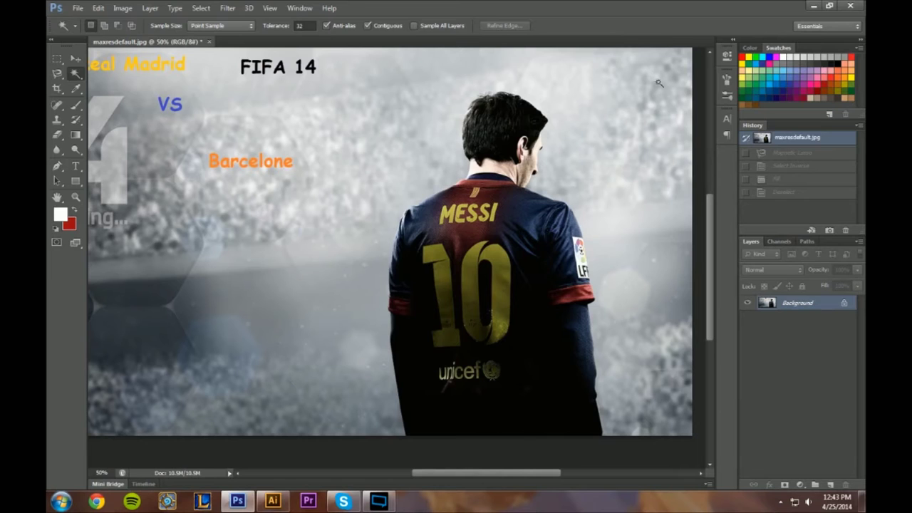
Look over the three cut-out character images on the desktop and return to Photoshop
{"action": "left_click", "coordinate": [814, 6]}
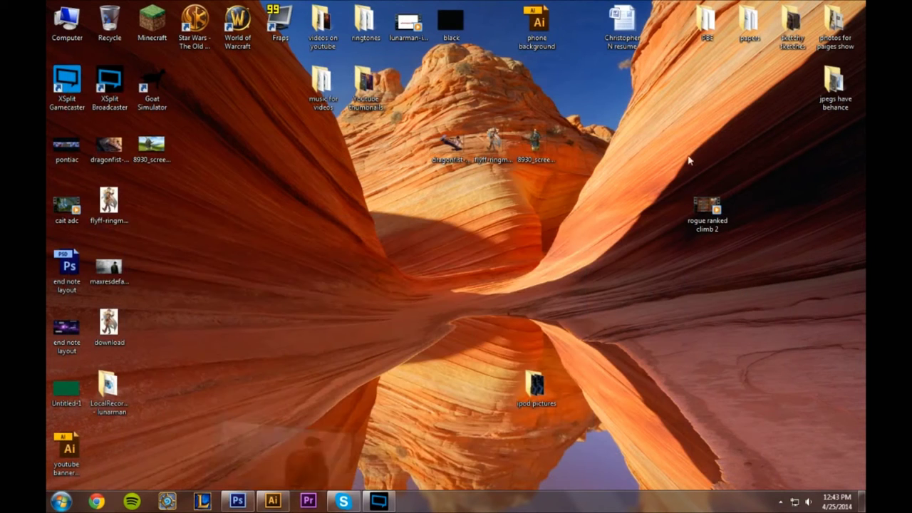
{"action": "left_click", "coordinate": [535, 142]}
{"action": "left_click", "coordinate": [493, 144]}
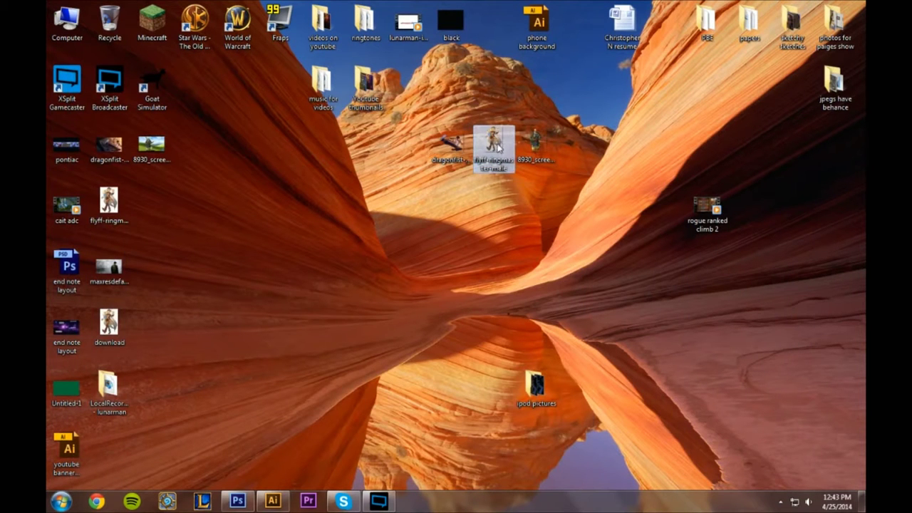
{"action": "left_click", "coordinate": [447, 158]}
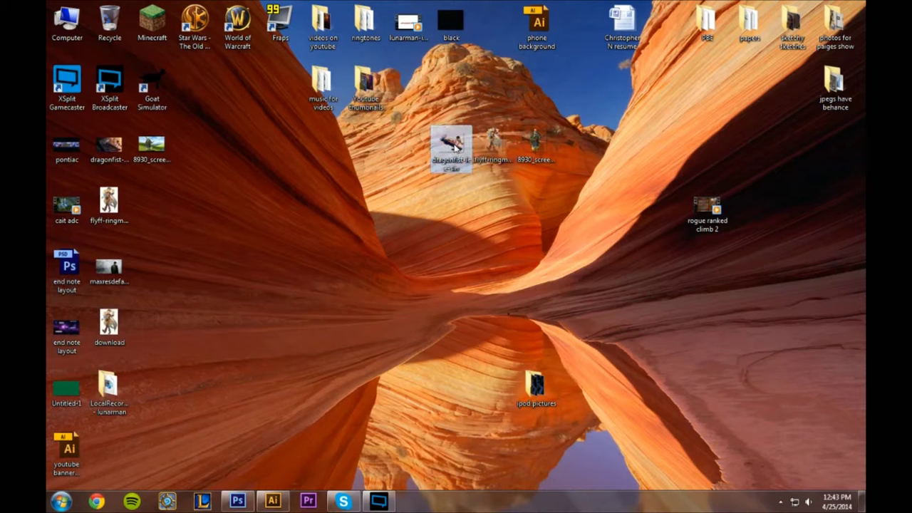
{"action": "left_click", "coordinate": [241, 501]}
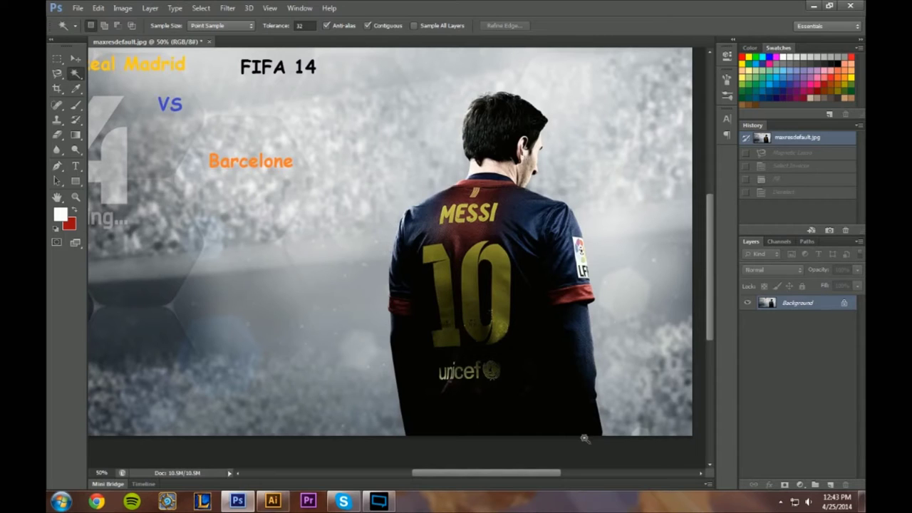
Crop away the side of the picture that carries the 14 logo and the FIFA 14 text
{"action": "left_click", "coordinate": [57, 88]}
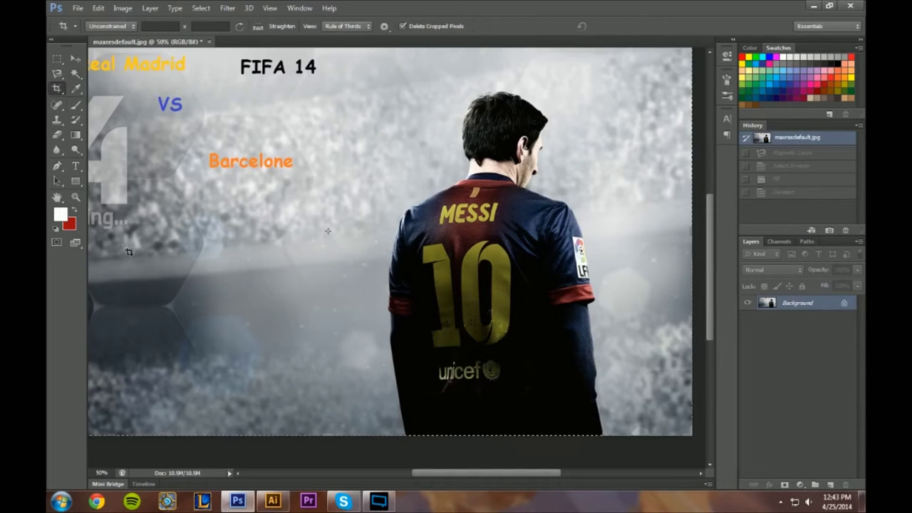
{"action": "left_click_drag", "start_coordinate": [432, 476], "coordinate": [357, 476]}
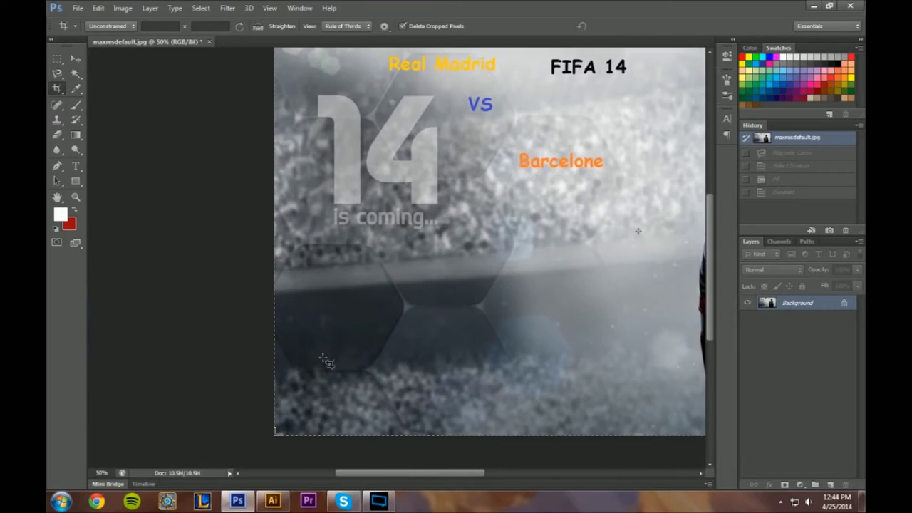
{"action": "mouse_move", "coordinate": [273, 231]}
{"action": "left_mouse_down"}
{"action": "mouse_move", "coordinate": [377, 220]}
{"action": "mouse_move", "coordinate": [452, 228]}
{"action": "mouse_move", "coordinate": [455, 245]}
{"action": "left_mouse_up"}
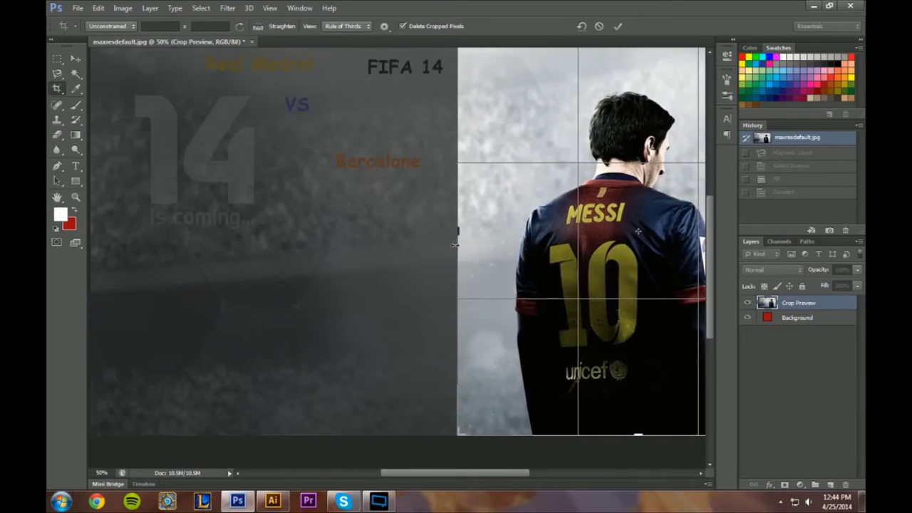
{"action": "key", "text": "Return"}
Crop the picture tighter around the footballer, trimming its upper and side margins
{"action": "mouse_move", "coordinate": [574, 255]}
{"action": "left_mouse_down"}
{"action": "mouse_move", "coordinate": [546, 249]}
{"action": "mouse_move", "coordinate": [543, 258]}
{"action": "left_mouse_up"}
{"action": "left_click_drag", "start_coordinate": [400, 54], "coordinate": [397, 74]}
{"action": "left_click_drag", "start_coordinate": [242, 254], "coordinate": [260, 254]}
{"action": "key", "text": "Return"}
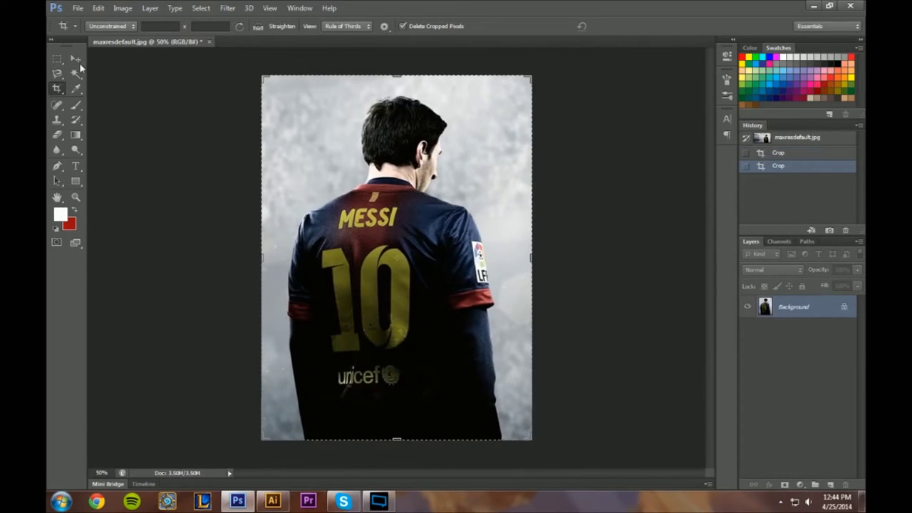
Convert the locked Background into a regular editable layer with the default name and settings
{"action": "left_click", "coordinate": [75, 59]}
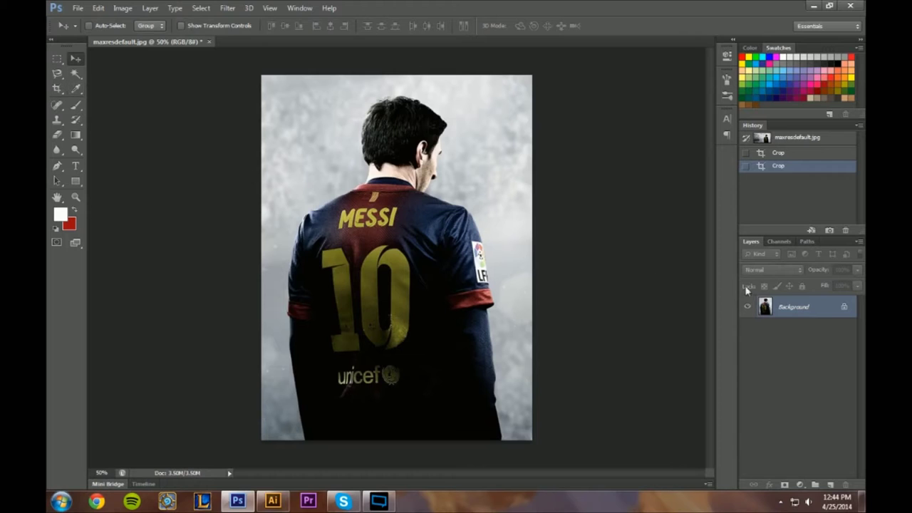
{"action": "double_click", "coordinate": [845, 309]}
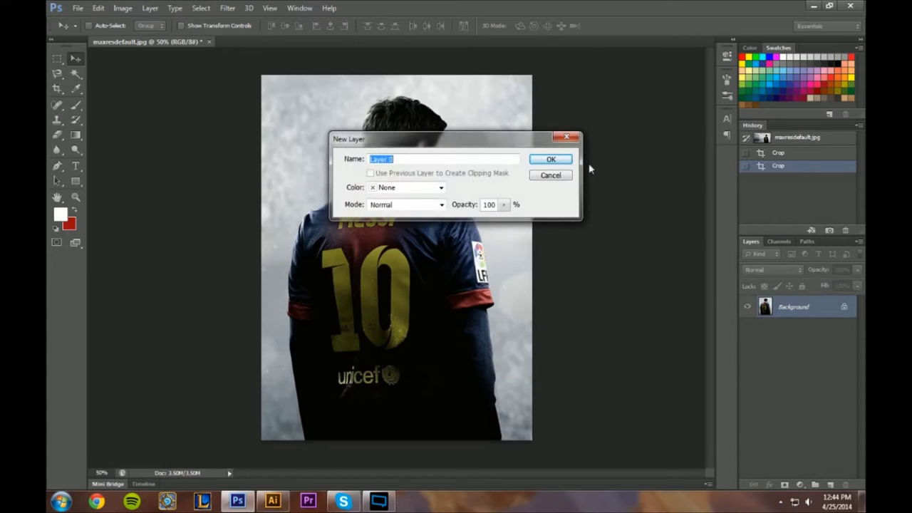
{"action": "left_click", "coordinate": [549, 159]}
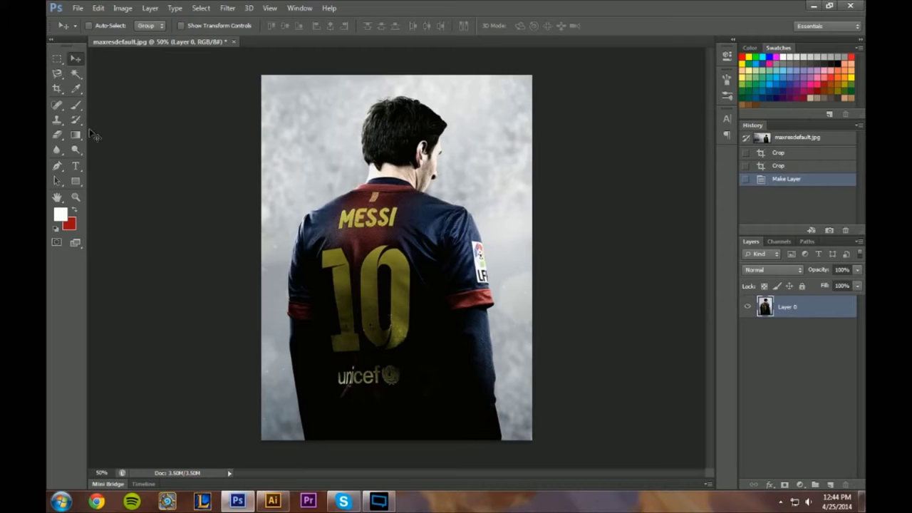
{"action": "left_click", "coordinate": [57, 134]}
{"action": "mouse_move", "coordinate": [487, 114]}
{"action": "left_mouse_down"}
{"action": "mouse_move", "coordinate": [503, 170]}
{"action": "mouse_move", "coordinate": [485, 129]}
{"action": "mouse_move", "coordinate": [497, 133]}
{"action": "left_mouse_up"}
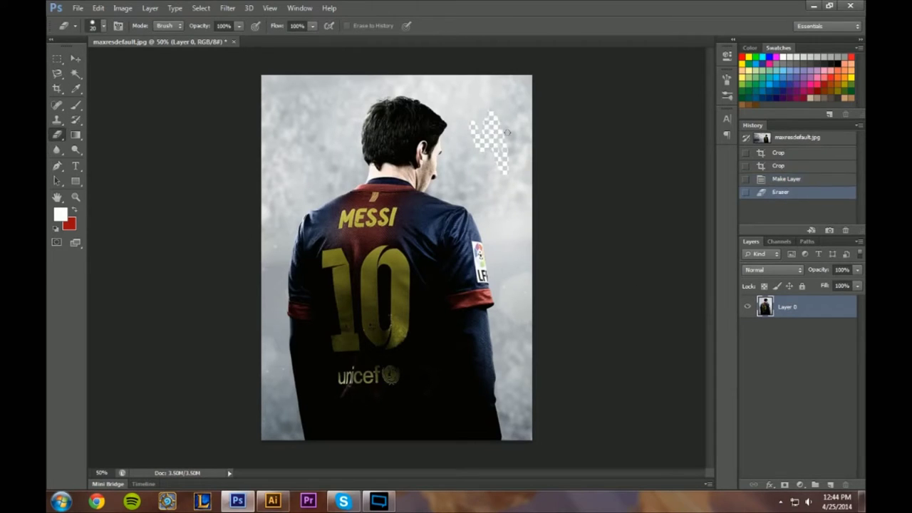
{"action": "key", "text": "ctrl+z"}
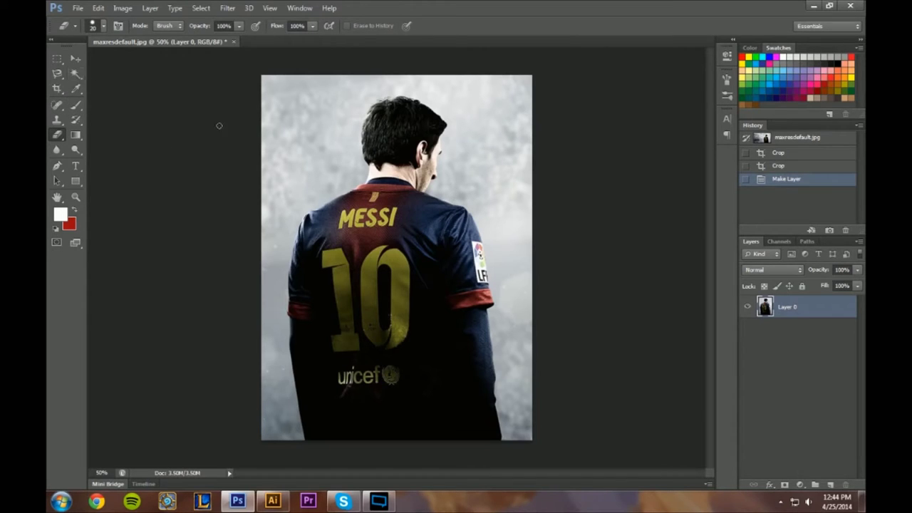
Select the background above and to the right of the footballer with the Magic Wand and delete it
{"action": "left_click", "coordinate": [75, 75]}
{"action": "left_click", "coordinate": [297, 146]}
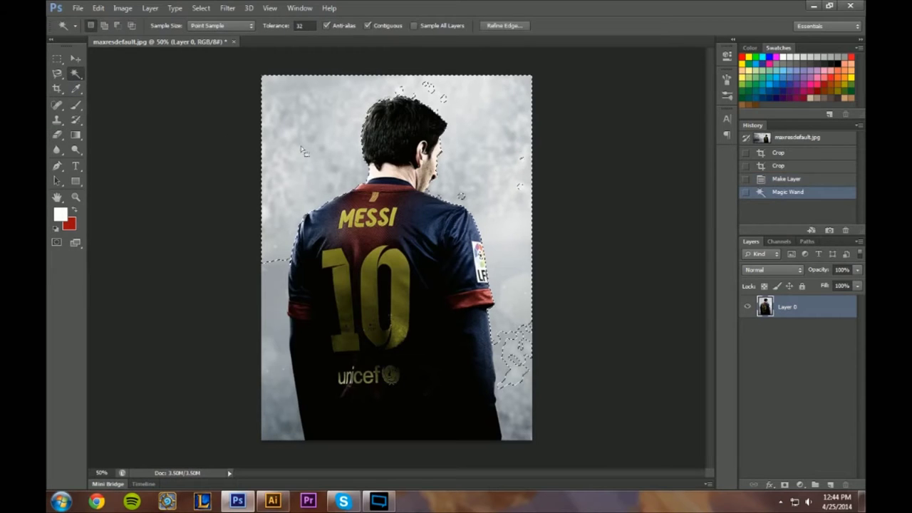
{"action": "key", "text": "Delete"}
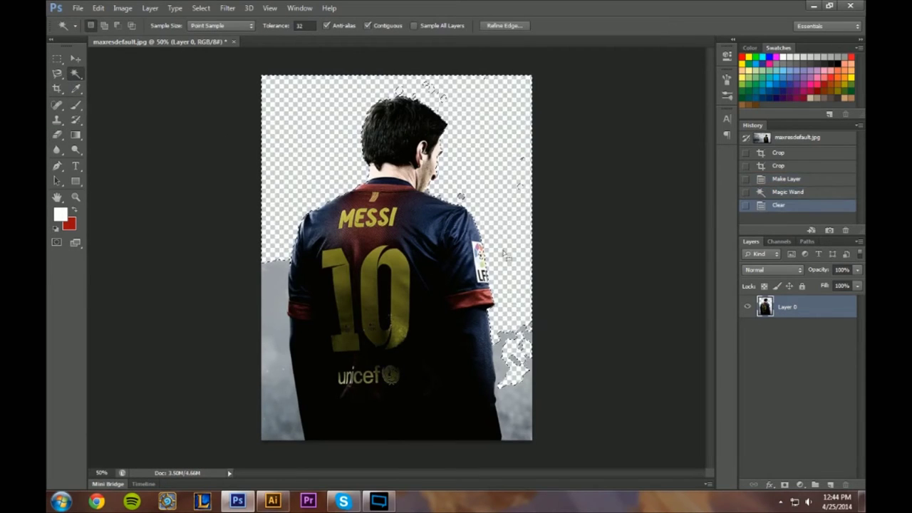
{"action": "left_click", "coordinate": [520, 399]}
{"action": "key", "text": "Delete"}
Delete the two grey background areas beside the footballer's left arm using Magic Wand selections
{"action": "left_click", "coordinate": [275, 366]}
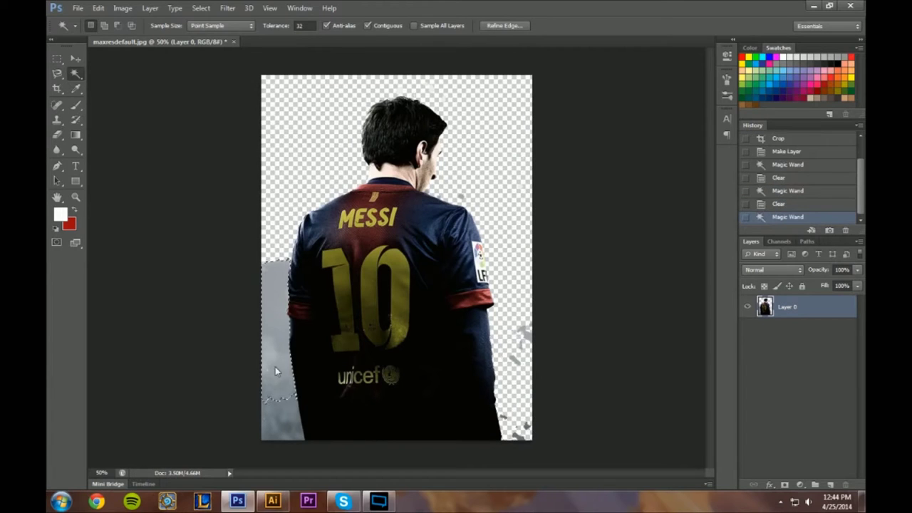
{"action": "key", "text": "Delete"}
{"action": "left_click", "coordinate": [285, 434]}
{"action": "key", "text": "Delete"}
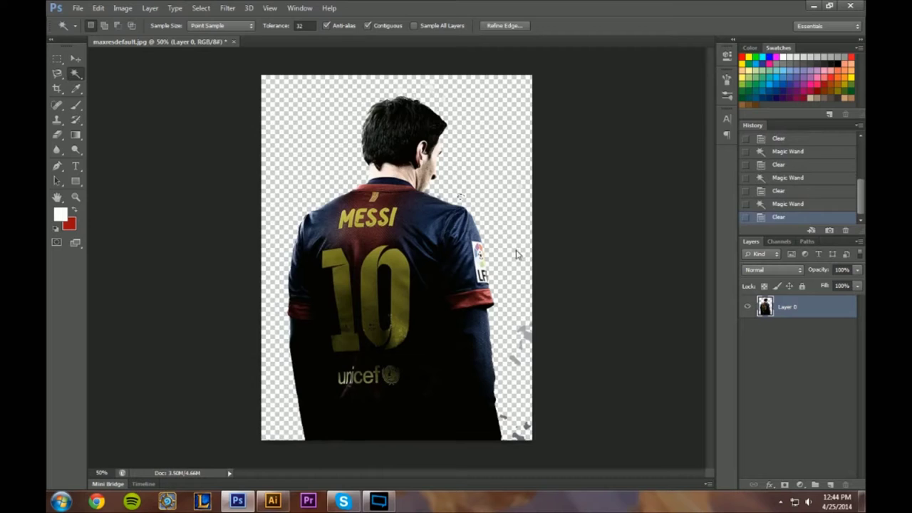
Remove small background remnants below the face and beside the right arm with Magic Wand selections
{"action": "left_click", "coordinate": [429, 191]}
{"action": "key", "text": "Delete"}
{"action": "left_click", "coordinate": [526, 332]}
{"action": "key", "text": "Delete"}
{"action": "left_click", "coordinate": [503, 417]}
{"action": "key", "text": "Delete"}
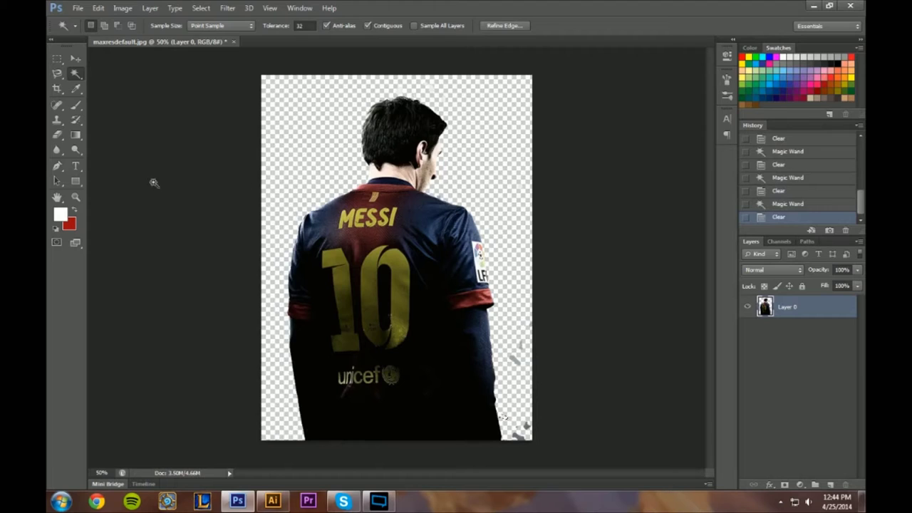
{"action": "left_click", "coordinate": [58, 76]}
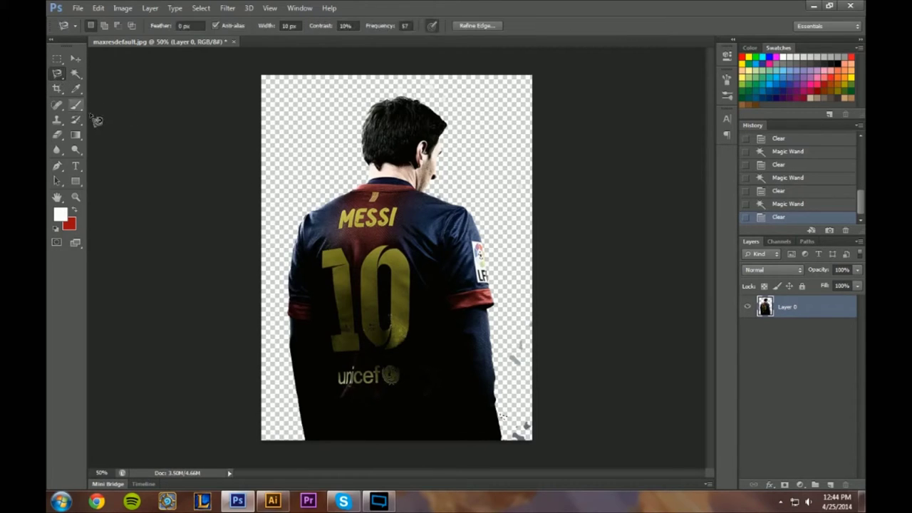
{"action": "right_click", "coordinate": [61, 80]}
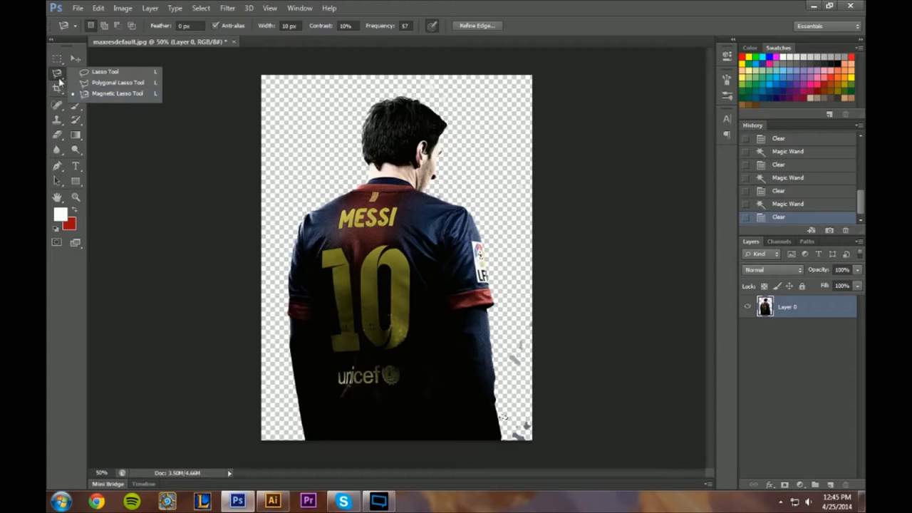
{"action": "left_click", "coordinate": [58, 79]}
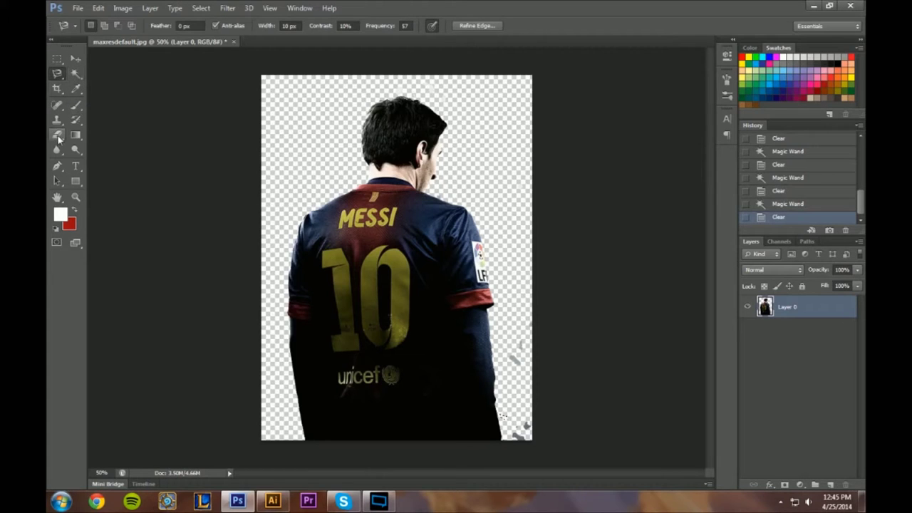
Clear the selection and erase the grey leftover patches beside the footballer's lower right arm
{"action": "key", "text": "z"}
{"action": "left_click", "coordinate": [510, 378]}
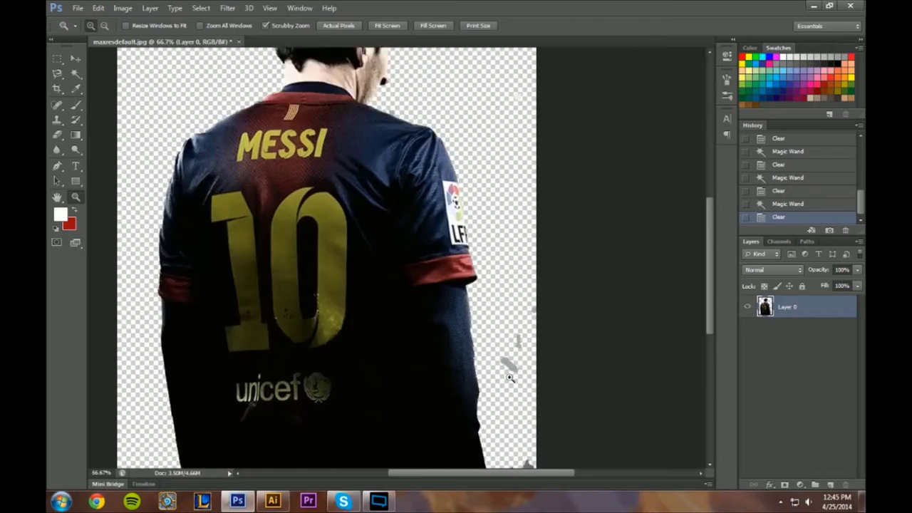
{"action": "left_click", "coordinate": [510, 377]}
{"action": "left_click", "coordinate": [496, 281]}
{"action": "scroll", "coordinate": [496, 279], "scroll_direction": "down", "scroll_amount": 2}
{"action": "key", "text": "ctrl+d"}
{"action": "scroll", "coordinate": [496, 279], "scroll_direction": "down", "scroll_amount": 1}
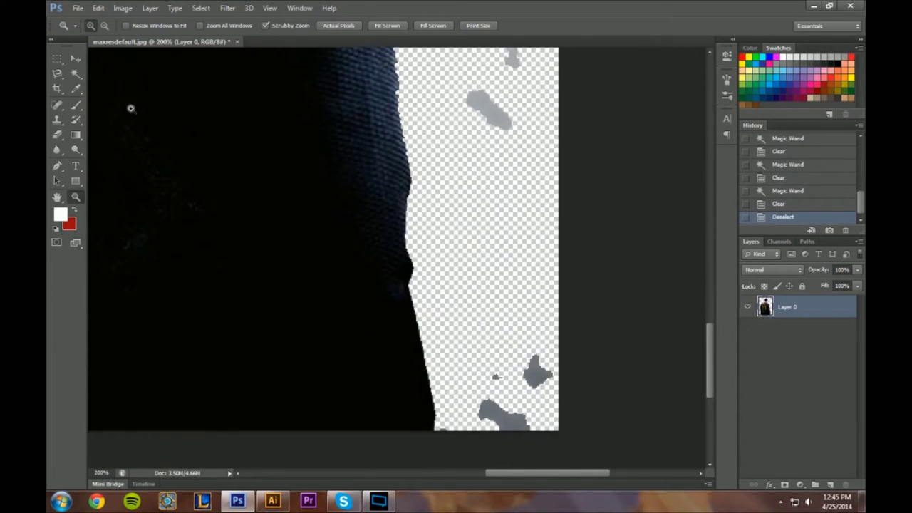
{"action": "left_click", "coordinate": [58, 136]}
{"action": "mouse_move", "coordinate": [536, 360]}
{"action": "left_mouse_down"}
{"action": "mouse_move", "coordinate": [533, 376]}
{"action": "mouse_move", "coordinate": [501, 392]}
{"action": "mouse_move", "coordinate": [472, 431]}
{"action": "mouse_move", "coordinate": [513, 428]}
{"action": "mouse_move", "coordinate": [442, 429]}
{"action": "mouse_move", "coordinate": [527, 224]}
{"action": "mouse_move", "coordinate": [498, 93]}
{"action": "mouse_move", "coordinate": [513, 142]}
{"action": "left_mouse_up"}
{"action": "scroll", "coordinate": [491, 211], "scroll_direction": "up", "scroll_amount": 3}
{"action": "left_click", "coordinate": [515, 91]}
Erase the remaining specks along the right arm, at the canvas edge and above the right shoulder
{"action": "scroll", "coordinate": [450, 170], "scroll_direction": "up", "scroll_amount": 2}
{"action": "left_click_drag", "start_coordinate": [413, 116], "coordinate": [412, 134]}
{"action": "scroll", "coordinate": [469, 154], "scroll_direction": "up", "scroll_amount": 5}
{"action": "left_click_drag", "start_coordinate": [558, 131], "coordinate": [546, 149]}
{"action": "scroll", "coordinate": [451, 173], "scroll_direction": "up", "scroll_amount": 6}
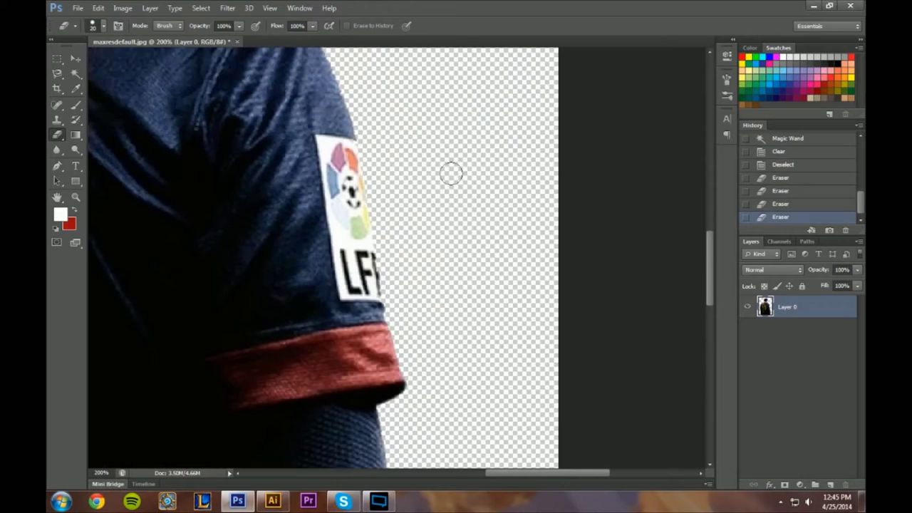
{"action": "scroll", "coordinate": [451, 173], "scroll_direction": "up", "scroll_amount": 5}
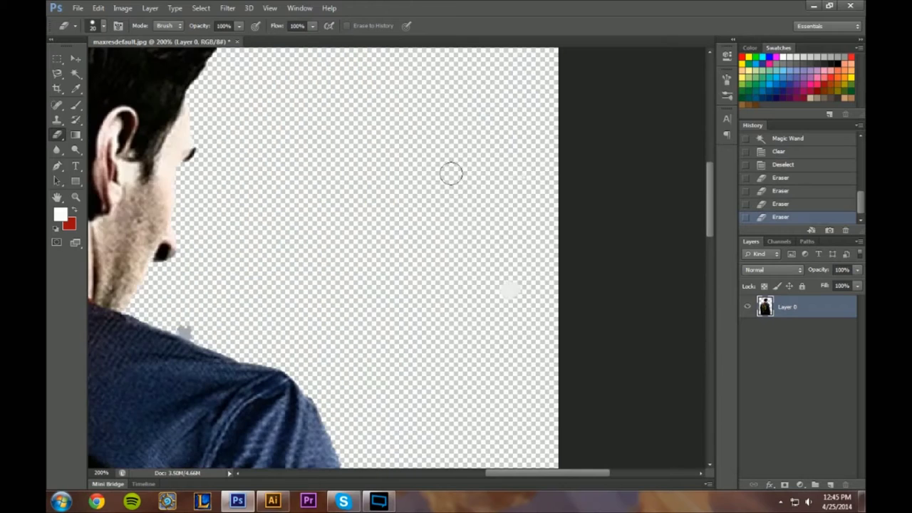
{"action": "left_click", "coordinate": [187, 327]}
{"action": "scroll", "coordinate": [348, 257], "scroll_direction": "up", "scroll_amount": 1}
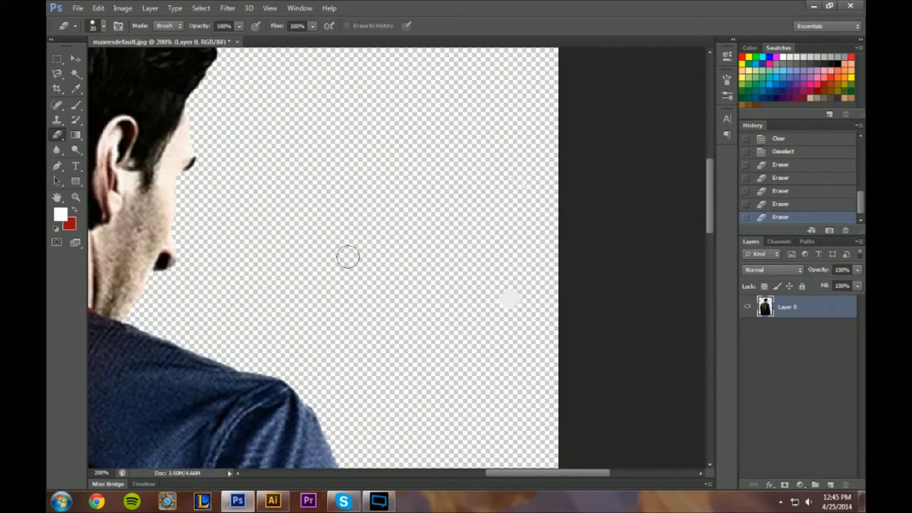
Erase the pale leftover spots above the footballer's hair
{"action": "scroll", "coordinate": [348, 257], "scroll_direction": "up", "scroll_amount": 4}
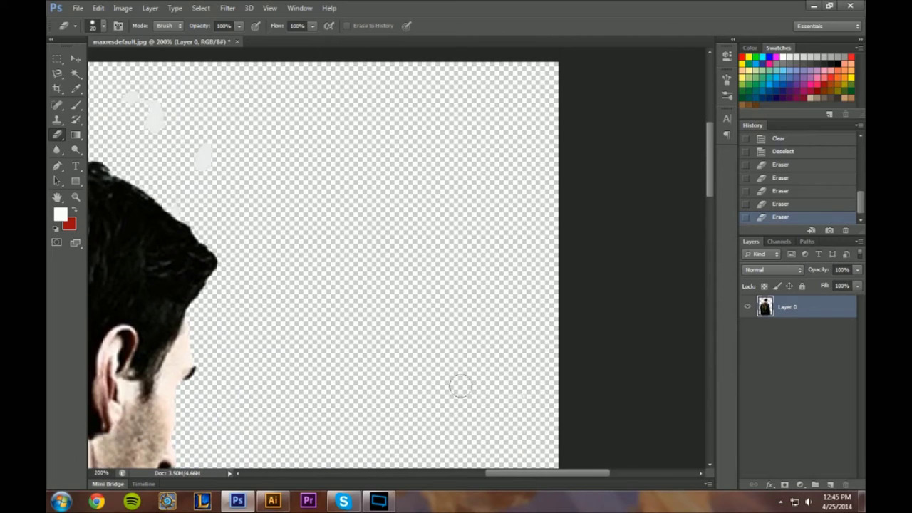
{"action": "left_click", "coordinate": [203, 153]}
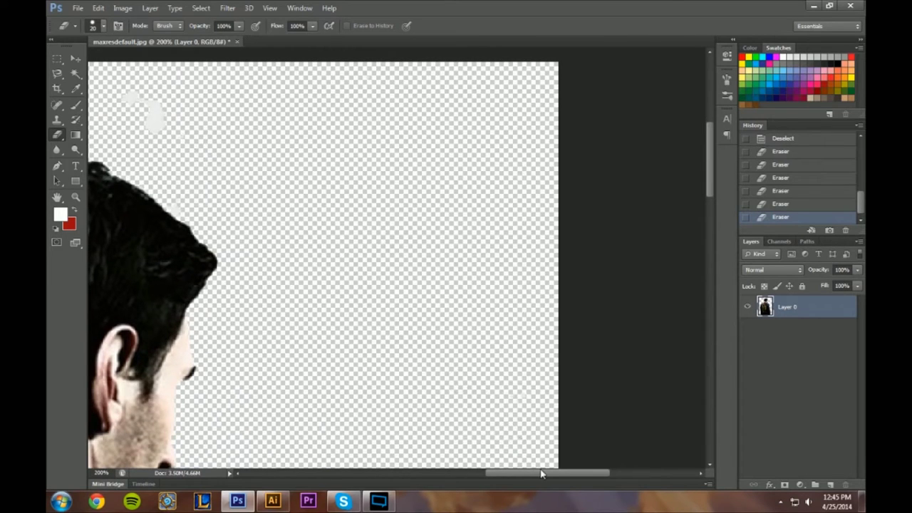
{"action": "left_click", "coordinate": [357, 256]}
{"action": "left_click_drag", "start_coordinate": [554, 473], "coordinate": [489, 473]}
{"action": "left_click", "coordinate": [452, 100]}
{"action": "left_click", "coordinate": [346, 129]}
{"action": "mouse_move", "coordinate": [343, 132]}
{"action": "left_mouse_down"}
{"action": "mouse_move", "coordinate": [372, 109]}
{"action": "mouse_move", "coordinate": [341, 116]}
{"action": "left_mouse_up"}
Inspect the left outline of the footballer from head to waist for leftover background, and review the whole cut-out
{"action": "left_click_drag", "start_coordinate": [500, 475], "coordinate": [444, 460]}
{"action": "scroll", "coordinate": [330, 250], "scroll_direction": "down", "scroll_amount": 4}
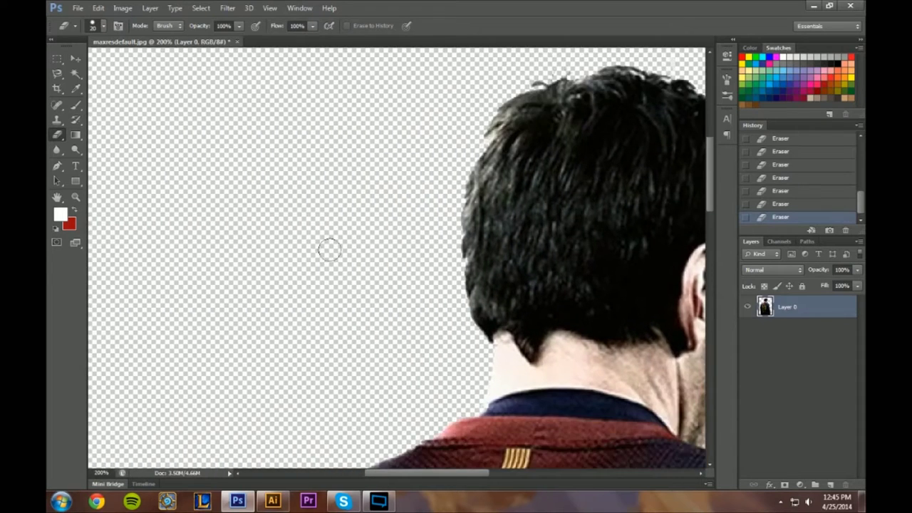
{"action": "scroll", "coordinate": [329, 250], "scroll_direction": "down", "scroll_amount": 5}
{"action": "left_click_drag", "start_coordinate": [454, 479], "coordinate": [435, 478]}
{"action": "scroll", "coordinate": [376, 238], "scroll_direction": "down", "scroll_amount": 5}
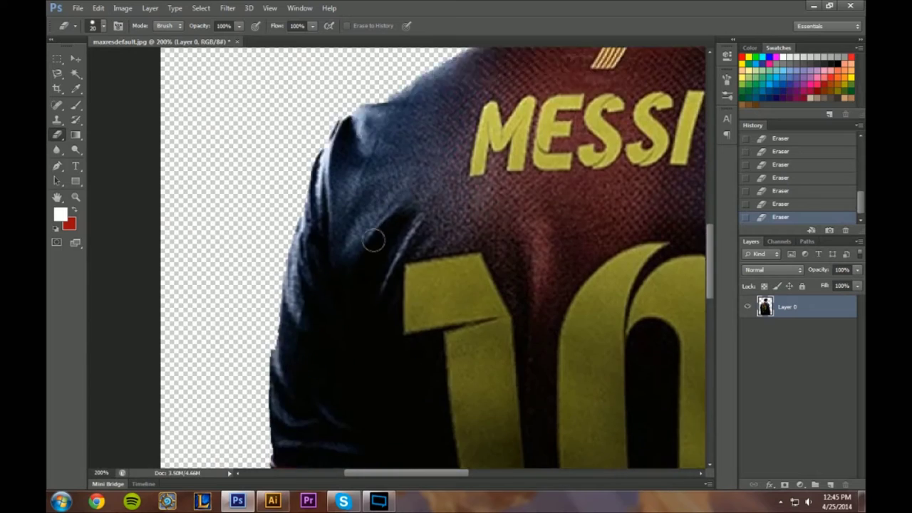
{"action": "scroll", "coordinate": [372, 240], "scroll_direction": "down", "scroll_amount": 10}
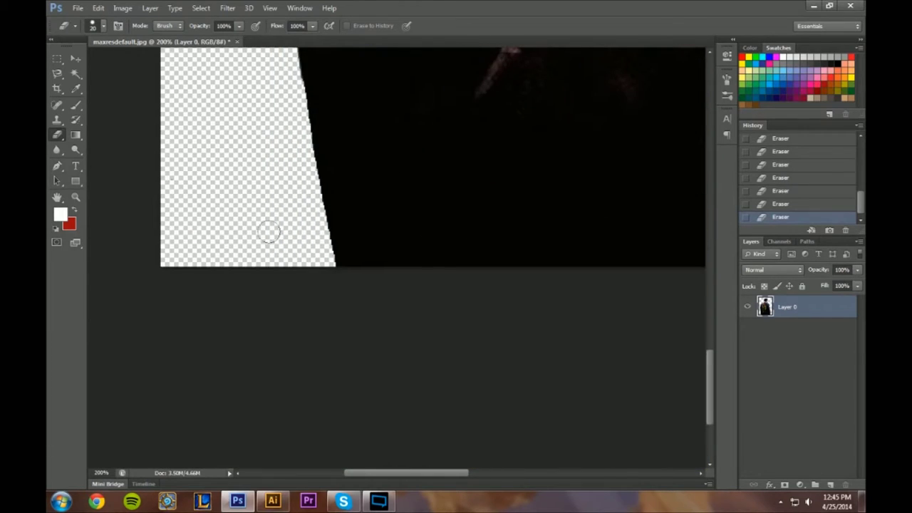
{"action": "scroll", "coordinate": [268, 231], "scroll_direction": "up", "scroll_amount": 1}
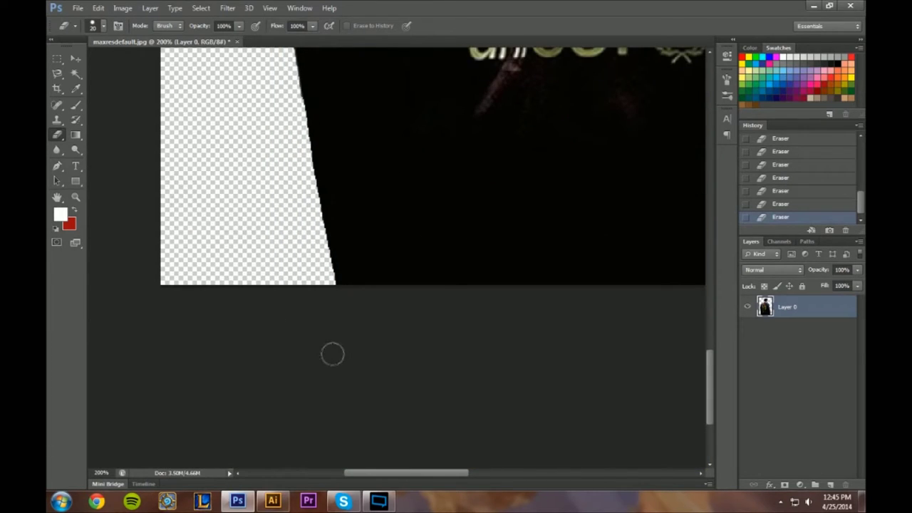
{"action": "key", "text": "z"}
{"action": "left_click", "coordinate": [563, 146], "text": "alt"}
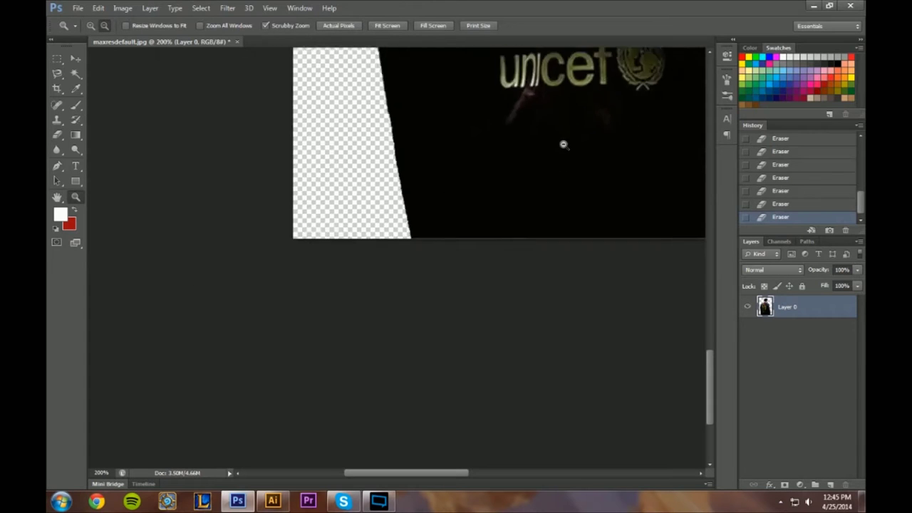
{"action": "left_click", "coordinate": [570, 126], "text": "alt"}
{"action": "scroll", "coordinate": [529, 170], "scroll_direction": "up", "scroll_amount": 1}
{"action": "scroll", "coordinate": [527, 172], "scroll_direction": "up", "scroll_amount": 16}
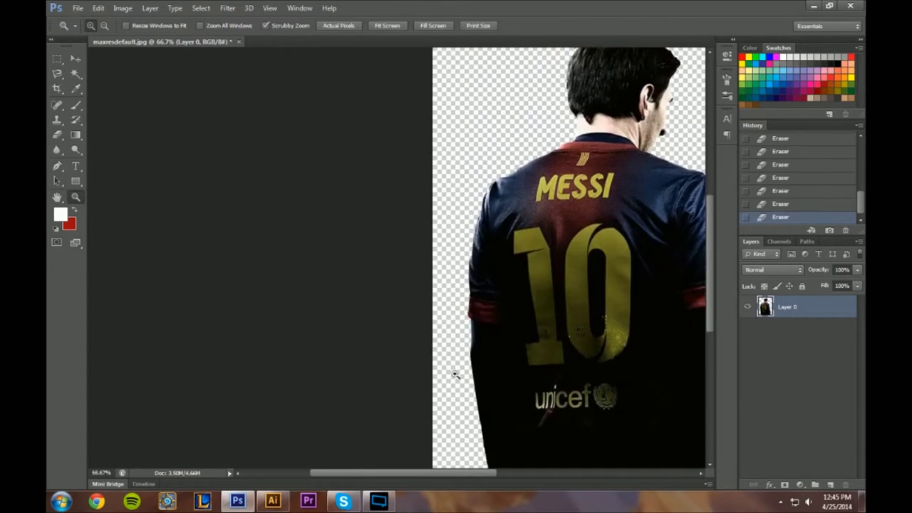
{"action": "left_click", "coordinate": [562, 292], "text": "alt"}
Enlarge the Eraser brush to a size of 300
{"action": "left_click", "coordinate": [57, 135]}
{"action": "key", "text": "bracketright"}
{"action": "key", "text": "bracketright"}
{"action": "key", "text": "bracketright"}
{"action": "key", "text": "bracketright"}
{"action": "key", "text": "bracketright"}
{"action": "key", "text": "bracketright"}
{"action": "key", "text": "bracketright"}
{"action": "key", "text": "bracketright"}
{"action": "key", "text": "bracketright"}
{"action": "key", "text": "bracketright"}
{"action": "key", "text": "bracketright"}
{"action": "key", "text": "bracketright"}
{"action": "key", "text": "bracketright"}
{"action": "key", "text": "bracketright"}
{"action": "key", "text": "bracketright"}
{"action": "key", "text": "bracketright"}
{"action": "key", "text": "bracketright"}
{"action": "key", "text": "bracketleft"}
{"action": "key", "text": "bracketleft"}
{"action": "key", "text": "bracketleft"}
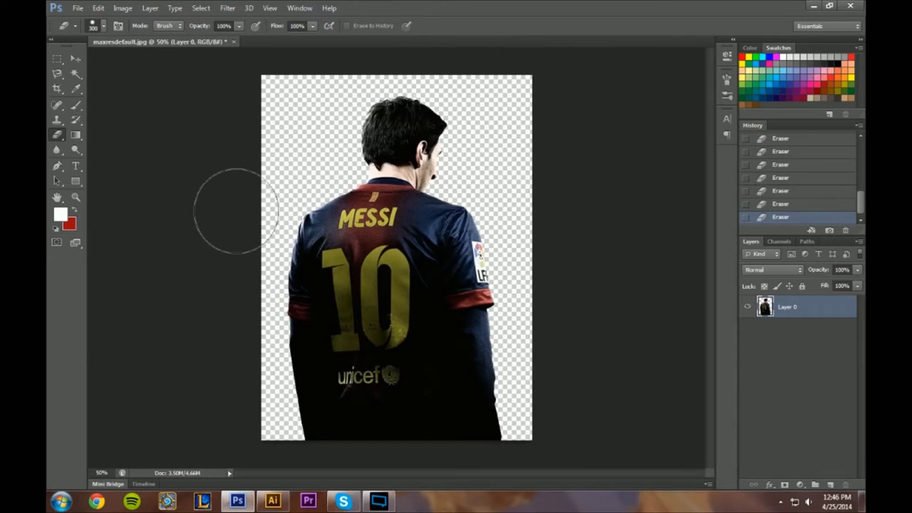
Save the cut-out to the Desktop as a PNG copy named maxresdefault, and quit Photoshop without saving changes to the original
{"action": "left_click", "coordinate": [77, 8]}
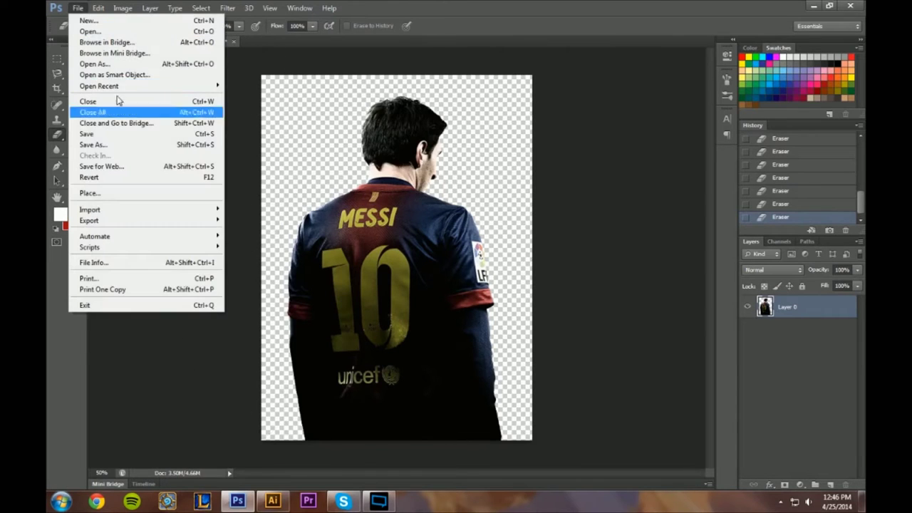
{"action": "left_click", "coordinate": [132, 145]}
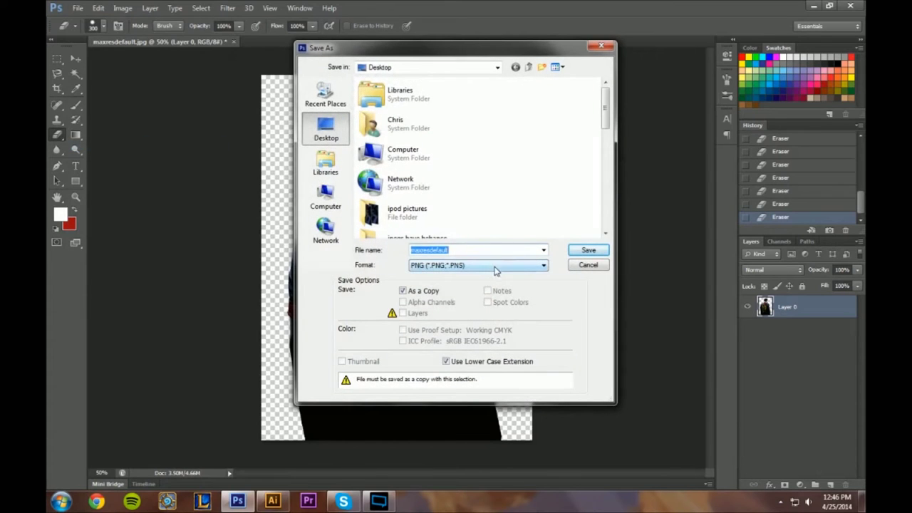
{"action": "left_click", "coordinate": [453, 264]}
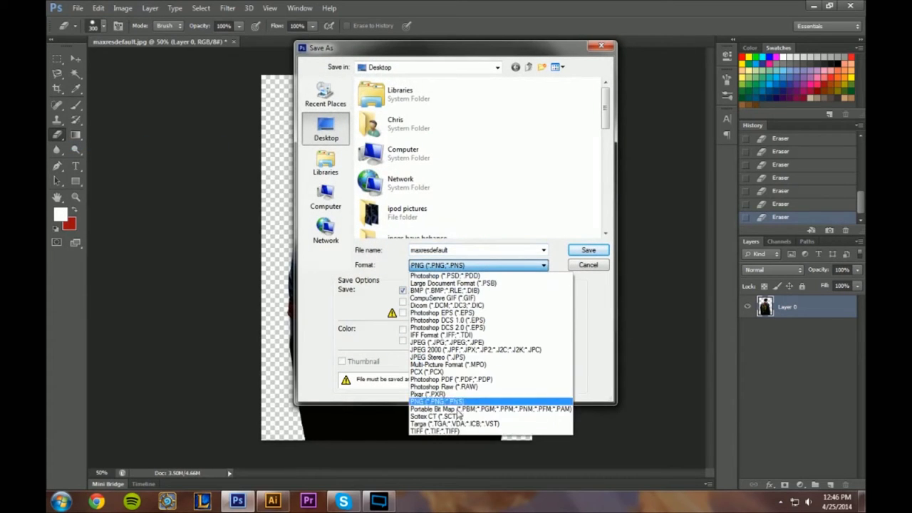
{"action": "left_click", "coordinate": [463, 403]}
{"action": "left_click", "coordinate": [586, 250]}
{"action": "left_click", "coordinate": [494, 158]}
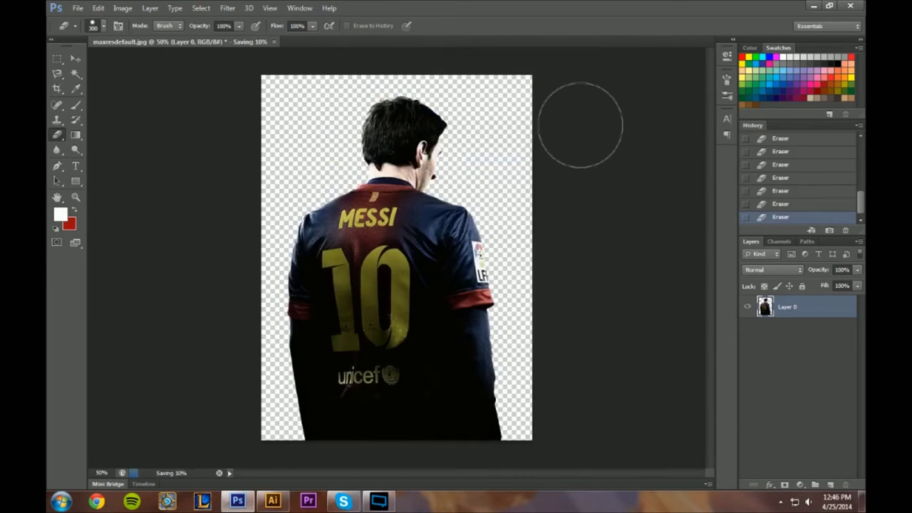
{"action": "left_click", "coordinate": [859, 7]}
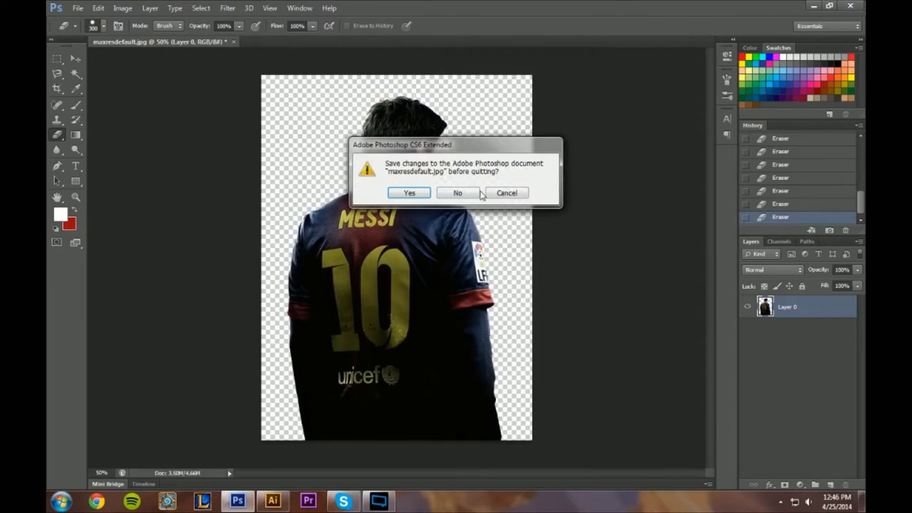
{"action": "left_click", "coordinate": [460, 193]}
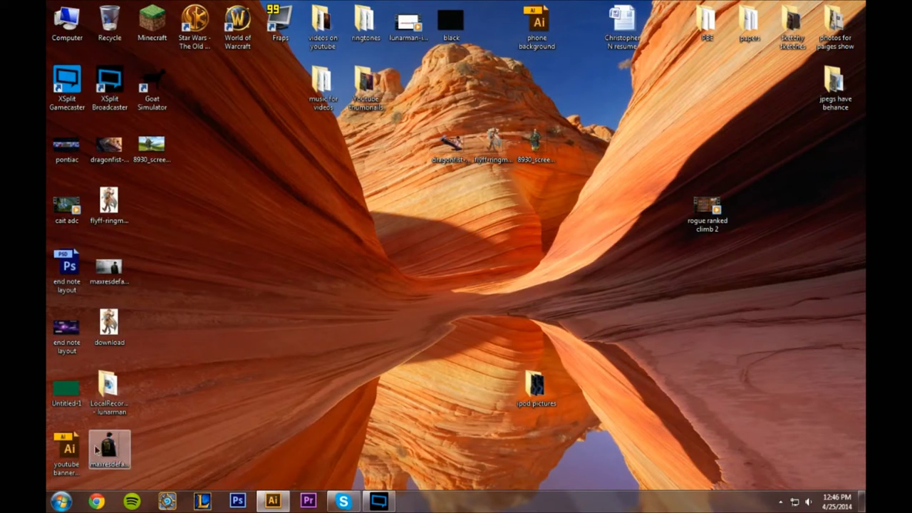
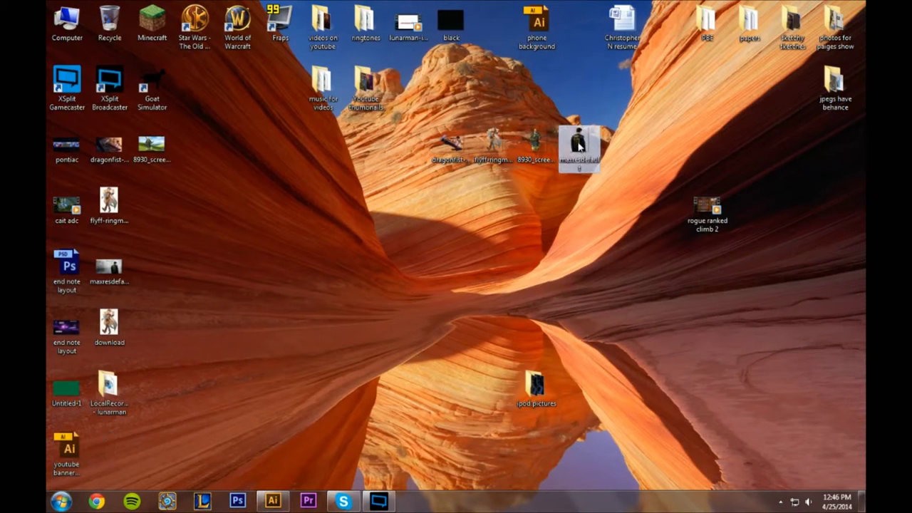
Place the maxresdefault cut-out beside the other three cut-out images and move all four together to the middle of the desktop
{"action": "double_click", "coordinate": [581, 150]}
{"action": "left_click", "coordinate": [781, 46]}
{"action": "left_click_drag", "start_coordinate": [613, 127], "coordinate": [461, 144]}
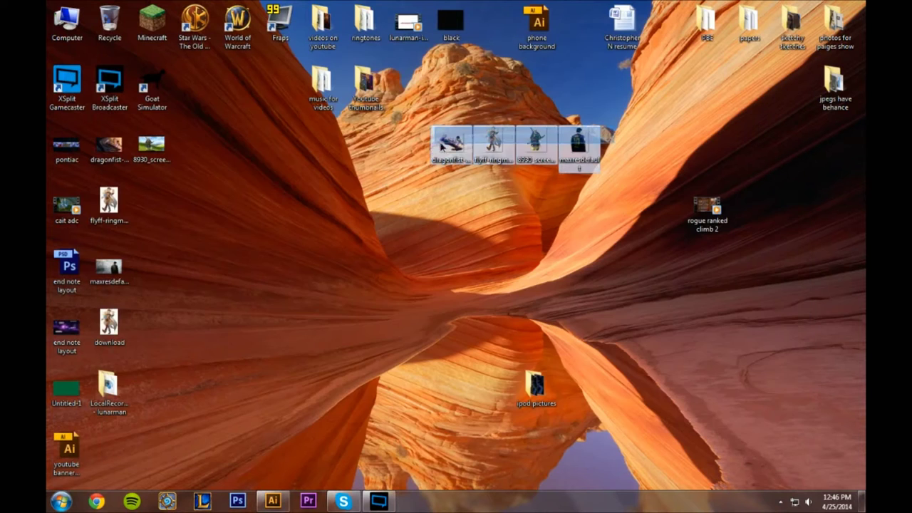
{"action": "left_click", "coordinate": [458, 243]}
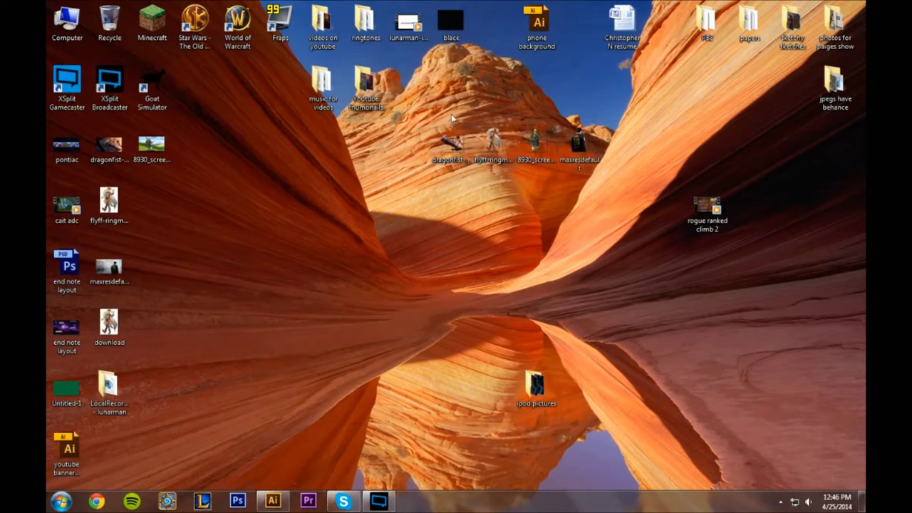
{"action": "left_click_drag", "start_coordinate": [433, 103], "coordinate": [611, 171]}
{"action": "left_click_drag", "start_coordinate": [568, 142], "coordinate": [455, 252]}
{"action": "left_click", "coordinate": [552, 238]}
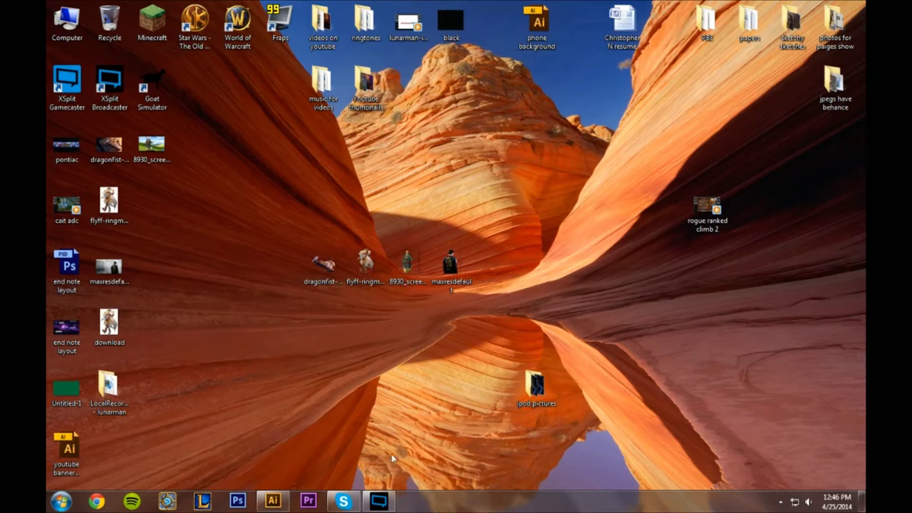
Switch to the youtube banner template.ai document in Illustrator
{"action": "mouse_move", "coordinate": [383, 503]}
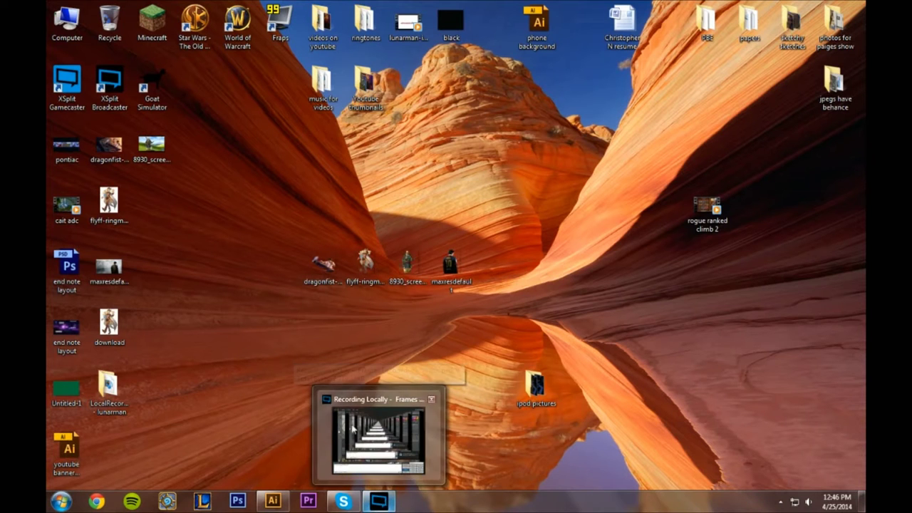
{"action": "mouse_move", "coordinate": [277, 504]}
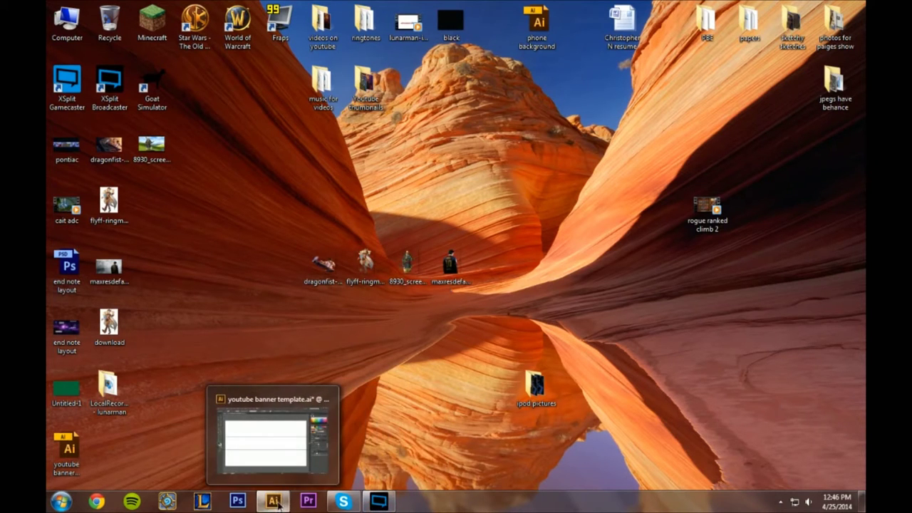
{"action": "left_click", "coordinate": [278, 504]}
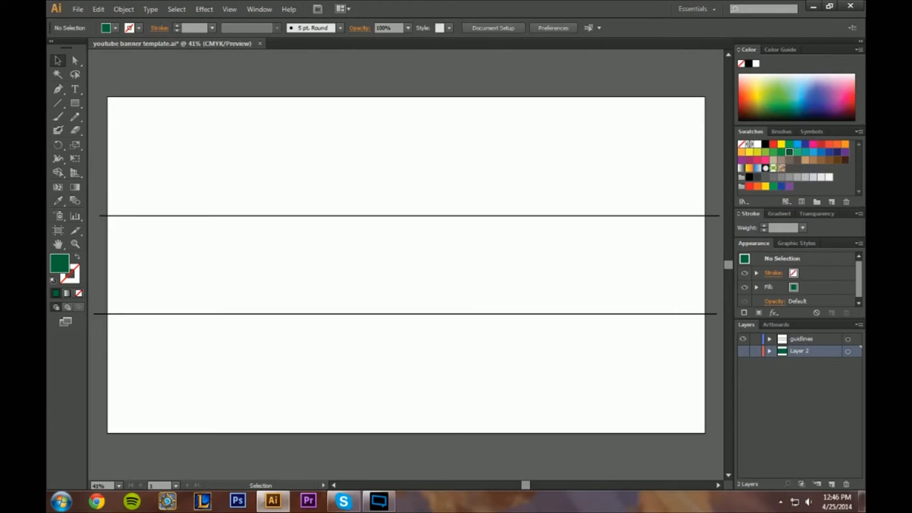
{"action": "scroll", "coordinate": [406, 263], "scroll_direction": "down", "scroll_amount": 1}
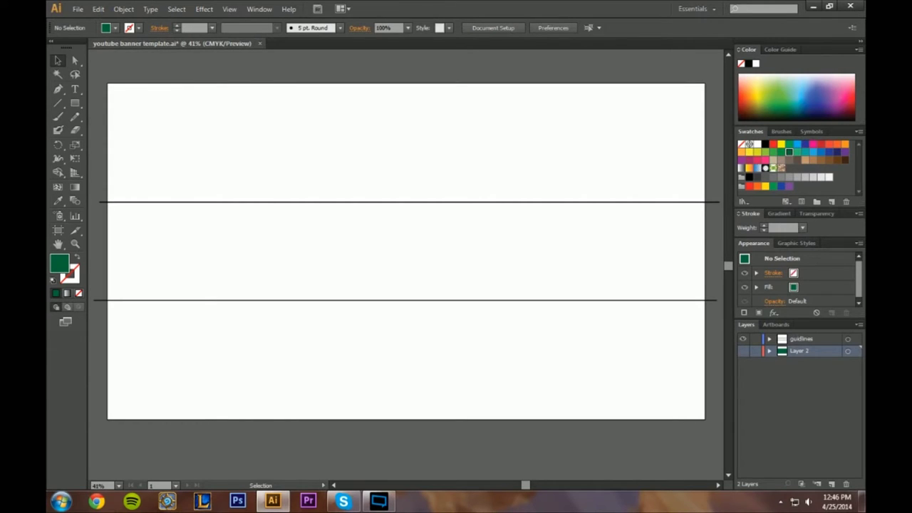
{"action": "left_click", "coordinate": [812, 5]}
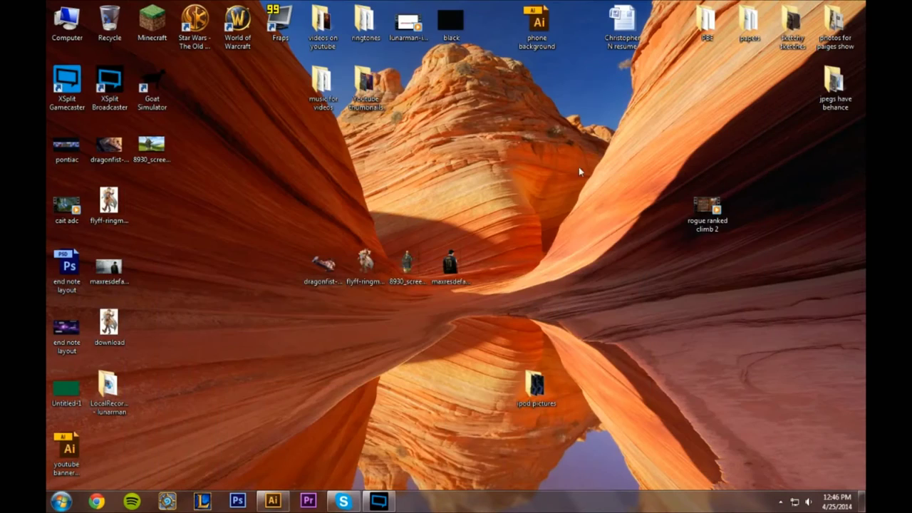
{"action": "left_click", "coordinate": [378, 502]}
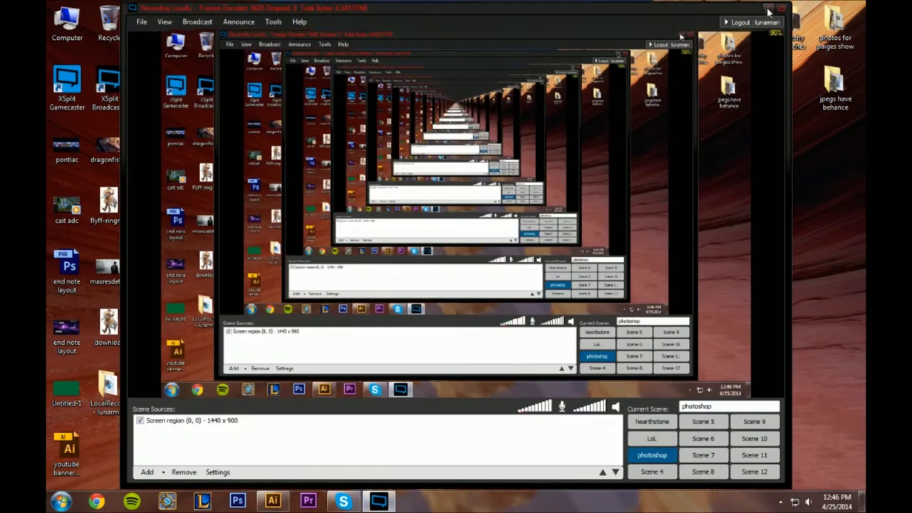
{"action": "left_click", "coordinate": [378, 502]}
{"action": "left_click", "coordinate": [273, 501]}
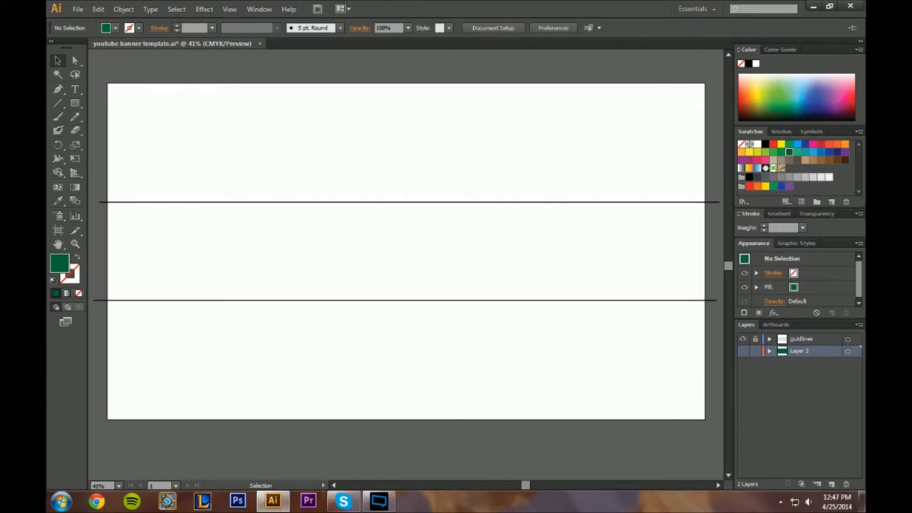
{"action": "left_click", "coordinate": [119, 9]}
{"action": "mouse_move", "coordinate": [91, 16]}
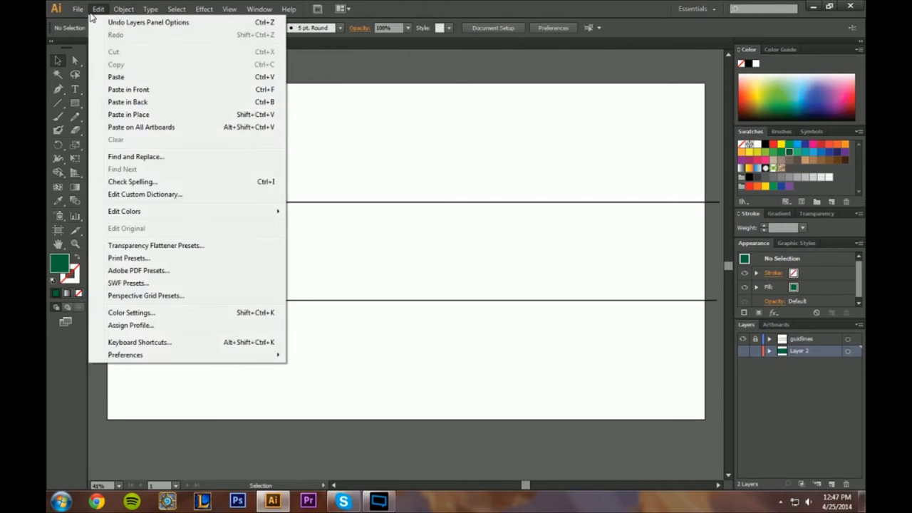
{"action": "left_click", "coordinate": [333, 64]}
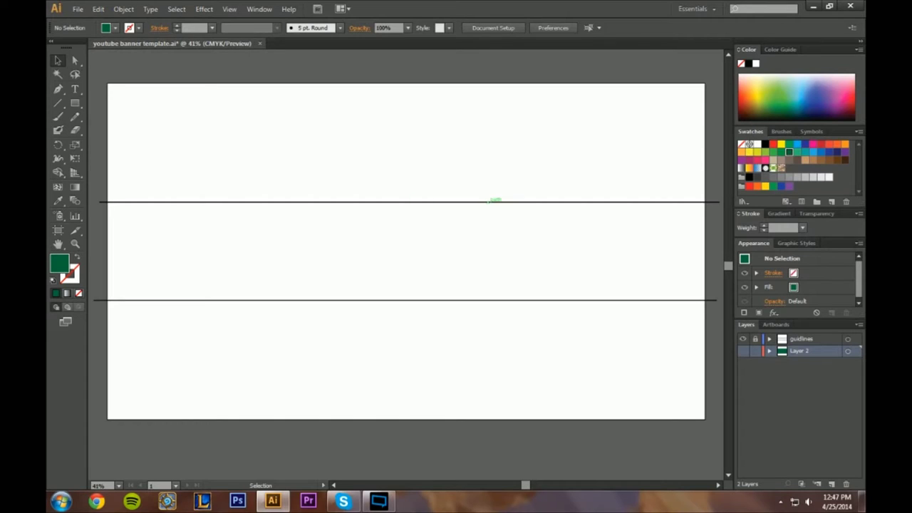
{"action": "left_click", "coordinate": [75, 61]}
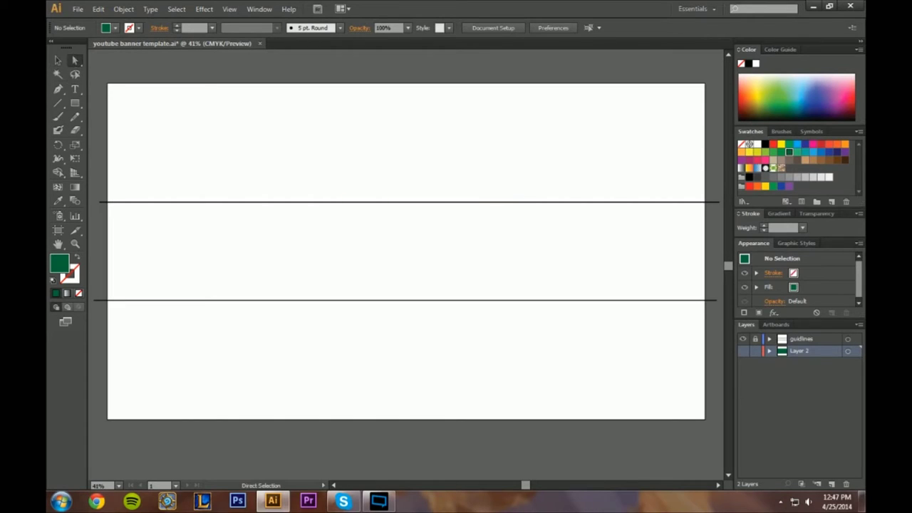
{"action": "left_click", "coordinate": [58, 60]}
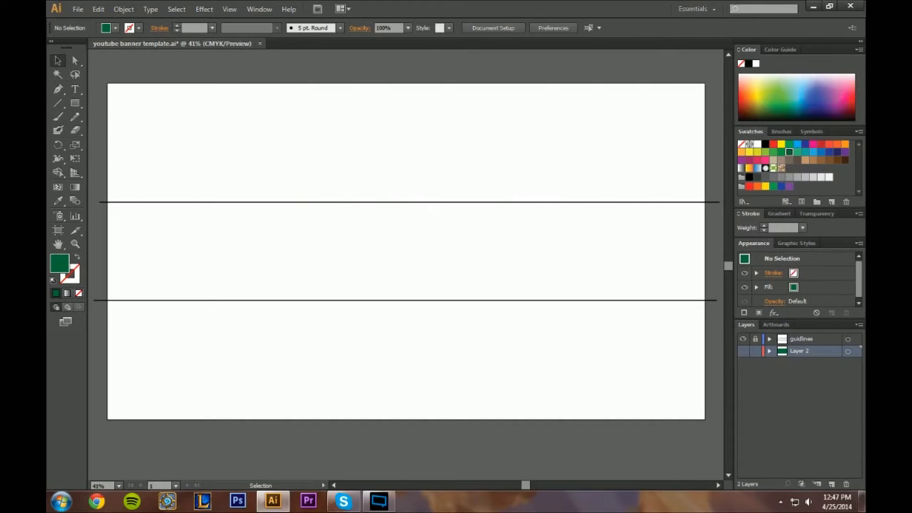
Unlock the guidlines layer and examine the X, Y and width values of the upper and lower horizontal guide lines
{"action": "left_click", "coordinate": [806, 342]}
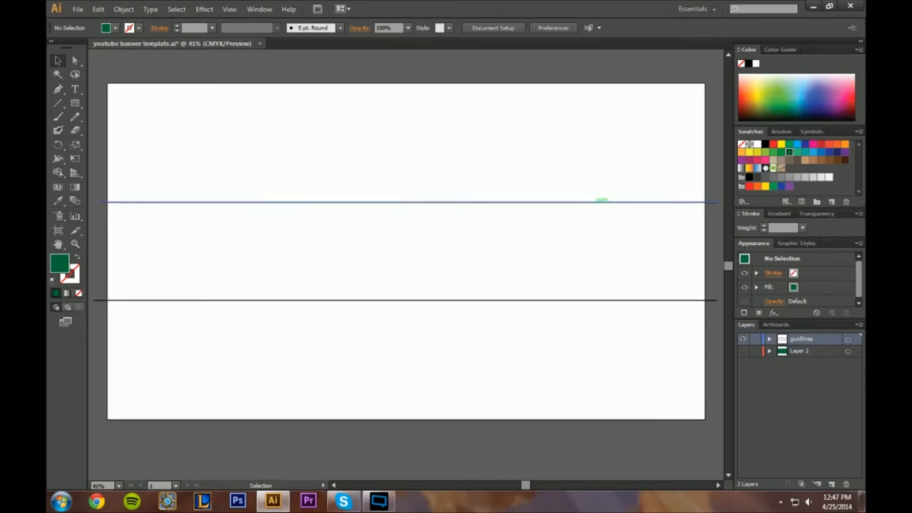
{"action": "left_click", "coordinate": [595, 201]}
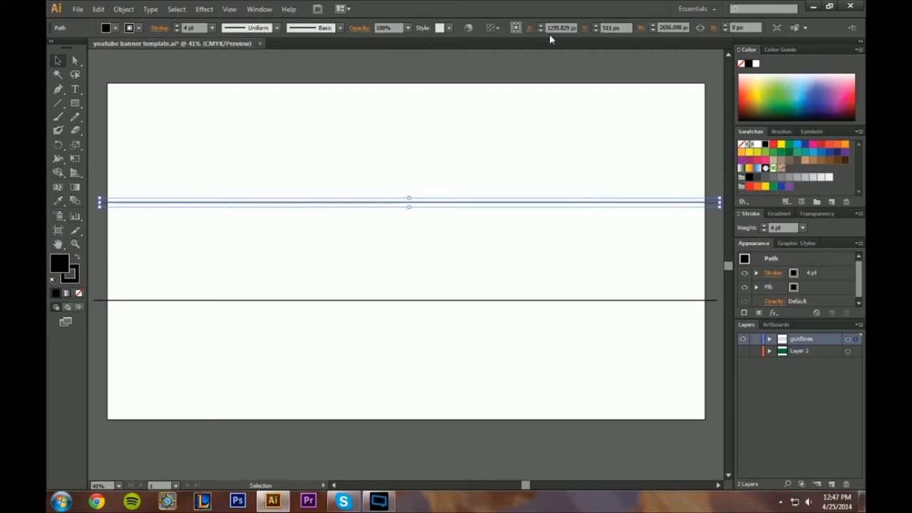
{"action": "left_click", "coordinate": [565, 300]}
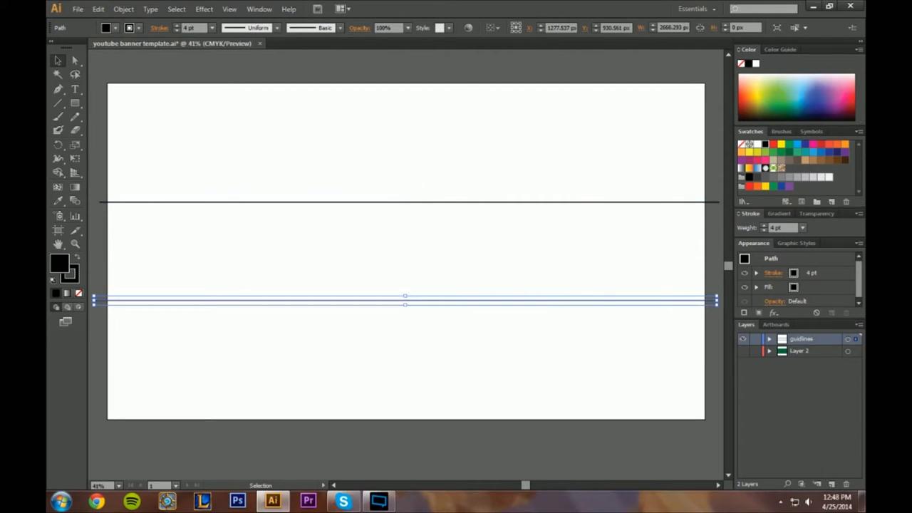
{"action": "left_click", "coordinate": [516, 202]}
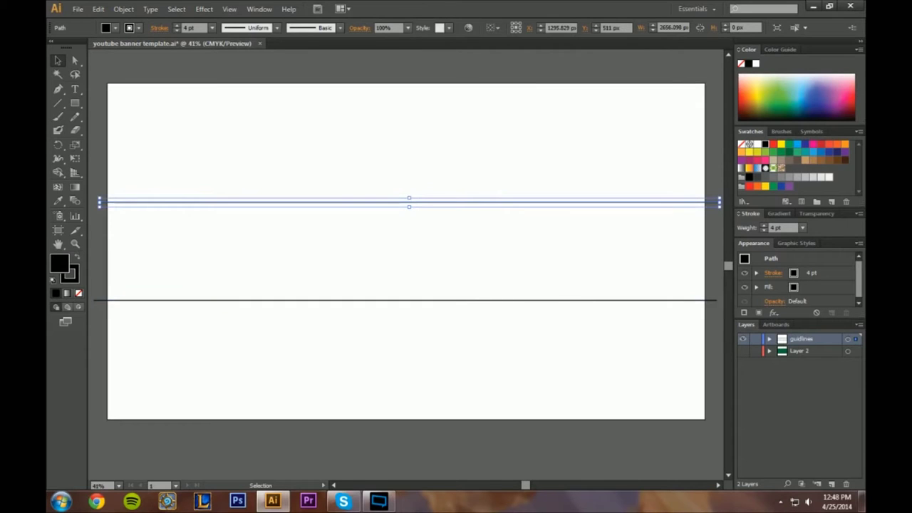
{"action": "left_click", "coordinate": [508, 300]}
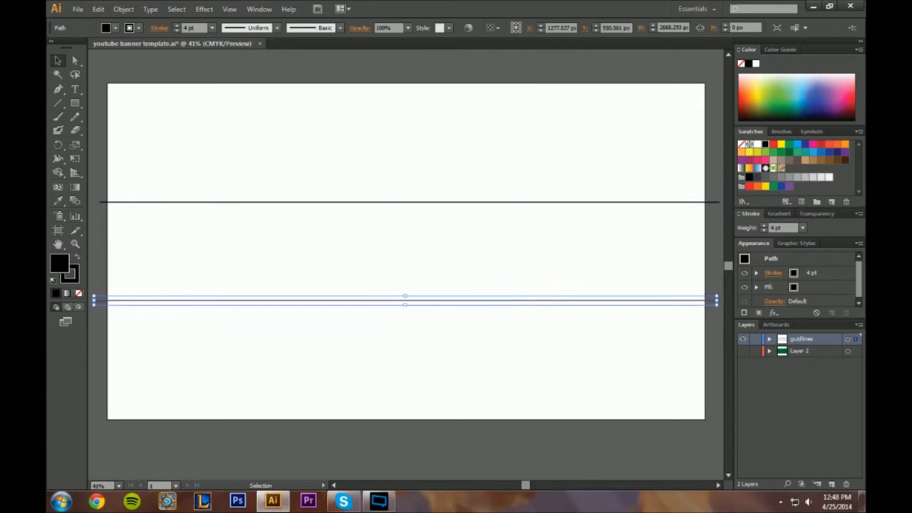
{"action": "left_click", "coordinate": [542, 202]}
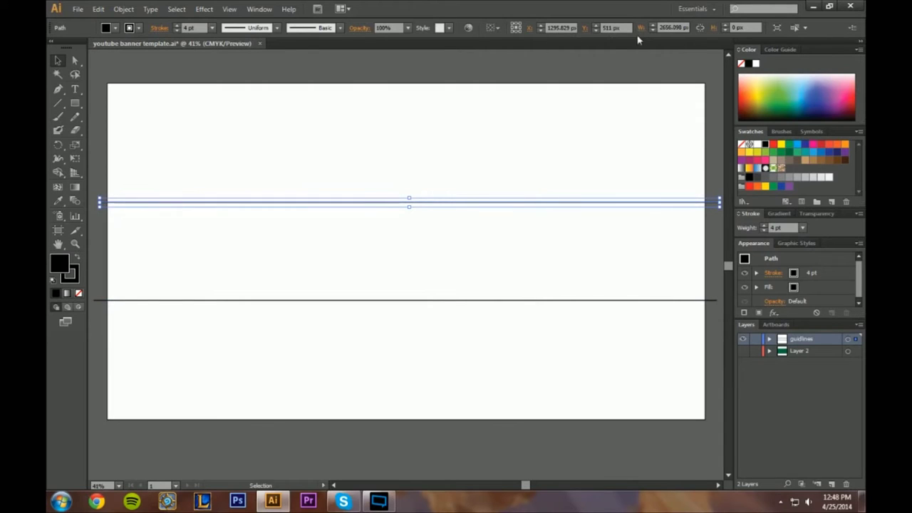
{"action": "left_click", "coordinate": [576, 300]}
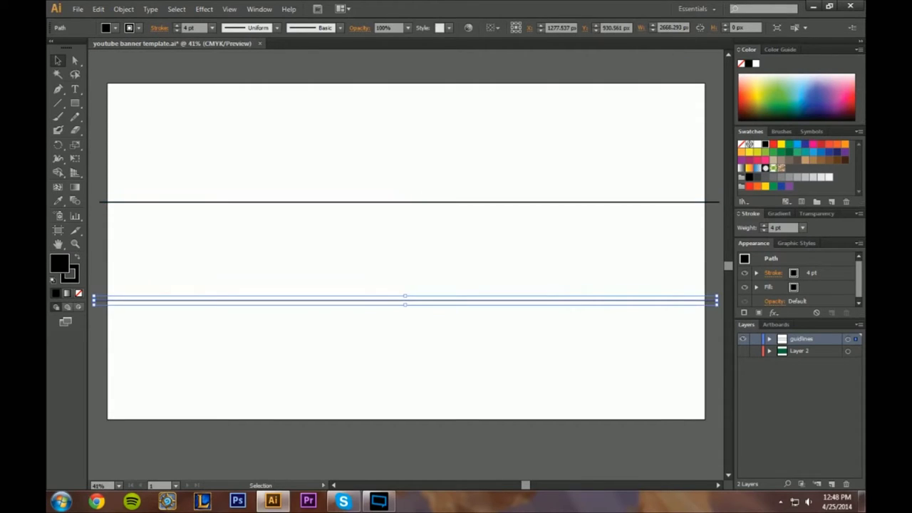
{"action": "left_click", "coordinate": [504, 202]}
{"action": "left_click", "coordinate": [499, 239]}
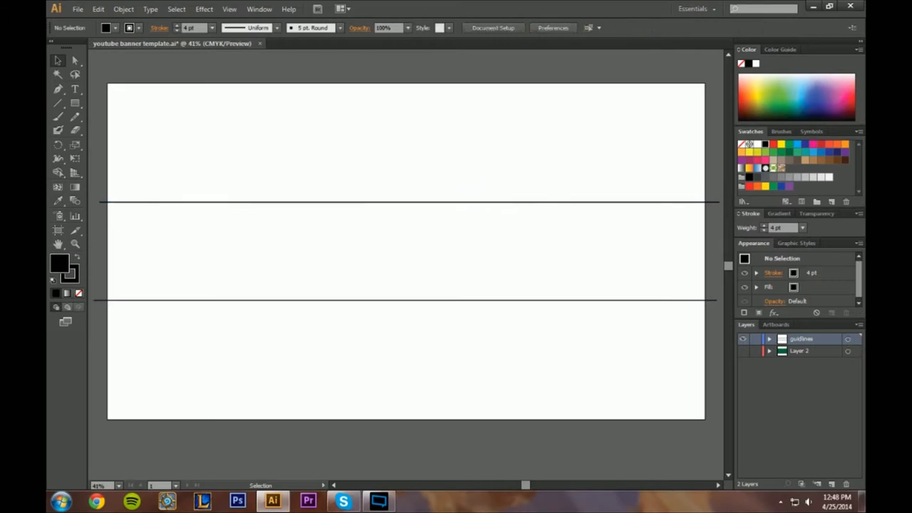
Make Layer 2 the active layer and turn on its visibility
{"action": "left_click", "coordinate": [791, 352]}
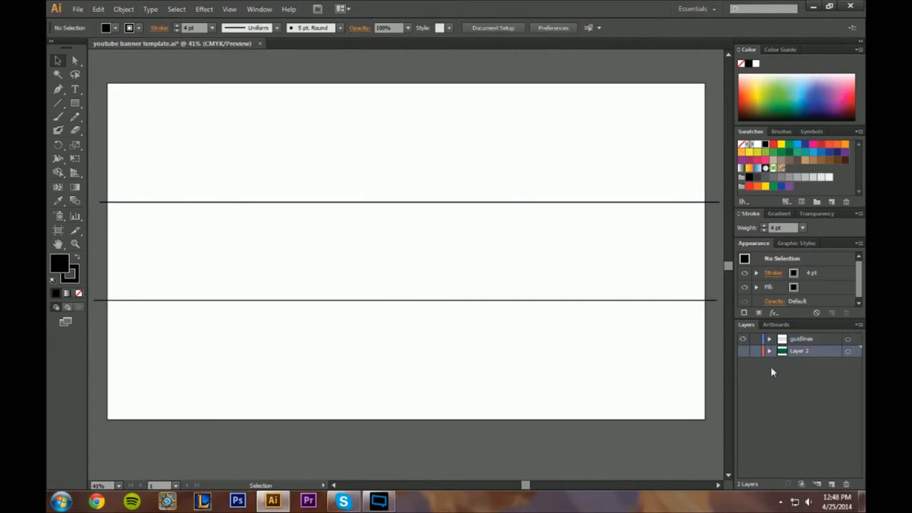
{"action": "scroll", "coordinate": [406, 249], "scroll_direction": "down", "scroll_amount": 1}
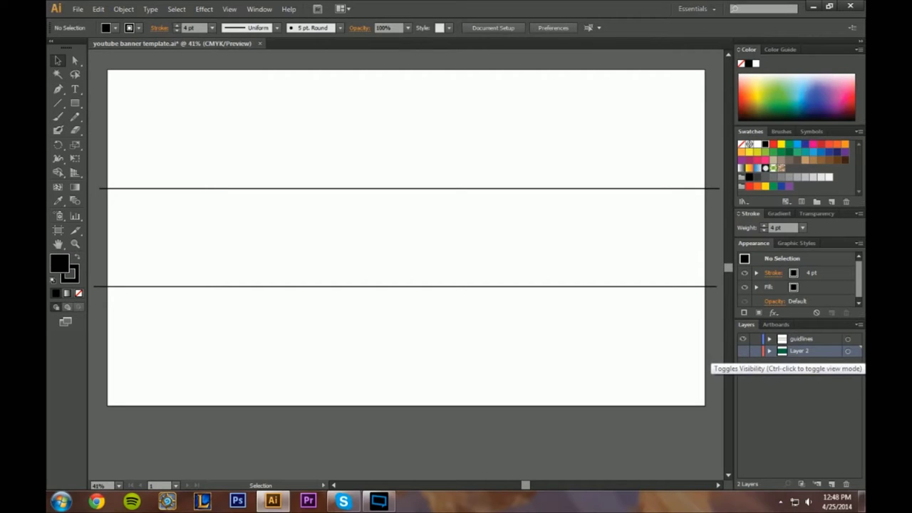
{"action": "left_click", "coordinate": [743, 350]}
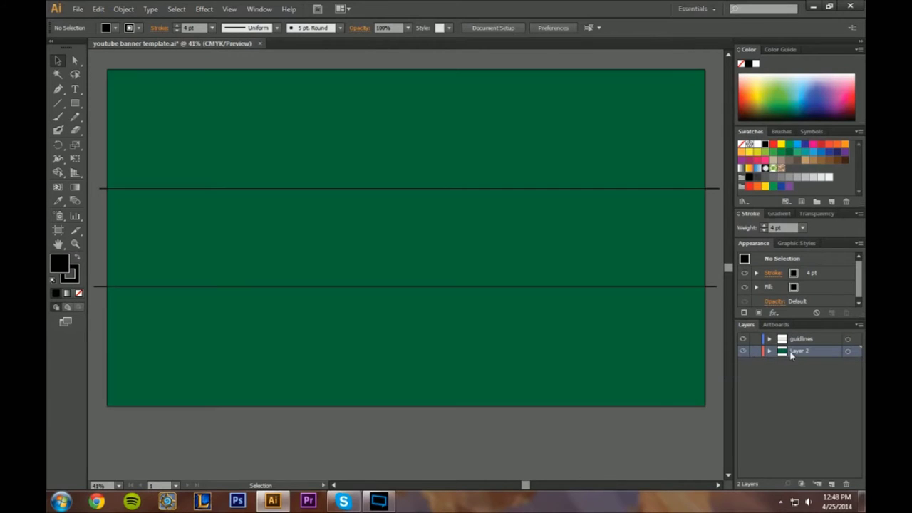
Fill the green background rectangle on Layer 2 with a medium gray swatch
{"action": "left_click", "coordinate": [428, 243]}
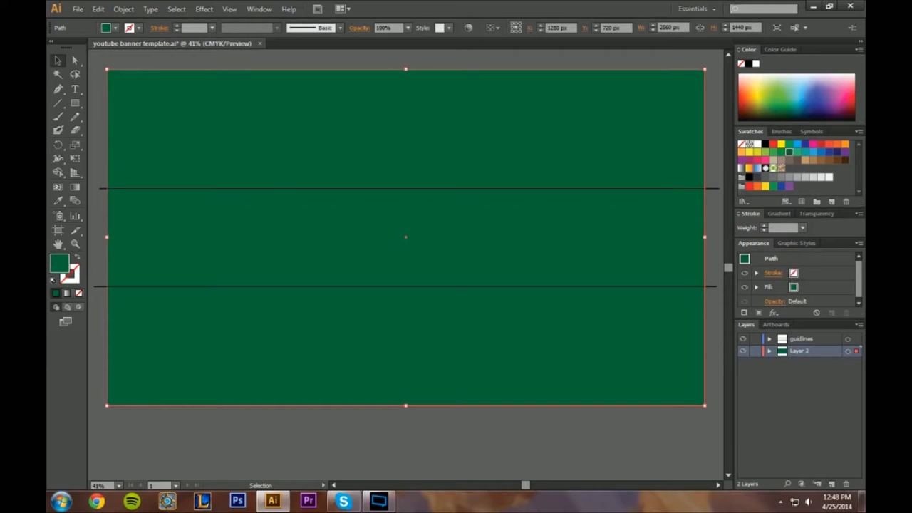
{"action": "left_click", "coordinate": [774, 176]}
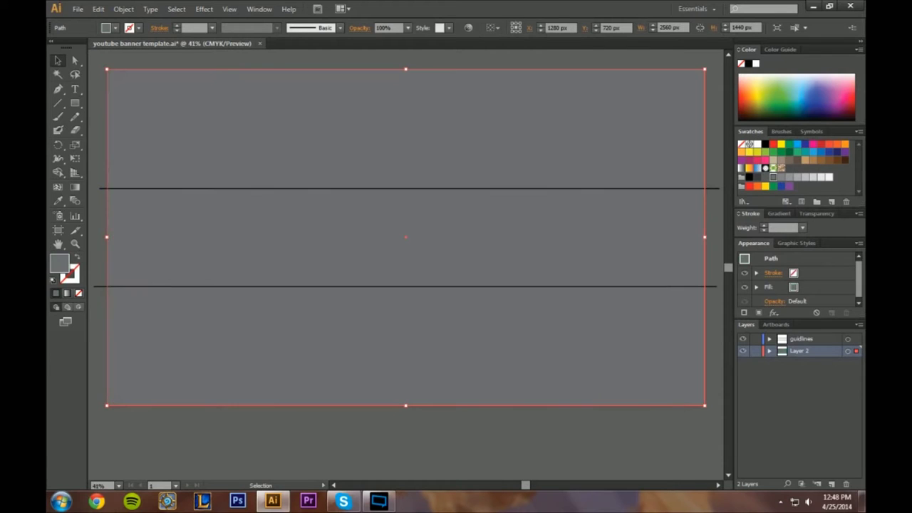
{"action": "left_click", "coordinate": [782, 177]}
{"action": "left_click", "coordinate": [790, 177]}
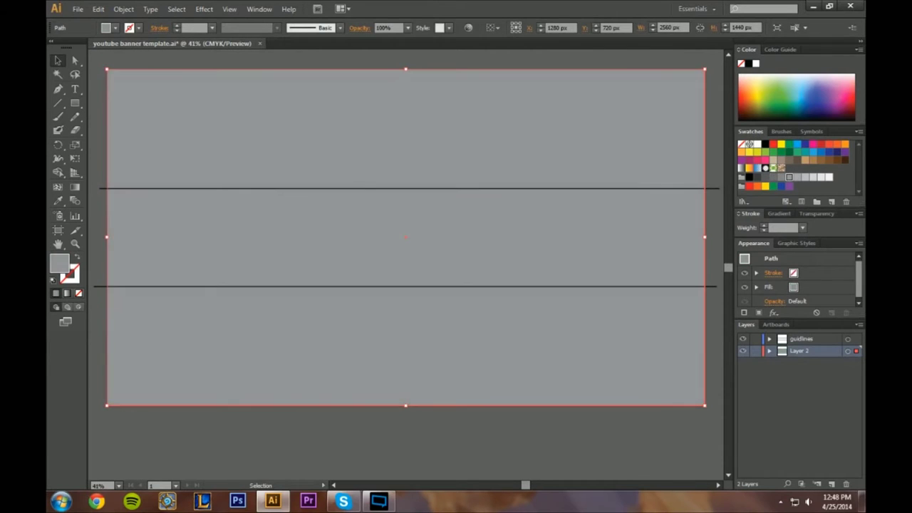
Try a tan swatch on the Layer 2 background rectangle, settling on a slightly lighter gray fill
{"action": "left_click", "coordinate": [797, 177]}
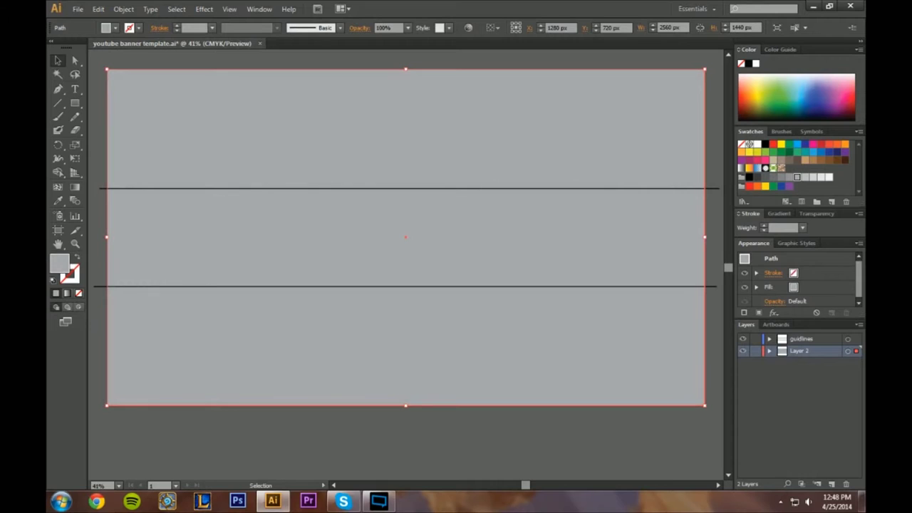
{"action": "left_click", "coordinate": [781, 160]}
{"action": "left_click", "coordinate": [804, 160]}
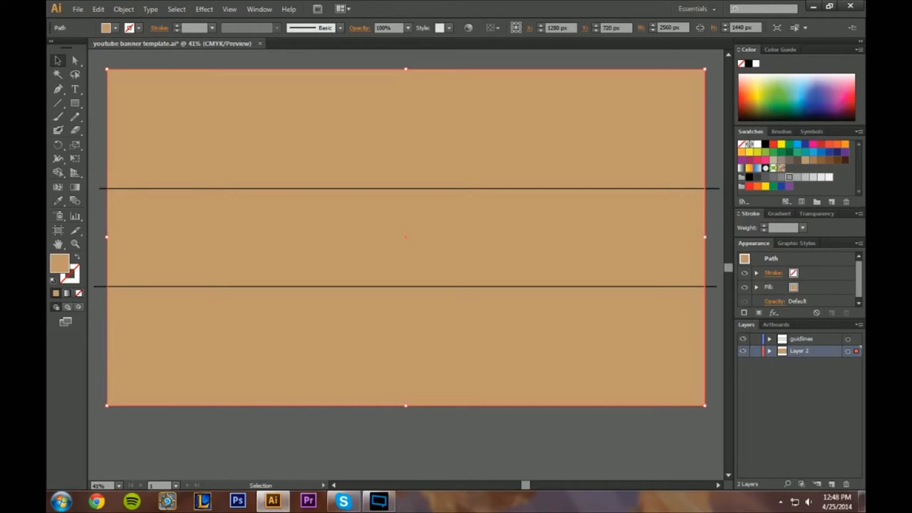
{"action": "left_click", "coordinate": [789, 177]}
{"action": "left_click", "coordinate": [797, 177]}
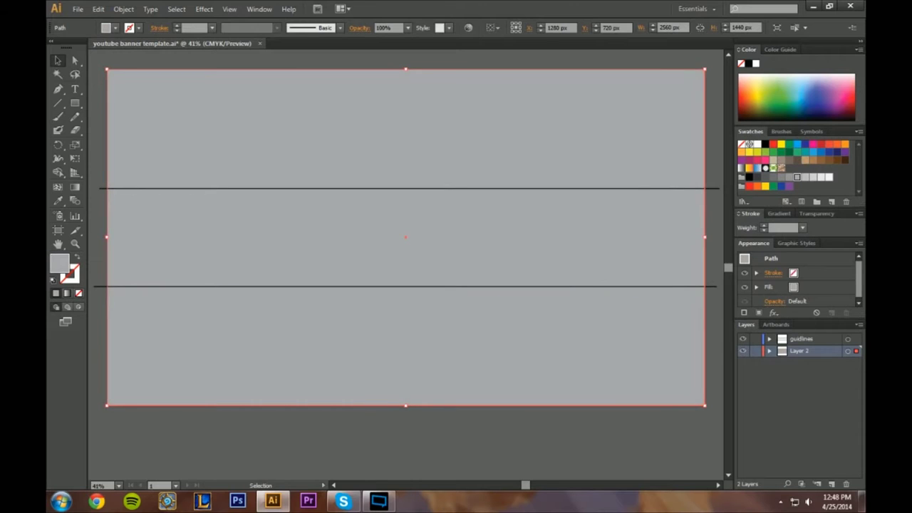
Add four new empty layers above the guidlines layer
{"action": "left_click", "coordinate": [796, 363]}
{"action": "left_click", "coordinate": [804, 339]}
{"action": "left_click", "coordinate": [831, 485]}
{"action": "left_click", "coordinate": [832, 484]}
{"action": "left_click", "coordinate": [831, 484]}
{"action": "left_click", "coordinate": [831, 485]}
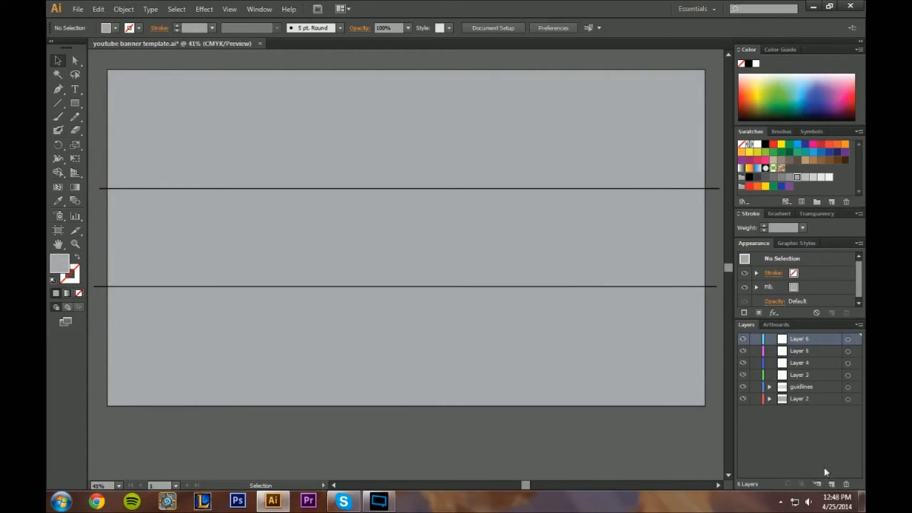
Place the maxresdefault PNG from the Desktop onto Layer 3
{"action": "left_click", "coordinate": [813, 374]}
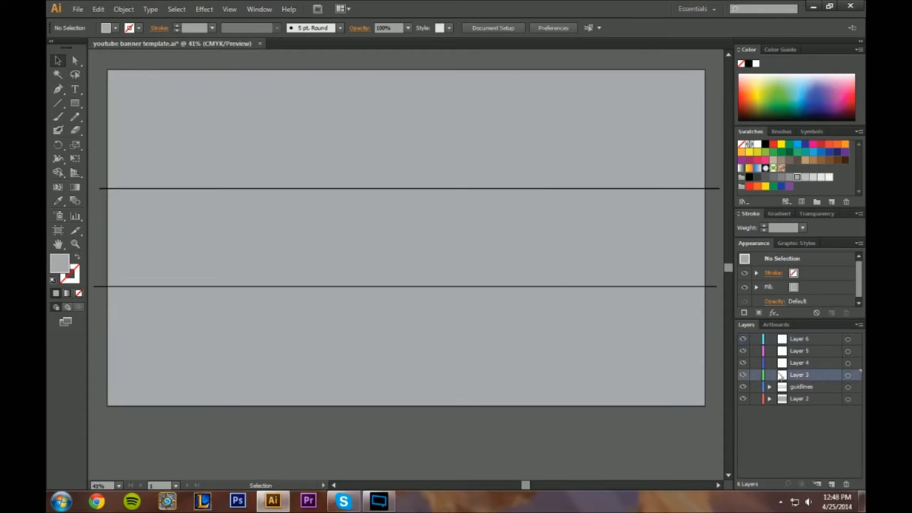
{"action": "left_click", "coordinate": [79, 10]}
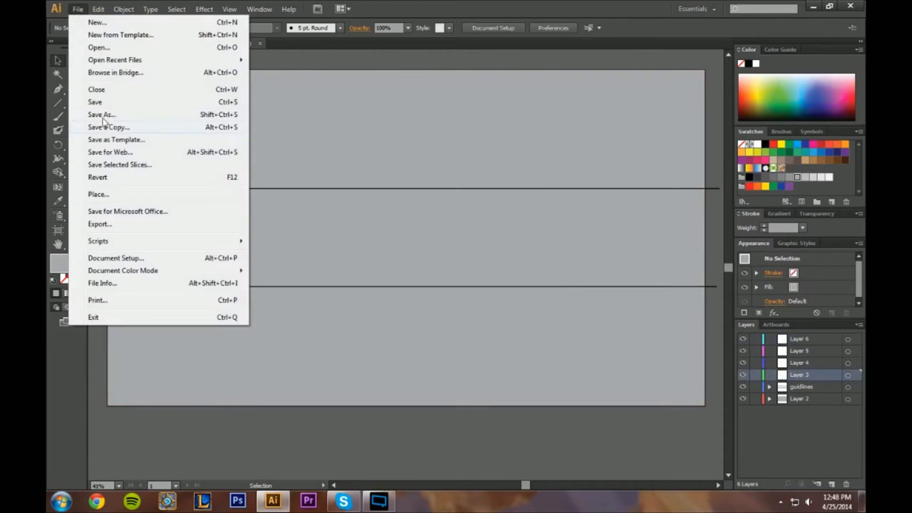
{"action": "left_click", "coordinate": [122, 194]}
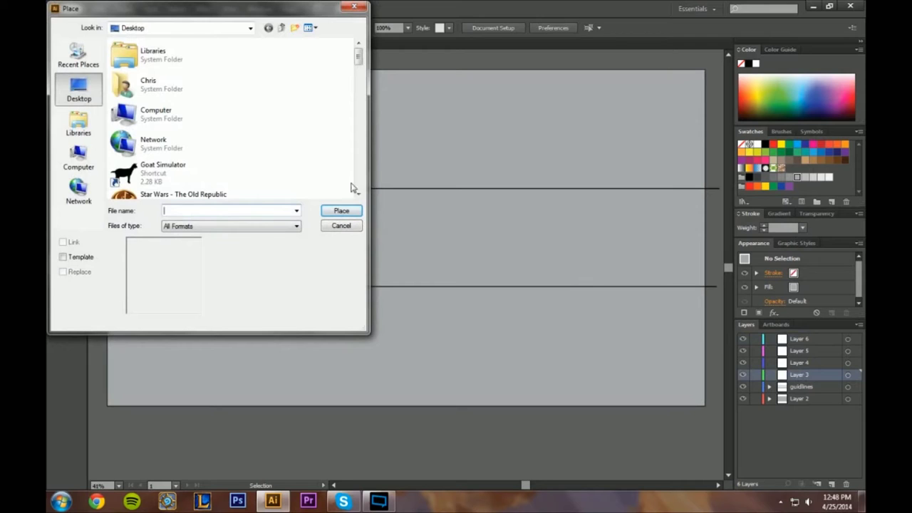
{"action": "left_click_drag", "start_coordinate": [365, 328], "coordinate": [649, 396]}
{"action": "left_click_drag", "start_coordinate": [641, 134], "coordinate": [633, 195]}
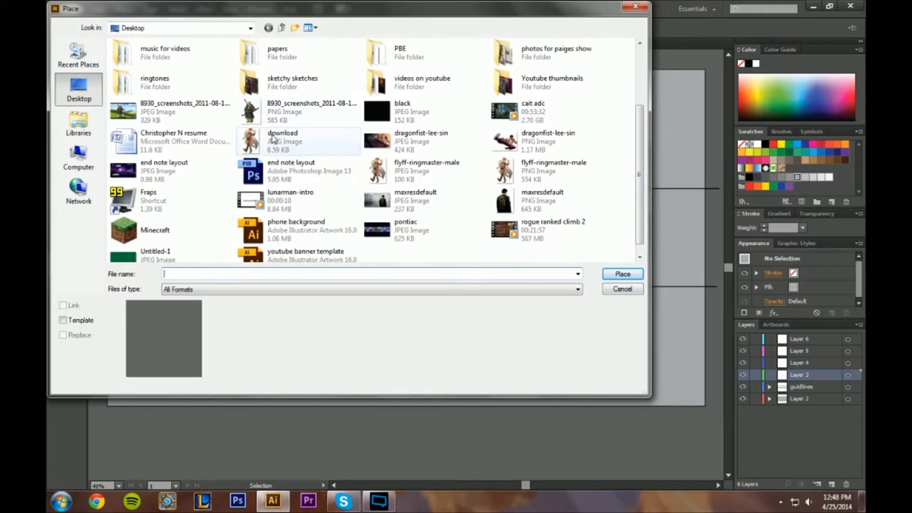
{"action": "left_click", "coordinate": [542, 197]}
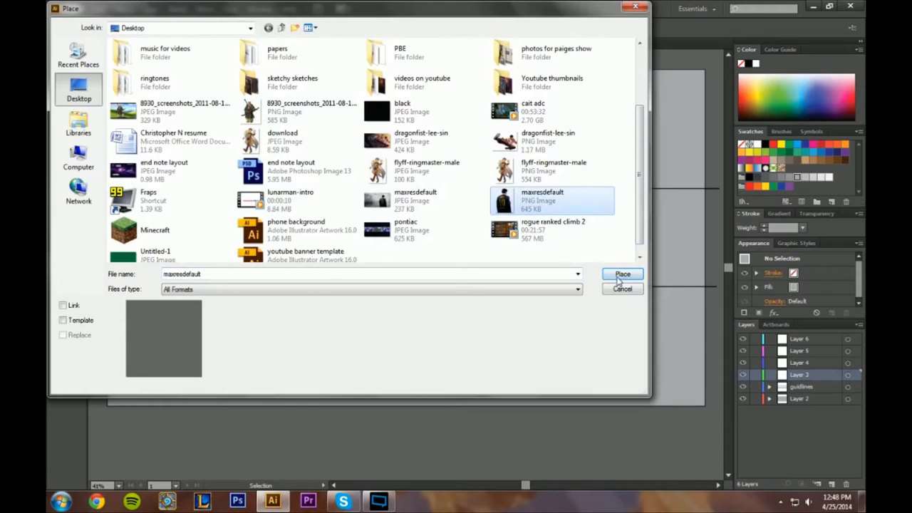
{"action": "left_click", "coordinate": [622, 274]}
Move the footballer image into the left half of the artboard and scale it proportionally to about 896 px wide
{"action": "left_click_drag", "start_coordinate": [394, 244], "coordinate": [317, 209]}
{"action": "left_click_drag", "start_coordinate": [440, 81], "coordinate": [473, 124]}
{"action": "key", "text": "ctrl+z"}
{"action": "key", "text": "ctrl+z"}
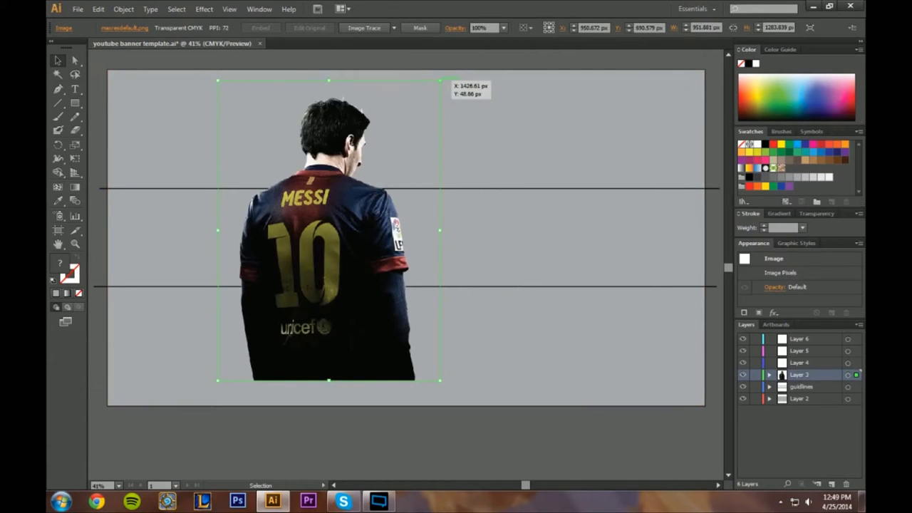
{"action": "left_click_drag", "start_coordinate": [440, 81], "coordinate": [427, 97]}
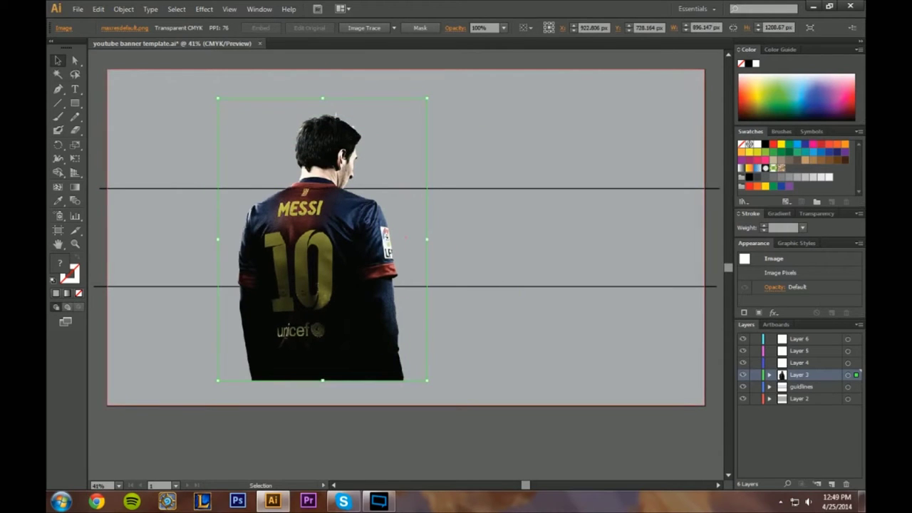
Scale the footballer down proportionally to about 277 px wide and position it between the two horizontal guide lines
{"action": "left_click_drag", "start_coordinate": [426, 98], "coordinate": [377, 166]}
{"action": "left_click_drag", "start_coordinate": [324, 283], "coordinate": [340, 244]}
{"action": "left_click_drag", "start_coordinate": [392, 126], "coordinate": [364, 163]}
{"action": "left_click_drag", "start_coordinate": [325, 232], "coordinate": [362, 216]}
{"action": "left_click_drag", "start_coordinate": [396, 155], "coordinate": [378, 179]}
{"action": "left_click_drag", "start_coordinate": [340, 236], "coordinate": [349, 224]}
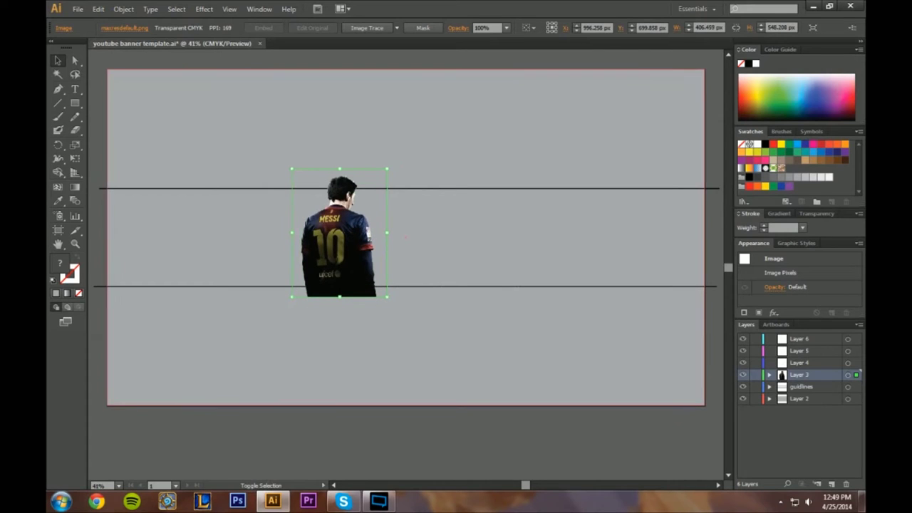
{"action": "left_click_drag", "start_coordinate": [387, 168], "coordinate": [350, 210]}
{"action": "left_click_drag", "start_coordinate": [340, 256], "coordinate": [341, 236]}
{"action": "left_click", "coordinate": [435, 314]}
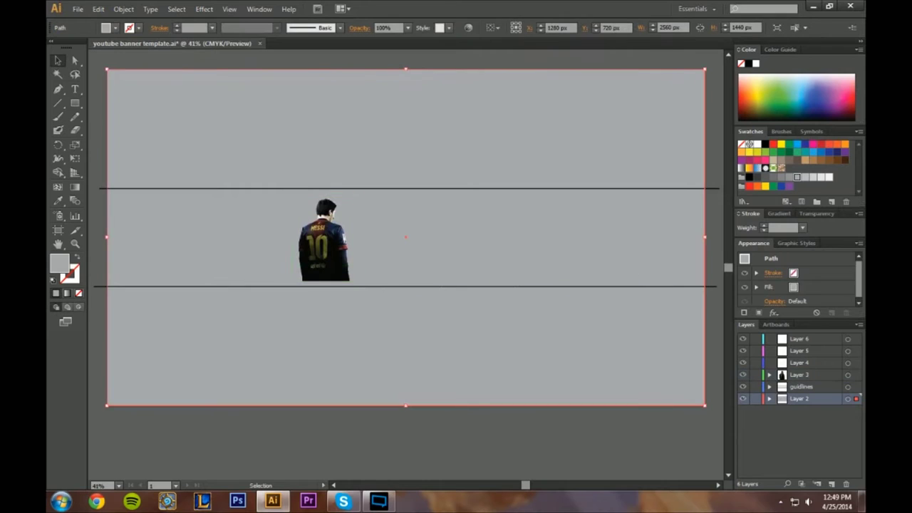
Draw two vertical lines across the full artboard height on the guidlines layer, at X about 580 px and 1858 px
{"action": "left_click", "coordinate": [796, 389]}
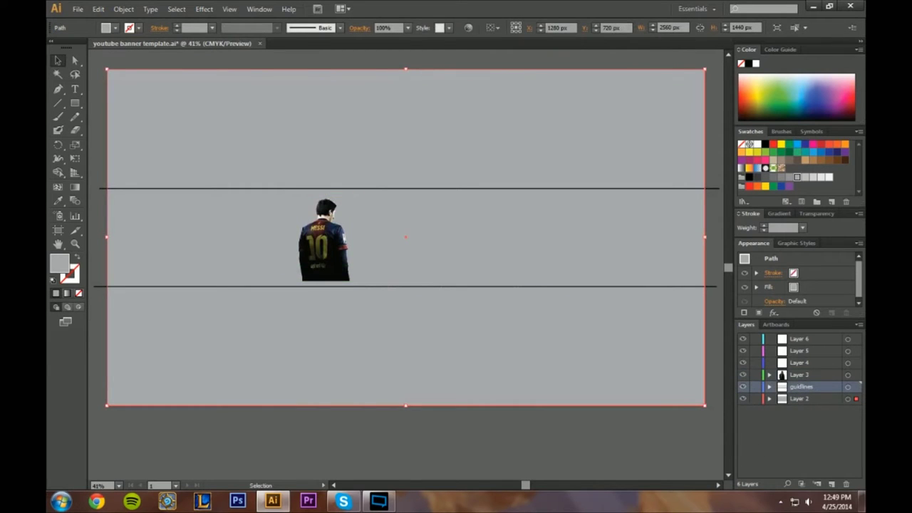
{"action": "left_click", "coordinate": [58, 102]}
{"action": "left_click_drag", "start_coordinate": [243, 61], "coordinate": [189, 339]}
{"action": "left_click_drag", "start_coordinate": [340, 243], "coordinate": [242, 447]}
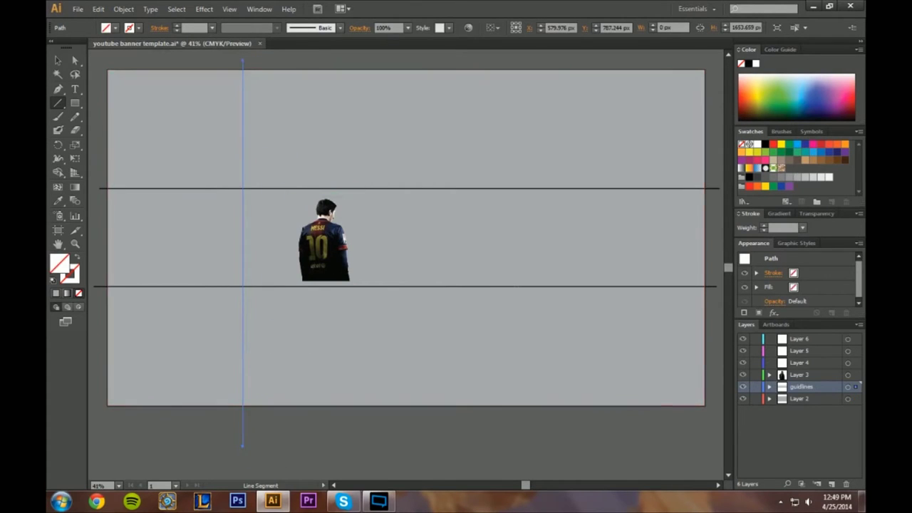
{"action": "left_click_drag", "start_coordinate": [540, 60], "coordinate": [540, 443]}
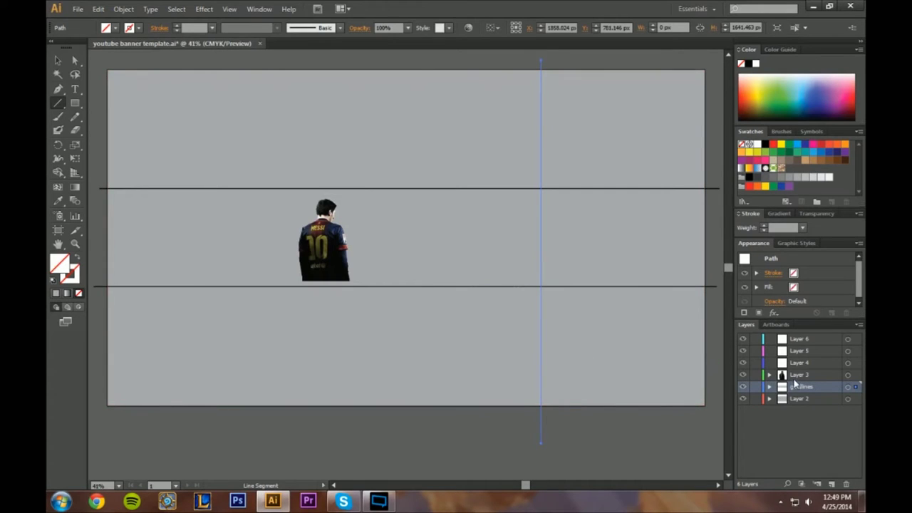
Give both vertical guide lines a black fill and a 3 pt black stroke
{"action": "left_click", "coordinate": [57, 61]}
{"action": "left_click", "coordinate": [243, 135]}
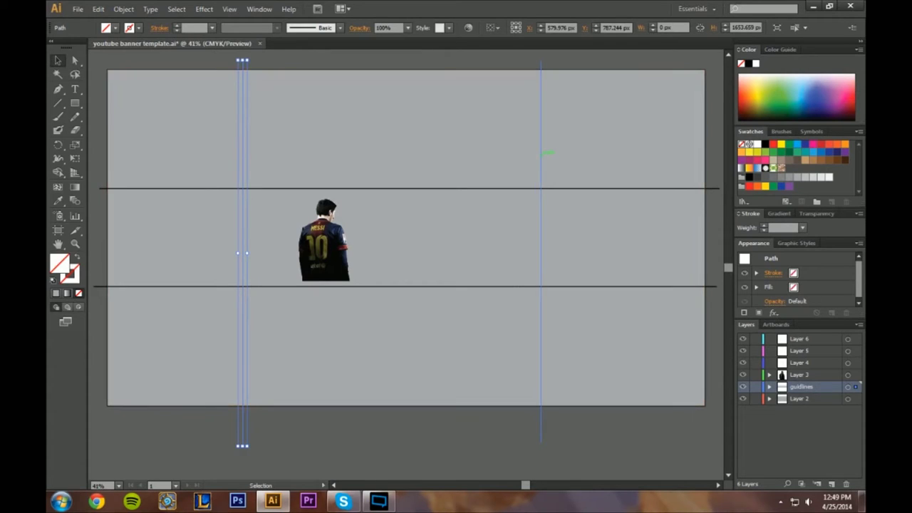
{"action": "left_click", "coordinate": [540, 151], "text": "shift"}
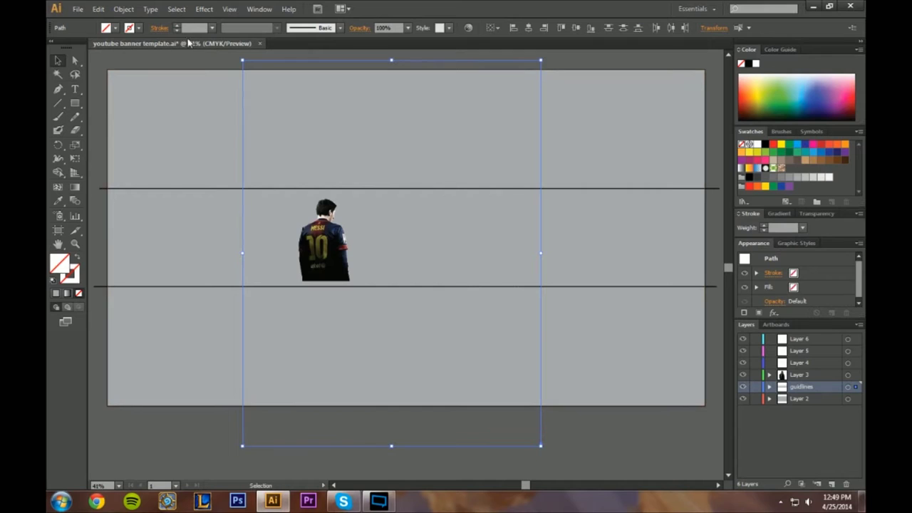
{"action": "left_click", "coordinate": [75, 277]}
{"action": "left_click", "coordinate": [749, 177]}
{"action": "left_click", "coordinate": [59, 264]}
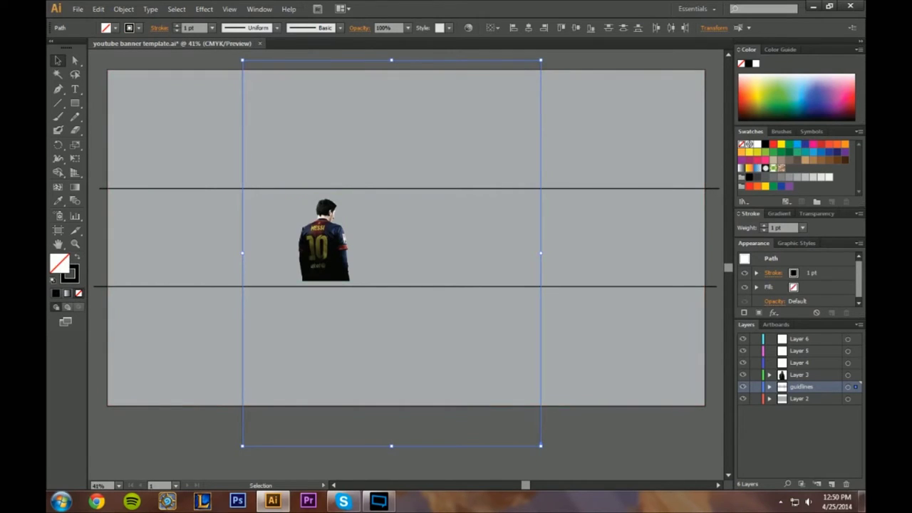
{"action": "left_click", "coordinate": [749, 177]}
{"action": "left_click", "coordinate": [177, 25]}
{"action": "left_click", "coordinate": [177, 26]}
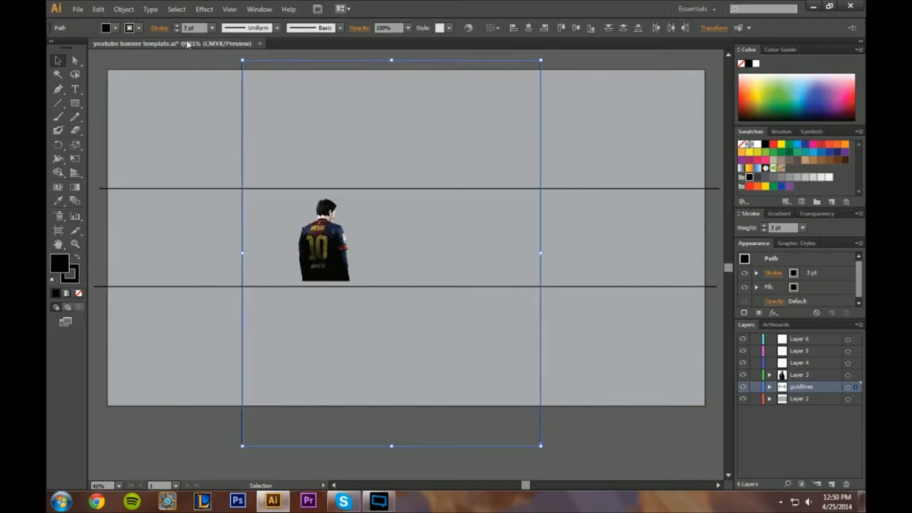
{"action": "left_click", "coordinate": [182, 60]}
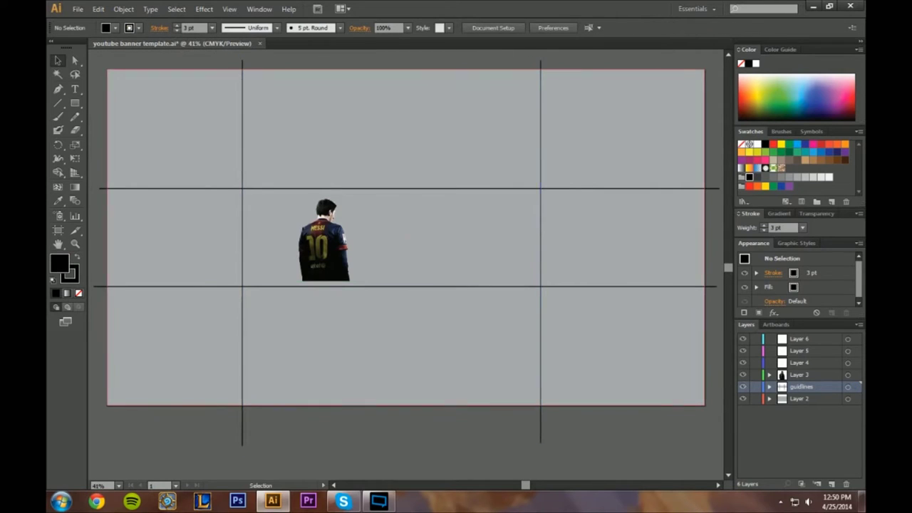
Nudge the right-hand vertical guide line outward to X about 1953 px
{"action": "left_click", "coordinate": [541, 155]}
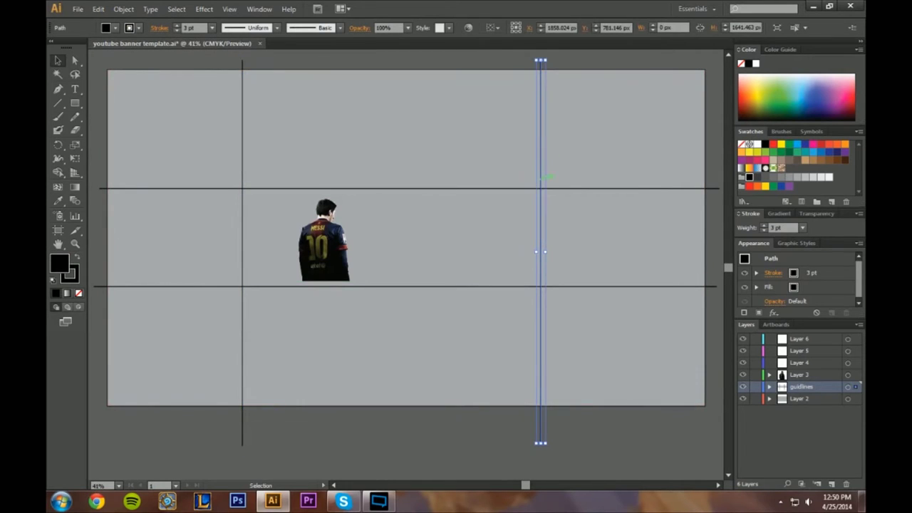
{"action": "key", "text": "Right"}
{"action": "key", "text": "Right"}
{"action": "key", "text": "Right"}
{"action": "key", "text": "Right"}
{"action": "key", "text": "Right"}
{"action": "key", "text": "Right"}
{"action": "key", "text": "Right"}
{"action": "key", "text": "Right"}
{"action": "key", "text": "Right"}
{"action": "key", "text": "Right"}
{"action": "key", "text": "Right"}
{"action": "key", "text": "Right"}
{"action": "key", "text": "Right"}
{"action": "key", "text": "Right"}
{"action": "key", "text": "Right"}
{"action": "key", "text": "Right"}
{"action": "key", "text": "Right"}
{"action": "key", "text": "Right"}
{"action": "key", "text": "Right"}
{"action": "key", "text": "Right"}
{"action": "key", "text": "shift+Right"}
{"action": "key", "text": "shift+Right"}
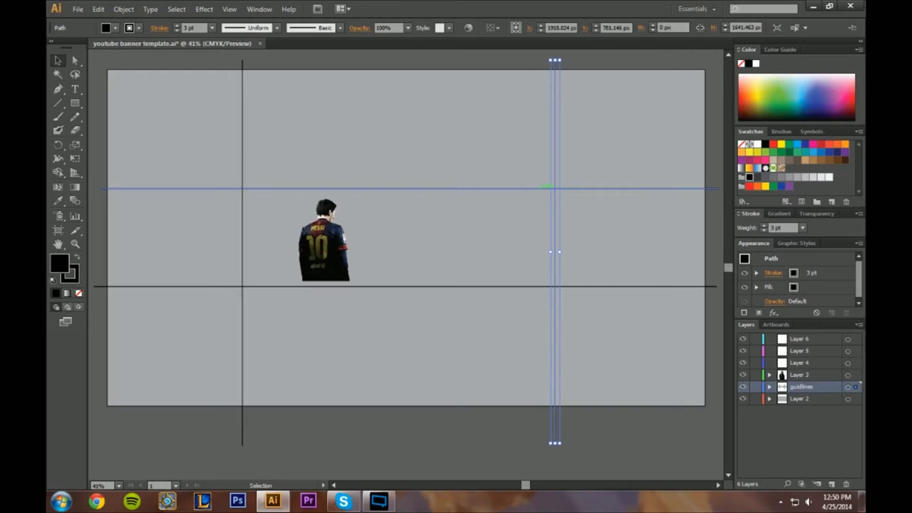
{"action": "left_click", "coordinate": [499, 442]}
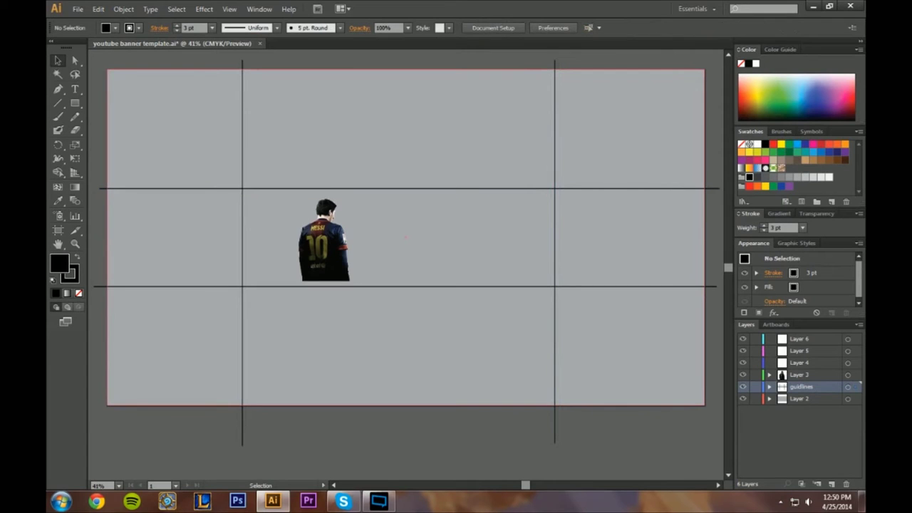
{"action": "left_click", "coordinate": [555, 251]}
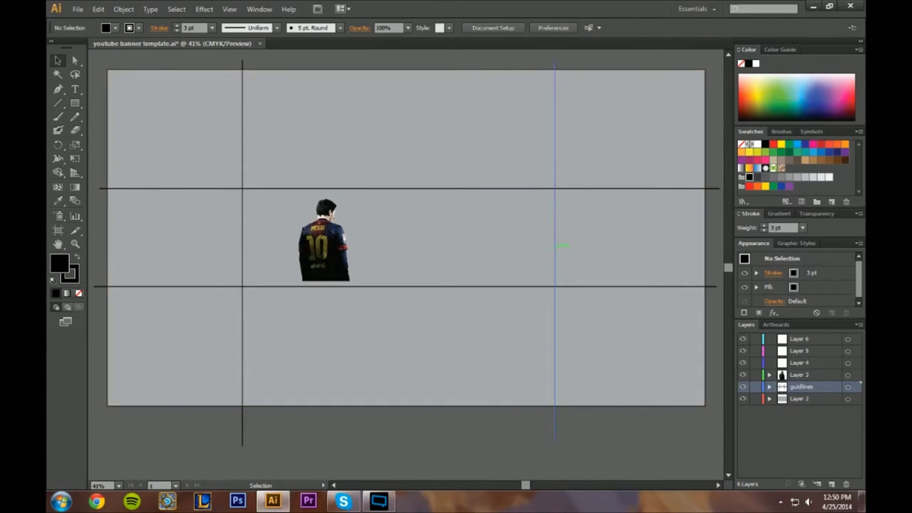
{"action": "key", "text": "shift+Right"}
{"action": "key", "text": "shift+Right"}
{"action": "key", "text": "shift+Right"}
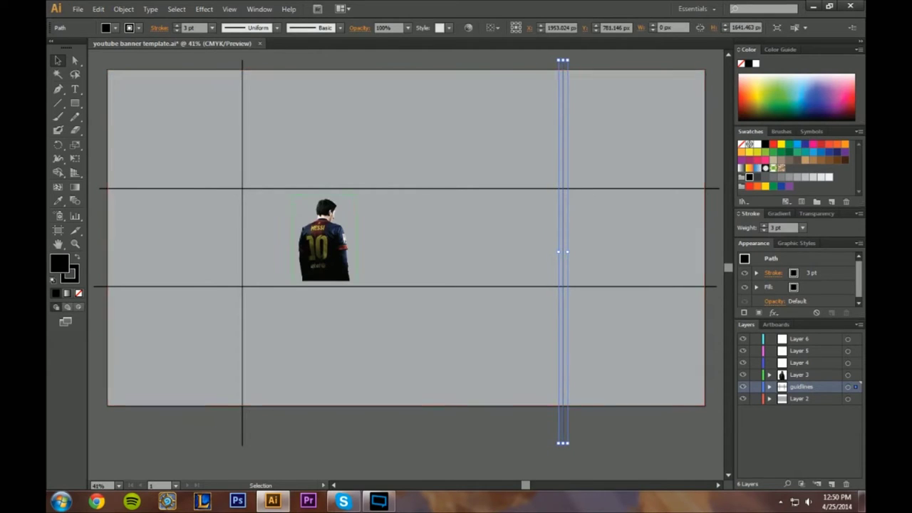
Nudge the left-hand vertical guide line slightly outward, and toggle the guidlines layer's visibility off and on
{"action": "left_click", "coordinate": [243, 216]}
{"action": "key", "text": "shift+Left"}
{"action": "key", "text": "shift+Left"}
{"action": "key", "text": "ctrl+shift+a"}
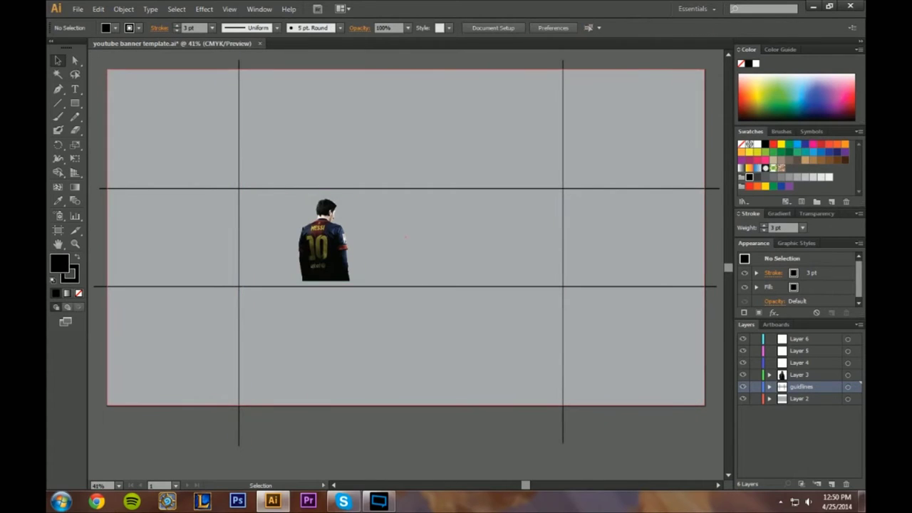
{"action": "left_click", "coordinate": [743, 386]}
{"action": "left_click", "coordinate": [743, 387]}
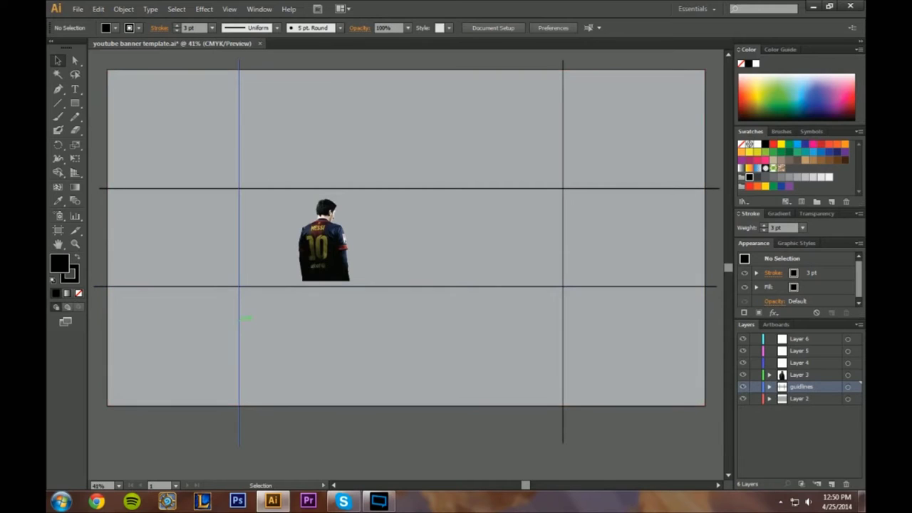
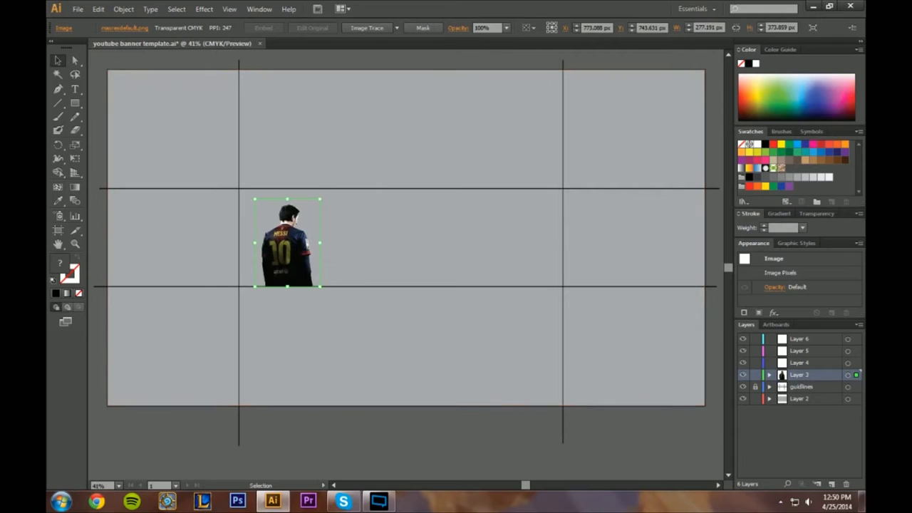
Place the flyff-ringmaster-male PNG from the Desktop onto Layer 4
{"action": "left_click", "coordinate": [798, 366]}
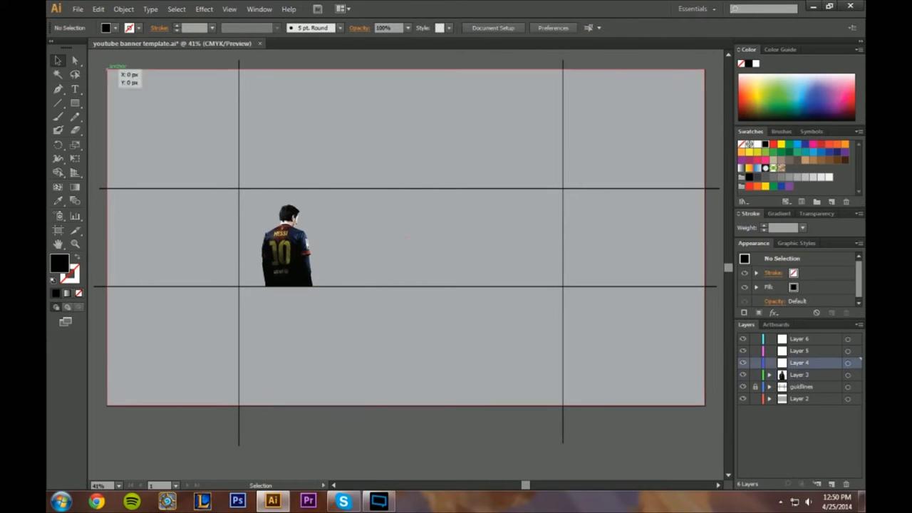
{"action": "left_click", "coordinate": [78, 10]}
{"action": "left_click", "coordinate": [127, 194]}
{"action": "left_click_drag", "start_coordinate": [645, 142], "coordinate": [638, 217]}
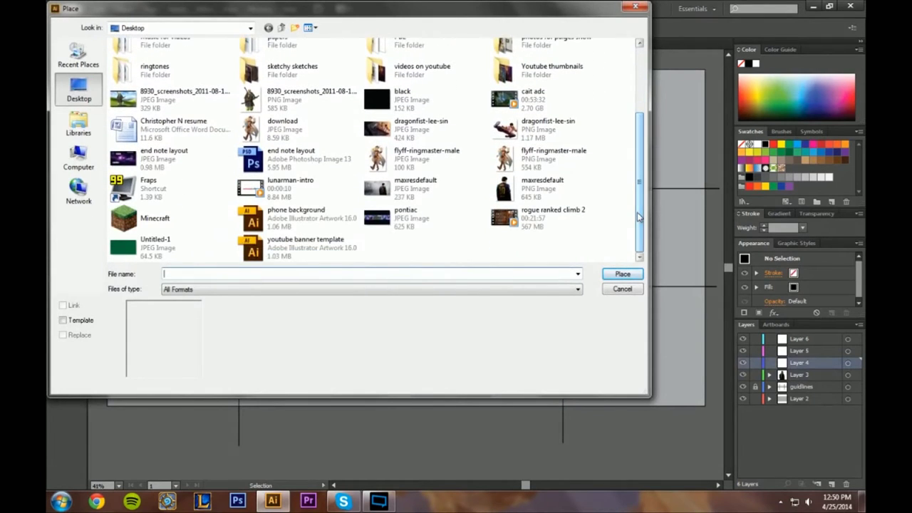
{"action": "left_click", "coordinate": [519, 166]}
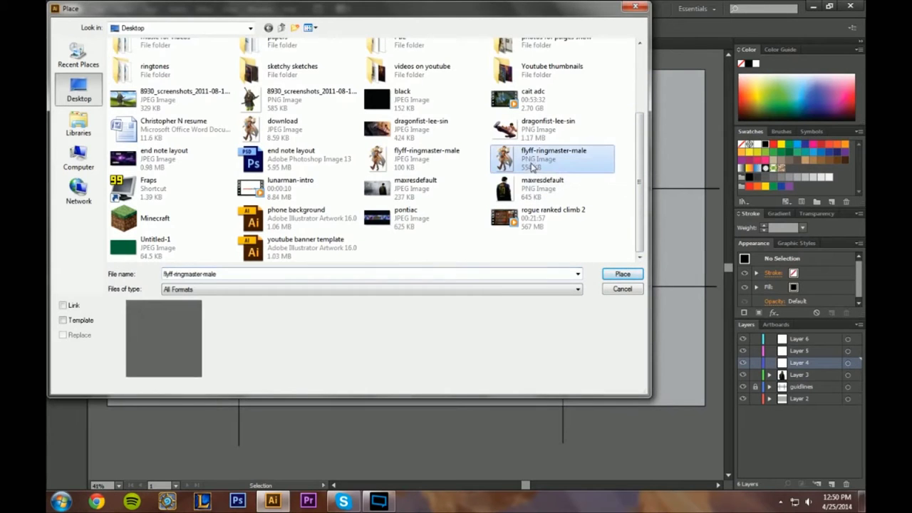
{"action": "left_click", "coordinate": [619, 275]}
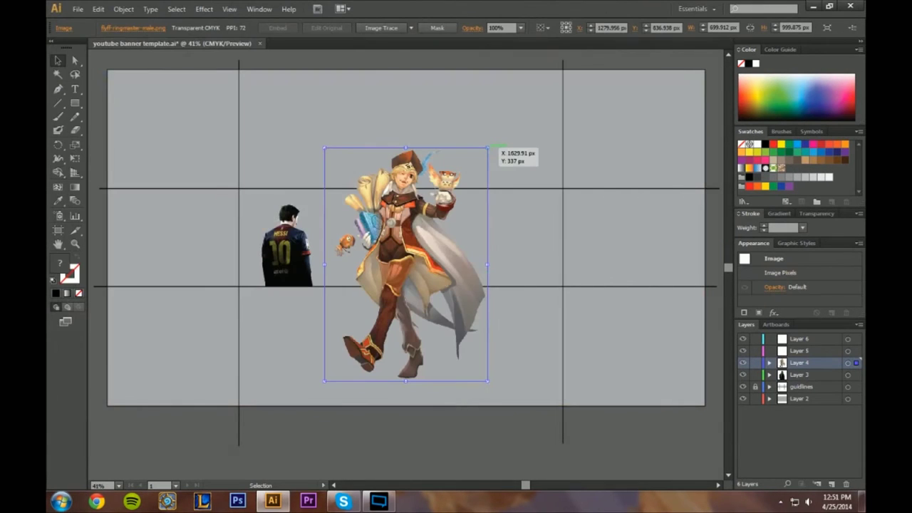
Scale the ringmaster down to about 255 by 364 px and position it between the horizontal guides, right of the footballer
{"action": "left_click_drag", "start_coordinate": [488, 148], "coordinate": [425, 238]}
{"action": "left_click_drag", "start_coordinate": [383, 266], "coordinate": [396, 220]}
{"action": "left_click_drag", "start_coordinate": [440, 192], "coordinate": [420, 222]}
{"action": "left_click_drag", "start_coordinate": [391, 255], "coordinate": [392, 230]}
{"action": "left_click_drag", "start_coordinate": [418, 196], "coordinate": [406, 214]}
{"action": "left_click_drag", "start_coordinate": [390, 247], "coordinate": [398, 227]}
{"action": "left_click_drag", "start_coordinate": [413, 194], "coordinate": [406, 206]}
{"action": "left_click_drag", "start_coordinate": [399, 250], "coordinate": [399, 242]}
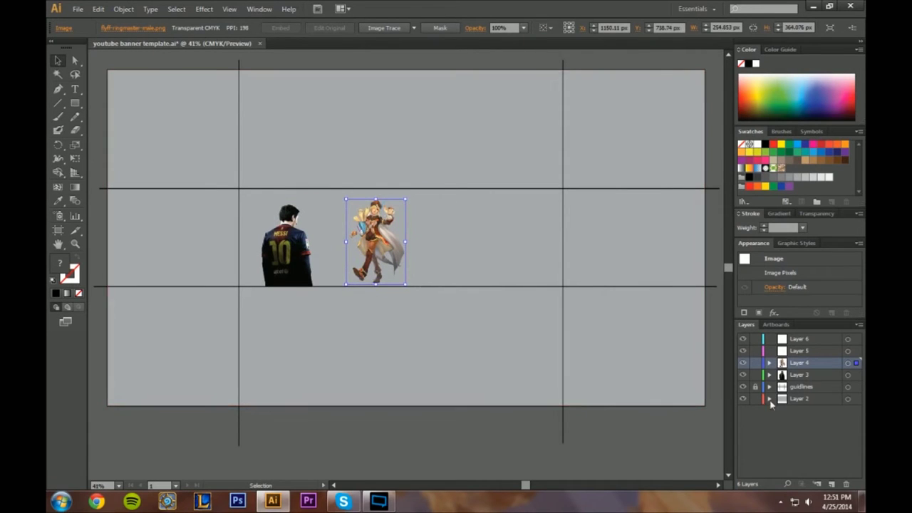
Place the dragonfist-lee-sin PNG from the Desktop onto Layer 5
{"action": "left_click", "coordinate": [801, 351]}
{"action": "left_click", "coordinate": [77, 9]}
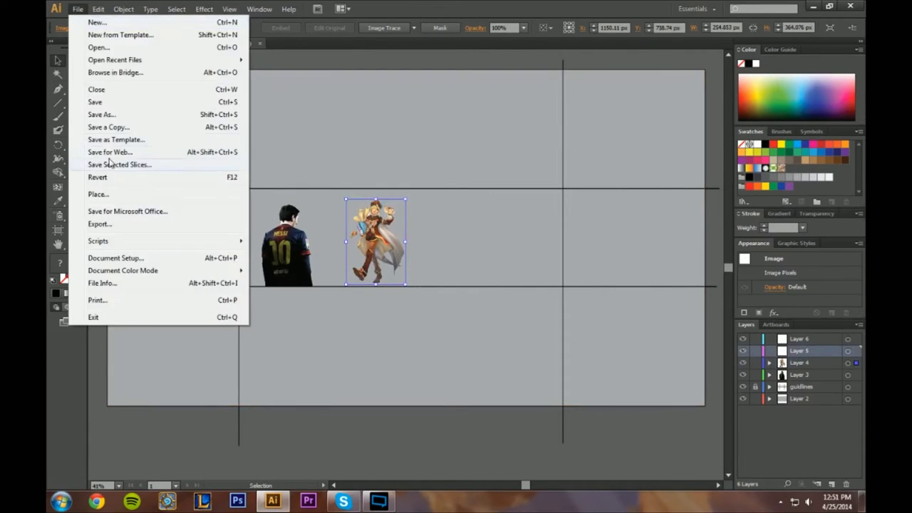
{"action": "left_click", "coordinate": [113, 196]}
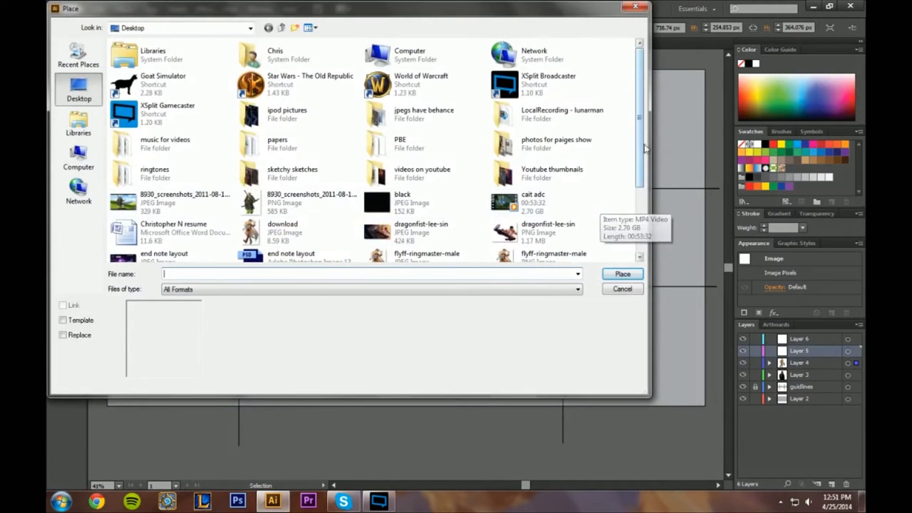
{"action": "left_click", "coordinate": [507, 229]}
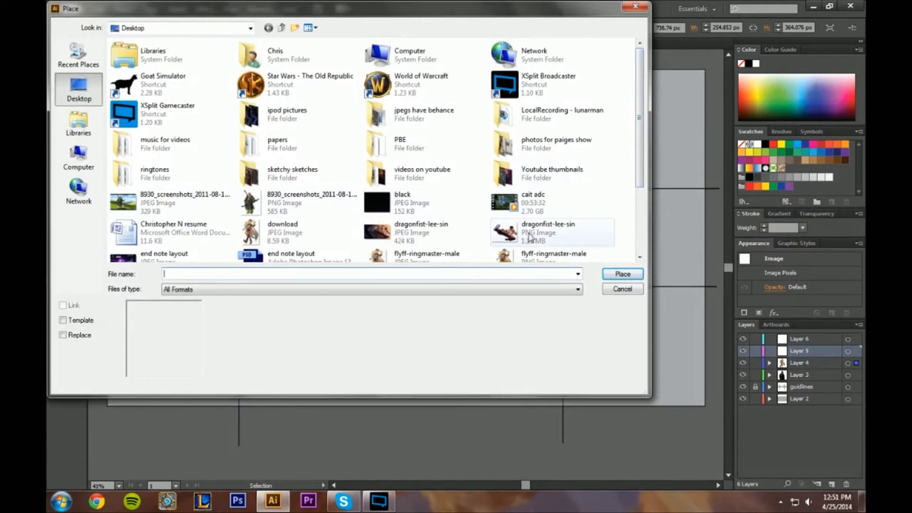
{"action": "left_click", "coordinate": [622, 274]}
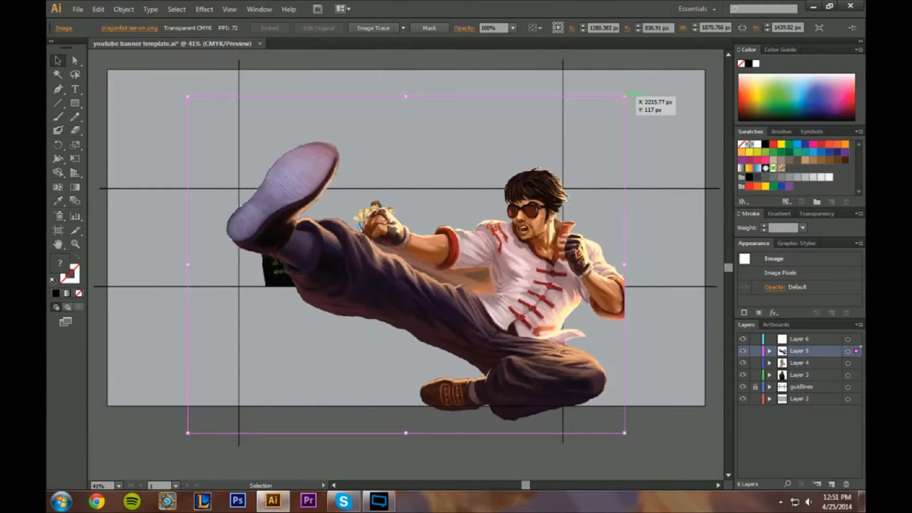
Try scaling the kicking fighter to about 708 by 545 px and moving it over the ringmaster, and undo both changes
{"action": "left_click_drag", "start_coordinate": [625, 95], "coordinate": [352, 305]}
{"action": "left_click_drag", "start_coordinate": [307, 353], "coordinate": [476, 235]}
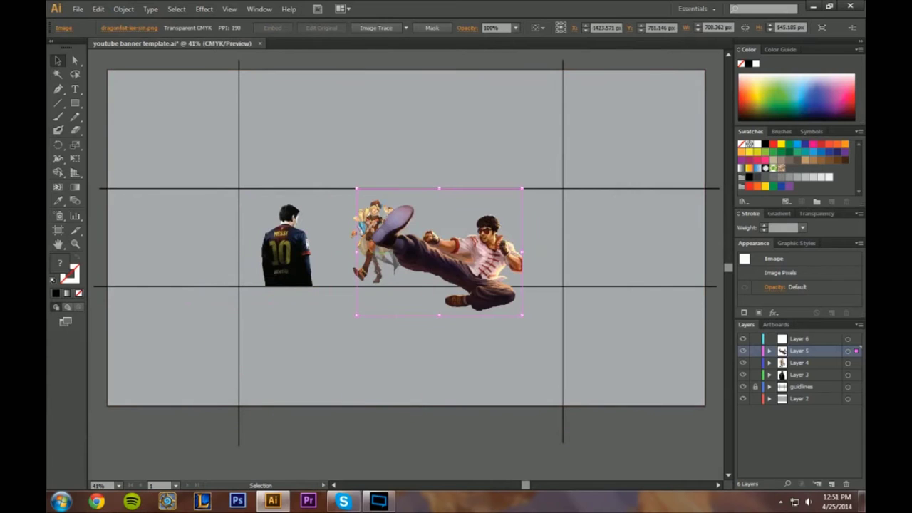
{"action": "key", "text": "ctrl+z"}
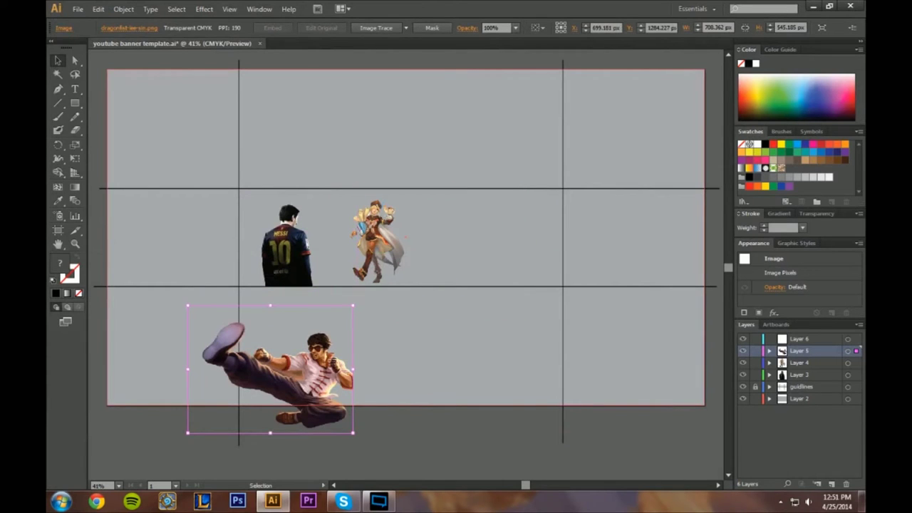
{"action": "key", "text": "ctrl+z"}
Scale the kicking fighter down to about 610 by 470 px and move it up beside the footballer, overlapping the ringmaster
{"action": "left_click_drag", "start_coordinate": [624, 96], "coordinate": [417, 255]}
{"action": "left_click", "coordinate": [98, 10]}
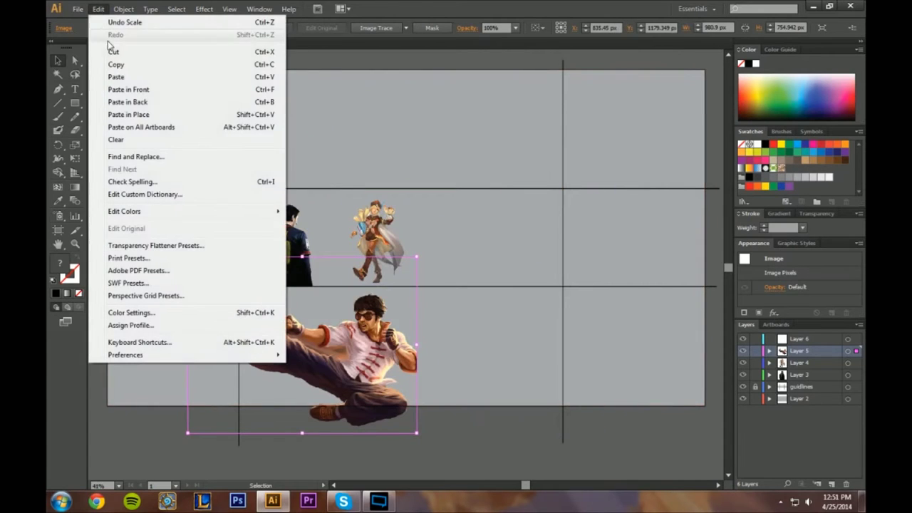
{"action": "left_click", "coordinate": [333, 63]}
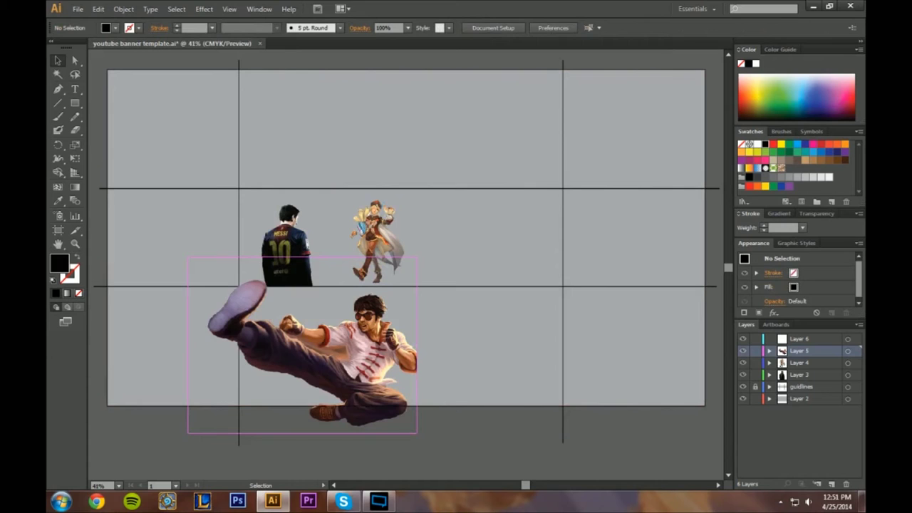
{"action": "left_click", "coordinate": [374, 340]}
{"action": "left_click_drag", "start_coordinate": [418, 257], "coordinate": [330, 323]}
{"action": "left_click_drag", "start_coordinate": [302, 367], "coordinate": [471, 242]}
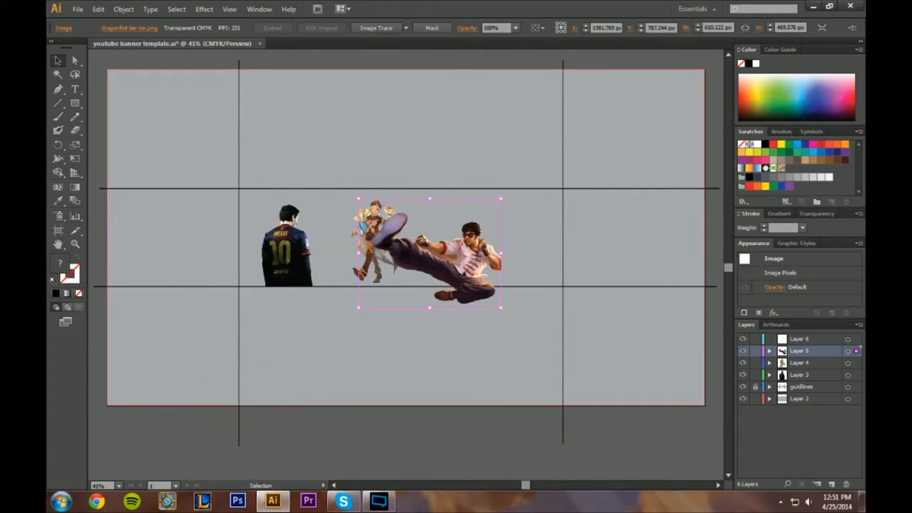
Scale the fighter down to about 457 by 352 px, fit it between the horizontal guides, and shift the ringmaster slightly left
{"action": "left_click_drag", "start_coordinate": [501, 199], "coordinate": [477, 216]}
{"action": "left_click_drag", "start_coordinate": [465, 256], "coordinate": [492, 236]}
{"action": "left_click_drag", "start_coordinate": [503, 194], "coordinate": [490, 207]}
{"action": "left_click_drag", "start_coordinate": [471, 249], "coordinate": [499, 249]}
{"action": "left_click_drag", "start_coordinate": [385, 247], "coordinate": [371, 247]}
{"action": "left_click_drag", "start_coordinate": [464, 253], "coordinate": [456, 246]}
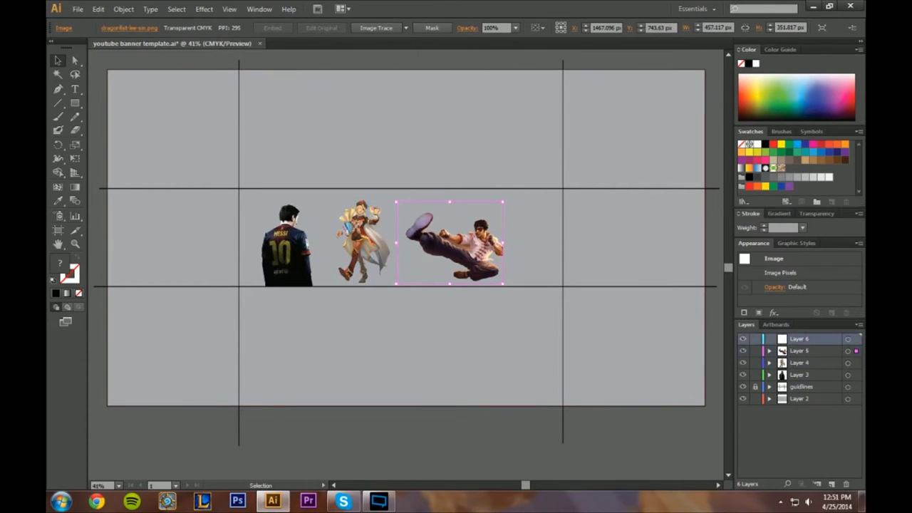
Place the samurai PNG (8930_screenshots_2011-08-1...) from the Desktop onto Layer 6
{"action": "left_click", "coordinate": [78, 11]}
{"action": "left_click", "coordinate": [125, 199]}
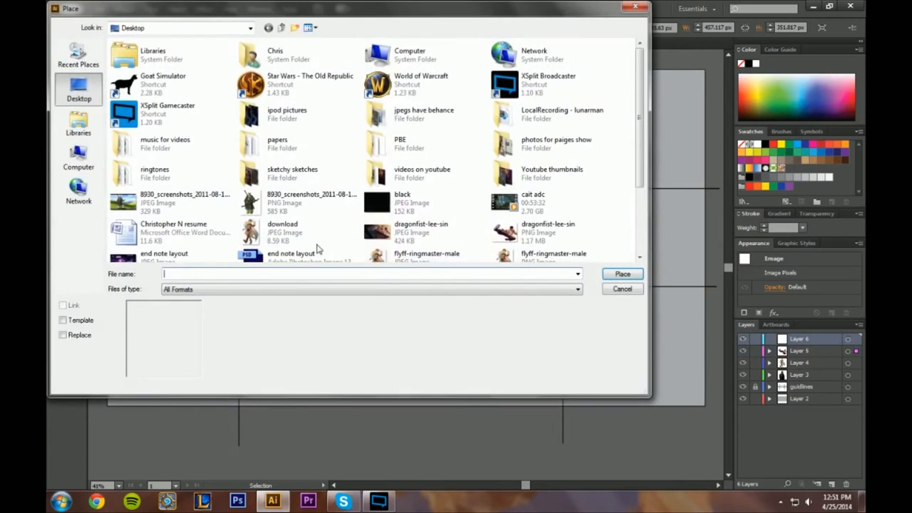
{"action": "left_click_drag", "start_coordinate": [639, 155], "coordinate": [640, 161]}
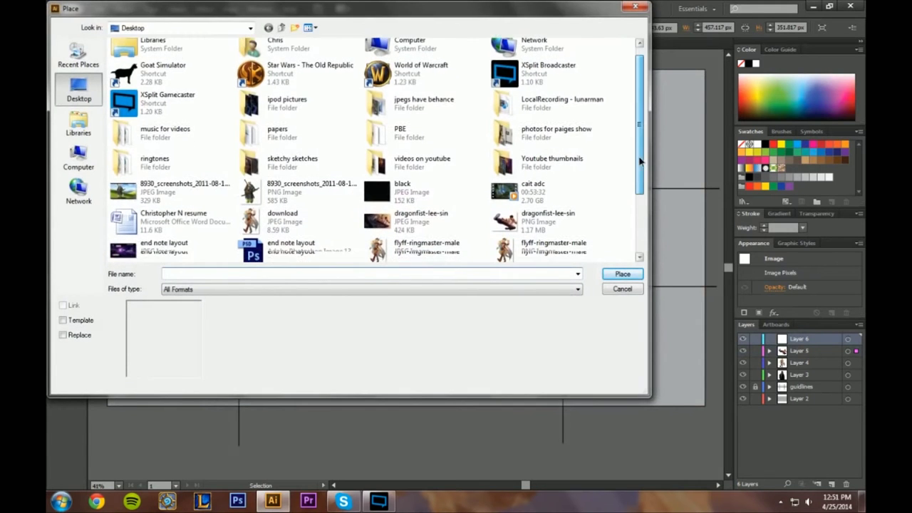
{"action": "left_click", "coordinate": [306, 187]}
{"action": "left_click", "coordinate": [621, 274]}
Scale the samurai down to fit between the horizontal guides and position it just inside the right-hand vertical guide
{"action": "left_click_drag", "start_coordinate": [512, 134], "coordinate": [405, 264]}
{"action": "left_click_drag", "start_coordinate": [349, 335], "coordinate": [525, 252]}
{"action": "left_click_drag", "start_coordinate": [583, 181], "coordinate": [567, 199]}
{"action": "left_click_drag", "start_coordinate": [531, 260], "coordinate": [530, 222]}
{"action": "left_click_drag", "start_coordinate": [566, 181], "coordinate": [554, 197]}
{"action": "left_click", "coordinate": [518, 245], "text": "shift"}
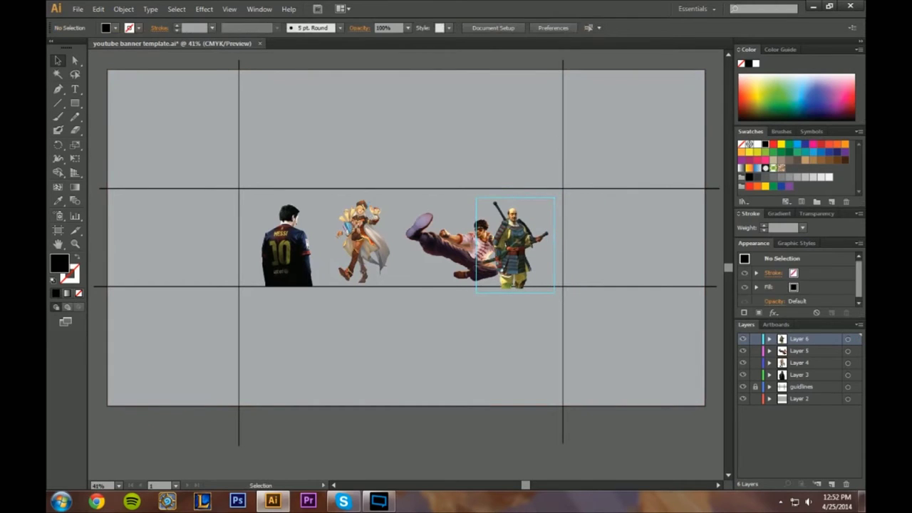
{"action": "left_click_drag", "start_coordinate": [530, 239], "coordinate": [539, 235]}
Space out the cut-outs by moving the fighter to X about 1372 px and the ringmaster to X about 1039 px, and nudging the samurai left
{"action": "left_click_drag", "start_coordinate": [464, 245], "coordinate": [441, 247]}
{"action": "left_click_drag", "start_coordinate": [527, 244], "coordinate": [520, 243]}
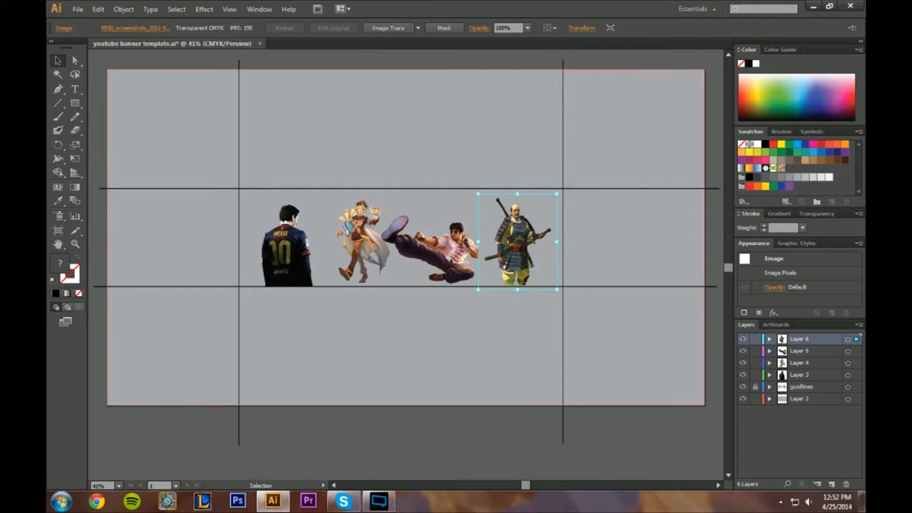
{"action": "left_click_drag", "start_coordinate": [461, 250], "coordinate": [464, 249]}
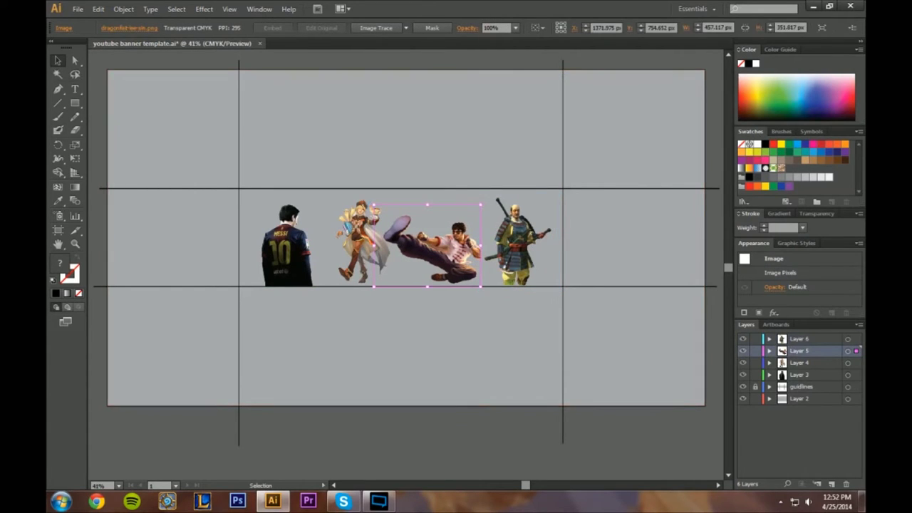
{"action": "left_click", "coordinate": [360, 243]}
{"action": "left_click_drag", "start_coordinate": [359, 242], "coordinate": [347, 243]}
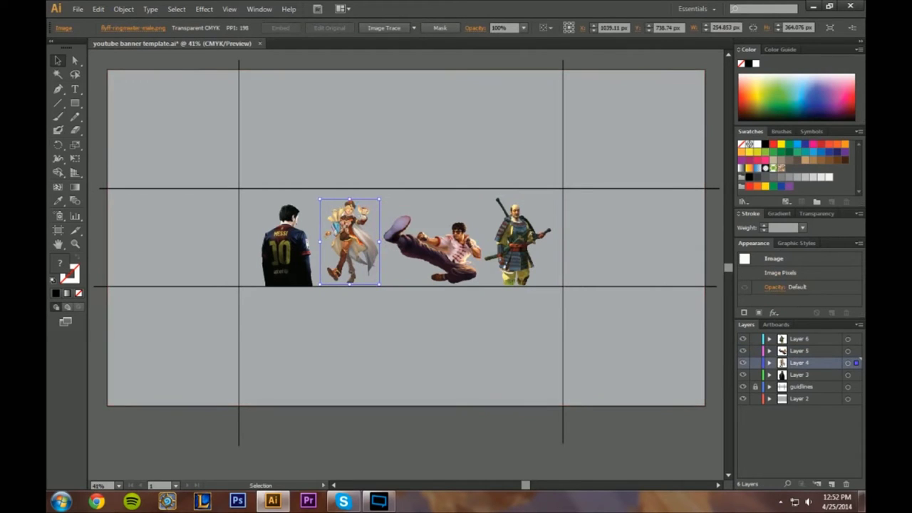
Rename the footballer's Layer 3 as image 1 and the ringmaster's Layer 4 as image 2
{"action": "left_click", "coordinate": [797, 376]}
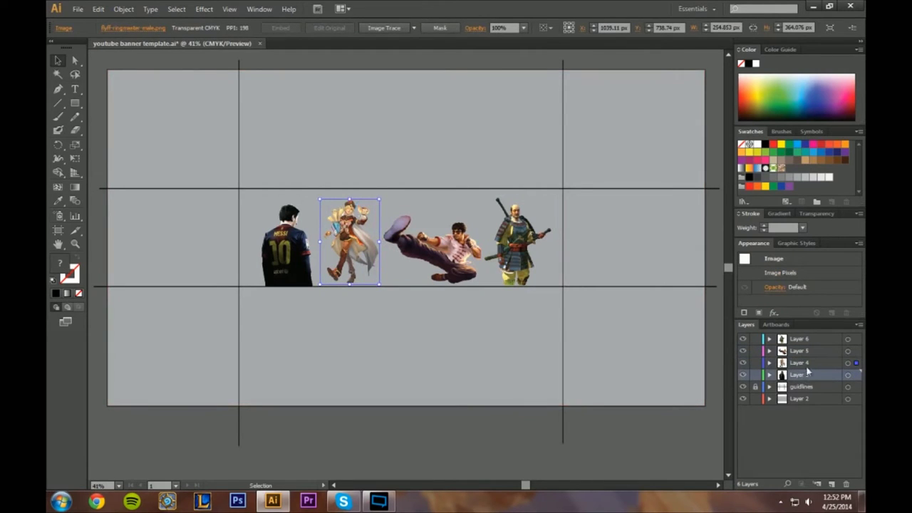
{"action": "double_click", "coordinate": [805, 376]}
{"action": "key", "text": "Return"}
{"action": "double_click", "coordinate": [802, 363]}
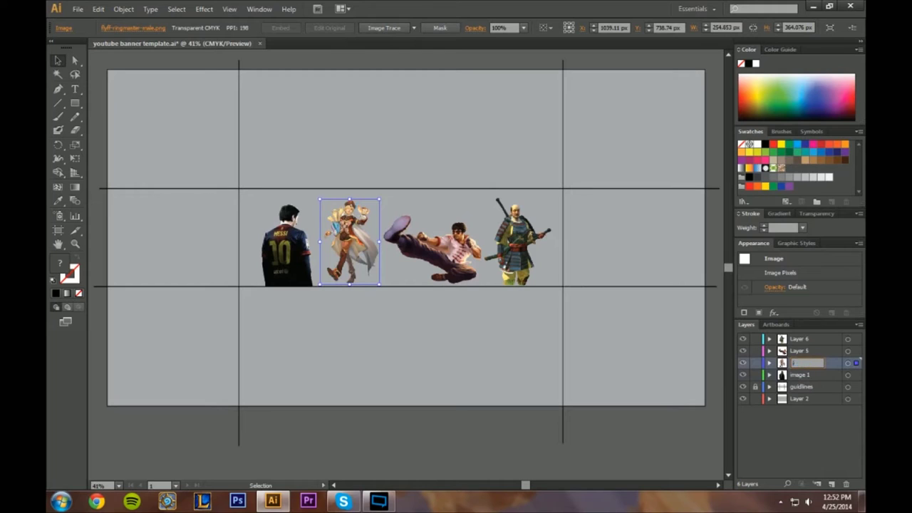
{"action": "key", "text": "Return"}
Rename Layer 5 as image 3 and Layer 6 as image 4, and select each cut-out in turn to check its layer
{"action": "double_click", "coordinate": [822, 350]}
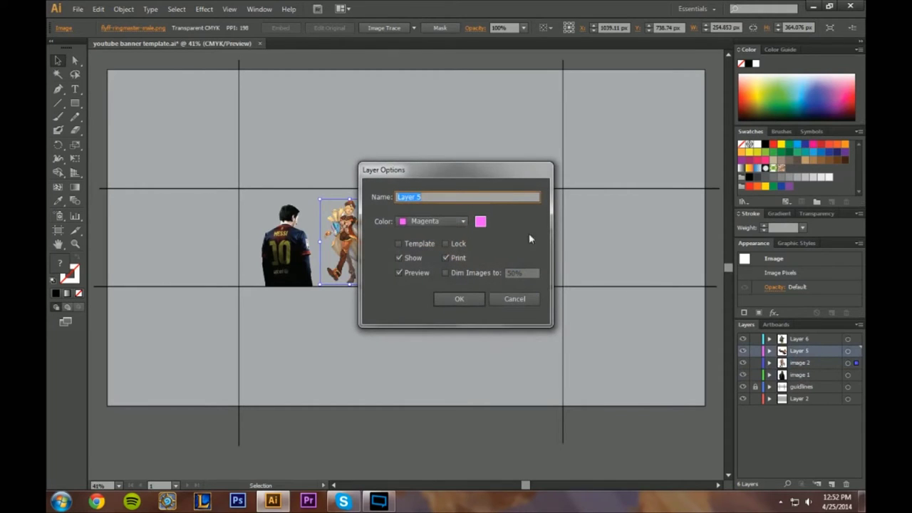
{"action": "type", "text": "image 3"}
{"action": "key", "text": "Return"}
{"action": "double_click", "coordinate": [802, 339]}
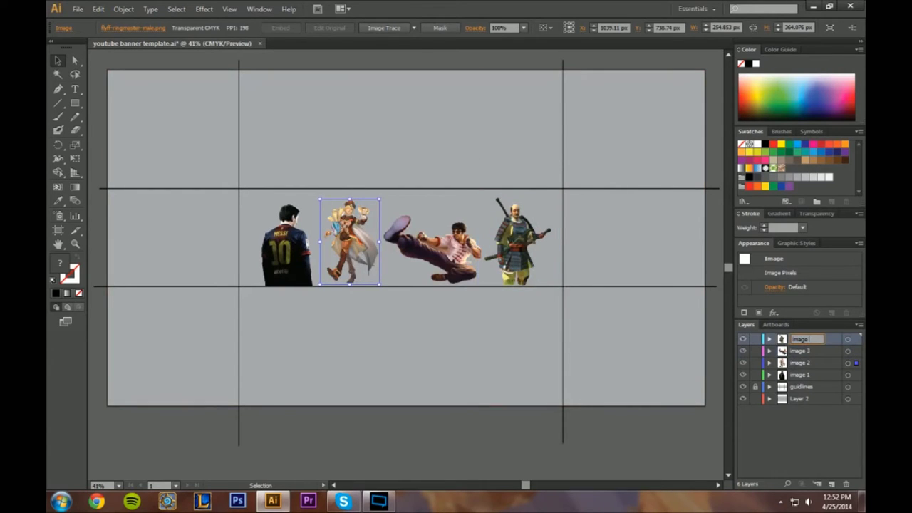
{"action": "key", "text": "Return"}
{"action": "left_click", "coordinate": [518, 243]}
{"action": "left_click", "coordinate": [434, 248]}
{"action": "left_click", "coordinate": [349, 244]}
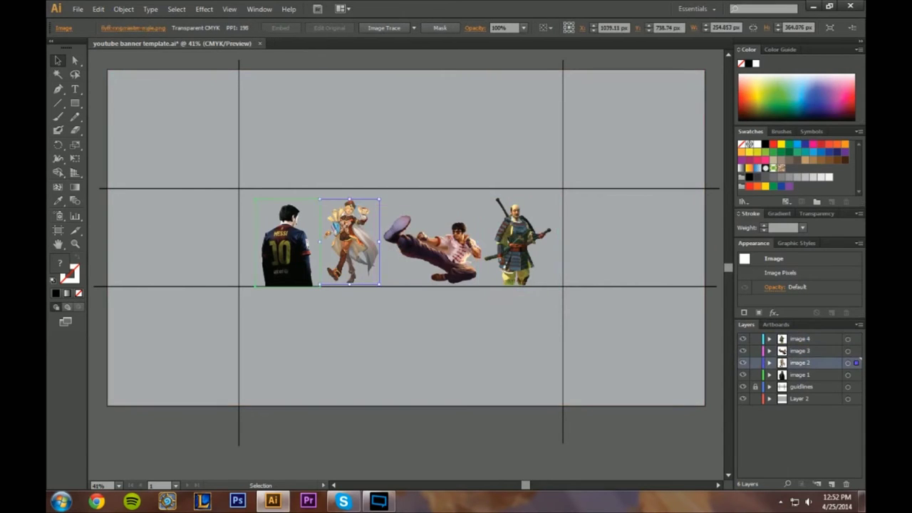
{"action": "left_click", "coordinate": [287, 246]}
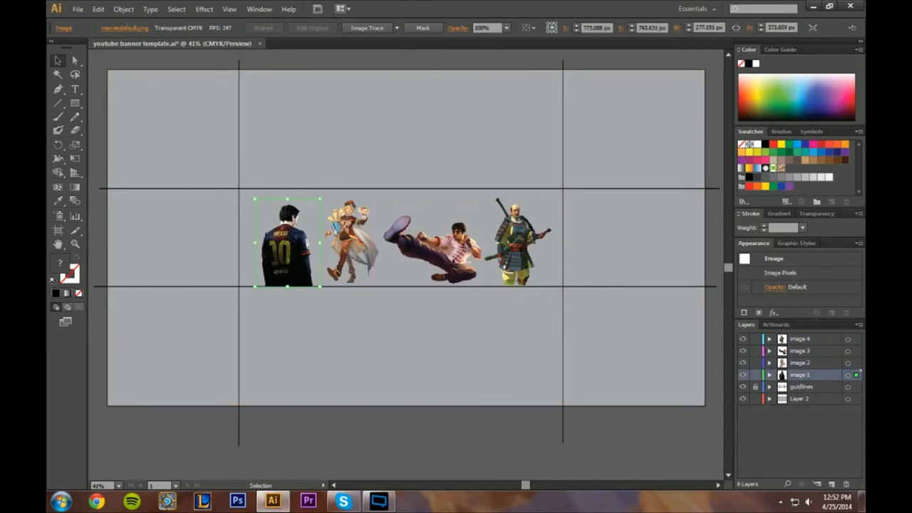
Add a new empty layer directly above each of the guidlines, image 1, image 2 and image 3 layers
{"action": "left_click", "coordinate": [804, 386]}
{"action": "left_click", "coordinate": [830, 484]}
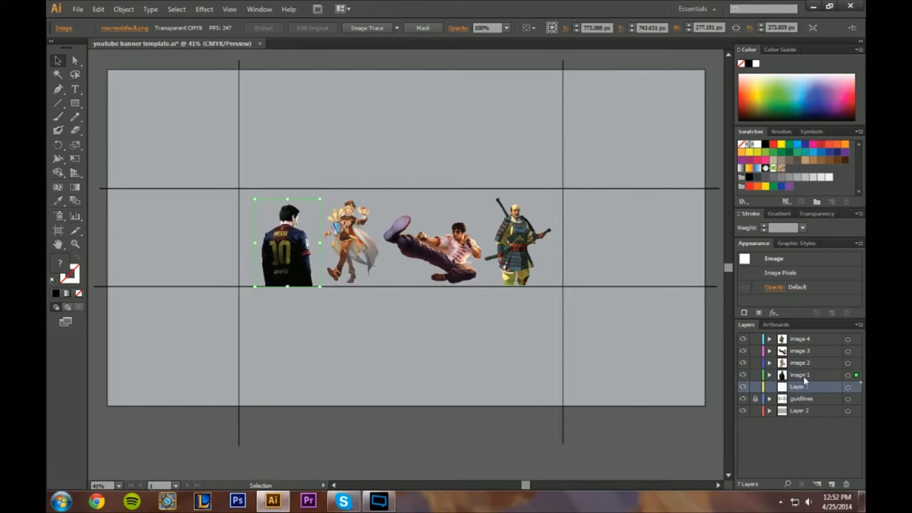
{"action": "left_click", "coordinate": [806, 374]}
{"action": "left_click", "coordinate": [832, 485]}
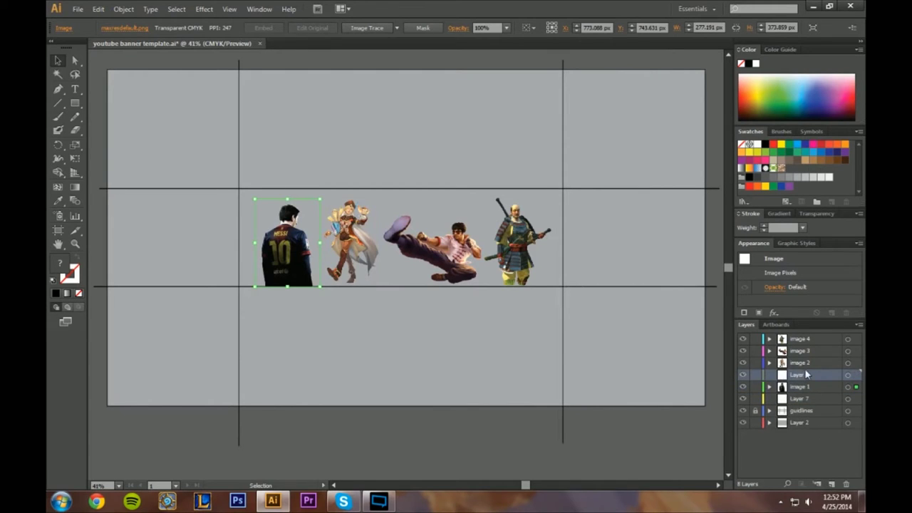
{"action": "left_click", "coordinate": [832, 485]}
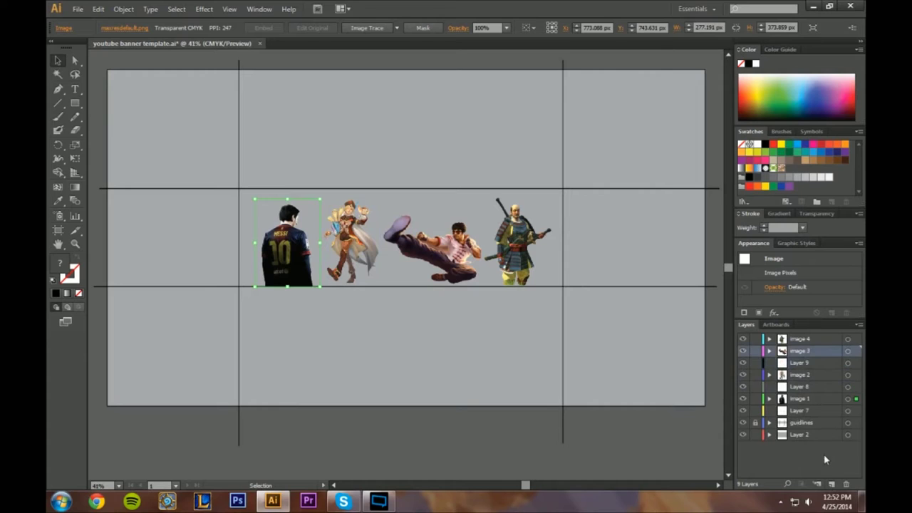
{"action": "left_click", "coordinate": [832, 485]}
Make the empty Layer 7 below image 1 active, look over the rectangle tool variants, and choose the Line Segment tool
{"action": "left_click", "coordinate": [799, 424]}
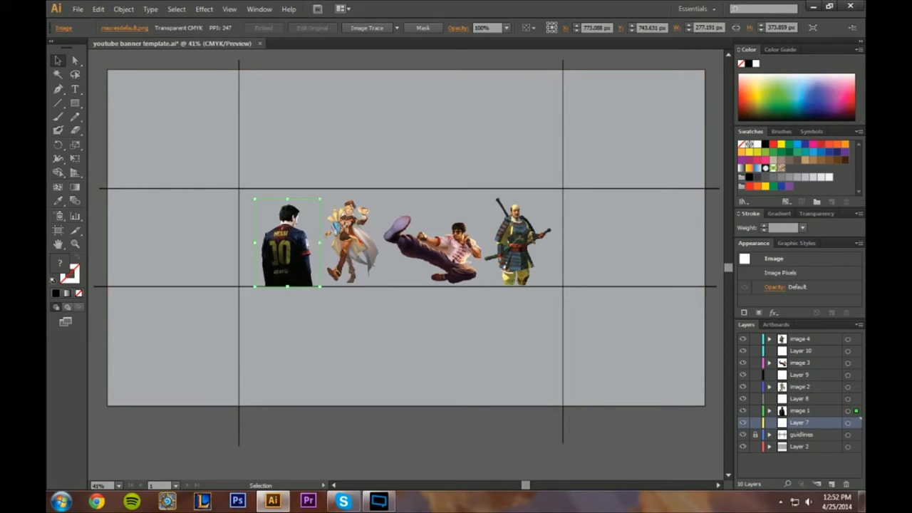
{"action": "key", "text": "m"}
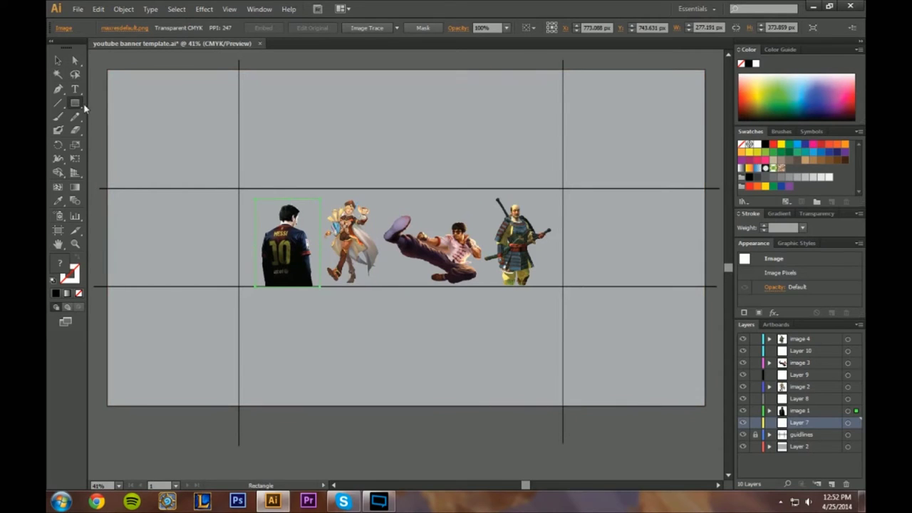
{"action": "left_click", "coordinate": [80, 104]}
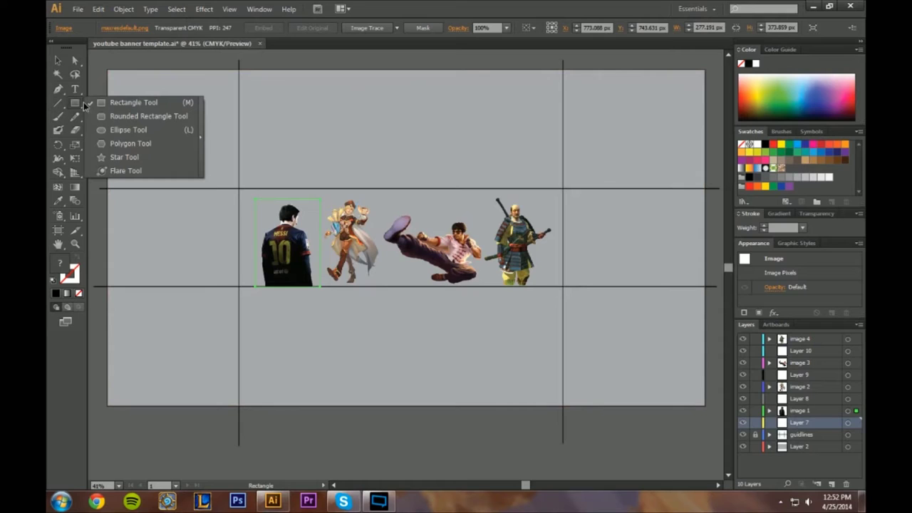
{"action": "left_click", "coordinate": [77, 107]}
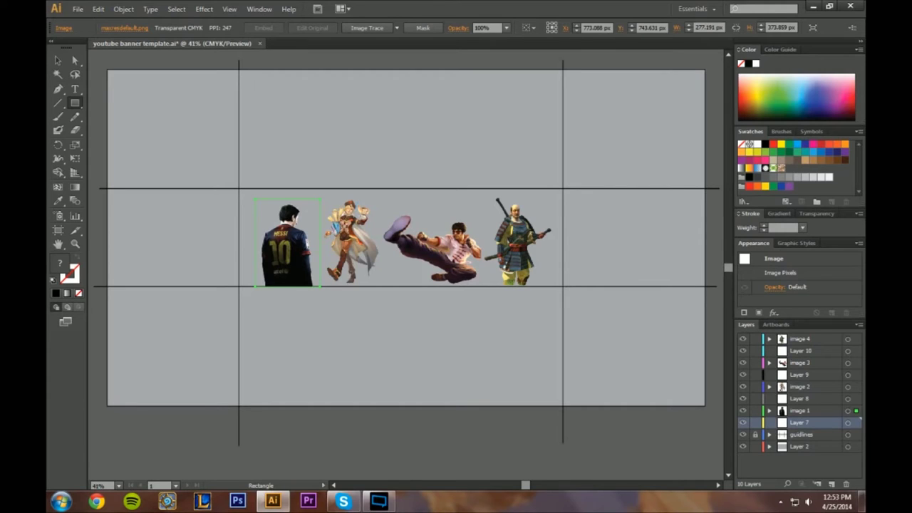
{"action": "left_click", "coordinate": [58, 103]}
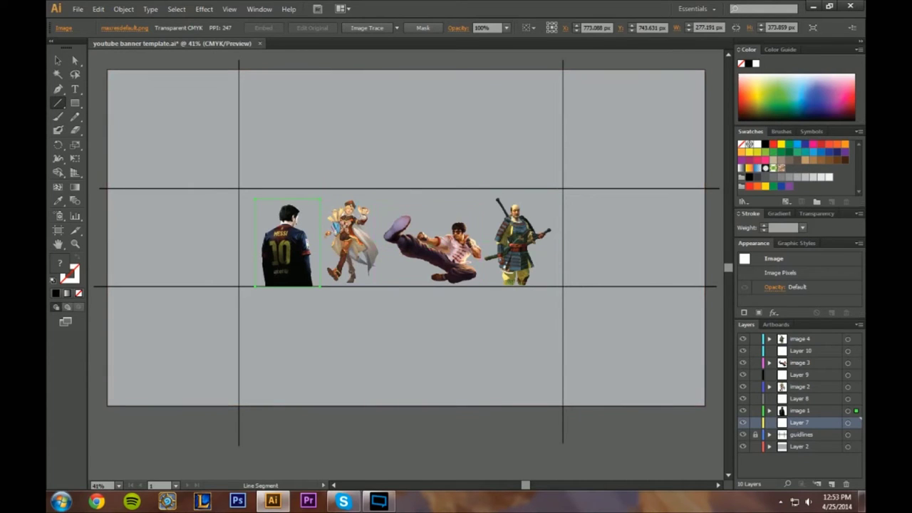
Hide the image 1, image 2, image 3 and image 4 layers
{"action": "left_click", "coordinate": [743, 410]}
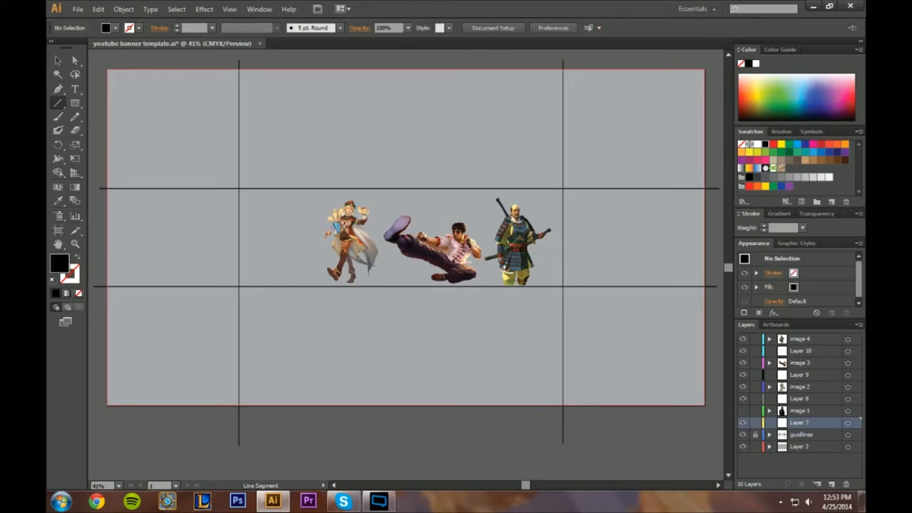
{"action": "left_click", "coordinate": [743, 386]}
{"action": "left_click", "coordinate": [743, 363]}
{"action": "left_click", "coordinate": [743, 338]}
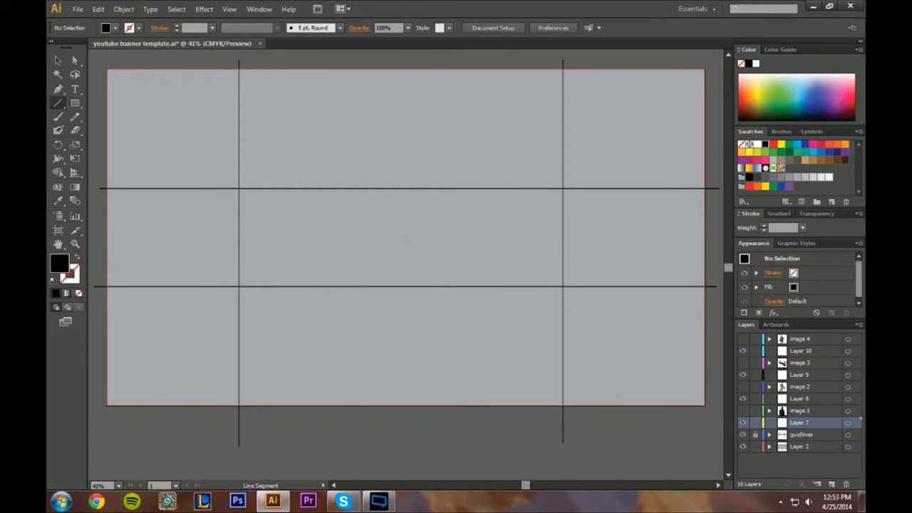
Try a slanted line about 279 px wide and 667 px high across the two horizontal guide lines on Layer 7
{"action": "left_click", "coordinate": [75, 243]}
{"action": "left_click", "coordinate": [352, 241]}
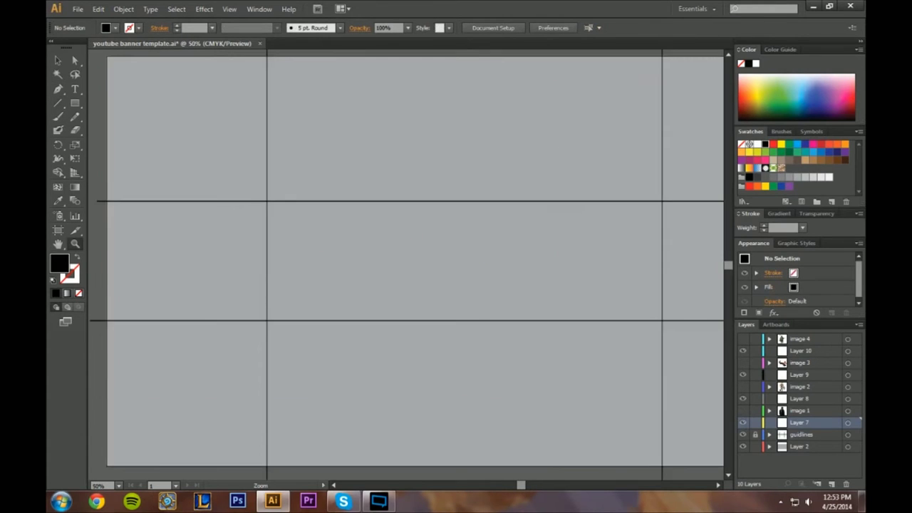
{"action": "left_click", "coordinate": [528, 267]}
{"action": "scroll", "coordinate": [406, 264], "scroll_direction": "down", "scroll_amount": 1}
{"action": "mouse_move", "coordinate": [531, 485]}
{"action": "left_mouse_down"}
{"action": "mouse_move", "coordinate": [521, 487]}
{"action": "mouse_move", "coordinate": [527, 489]}
{"action": "left_mouse_up"}
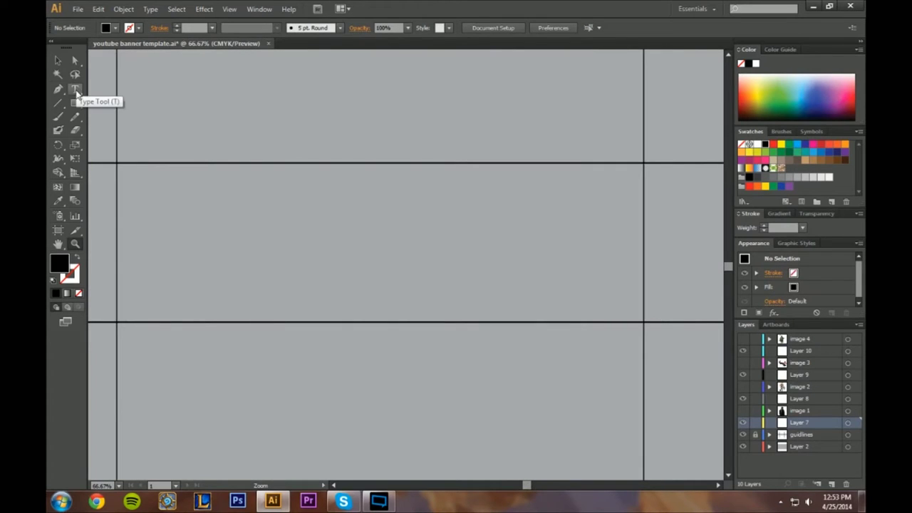
{"action": "left_click", "coordinate": [59, 103]}
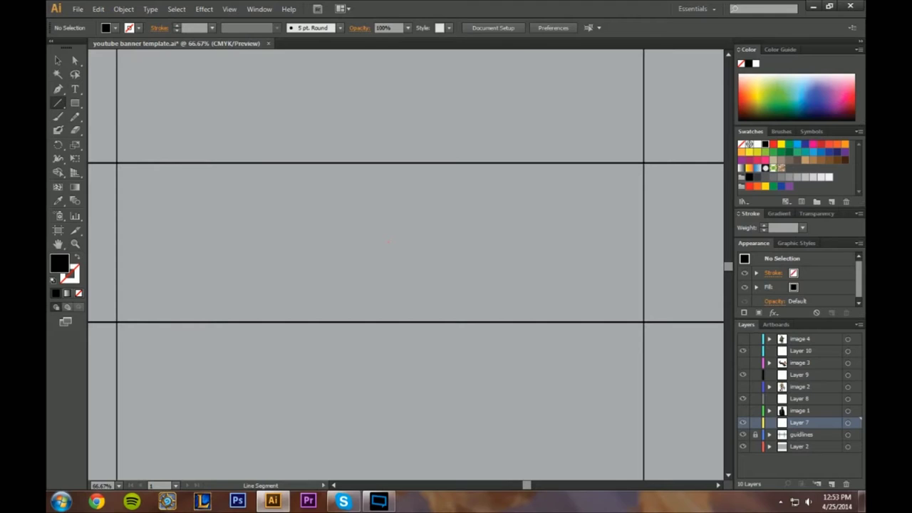
{"action": "left_click_drag", "start_coordinate": [269, 119], "coordinate": [163, 372]}
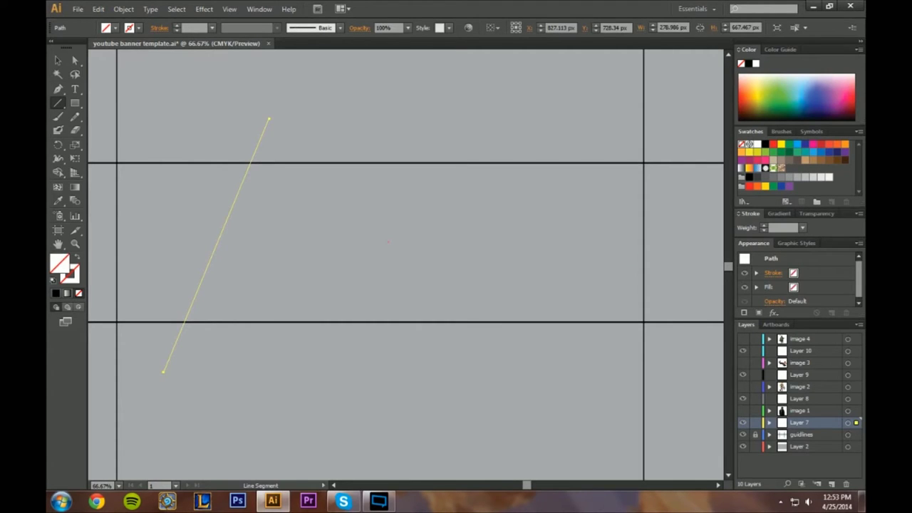
{"action": "key", "text": "ctrl+z"}
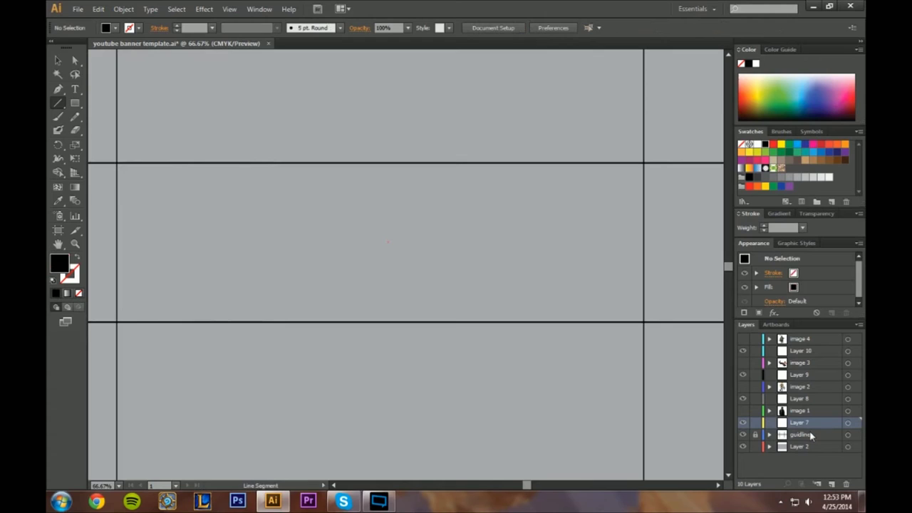
Draw a slanted line about 285 px wide and 630 px high on Layer 7, crossing both horizontal guide lines
{"action": "left_click", "coordinate": [811, 436]}
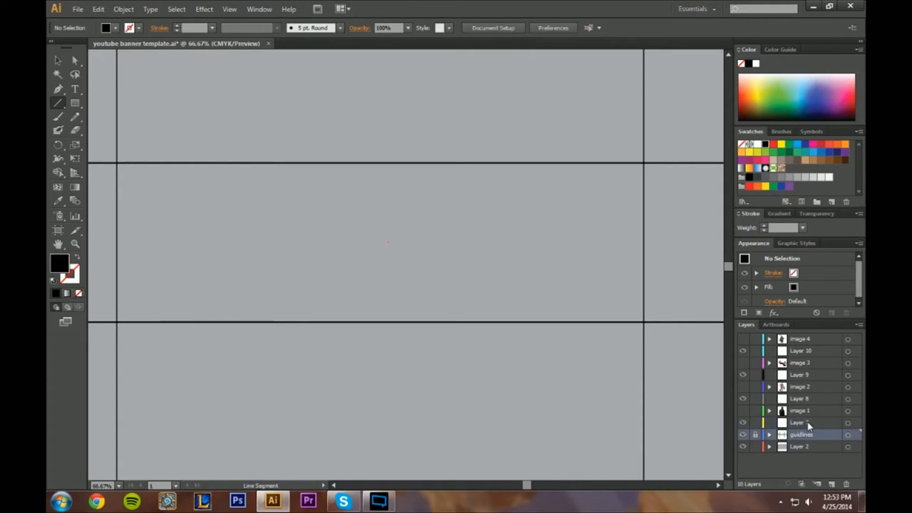
{"action": "left_click", "coordinate": [808, 424]}
{"action": "left_click_drag", "start_coordinate": [267, 132], "coordinate": [160, 370]}
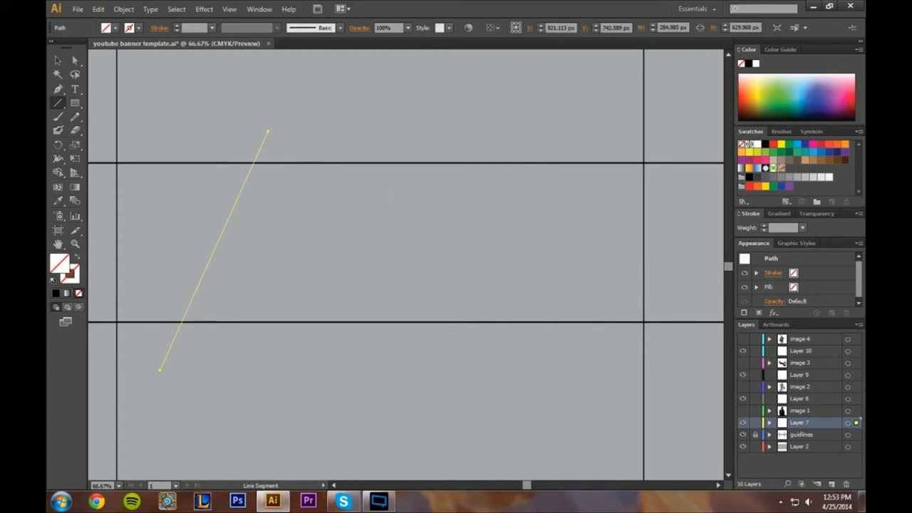
{"action": "left_click_drag", "start_coordinate": [405, 136], "coordinate": [309, 348]}
{"action": "key", "text": "ctrl+z"}
Give the slanted line a black fill and a black stroke with a 3 pt weight
{"action": "left_click", "coordinate": [59, 61]}
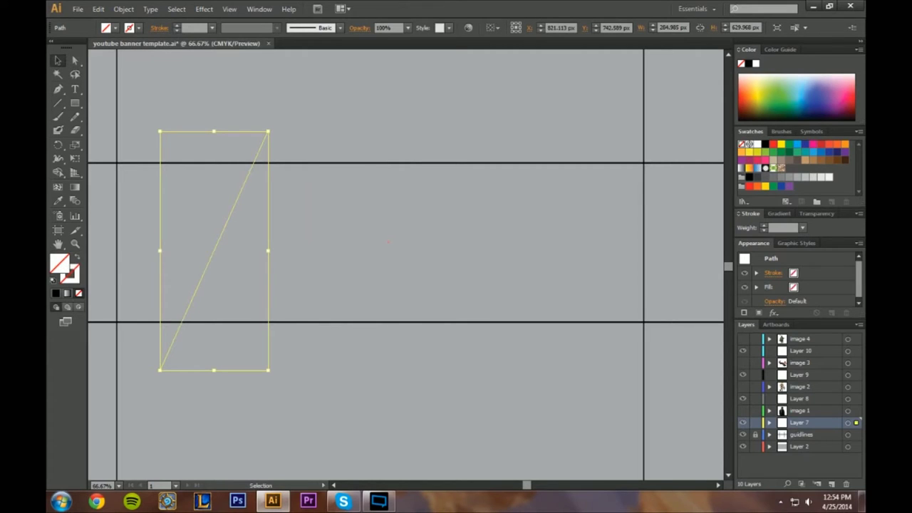
{"action": "left_click", "coordinate": [748, 176]}
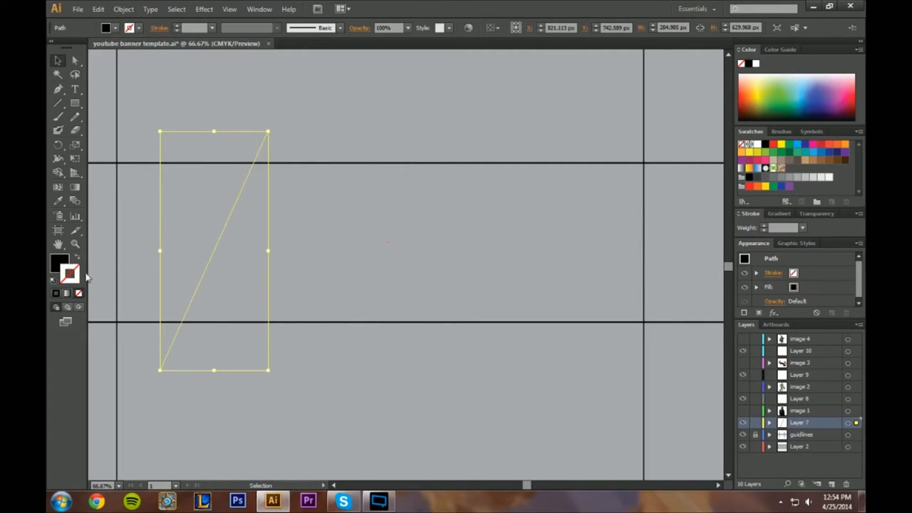
{"action": "left_click", "coordinate": [750, 176]}
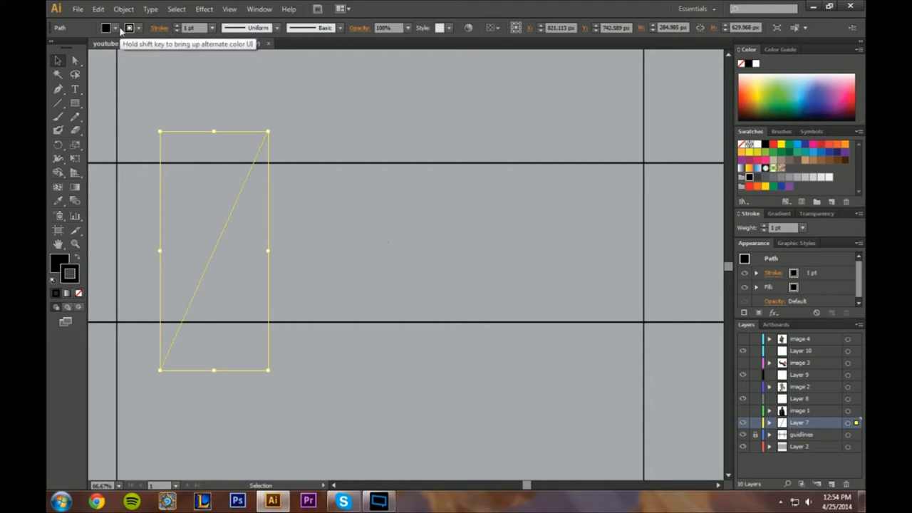
{"action": "left_click", "coordinate": [177, 26]}
{"action": "left_click", "coordinate": [176, 26]}
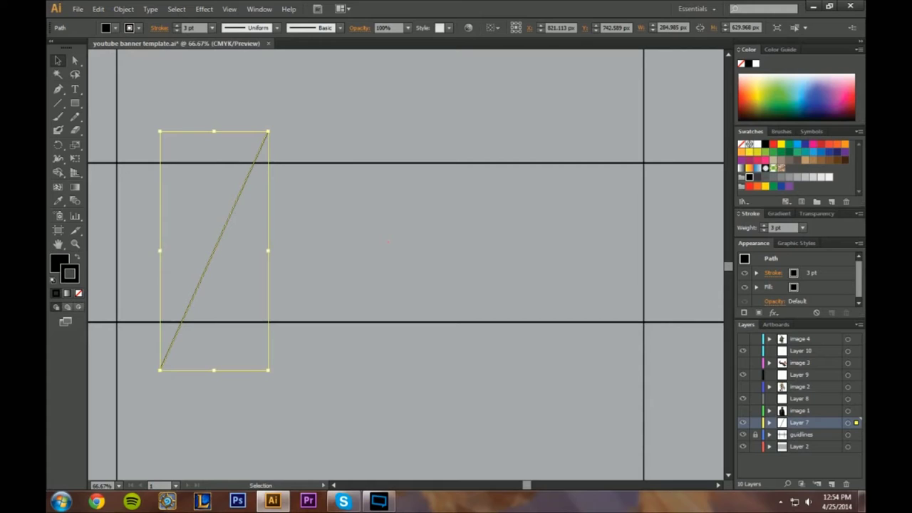
Make three copies of the slanted line and spread all four across the banner, with the rightmost crossing the right vertical guide
{"action": "key", "text": "ctrl+c"}
{"action": "key", "text": "ctrl+v"}
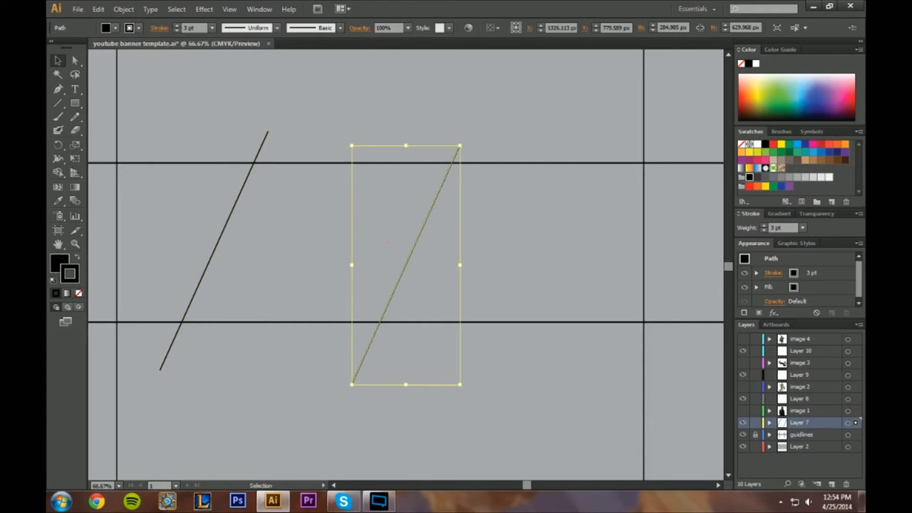
{"action": "left_click_drag", "start_coordinate": [421, 230], "coordinate": [350, 220]}
{"action": "left_click", "coordinate": [489, 234]}
{"action": "left_click_drag", "start_coordinate": [423, 226], "coordinate": [554, 224]}
{"action": "left_click_drag", "start_coordinate": [420, 232], "coordinate": [451, 226]}
{"action": "left_click_drag", "start_coordinate": [343, 235], "coordinate": [314, 235]}
{"action": "left_click_drag", "start_coordinate": [226, 223], "coordinate": [207, 236]}
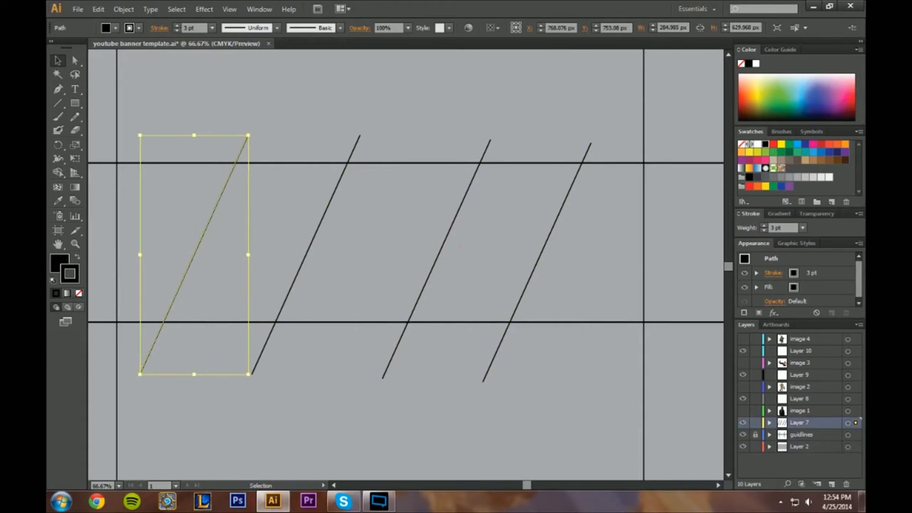
{"action": "left_click_drag", "start_coordinate": [543, 252], "coordinate": [566, 252]}
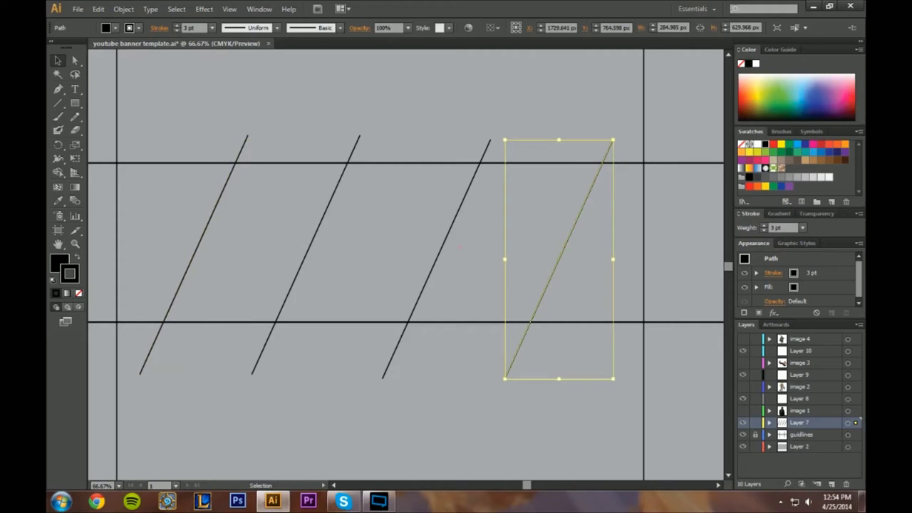
{"action": "left_click_drag", "start_coordinate": [570, 241], "coordinate": [650, 236]}
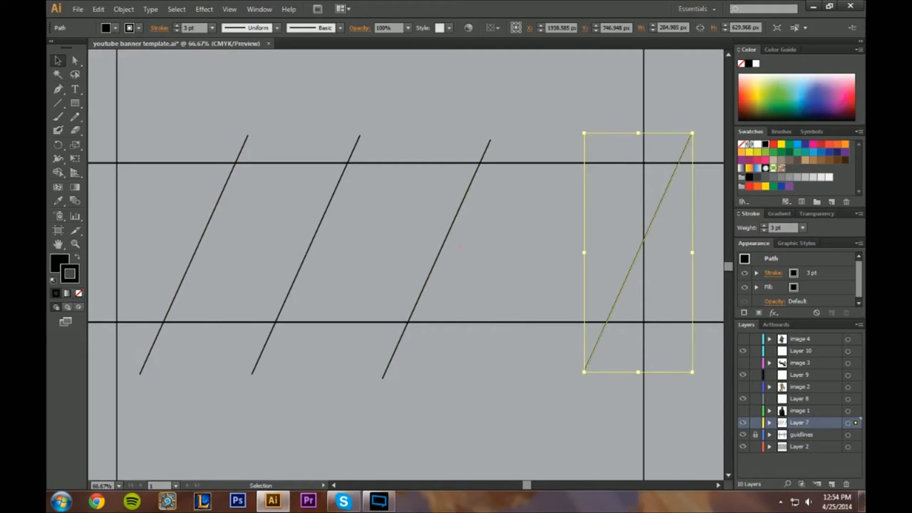
Unlock and expand the guidlines layer, and hide its two vertical guide paths
{"action": "left_click", "coordinate": [768, 433]}
{"action": "scroll", "coordinate": [768, 440], "scroll_direction": "down", "scroll_amount": 1}
{"action": "left_click", "coordinate": [743, 425]}
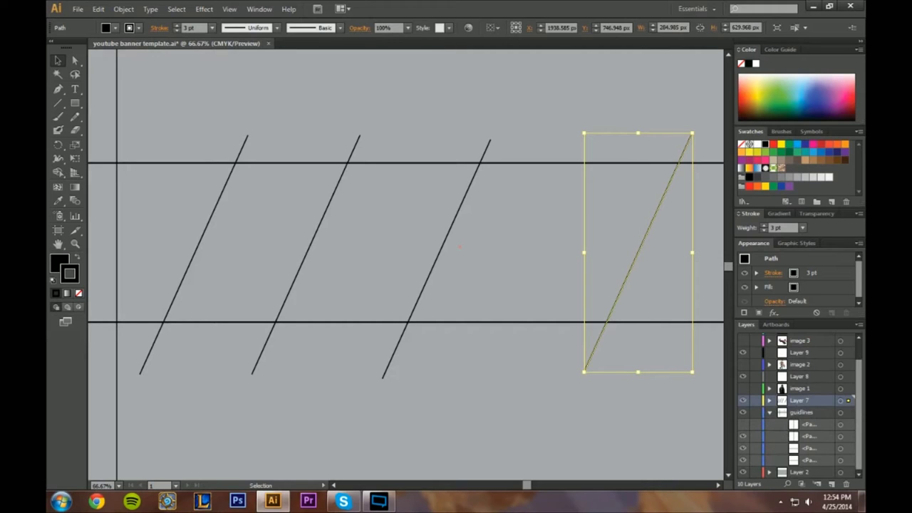
{"action": "left_click", "coordinate": [743, 436]}
Move the first three slanted lines farther apart to spread them across the horizontal band
{"action": "left_click", "coordinate": [442, 246]}
{"action": "left_click_drag", "start_coordinate": [451, 232], "coordinate": [498, 215]}
{"action": "mouse_move", "coordinate": [311, 243]}
{"action": "left_mouse_down"}
{"action": "mouse_move", "coordinate": [334, 235]}
{"action": "mouse_move", "coordinate": [329, 242]}
{"action": "left_mouse_up"}
{"action": "left_click_drag", "start_coordinate": [205, 242], "coordinate": [187, 230]}
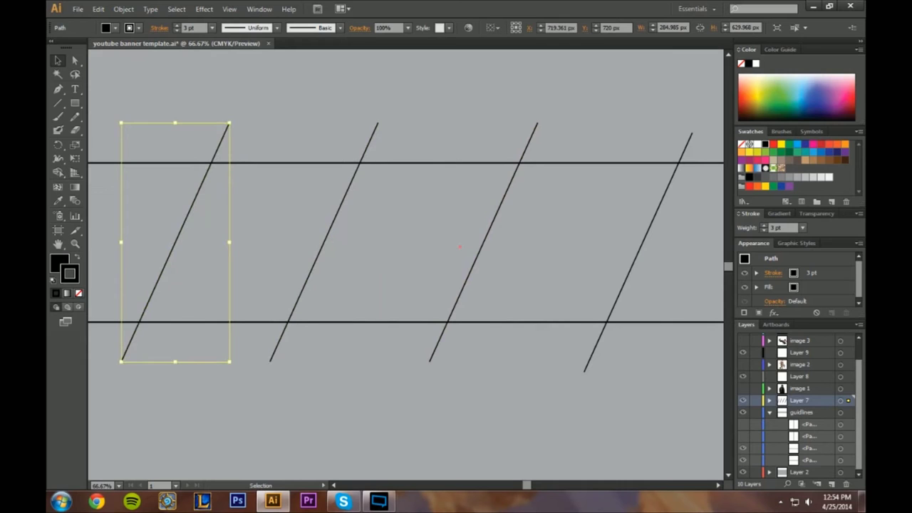
{"action": "left_click", "coordinate": [231, 274]}
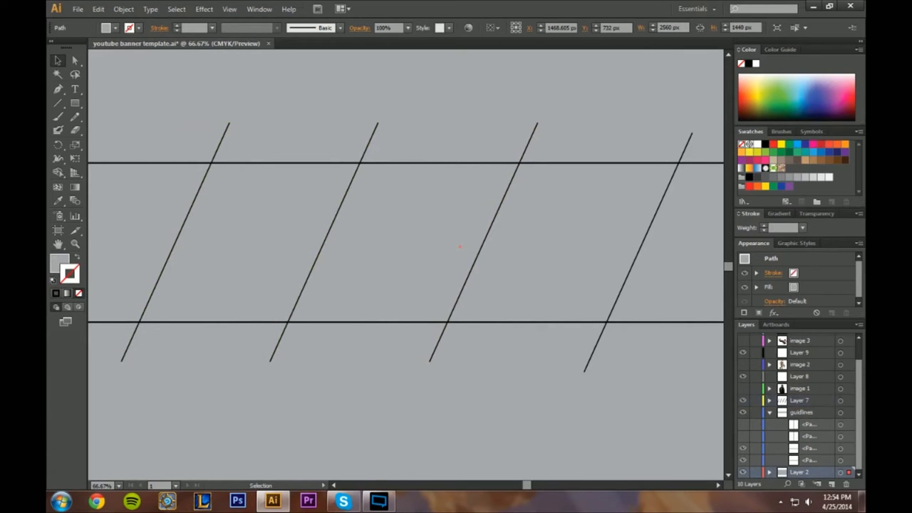
Show the grid and hide the grey Layer 2 background covering it
{"action": "left_click", "coordinate": [176, 242]}
{"action": "left_click", "coordinate": [214, 244]}
{"action": "left_click", "coordinate": [229, 8]}
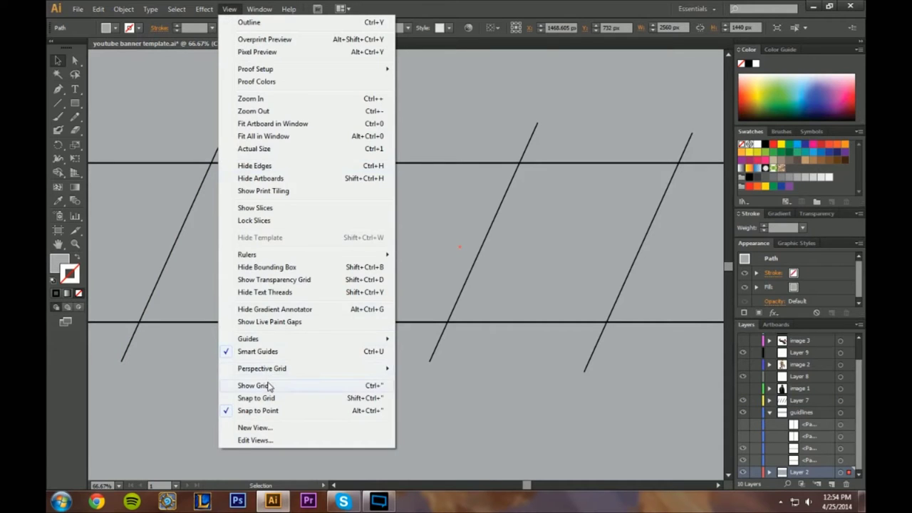
{"action": "left_click", "coordinate": [269, 385]}
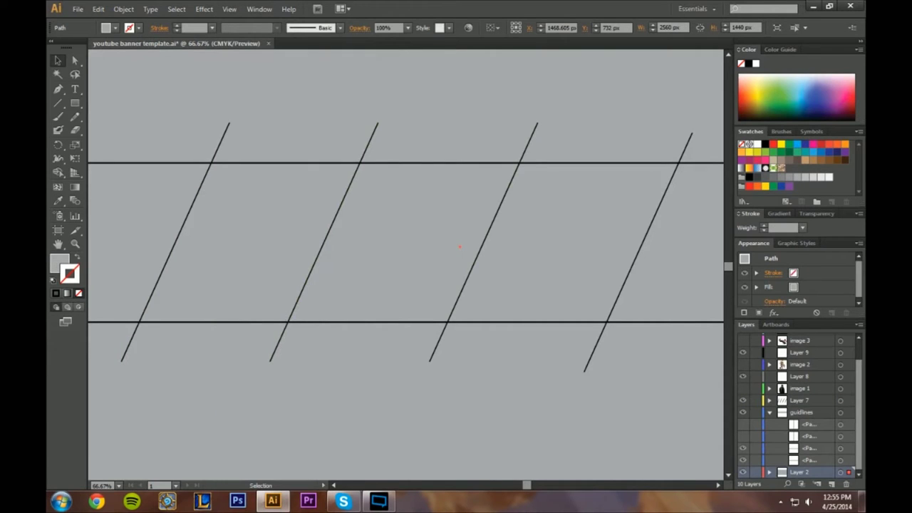
{"action": "key", "text": "Delete"}
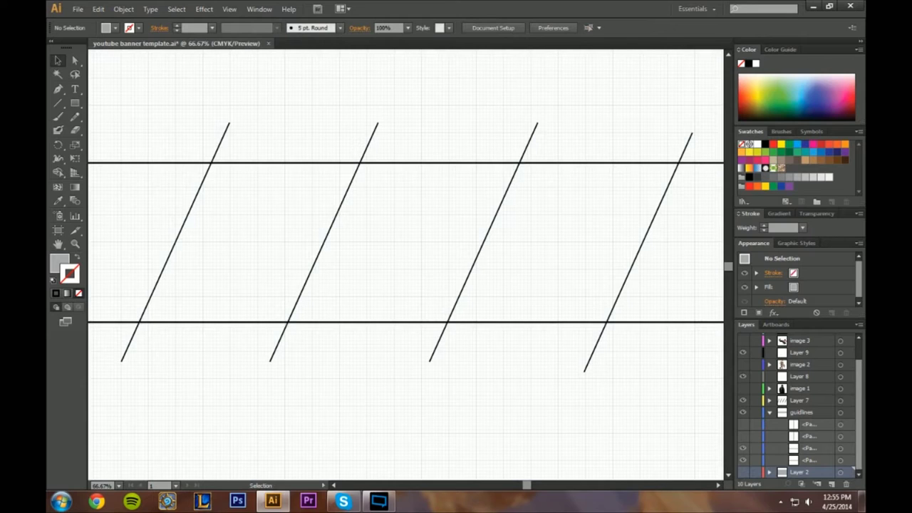
Using the grid as reference, move the second slanted line left to about X 1076 px
{"action": "left_click_drag", "start_coordinate": [194, 213], "coordinate": [193, 214]}
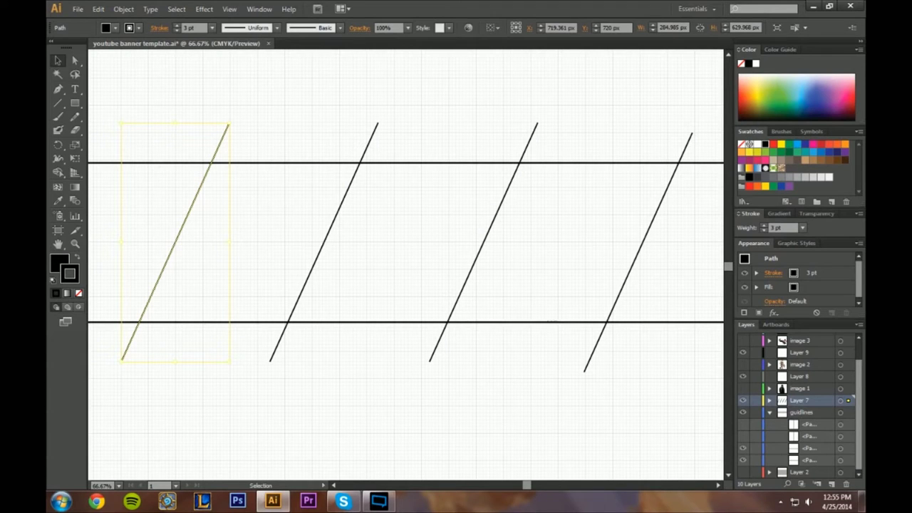
{"action": "left_click_drag", "start_coordinate": [376, 141], "coordinate": [359, 142]}
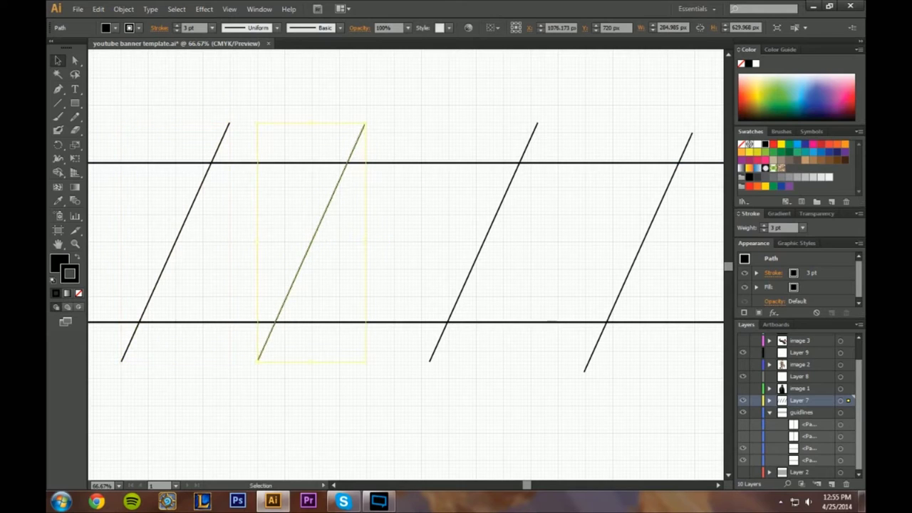
{"action": "left_click", "coordinate": [378, 151]}
{"action": "left_click", "coordinate": [355, 145]}
{"action": "key", "text": "ctrl+shift+a"}
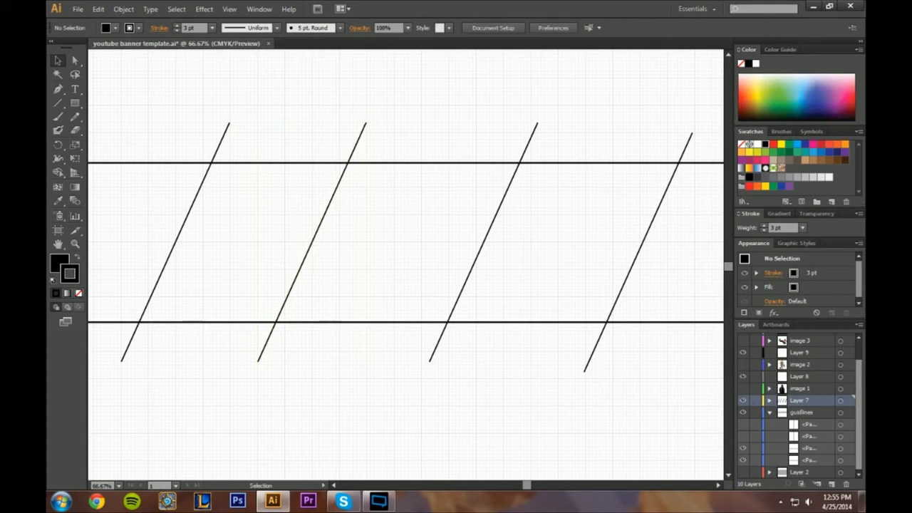
Space the last two slanted lines evenly, moving the third to about X 1438 px and the fourth to about X 1797 px
{"action": "left_click_drag", "start_coordinate": [528, 143], "coordinate": [485, 151]}
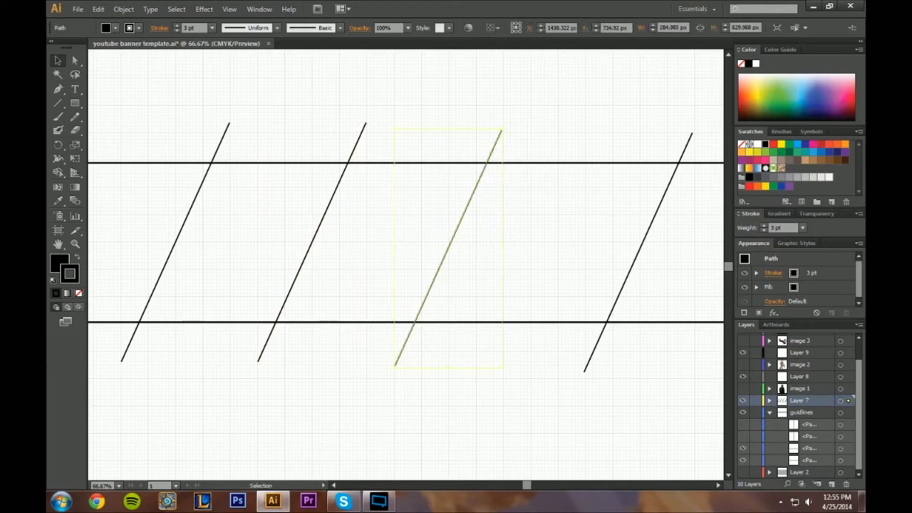
{"action": "left_click", "coordinate": [545, 213]}
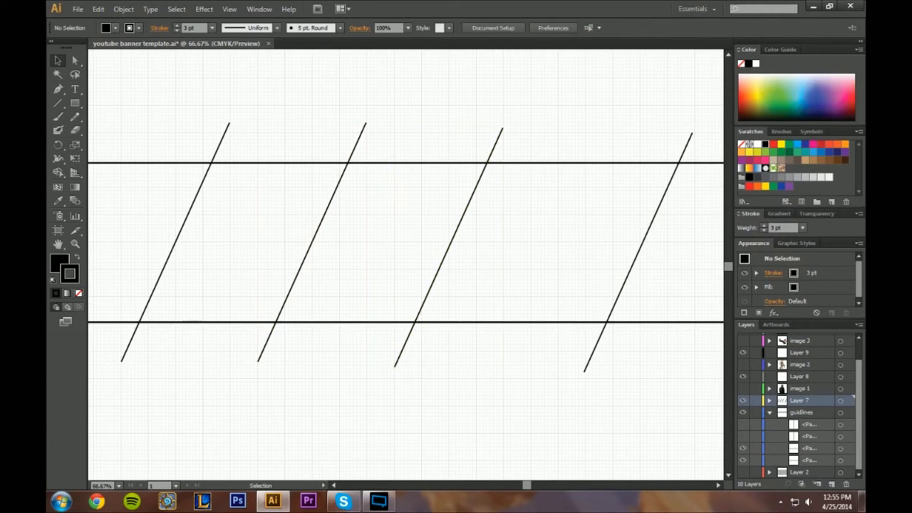
{"action": "left_click_drag", "start_coordinate": [687, 147], "coordinate": [633, 142]}
{"action": "key", "text": "ctrl+shift+a"}
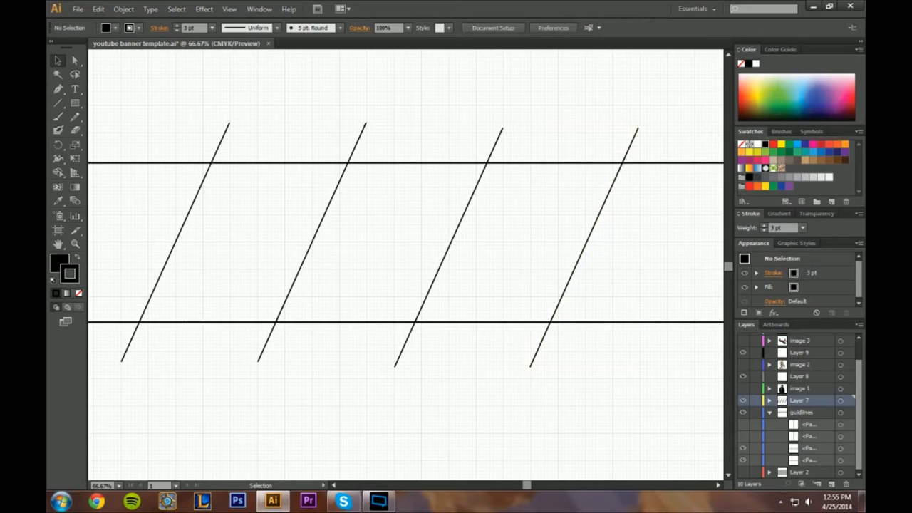
{"action": "left_click", "coordinate": [636, 134]}
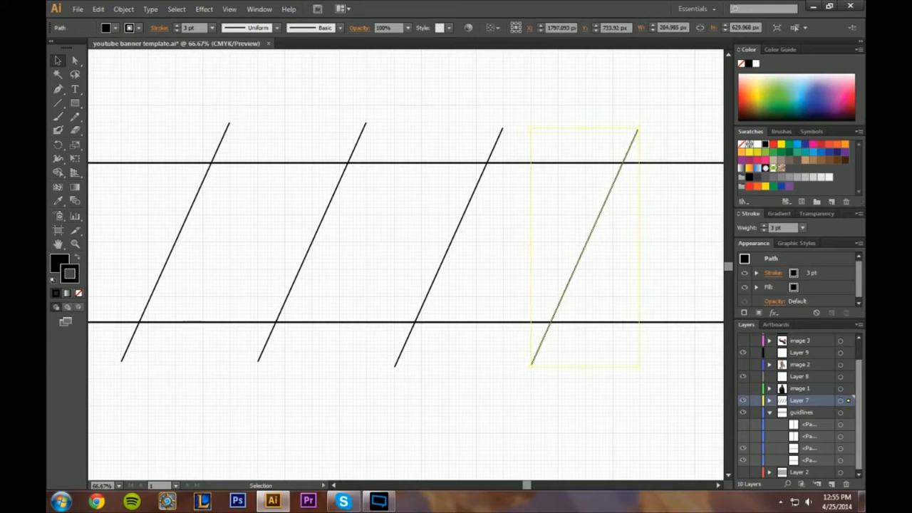
{"action": "key", "text": "ctrl+shift+a"}
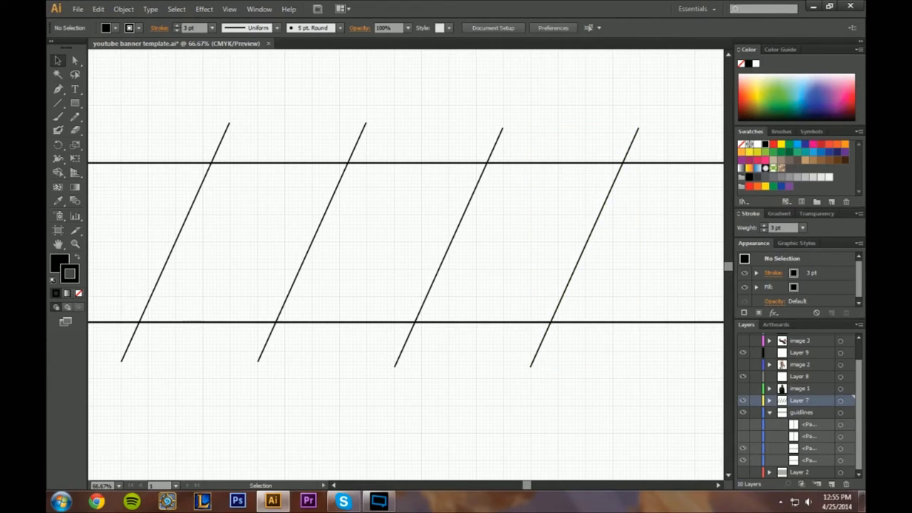
Show Layer 2 again, realigning its grey background rectangle with the artboard and locking it
{"action": "left_click_drag", "start_coordinate": [528, 486], "coordinate": [519, 486]}
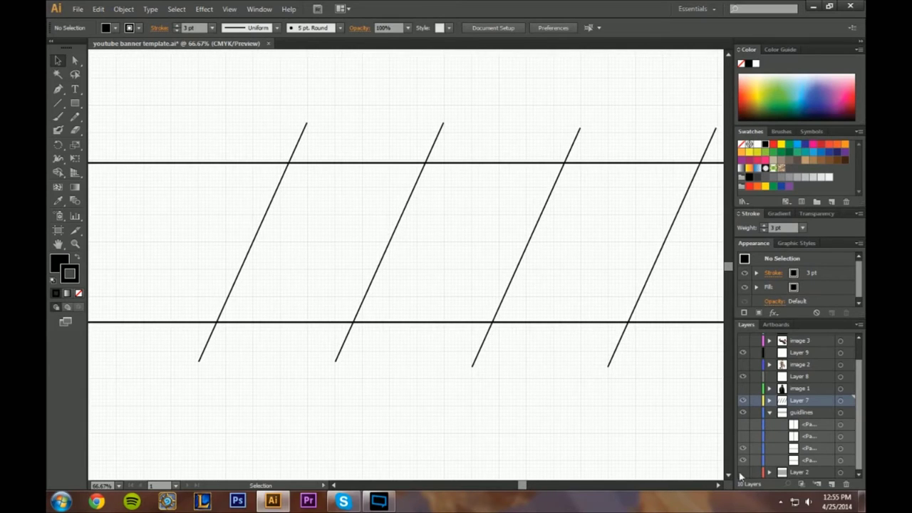
{"action": "key", "text": "z"}
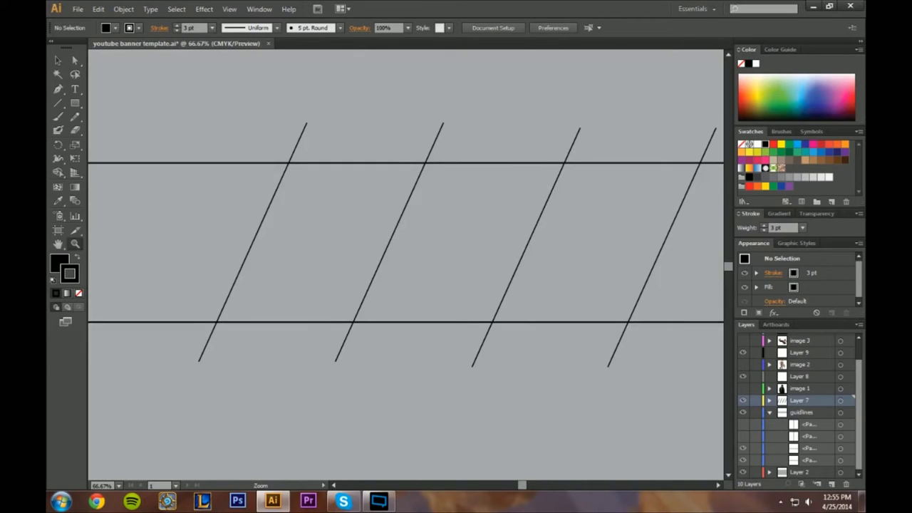
{"action": "left_click", "coordinate": [433, 297], "text": "alt"}
{"action": "left_click", "coordinate": [461, 231], "text": "alt"}
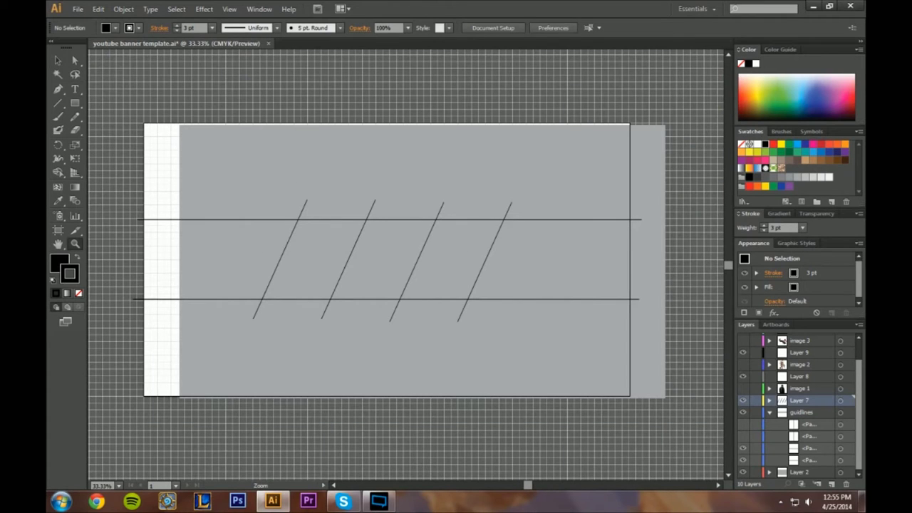
{"action": "left_click", "coordinate": [59, 61]}
{"action": "left_click_drag", "start_coordinate": [407, 148], "coordinate": [374, 149]}
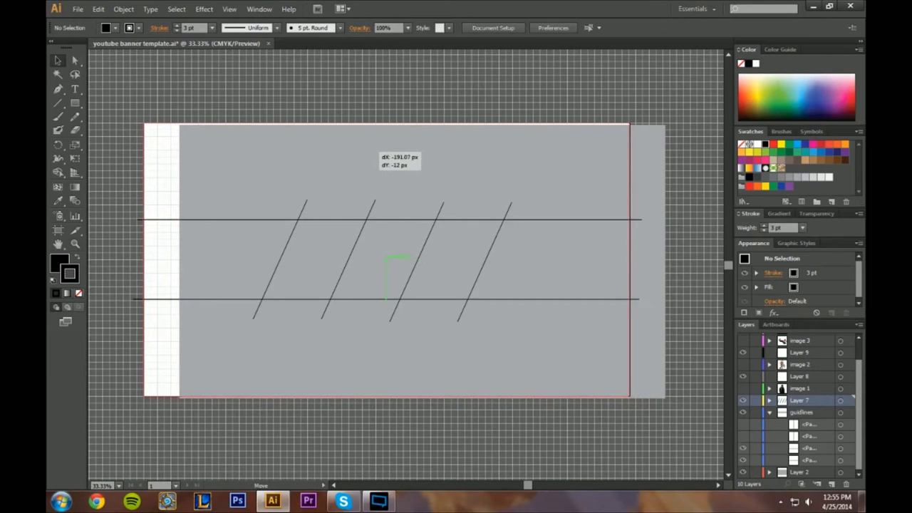
{"action": "left_click_drag", "start_coordinate": [374, 148], "coordinate": [339, 148]}
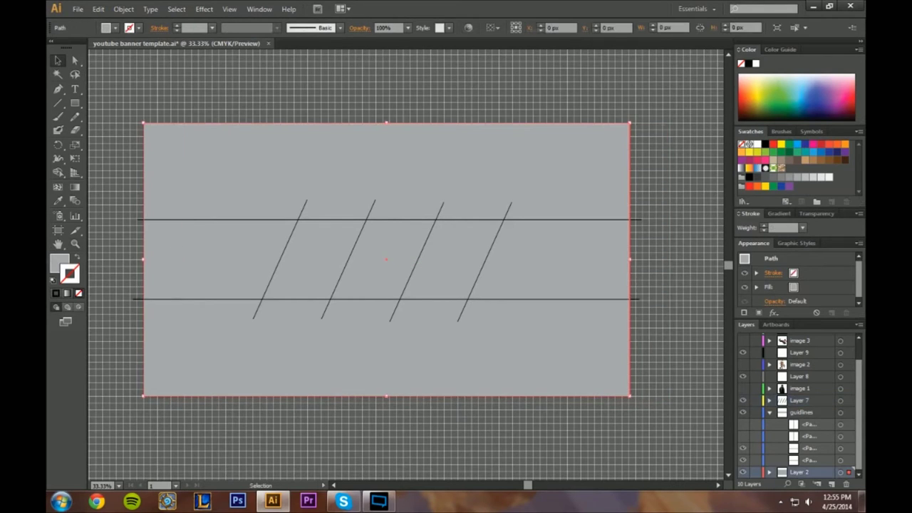
{"action": "key", "text": "ctrl+2"}
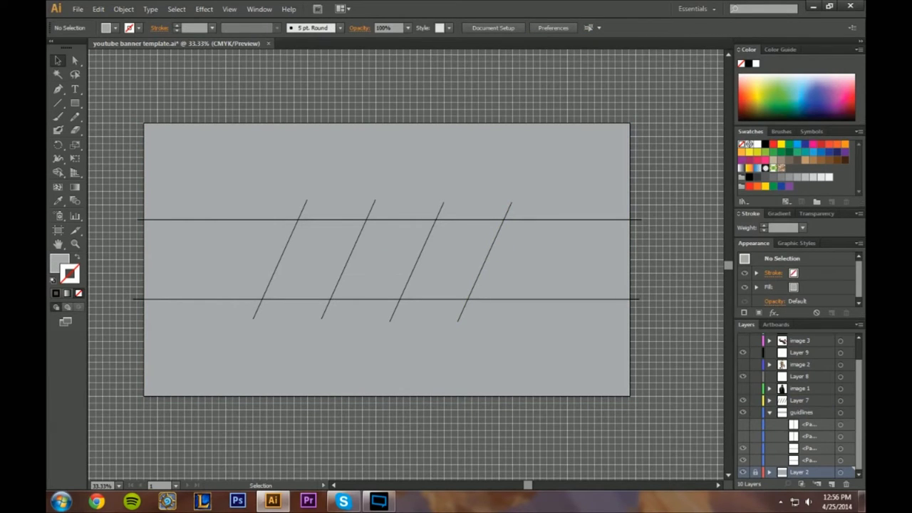
Move the image 1 cut-out to about X 862 px and image 2 into the next slanted section, leaving both layers hidden
{"action": "left_click", "coordinate": [742, 399]}
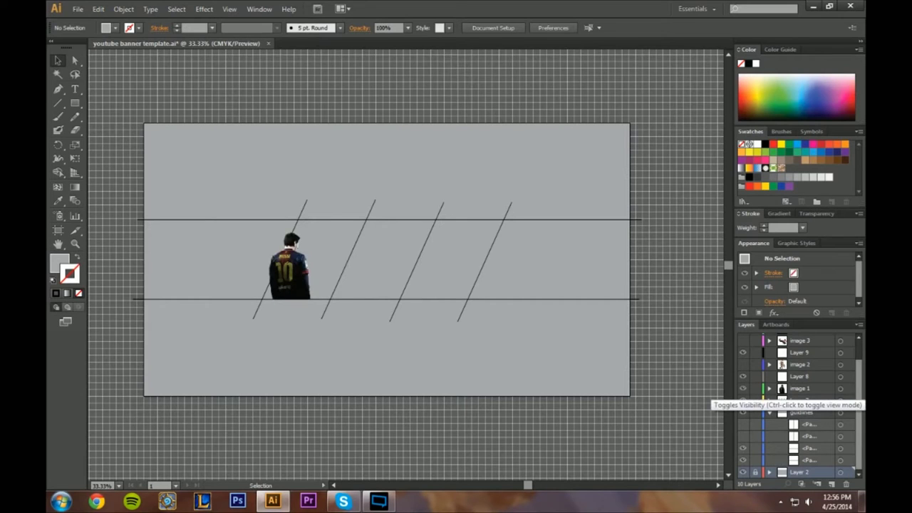
{"action": "left_click_drag", "start_coordinate": [299, 271], "coordinate": [316, 267]}
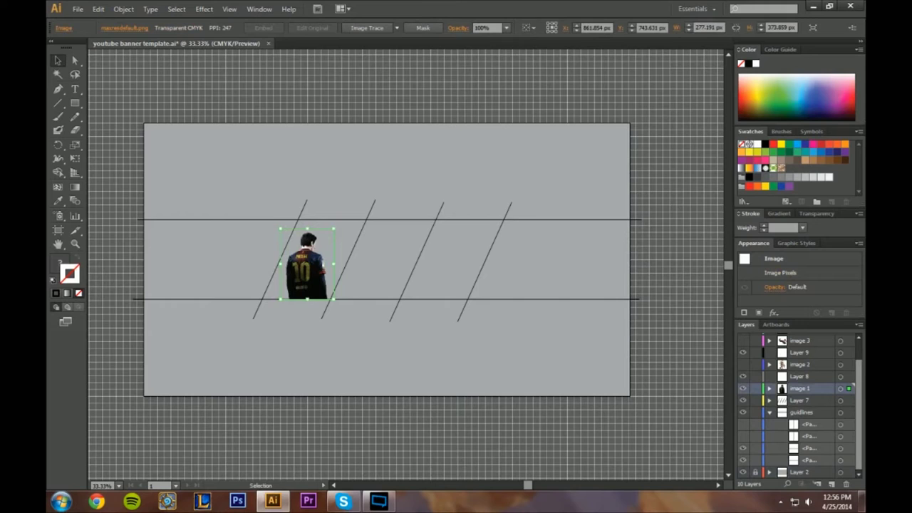
{"action": "left_click", "coordinate": [743, 365]}
{"action": "left_click_drag", "start_coordinate": [352, 265], "coordinate": [379, 264]}
{"action": "left_click", "coordinate": [742, 364]}
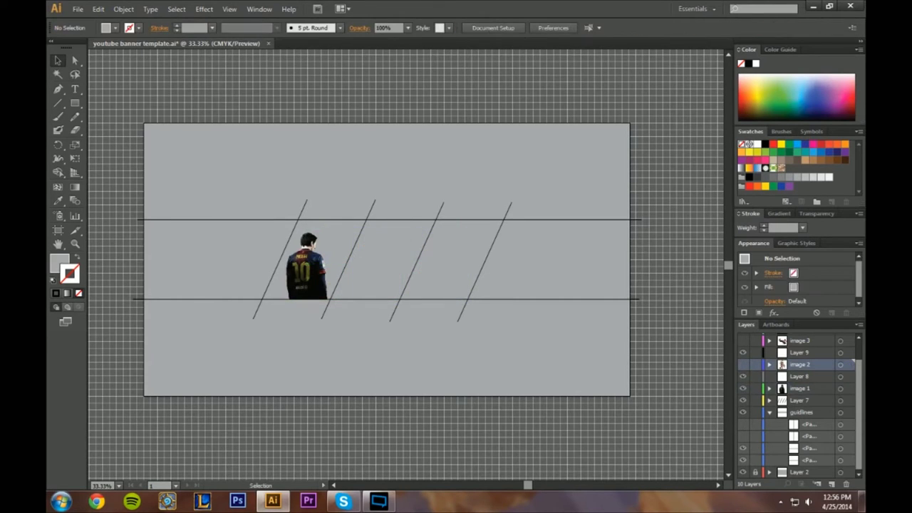
{"action": "left_click", "coordinate": [743, 388]}
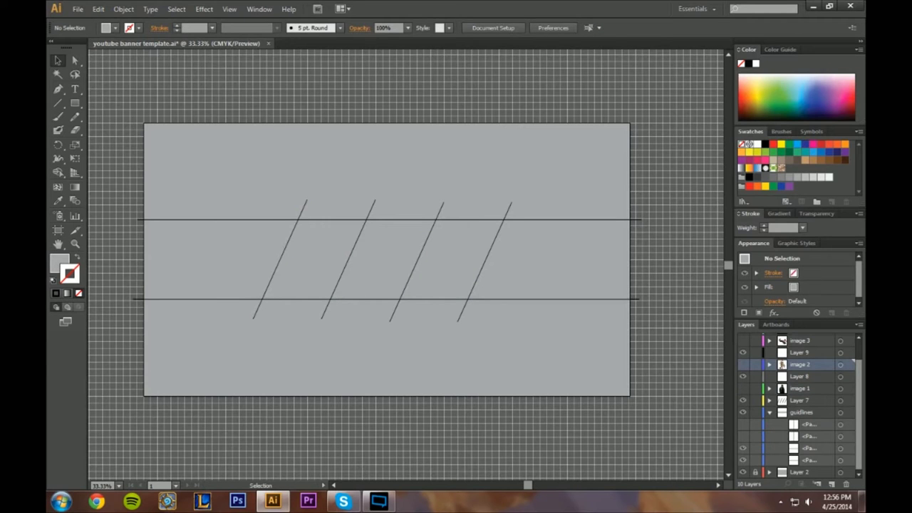
With the grey Layer 2 background hidden, move the second slanted line left to about X 1004 px and the third left to match
{"action": "left_click", "coordinate": [743, 471]}
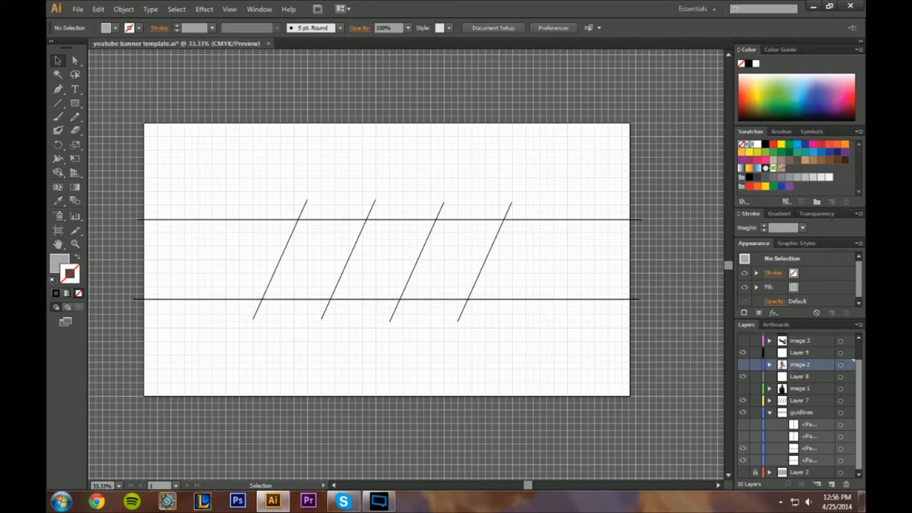
{"action": "key", "text": "z"}
{"action": "left_click", "coordinate": [330, 244]}
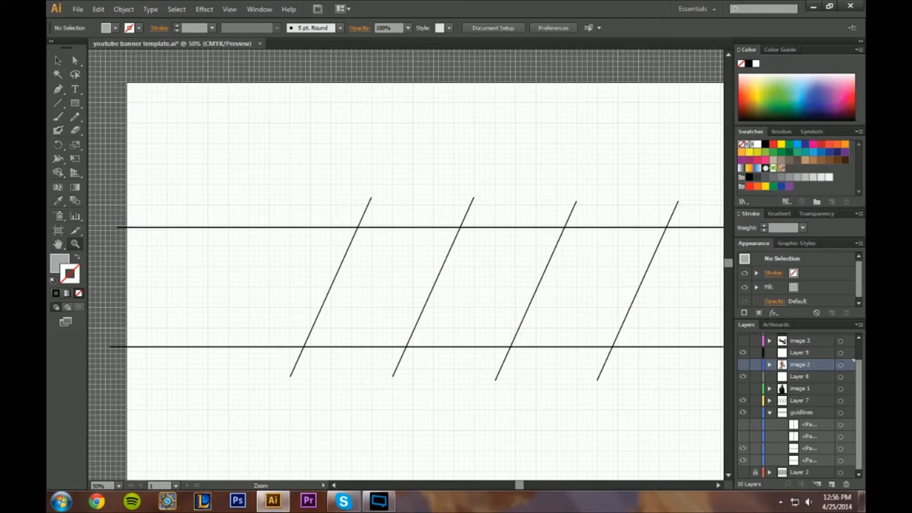
{"action": "key", "text": "v"}
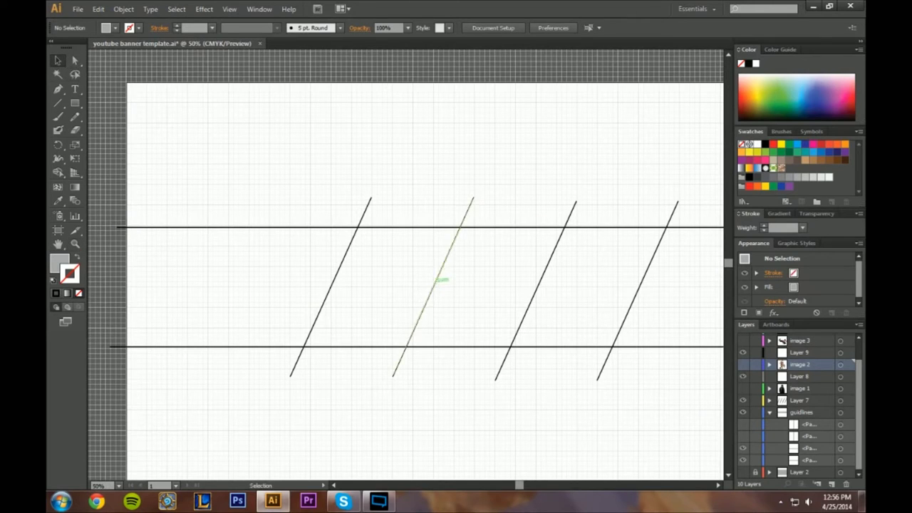
{"action": "left_click_drag", "start_coordinate": [442, 278], "coordinate": [426, 285]}
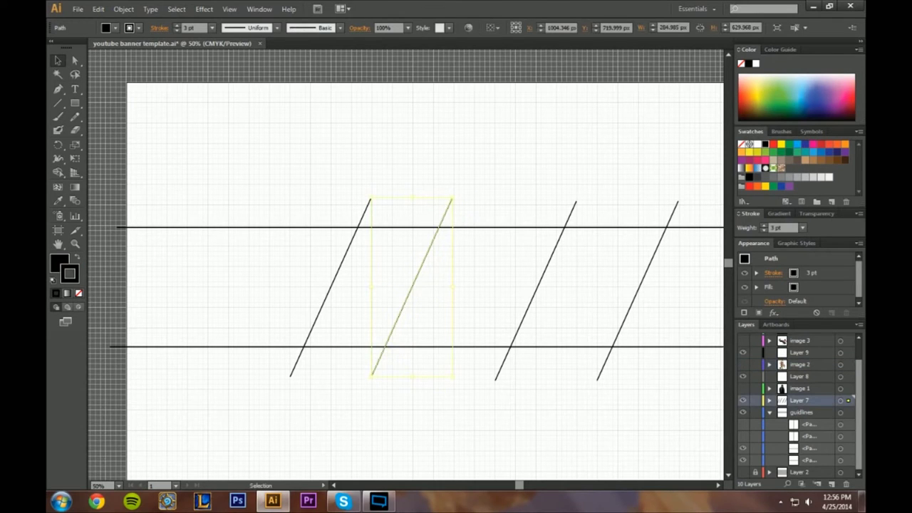
{"action": "key", "text": "ctrl+shift+a"}
{"action": "left_click_drag", "start_coordinate": [549, 263], "coordinate": [508, 262]}
{"action": "key", "text": "ctrl+shift+a"}
Try to move the fourth slanted line left to about X 1582 px
{"action": "left_click_drag", "start_coordinate": [636, 291], "coordinate": [575, 285]}
{"action": "key", "text": "ctrl+shift+a"}
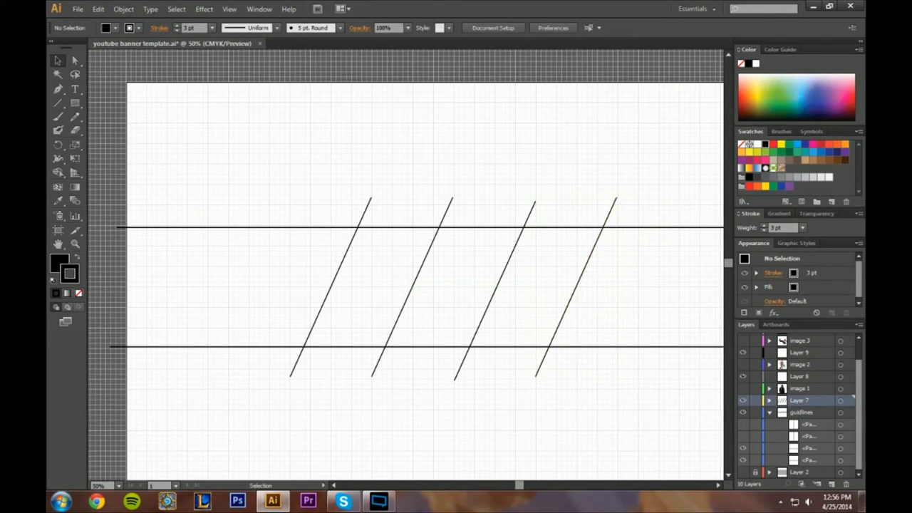
{"action": "left_click", "coordinate": [588, 265]}
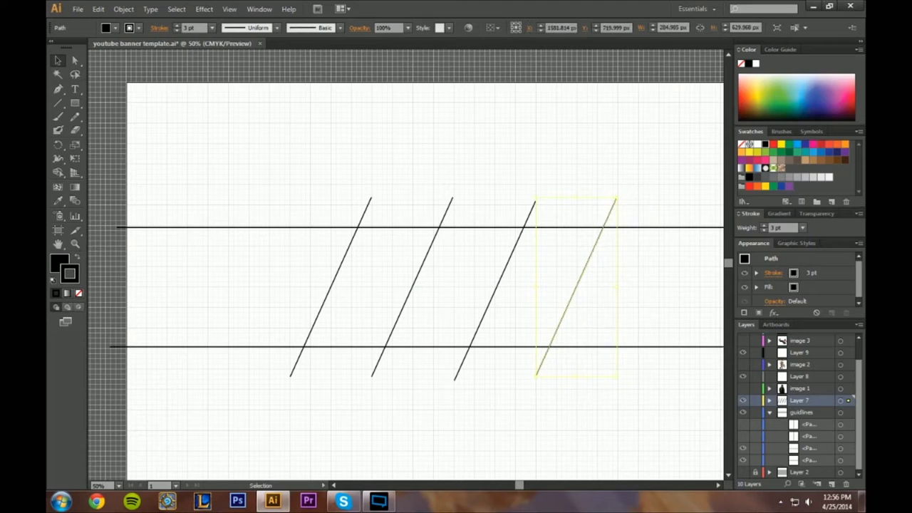
{"action": "key", "text": "Left"}
{"action": "left_click_drag", "start_coordinate": [577, 285], "coordinate": [639, 288]}
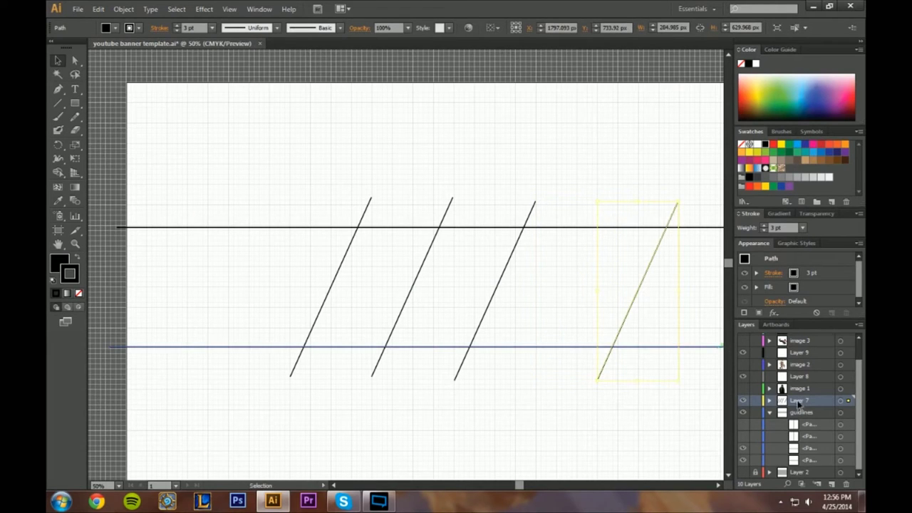
Change the Layer 7 highlight colour to Dark Green
{"action": "double_click", "coordinate": [819, 404]}
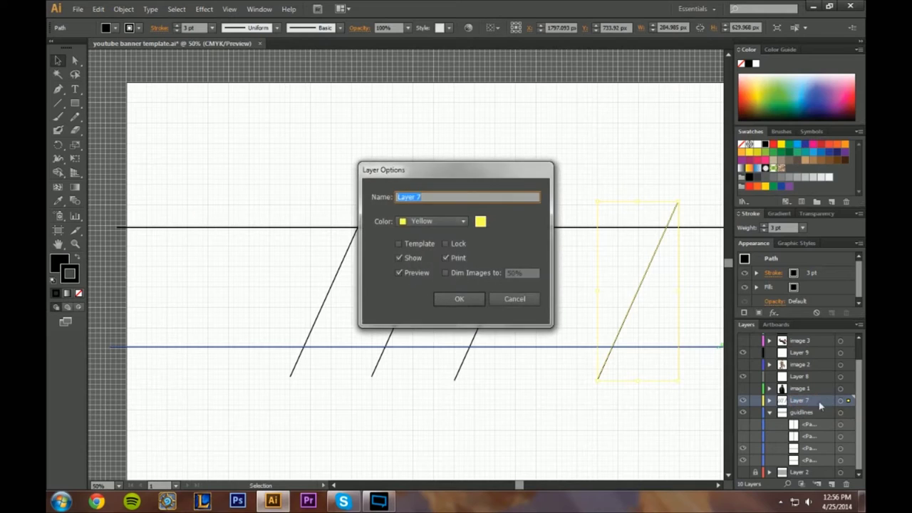
{"action": "left_click", "coordinate": [457, 223]}
{"action": "left_click", "coordinate": [439, 288]}
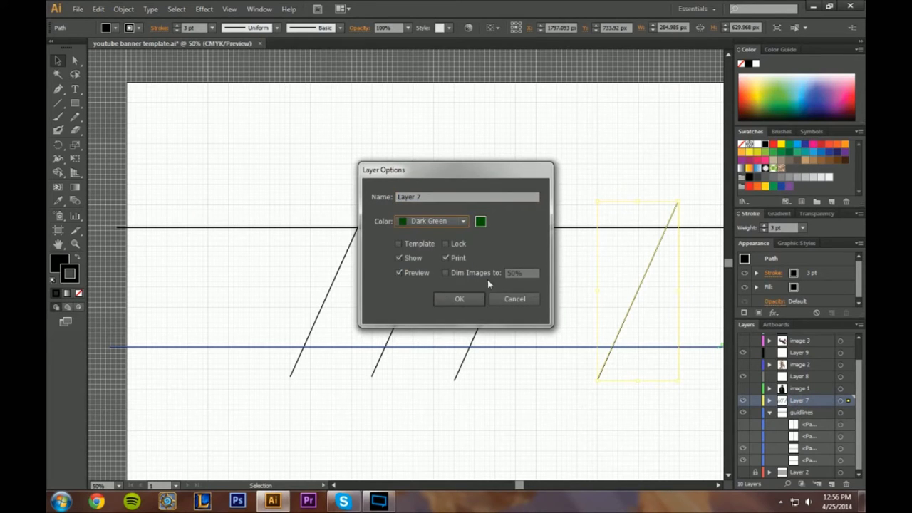
{"action": "left_click", "coordinate": [459, 299]}
{"action": "key", "text": "ctrl+shift+a"}
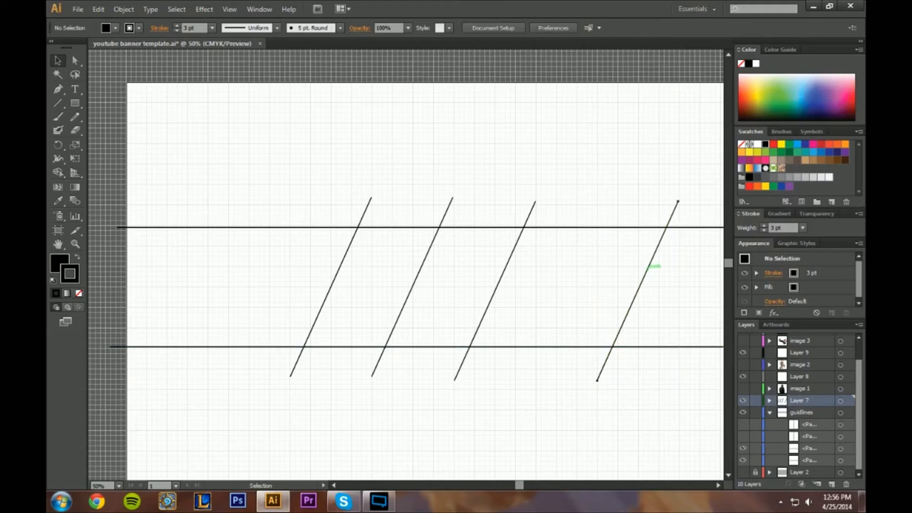
{"action": "left_click", "coordinate": [649, 267]}
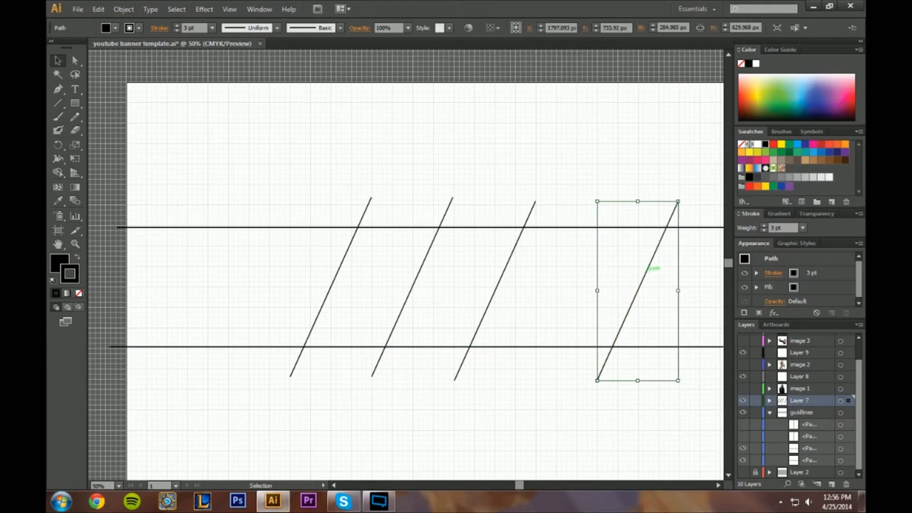
{"action": "mouse_move", "coordinate": [649, 267]}
{"action": "left_mouse_down"}
{"action": "mouse_move", "coordinate": [602, 238]}
{"action": "mouse_move", "coordinate": [638, 283]}
{"action": "mouse_move", "coordinate": [647, 279]}
{"action": "left_mouse_up"}
{"action": "left_click", "coordinate": [653, 272]}
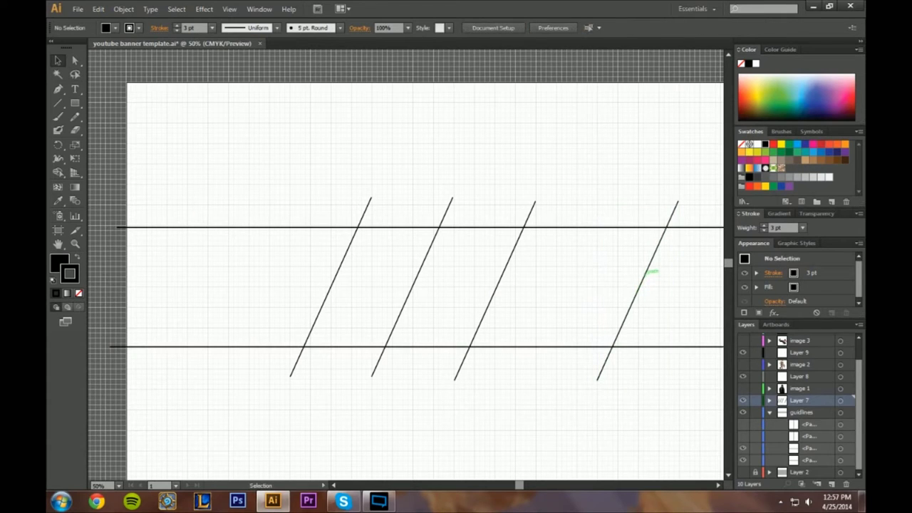
{"action": "left_click", "coordinate": [651, 271]}
{"action": "double_click", "coordinate": [652, 271]}
{"action": "left_click", "coordinate": [654, 273]}
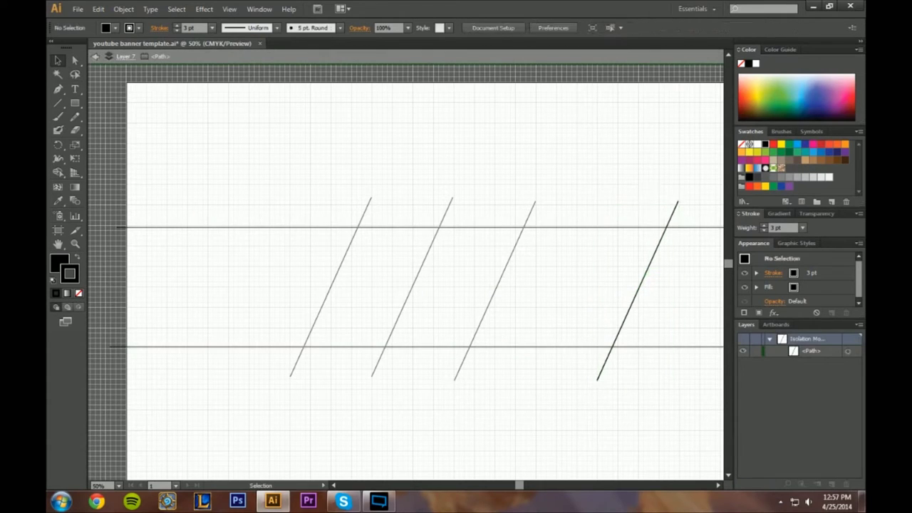
{"action": "key", "text": "Escape"}
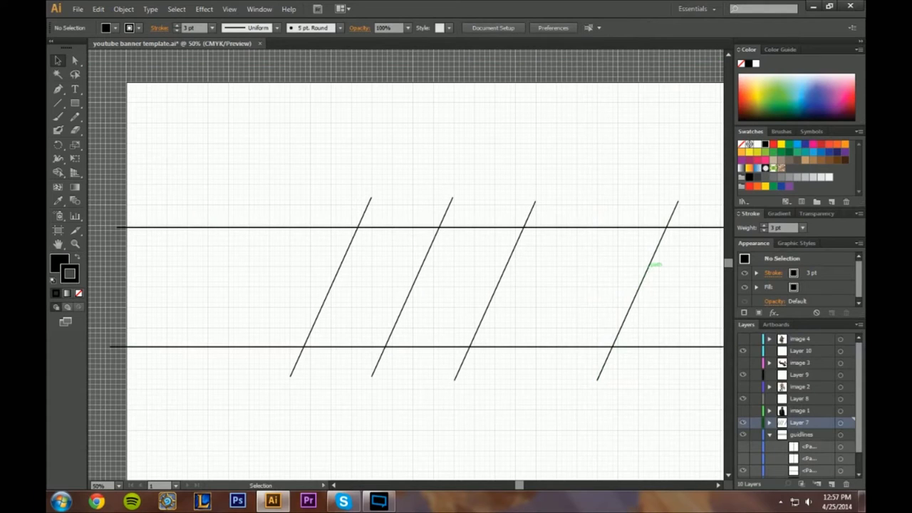
Move the fourth slanted line left to about X 1581 px, keeping its height and matching the spacing of the others
{"action": "left_click_drag", "start_coordinate": [655, 262], "coordinate": [595, 283]}
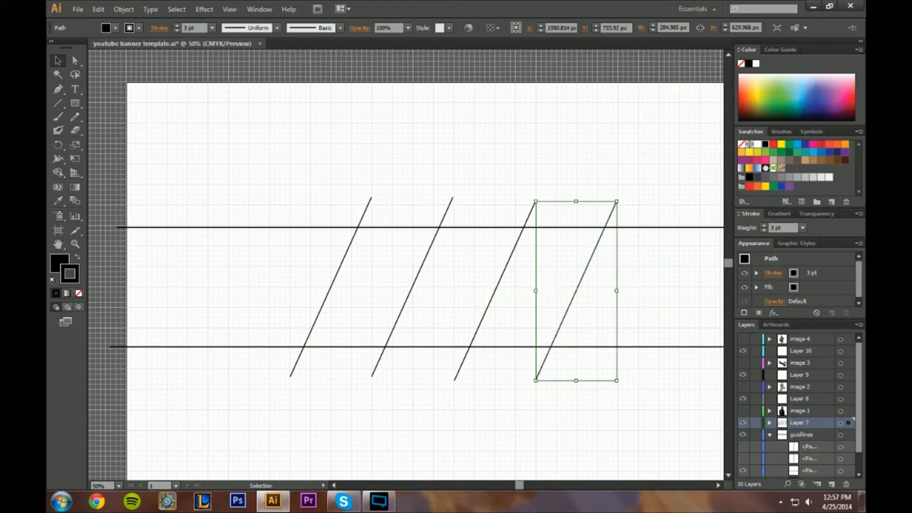
{"action": "key", "text": "ctrl+shift+a"}
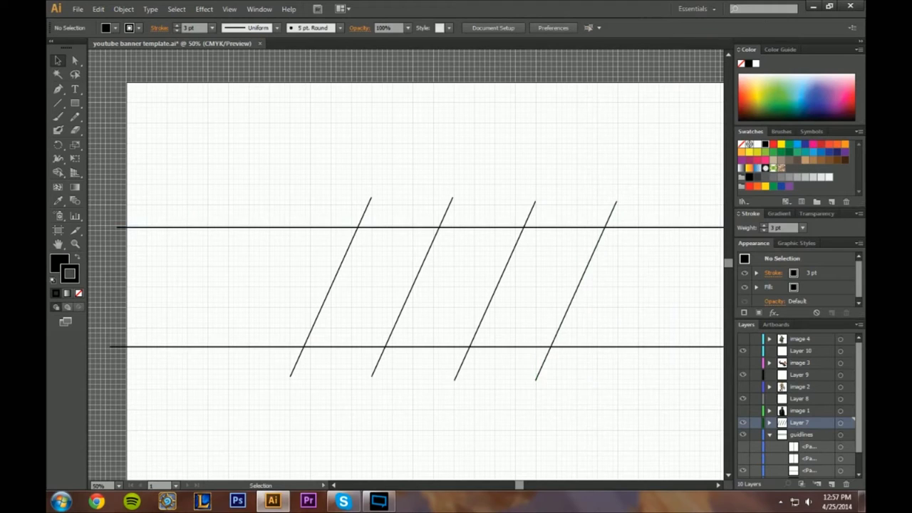
Collapse the guidlines layer's contents and show the grey Layer 2 background again
{"action": "left_click", "coordinate": [743, 470]}
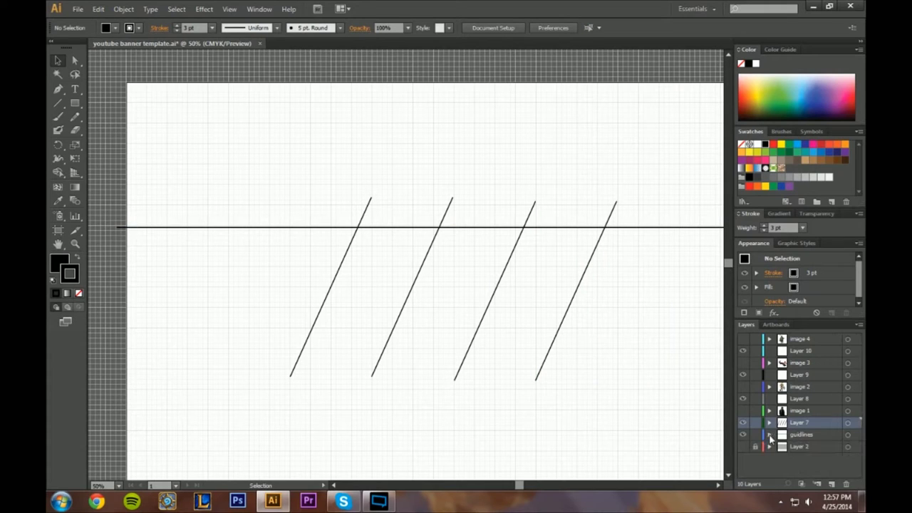
{"action": "left_click", "coordinate": [743, 470]}
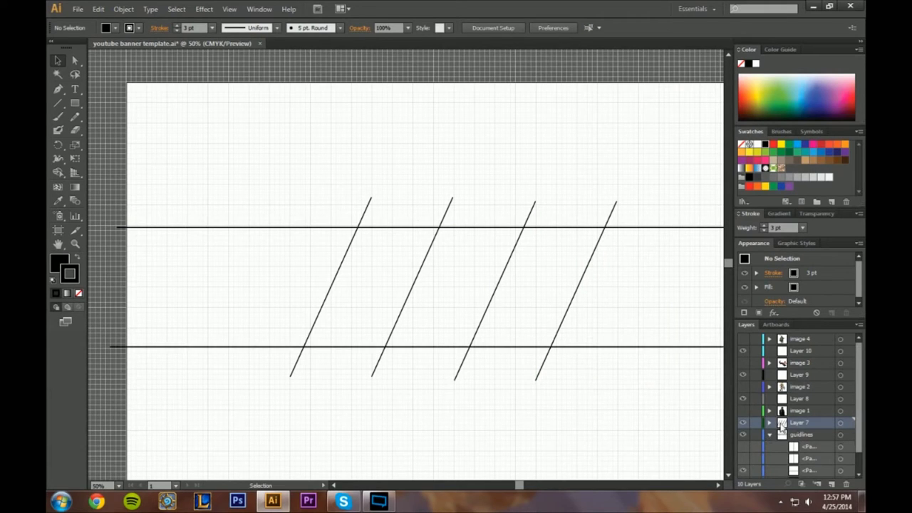
{"action": "left_click", "coordinate": [769, 422]}
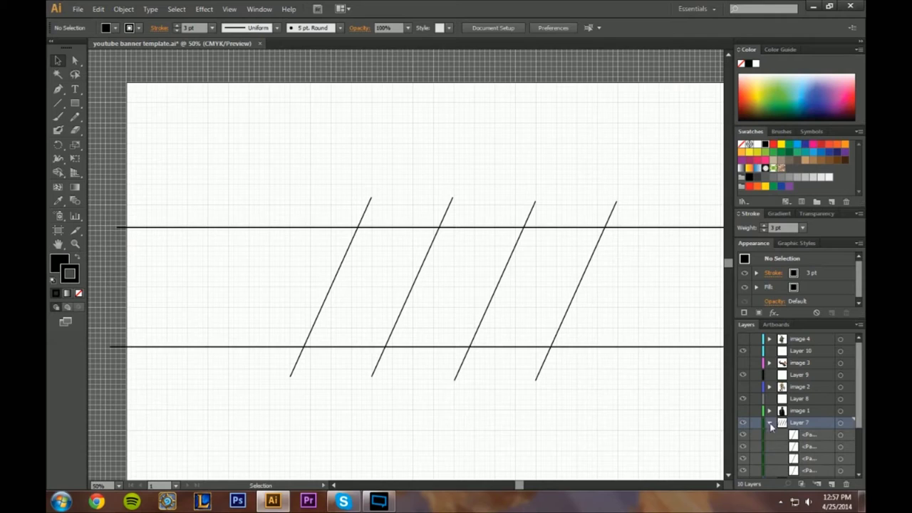
{"action": "left_click", "coordinate": [770, 422]}
{"action": "left_click", "coordinate": [769, 435]}
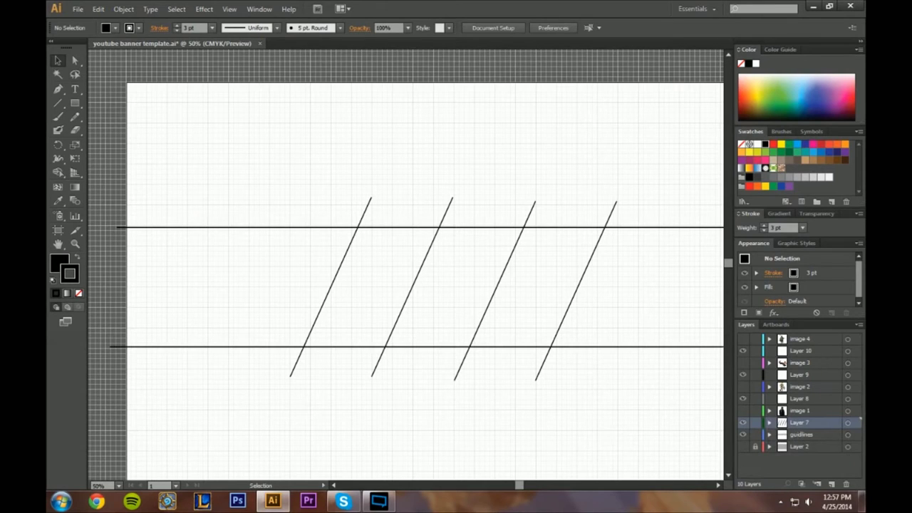
{"action": "left_click", "coordinate": [743, 446]}
{"action": "key", "text": "z"}
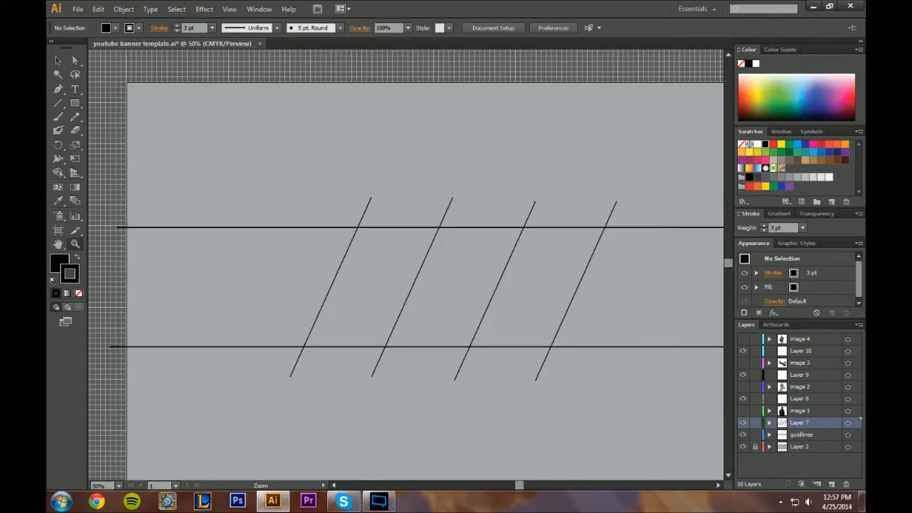
{"action": "left_click", "coordinate": [507, 301], "text": "alt"}
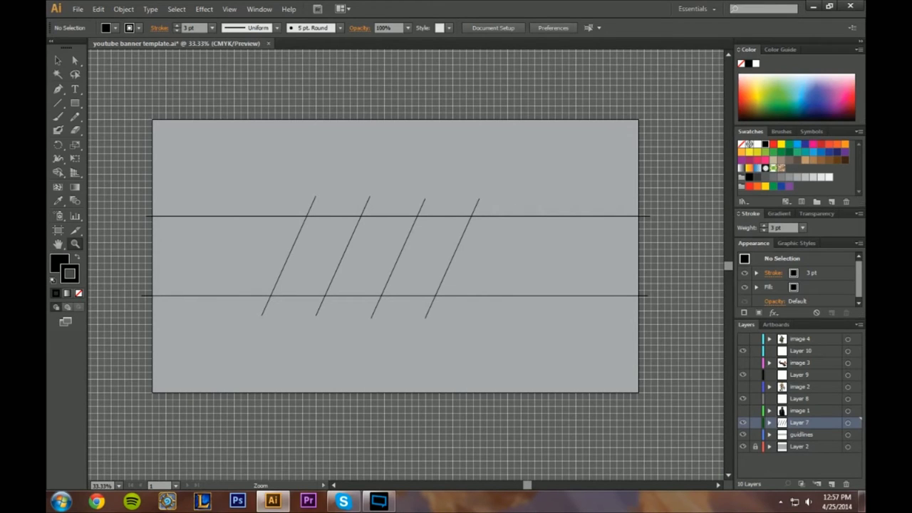
Duplicate the fourth slanted line and place the copy to its right at about X 1812 px
{"action": "key", "text": "v"}
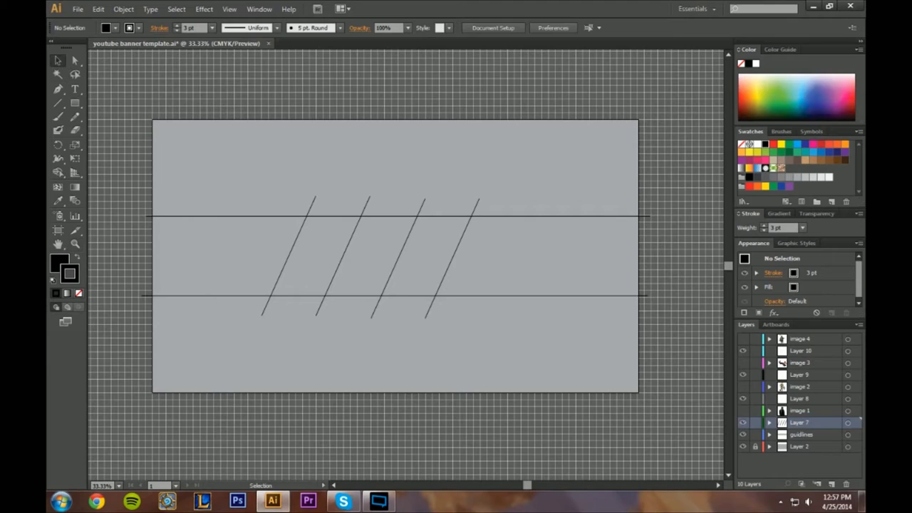
{"action": "left_click", "coordinate": [460, 250]}
{"action": "key", "text": "a"}
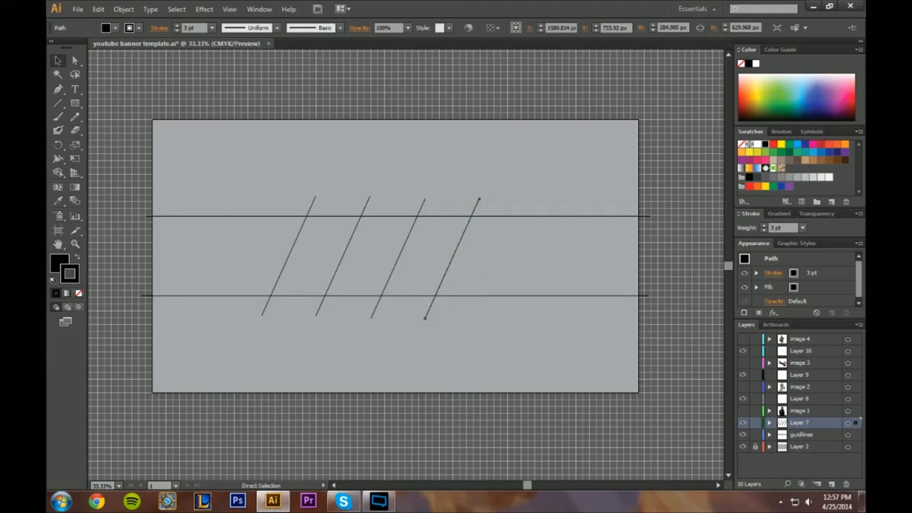
{"action": "key", "text": "ctrl+c"}
{"action": "key", "text": "ctrl+v"}
{"action": "left_click_drag", "start_coordinate": [419, 251], "coordinate": [509, 245]}
Hide the Layer 2 background and, using the grid, space the fifth slanted line evenly at about X 1868 px
{"action": "left_click", "coordinate": [743, 446]}
{"action": "key", "text": "z"}
{"action": "left_click", "coordinate": [522, 246]}
{"action": "left_click", "coordinate": [557, 260]}
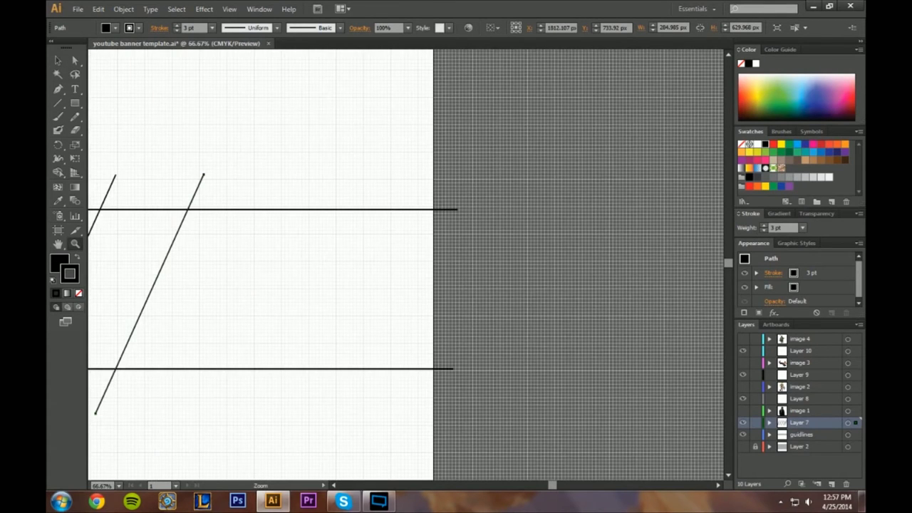
{"action": "key", "text": "v"}
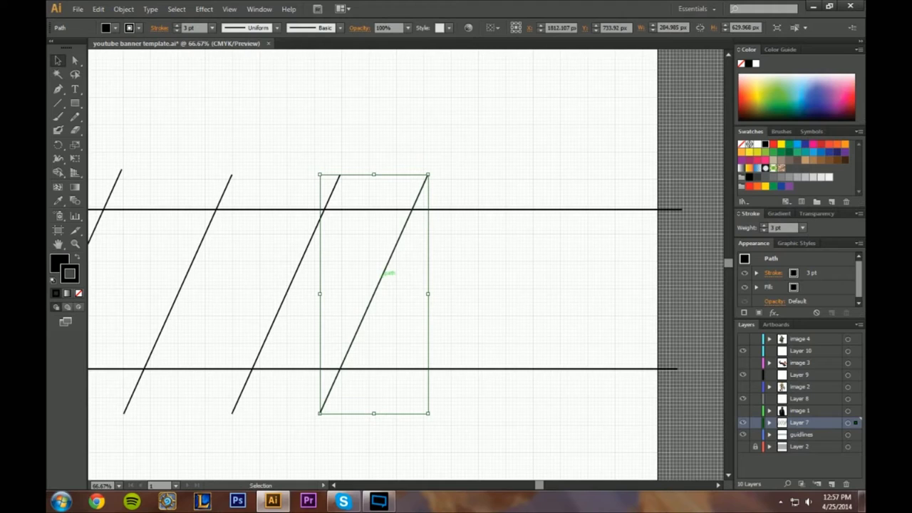
{"action": "left_click_drag", "start_coordinate": [386, 274], "coordinate": [414, 277]}
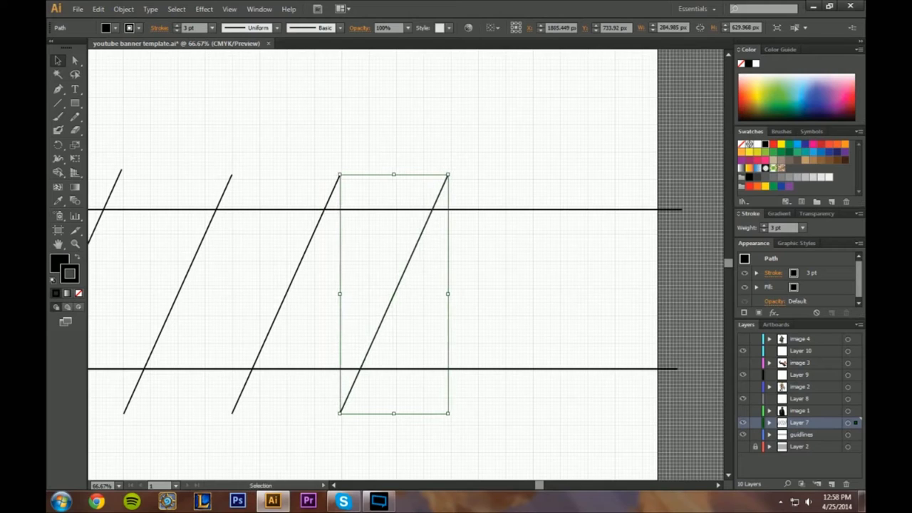
{"action": "key", "text": "Right"}
{"action": "key", "text": "Right"}
{"action": "key", "text": "Right"}
{"action": "key", "text": "Right"}
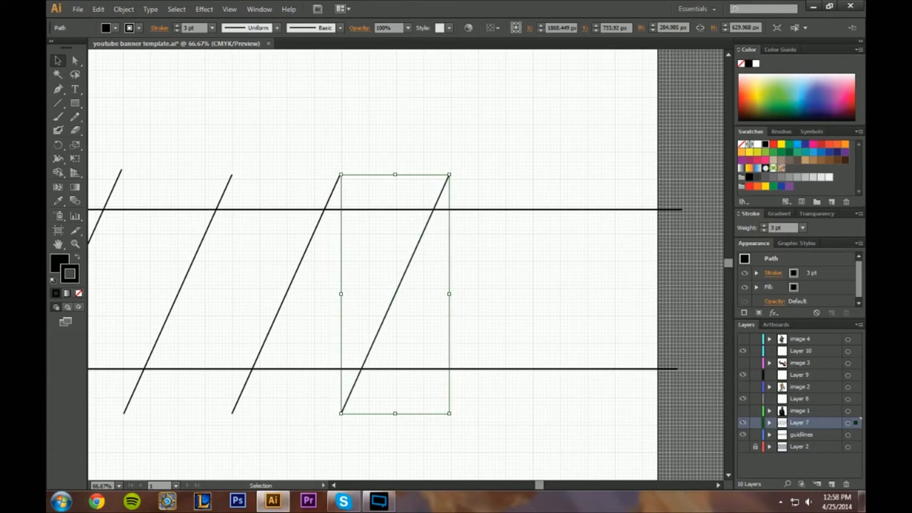
{"action": "key", "text": "ctrl+shift+a"}
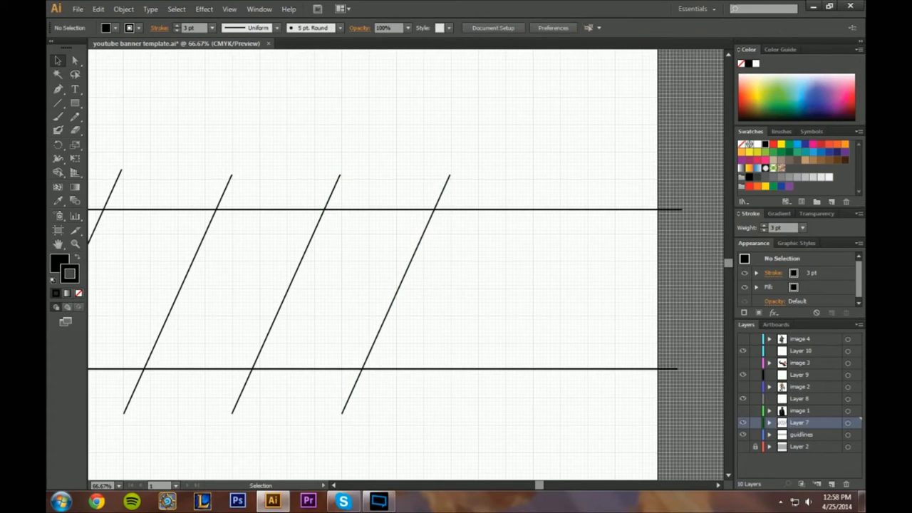
{"action": "left_click_drag", "start_coordinate": [539, 486], "coordinate": [524, 487]}
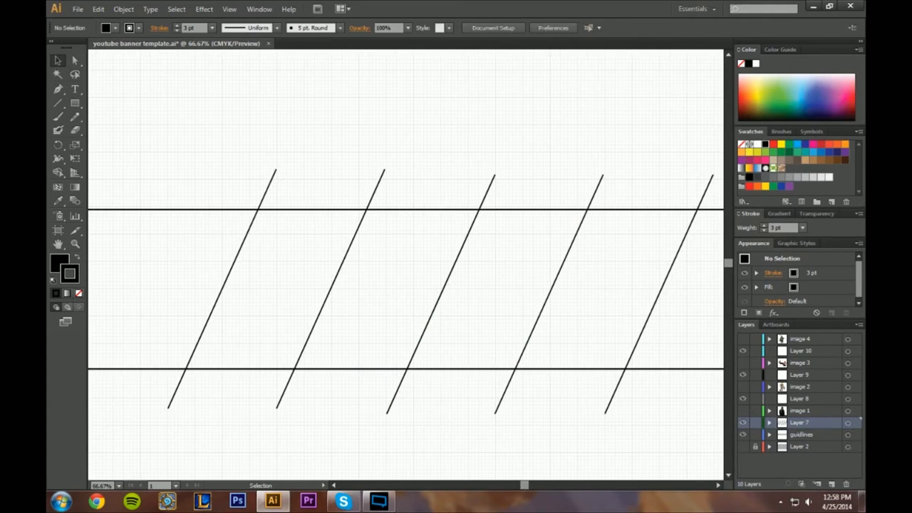
{"action": "left_click_drag", "start_coordinate": [525, 486], "coordinate": [525, 486]}
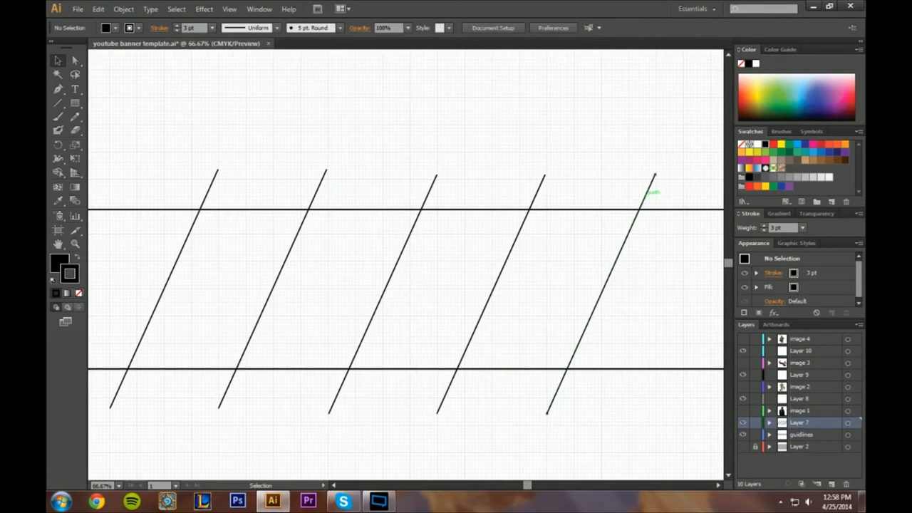
Select all five slanted lines and rotate them together very slightly clockwise
{"action": "left_click", "coordinate": [647, 191]}
{"action": "left_click", "coordinate": [539, 189], "text": "shift"}
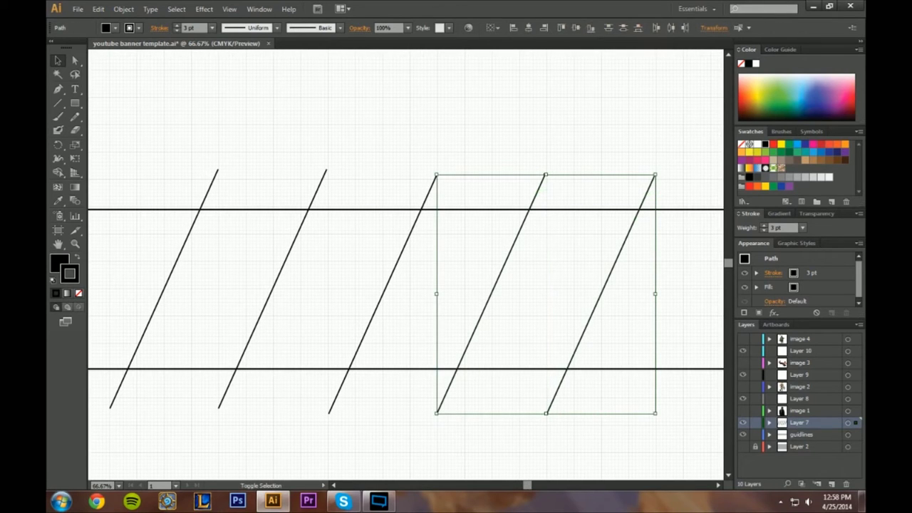
{"action": "left_click", "coordinate": [425, 196], "text": "shift"}
{"action": "left_click", "coordinate": [316, 192], "text": "shift"}
{"action": "left_click", "coordinate": [208, 191], "text": "shift"}
{"action": "mouse_move", "coordinate": [660, 167]}
{"action": "left_mouse_down"}
{"action": "mouse_move", "coordinate": [657, 149]}
{"action": "mouse_move", "coordinate": [675, 165]}
{"action": "left_mouse_up"}
{"action": "left_click", "coordinate": [676, 162]}
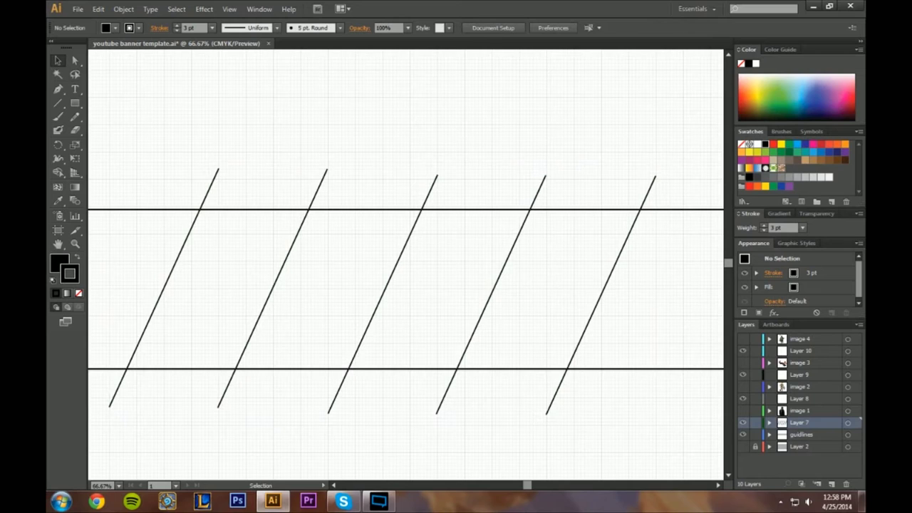
Show the grey Layer 2 background and the two vertical guide paths in the guidlines layer
{"action": "left_click_drag", "start_coordinate": [529, 486], "coordinate": [532, 487]}
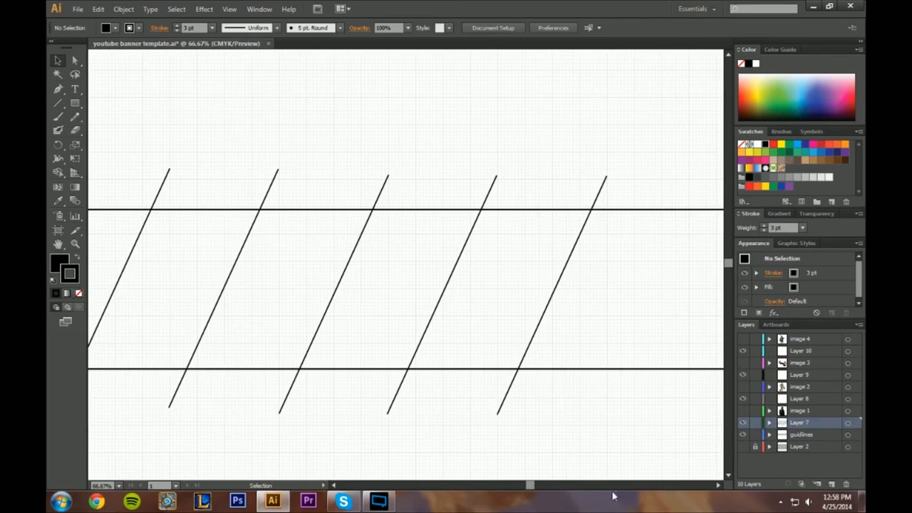
{"action": "key", "text": "ctrl+apostrophe"}
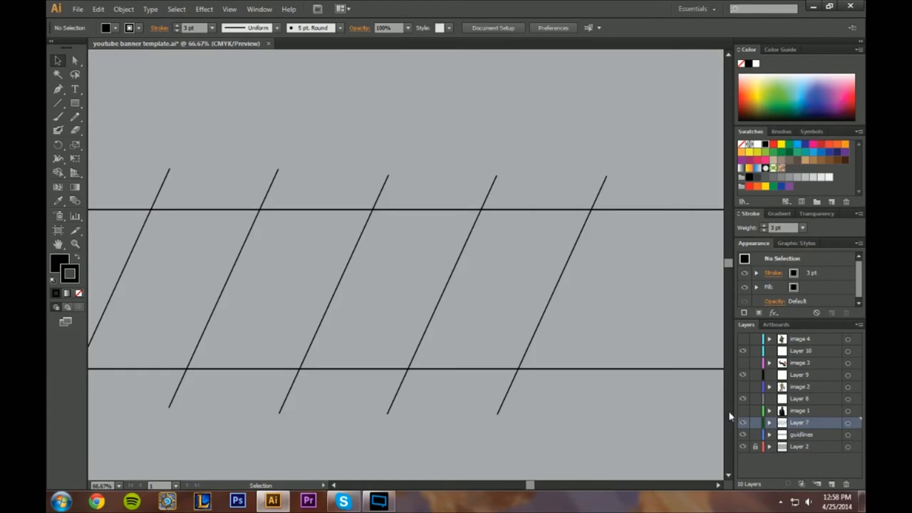
{"action": "key", "text": "z"}
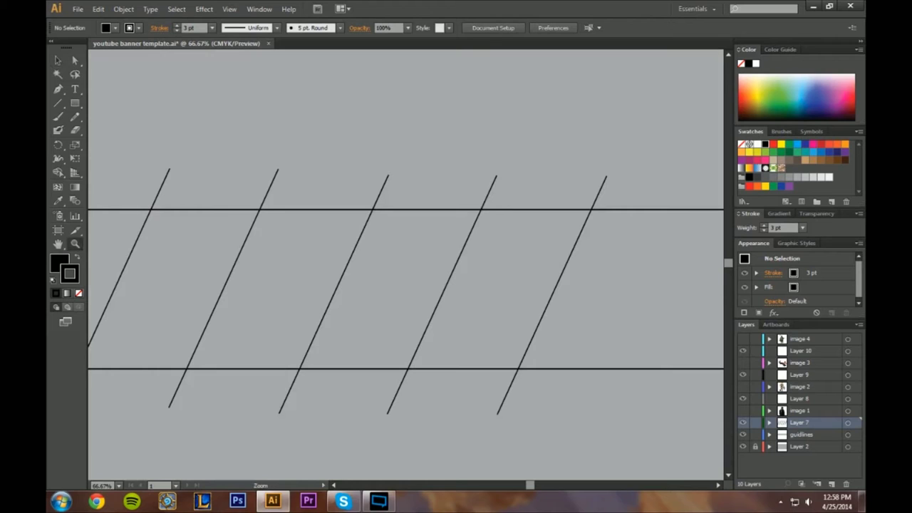
{"action": "key", "text": "ctrl+minus"}
{"action": "key", "text": "ctrl+minus"}
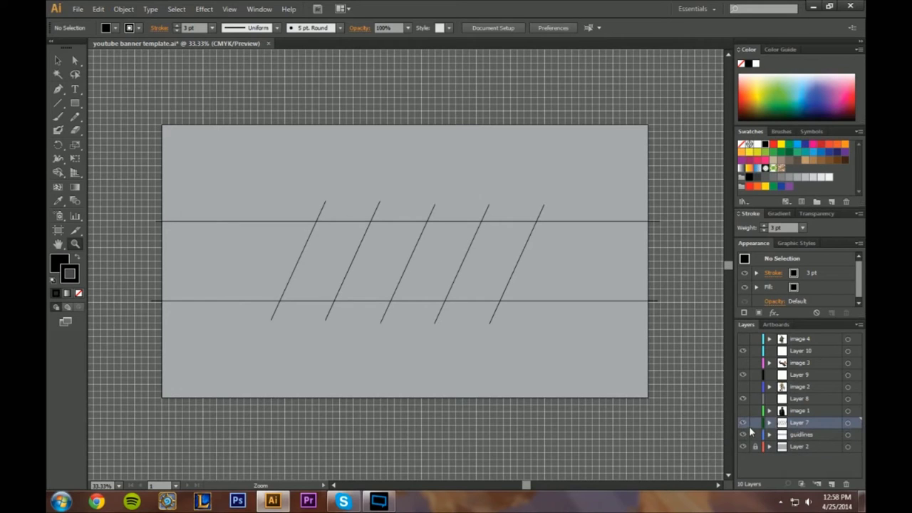
{"action": "left_click", "coordinate": [770, 436]}
{"action": "left_click", "coordinate": [742, 447]}
{"action": "left_click", "coordinate": [742, 458]}
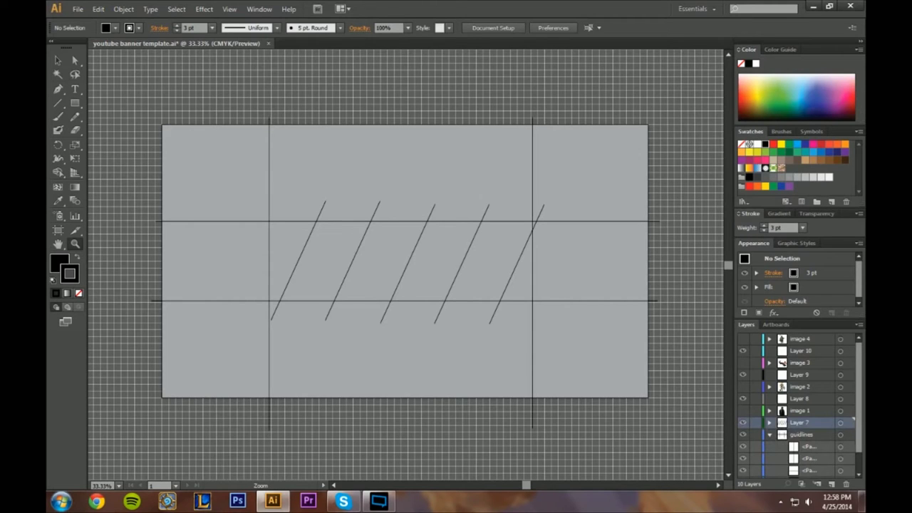
Move all five slanted lines together to the left, placing the first line at about X 676 px
{"action": "left_click", "coordinate": [59, 61]}
{"action": "left_click", "coordinate": [298, 261]}
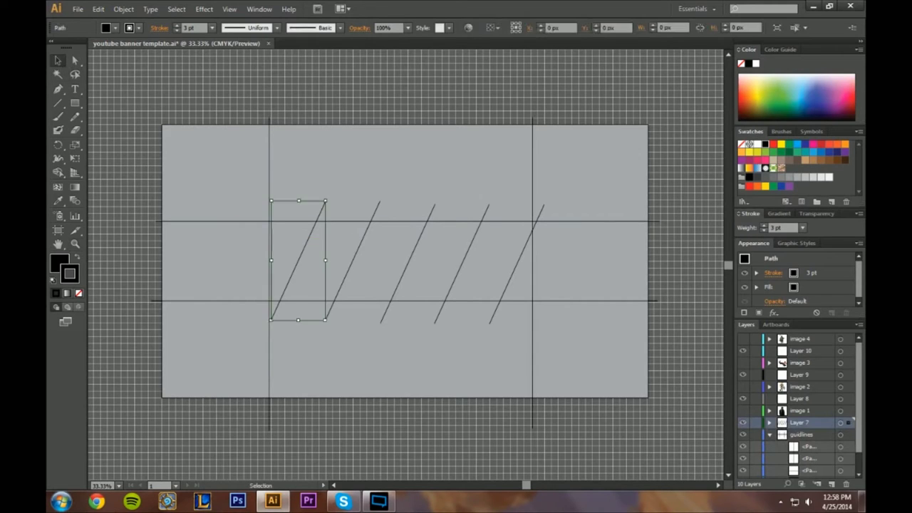
{"action": "left_click", "coordinate": [354, 258], "text": "shift"}
{"action": "left_click", "coordinate": [410, 260], "text": "shift"}
{"action": "left_click", "coordinate": [463, 264], "text": "shift"}
{"action": "left_click", "coordinate": [519, 270], "text": "shift"}
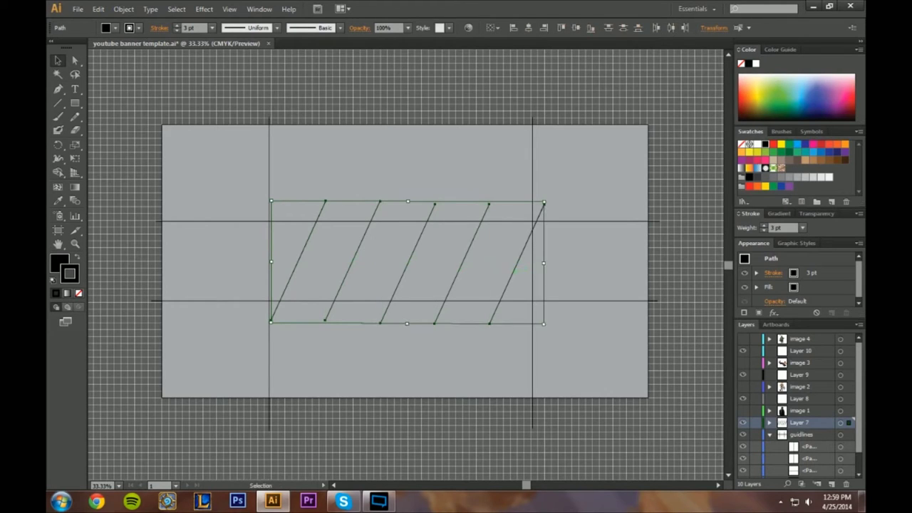
{"action": "key", "text": "Left"}
{"action": "key", "text": "Left"}
{"action": "key", "text": "Left"}
{"action": "key", "text": "Left"}
{"action": "key", "text": "Left"}
{"action": "key", "text": "Left"}
{"action": "key", "text": "Left"}
{"action": "key", "text": "Left"}
{"action": "key", "text": "Left"}
{"action": "key", "text": "Left"}
{"action": "key", "text": "Left"}
{"action": "key", "text": "Left"}
{"action": "key", "text": "Left"}
{"action": "key", "text": "Left"}
{"action": "key", "text": "Left"}
{"action": "key", "text": "Left"}
{"action": "key", "text": "Left"}
{"action": "key", "text": "Left"}
{"action": "key", "text": "Left"}
{"action": "key", "text": "Left"}
{"action": "key", "text": "Left"}
{"action": "key", "text": "Left"}
{"action": "key", "text": "Left"}
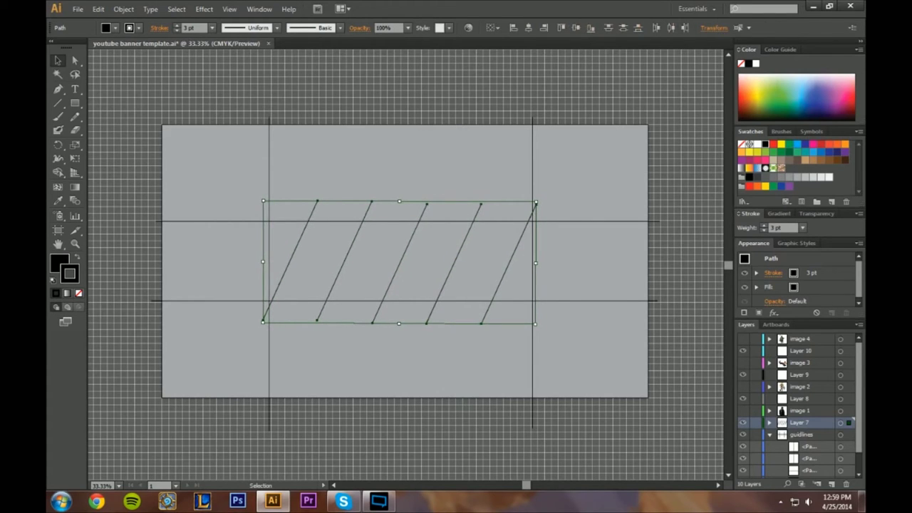
{"action": "key", "text": "ctrl+shift+a"}
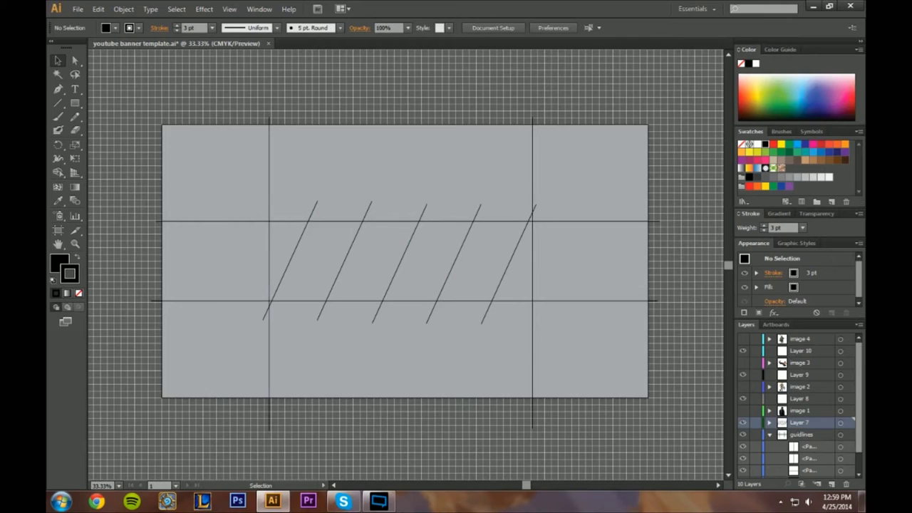
Shift the five slanted lines back right until the fifth one crosses the intersection of the upper horizontal and right vertical guides
{"action": "left_click", "coordinate": [298, 244]}
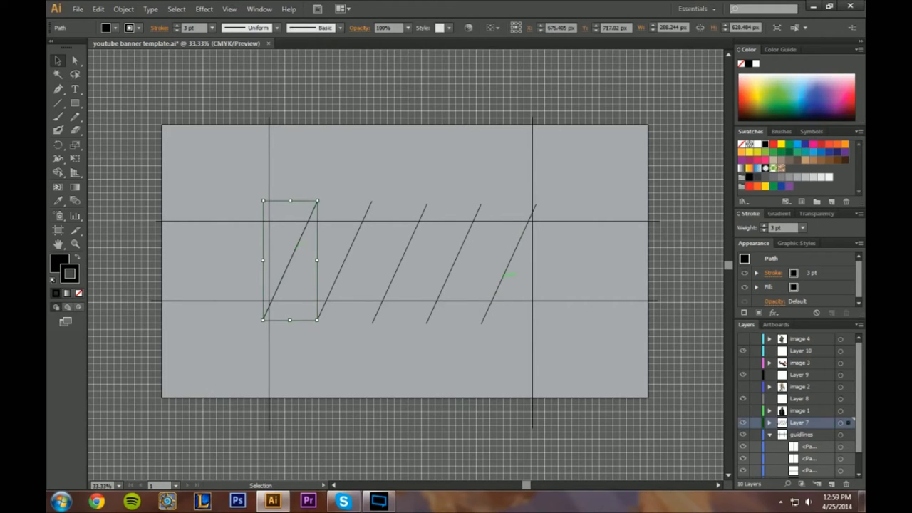
{"action": "left_click", "coordinate": [504, 274], "text": "shift"}
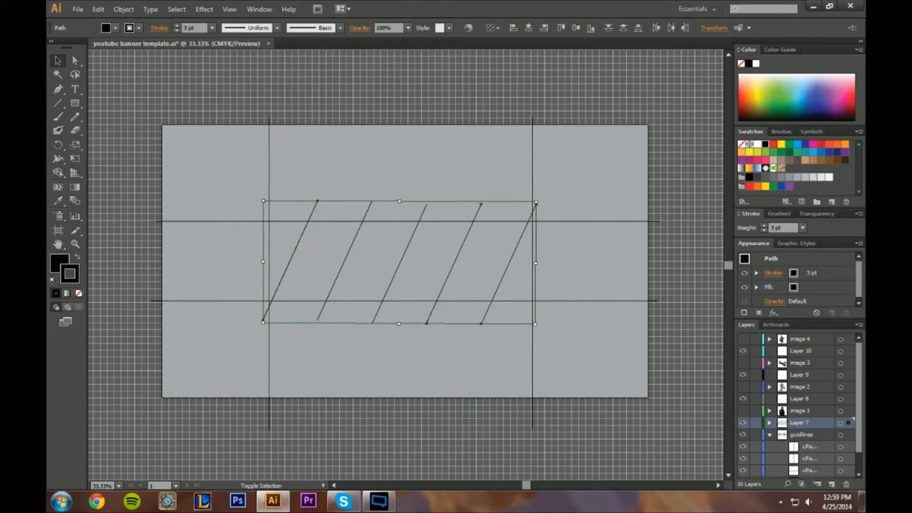
{"action": "left_click", "coordinate": [345, 260], "text": "shift"}
{"action": "key", "text": "Right"}
{"action": "key", "text": "Right"}
{"action": "key", "text": "Right"}
{"action": "key", "text": "Right"}
{"action": "key", "text": "Right"}
{"action": "key", "text": "Right"}
{"action": "key", "text": "Right"}
{"action": "key", "text": "Right"}
{"action": "key", "text": "Right"}
{"action": "key", "text": "Right"}
{"action": "key", "text": "Right"}
{"action": "key", "text": "Right"}
{"action": "key", "text": "Right"}
{"action": "key", "text": "Right"}
{"action": "key", "text": "Right"}
{"action": "key", "text": "Right"}
{"action": "key", "text": "Right"}
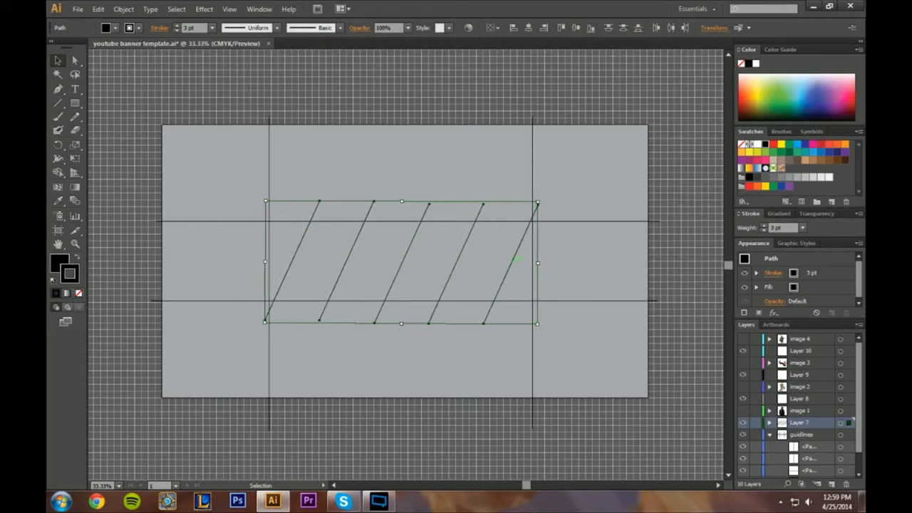
{"action": "key", "text": "Right"}
{"action": "key", "text": "Right"}
{"action": "key", "text": "Right"}
{"action": "key", "text": "Right"}
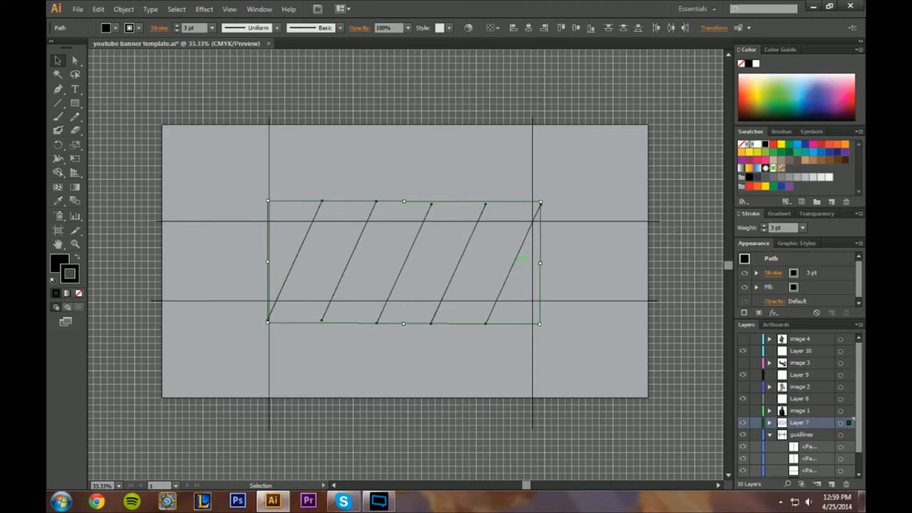
{"action": "key", "text": "ctrl+shift+a"}
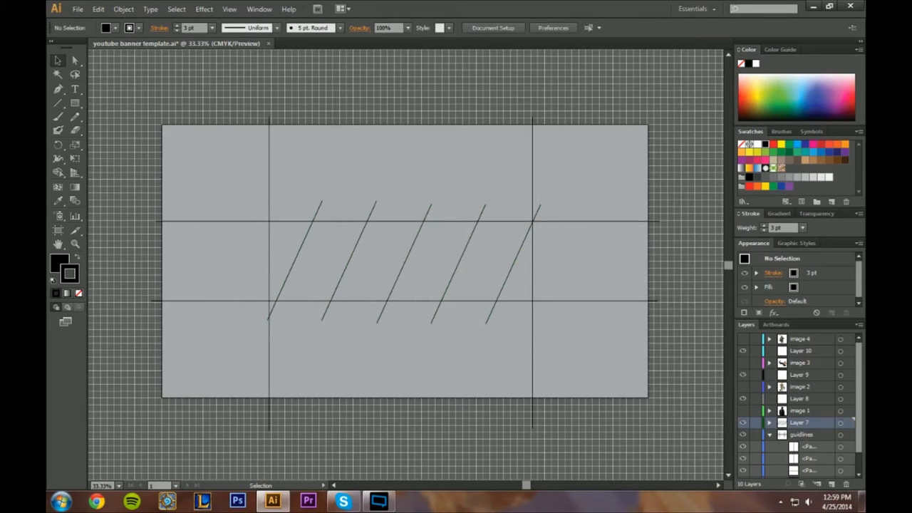
Hide the two vertical guide paths and collapse the guidlines layer's contents
{"action": "left_click", "coordinate": [742, 447]}
{"action": "left_click", "coordinate": [742, 458]}
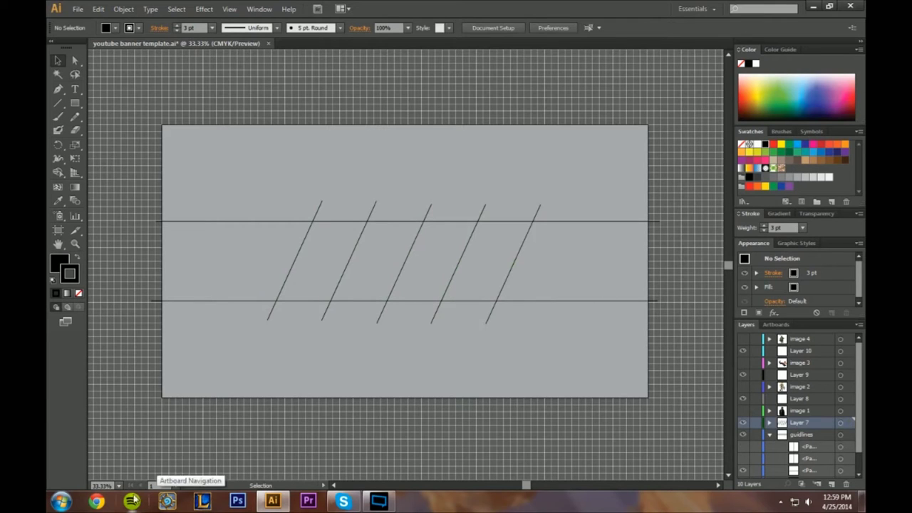
{"action": "left_click", "coordinate": [75, 242]}
{"action": "left_click", "coordinate": [267, 294]}
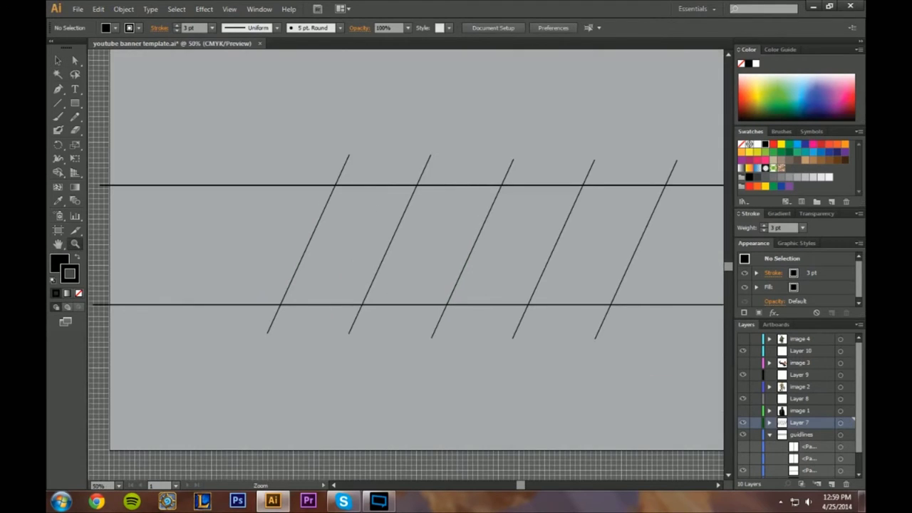
{"action": "left_click_drag", "start_coordinate": [519, 485], "coordinate": [525, 485]}
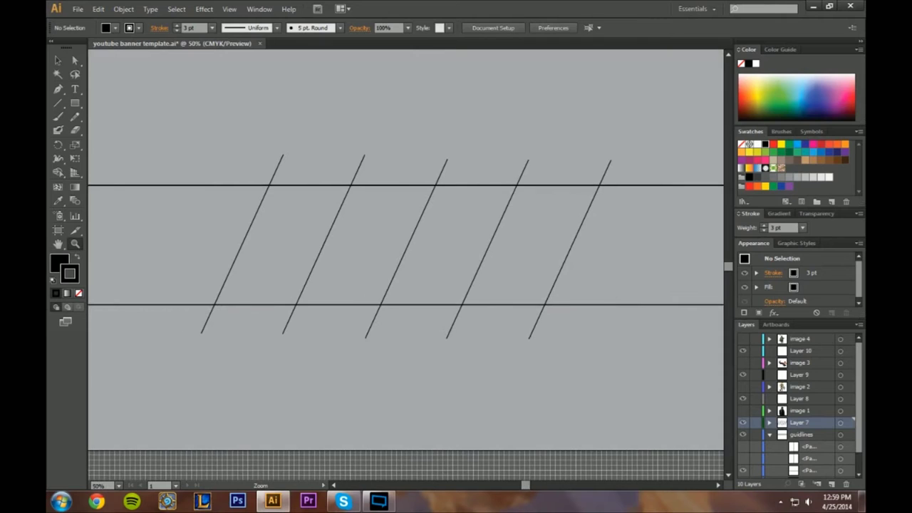
{"action": "left_click", "coordinate": [435, 237]}
{"action": "left_click_drag", "start_coordinate": [528, 486], "coordinate": [525, 486]}
{"action": "left_click", "coordinate": [770, 437]}
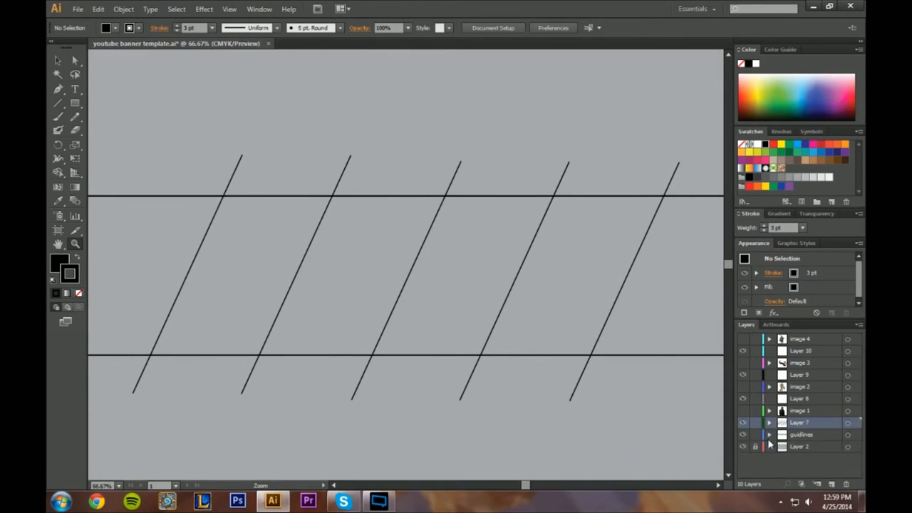
{"action": "left_click", "coordinate": [770, 437]}
{"action": "scroll", "coordinate": [861, 404], "scroll_direction": "down", "scroll_amount": 3}
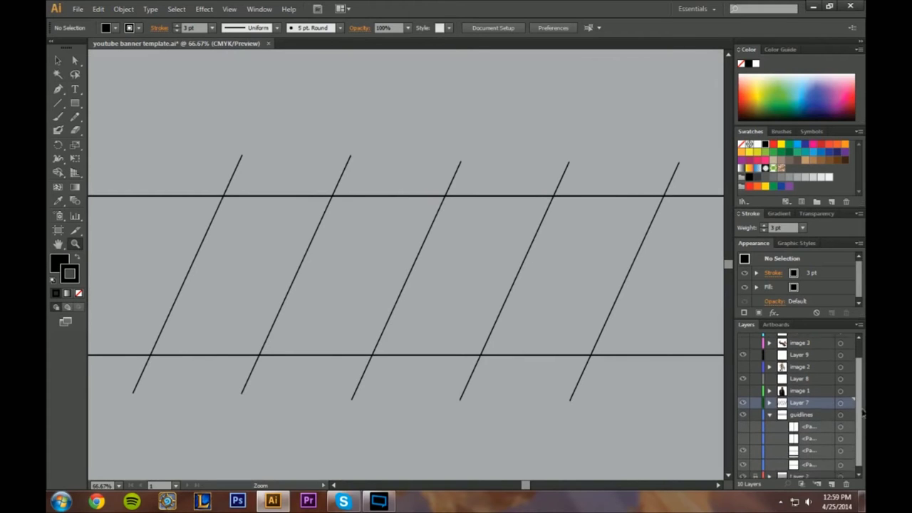
{"action": "left_click", "coordinate": [770, 414]}
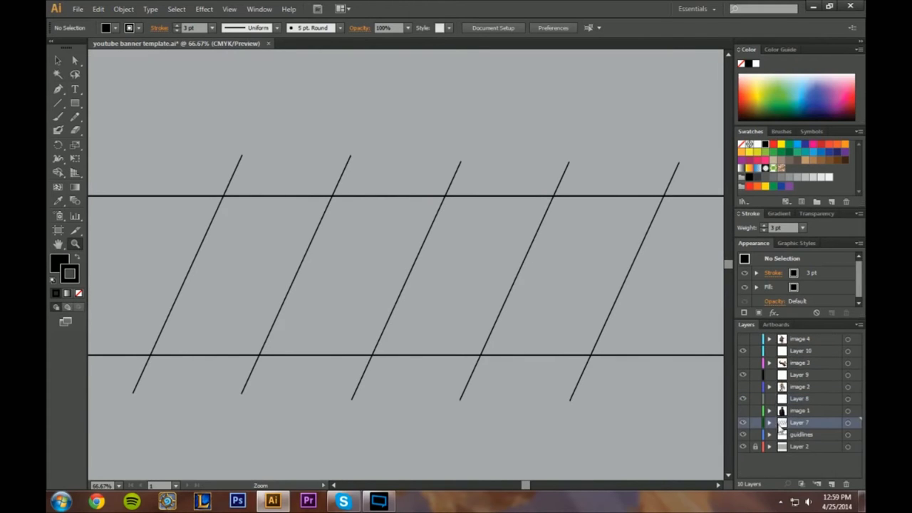
Rename Layer 7, which holds the slanted lines, to "diagnals"
{"action": "left_click", "coordinate": [770, 423]}
{"action": "left_click", "coordinate": [769, 423]}
{"action": "double_click", "coordinate": [798, 423]}
{"action": "type", "text": "diagnal"}
{"action": "key", "text": "BackSpace"}
{"action": "key", "text": "BackSpace"}
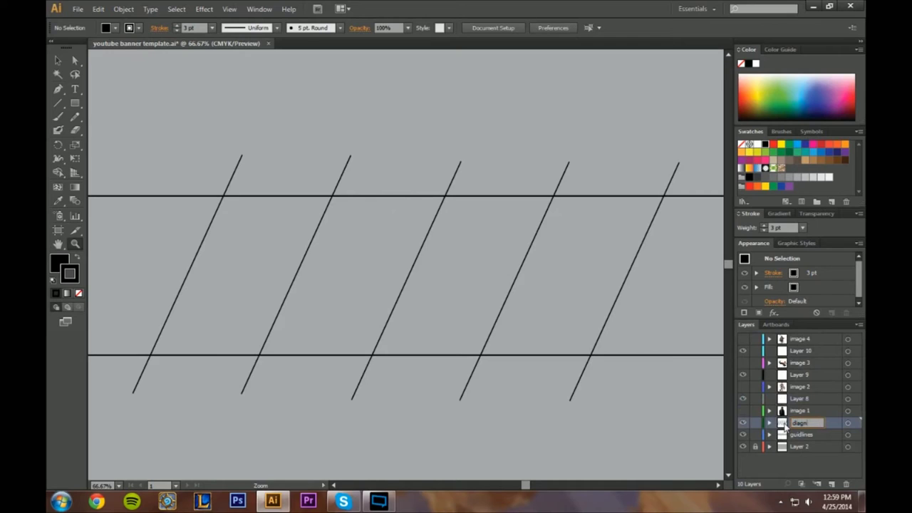
{"action": "type", "text": "als"}
{"action": "key", "text": "Return"}
On a new layer above diagnals, draw a black rectangle about 94 × 420 px between the first two slanted lines and the horizontal guides
{"action": "left_click", "coordinate": [831, 484]}
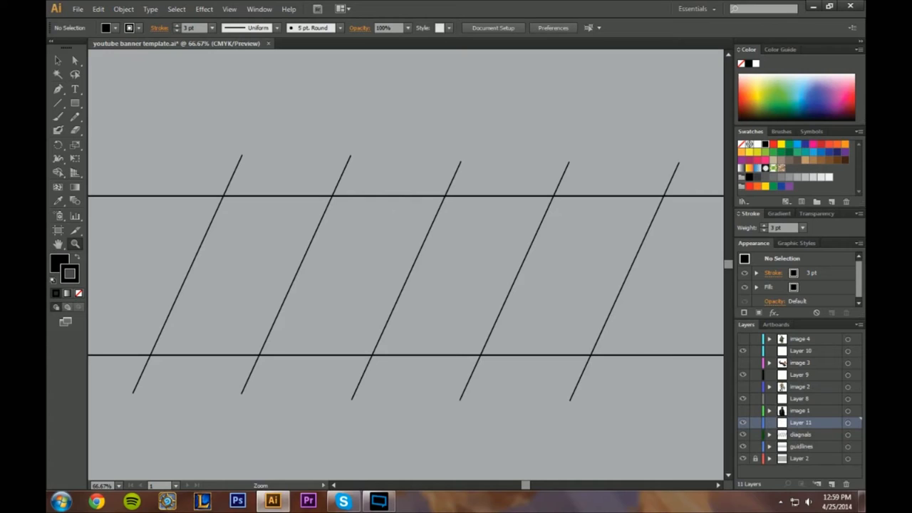
{"action": "key", "text": "m"}
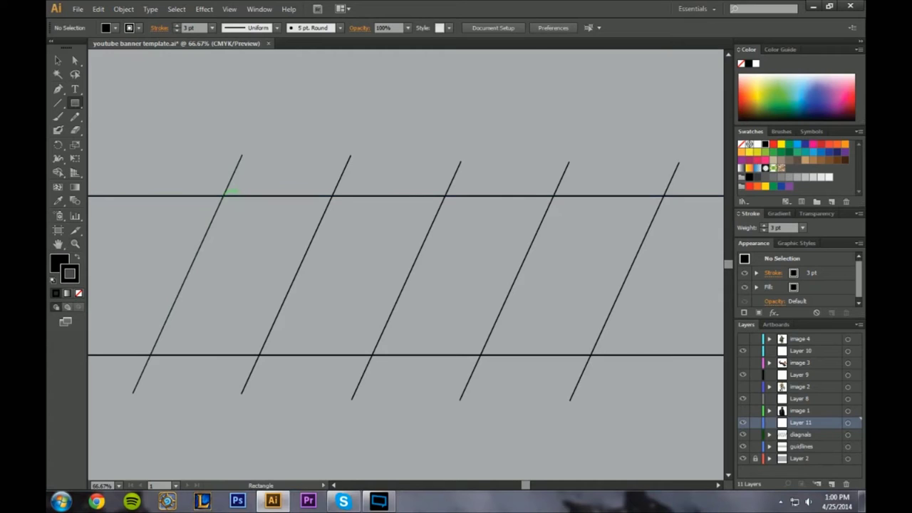
{"action": "left_click_drag", "start_coordinate": [224, 195], "coordinate": [259, 354]}
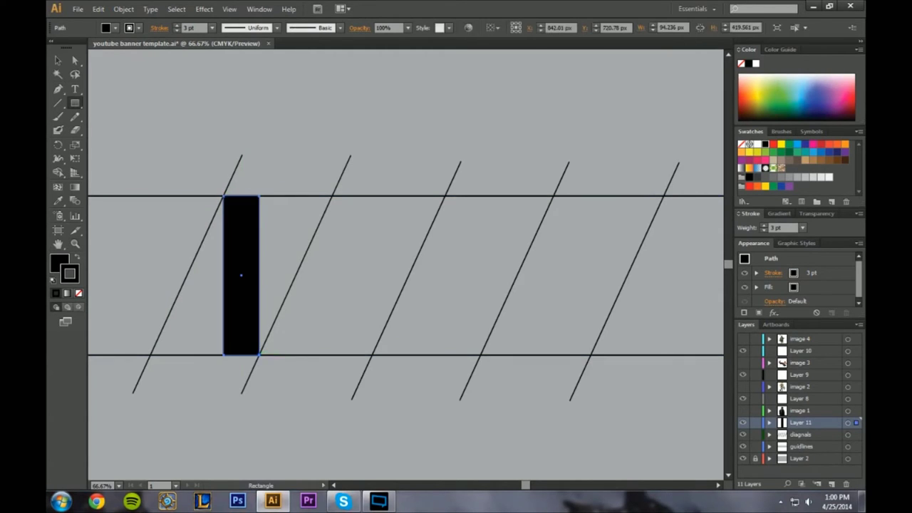
Reshape the black rectangle into a slanted parallelogram by moving its upper-right and lower-left corners onto the diagonal guide intersections
{"action": "left_click", "coordinate": [75, 61]}
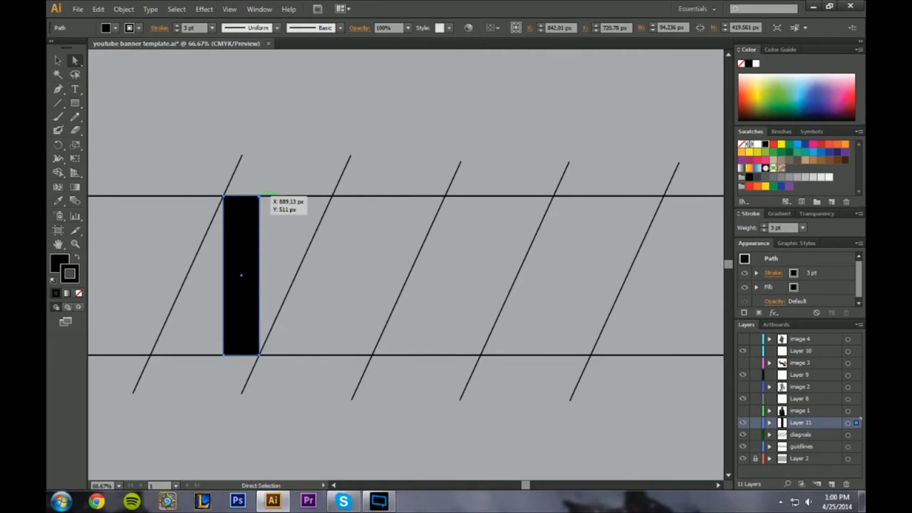
{"action": "left_click", "coordinate": [260, 195]}
{"action": "left_click_drag", "start_coordinate": [260, 195], "coordinate": [332, 196]}
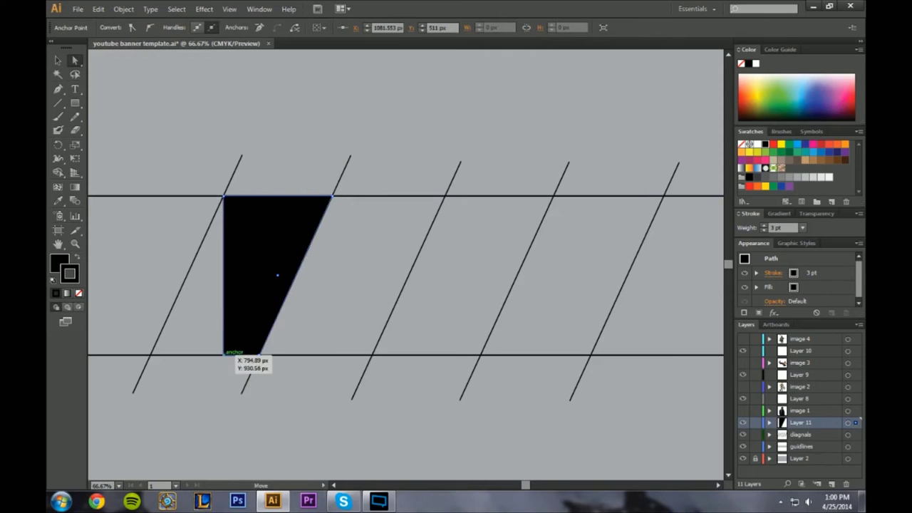
{"action": "left_click_drag", "start_coordinate": [225, 351], "coordinate": [151, 354]}
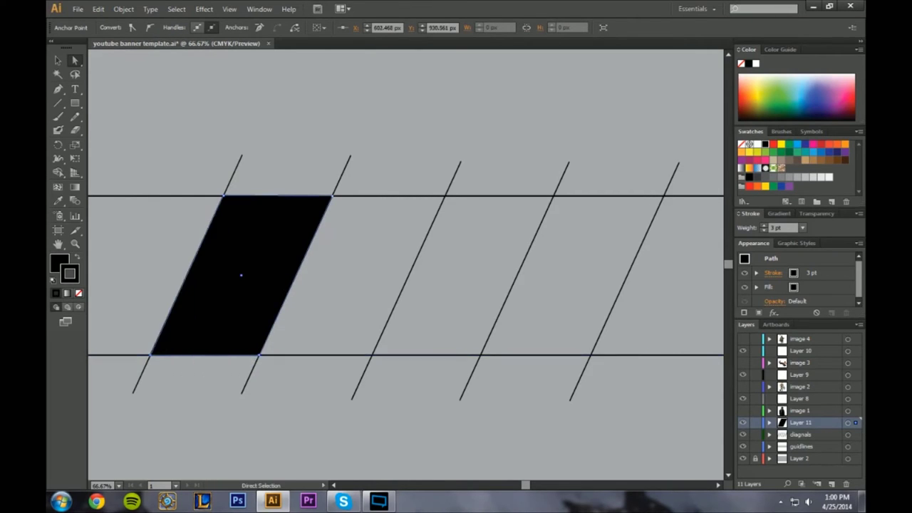
{"action": "key", "text": "ctrl+v"}
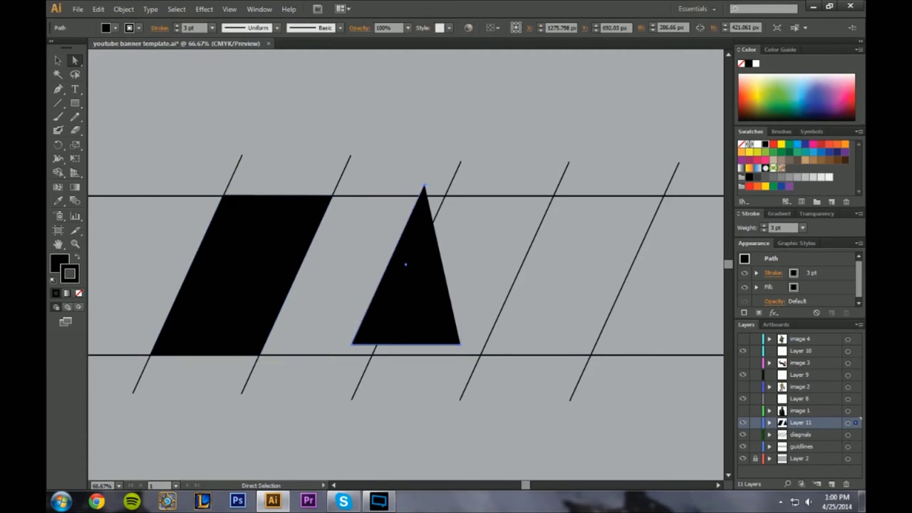
{"action": "left_click_drag", "start_coordinate": [364, 331], "coordinate": [297, 337]}
{"action": "left_click_drag", "start_coordinate": [354, 321], "coordinate": [395, 213]}
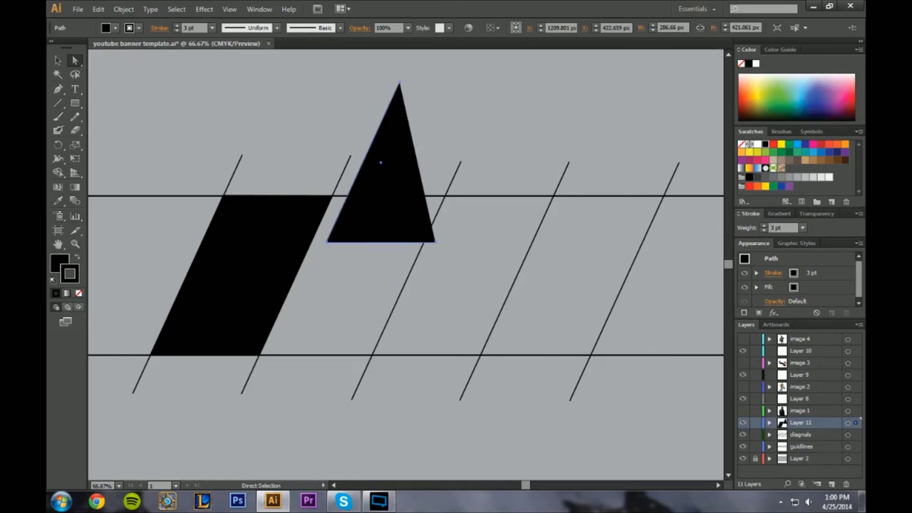
{"action": "key", "text": "Delete"}
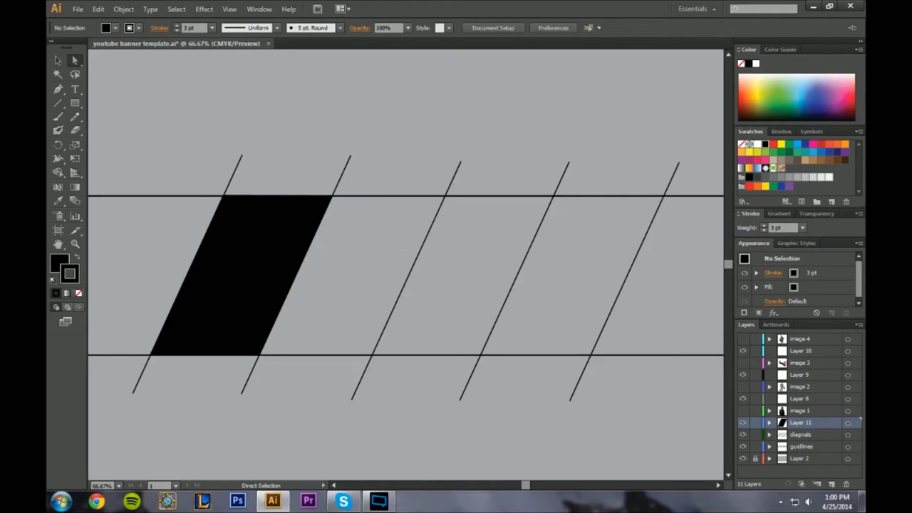
Duplicate the black parallelogram and place the copy in the second slot between the diagonal guides
{"action": "left_click", "coordinate": [58, 61]}
{"action": "left_click", "coordinate": [241, 278]}
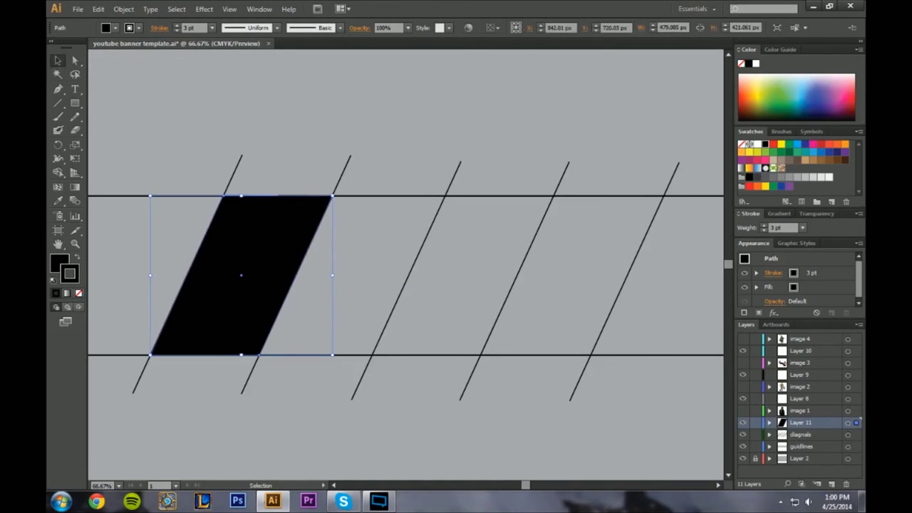
{"action": "key", "text": "ctrl+c"}
{"action": "key", "text": "ctrl+v"}
{"action": "left_click_drag", "start_coordinate": [414, 278], "coordinate": [351, 274]}
{"action": "key", "text": "Right"}
{"action": "key", "text": "Right"}
{"action": "key", "text": "Right"}
{"action": "key", "text": "Right"}
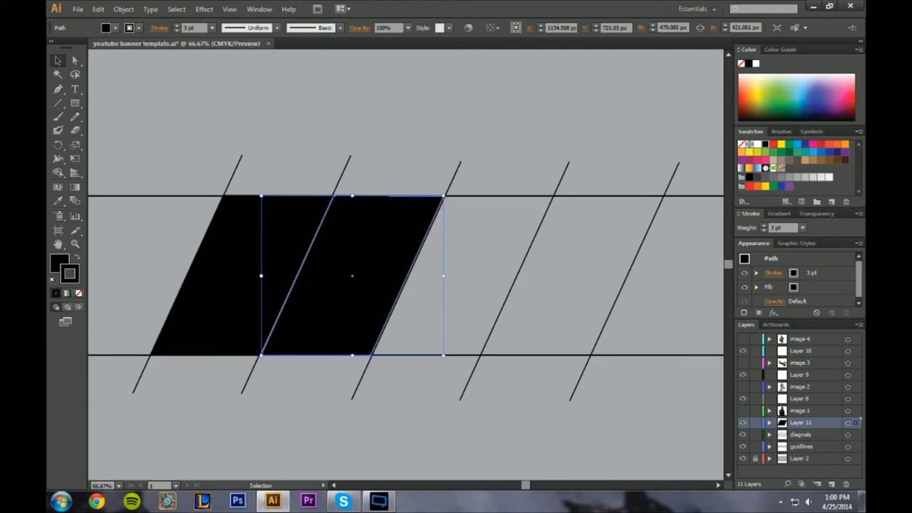
Paste two more parallelogram copies and fit them into the third and fourth slots between the diagonals
{"action": "key", "text": "ctrl+v"}
{"action": "left_click_drag", "start_coordinate": [438, 291], "coordinate": [475, 294]}
{"action": "left_click_drag", "start_coordinate": [495, 306], "coordinate": [481, 296]}
{"action": "key", "text": "ctrl+v"}
{"action": "left_click_drag", "start_coordinate": [433, 275], "coordinate": [598, 285]}
{"action": "left_click", "coordinate": [652, 302]}
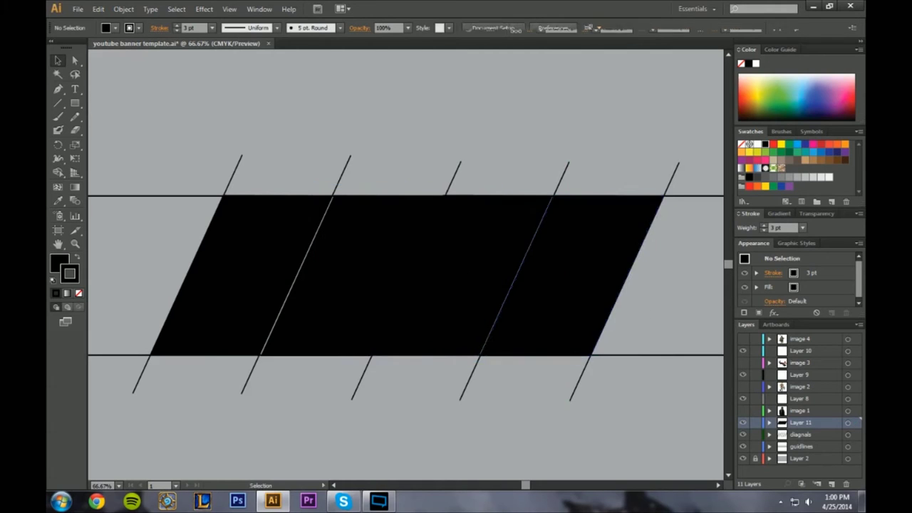
Check the fit of the copied parallelograms and nudge the second one left against the first
{"action": "left_click", "coordinate": [352, 273]}
{"action": "left_click", "coordinate": [456, 420]}
{"action": "left_click", "coordinate": [460, 276]}
{"action": "left_click", "coordinate": [456, 421]}
{"action": "left_click", "coordinate": [460, 275]}
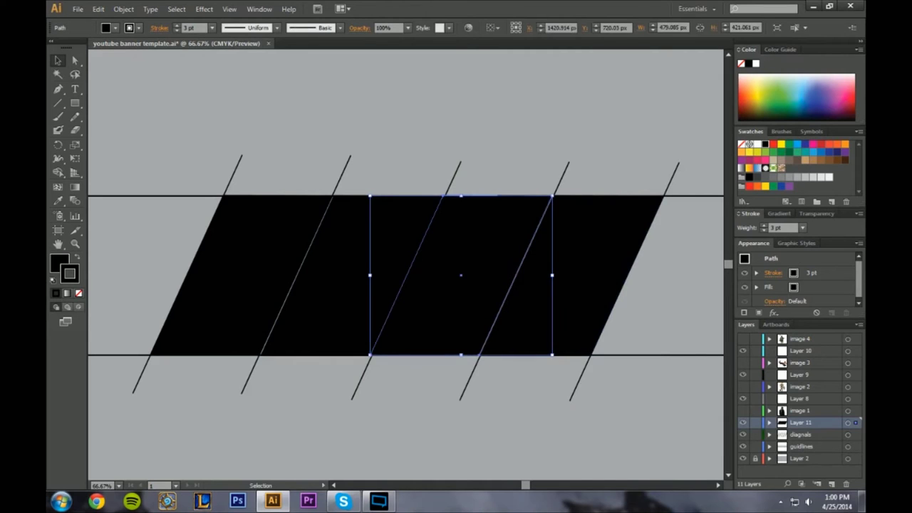
{"action": "key", "text": "ctrl+shift+a"}
{"action": "left_click", "coordinate": [571, 276]}
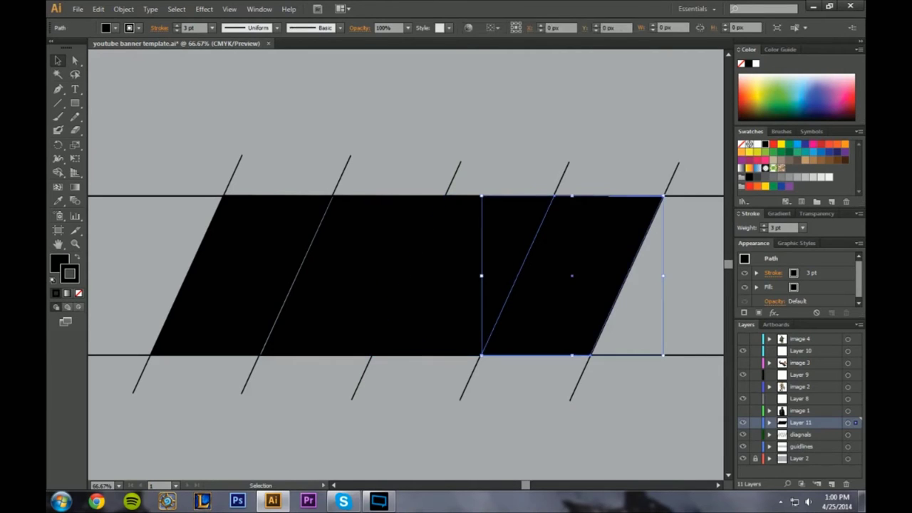
{"action": "left_click", "coordinate": [655, 313]}
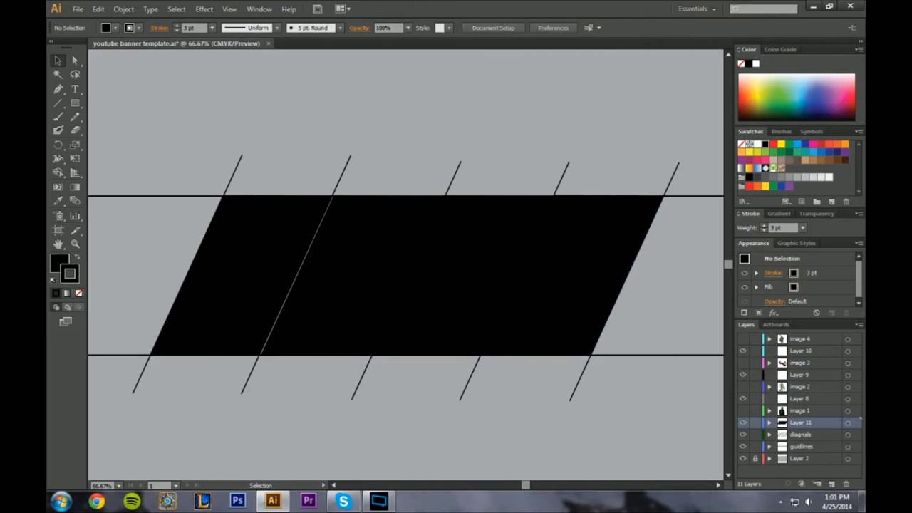
{"action": "left_click", "coordinate": [350, 270]}
{"action": "key", "text": "ctrl+shift+a"}
{"action": "left_click", "coordinate": [350, 271]}
{"action": "key", "text": "ctrl+shift+a"}
Expand Layer 11 in the layer list to inspect its parallelogram paths
{"action": "left_click", "coordinate": [769, 423]}
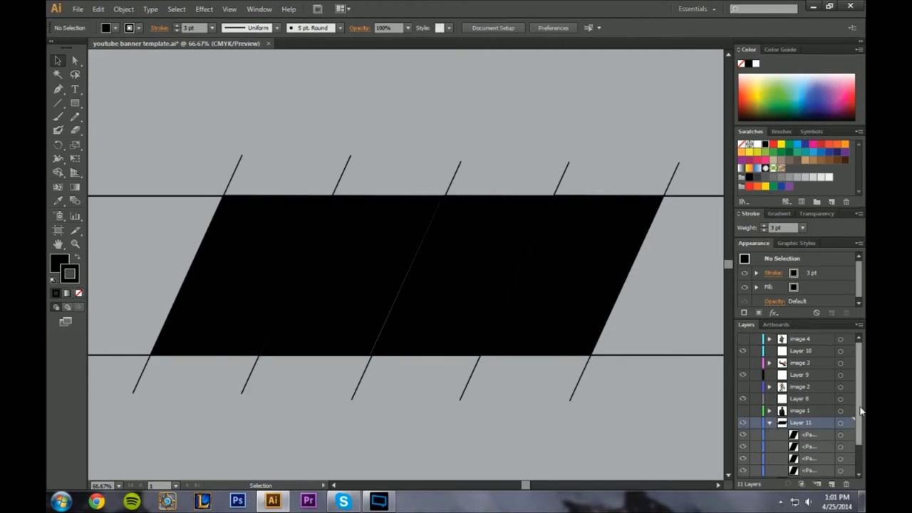
{"action": "scroll", "coordinate": [812, 427], "scroll_direction": "down", "scroll_amount": 2}
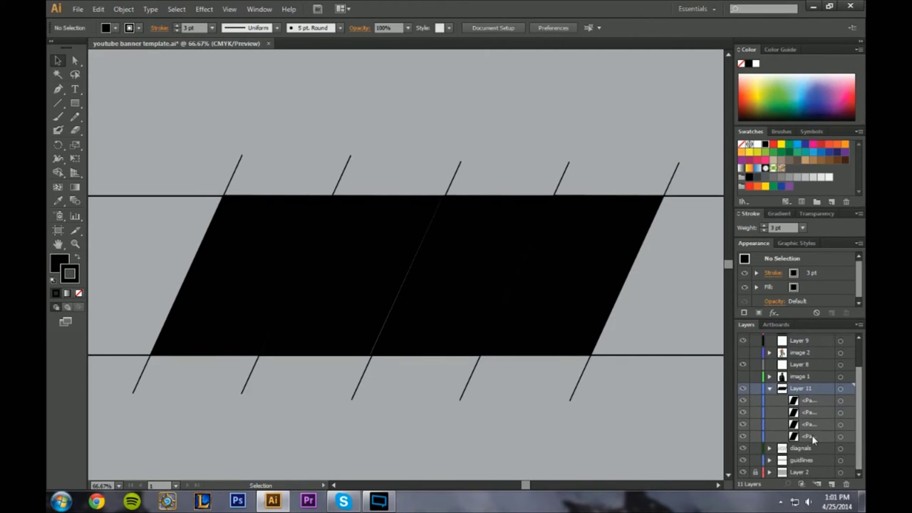
{"action": "left_click", "coordinate": [769, 389]}
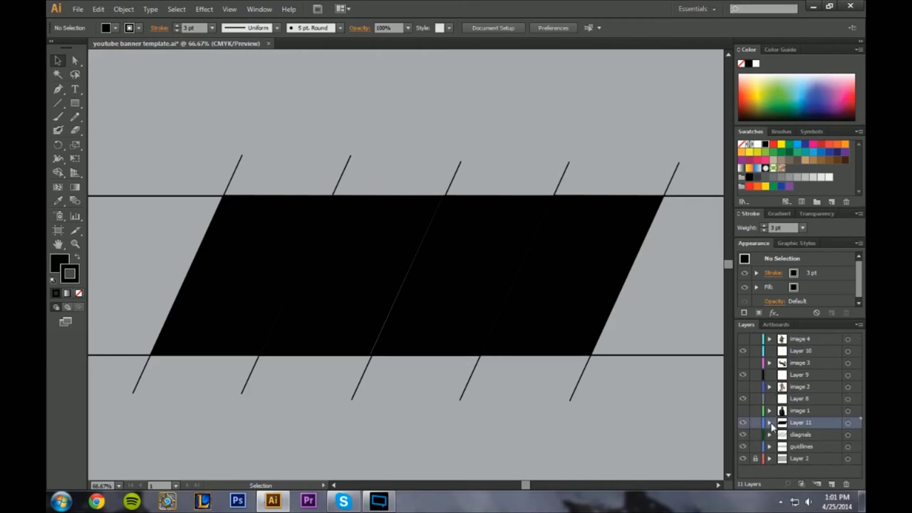
{"action": "left_click", "coordinate": [770, 424]}
{"action": "scroll", "coordinate": [846, 398], "scroll_direction": "down", "scroll_amount": 3}
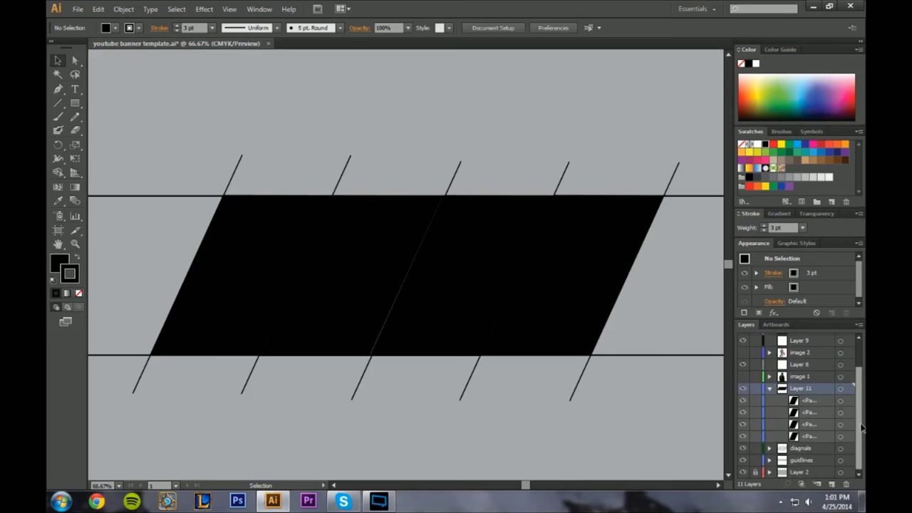
Remove the stroke from the black parallelograms, leaving only their black fill
{"action": "left_click", "coordinate": [240, 278]}
{"action": "left_click", "coordinate": [70, 274]}
{"action": "left_click", "coordinate": [78, 293]}
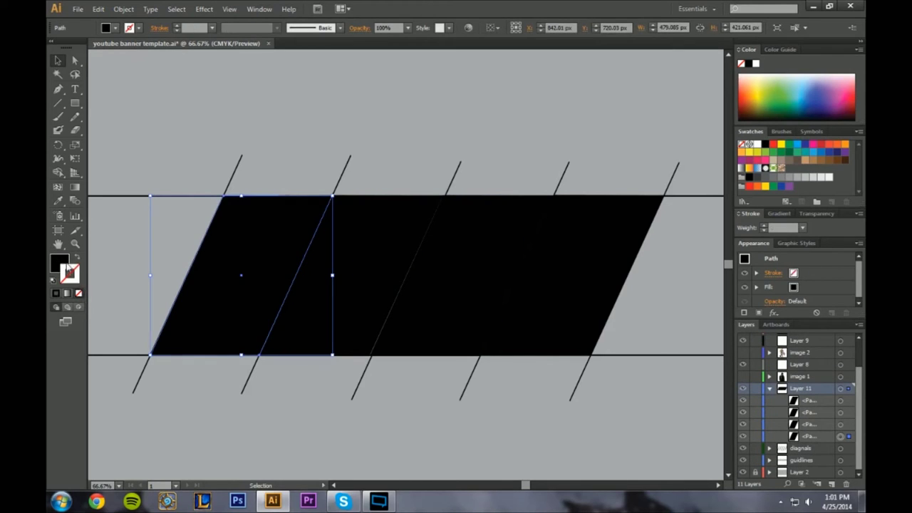
{"action": "left_click", "coordinate": [350, 275]}
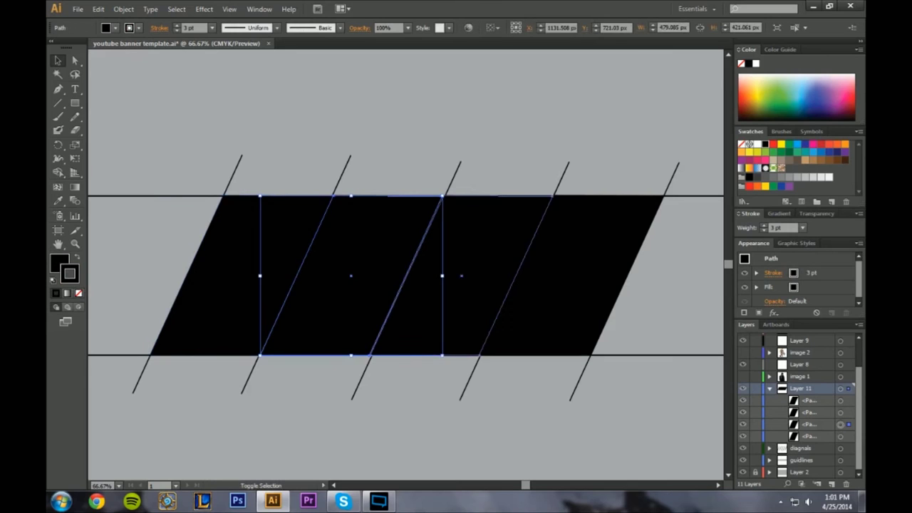
{"action": "left_click", "coordinate": [461, 275], "text": "shift"}
{"action": "left_click", "coordinate": [79, 293]}
{"action": "left_click", "coordinate": [142, 279]}
Nudge the second parallelogram left to even out its gaps and check the spacing of the other panels
{"action": "left_click", "coordinate": [242, 275]}
{"action": "left_click", "coordinate": [352, 275]}
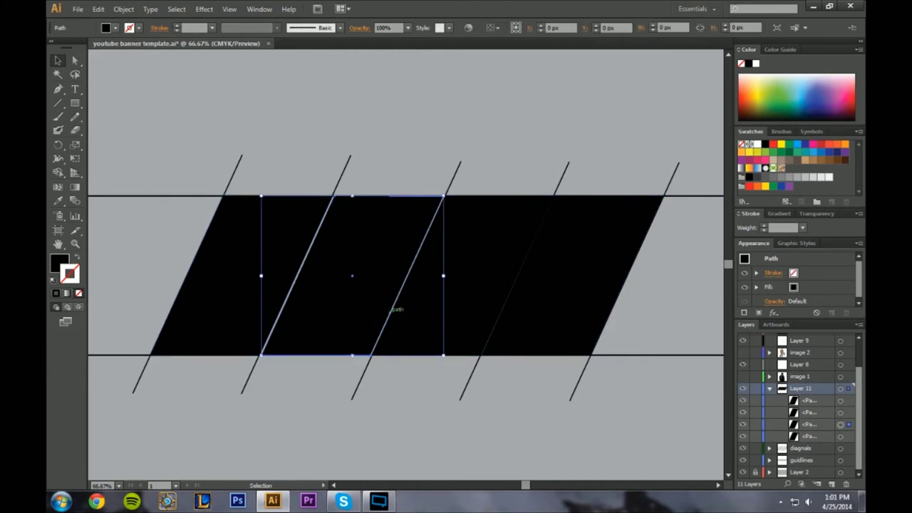
{"action": "left_click", "coordinate": [241, 275]}
{"action": "left_click", "coordinate": [352, 275]}
{"action": "key", "text": "Left"}
{"action": "key", "text": "Left"}
{"action": "key", "text": "ctrl+shift+a"}
{"action": "left_click", "coordinate": [463, 275]}
{"action": "key", "text": "ctrl+shift+a"}
{"action": "left_click", "coordinate": [572, 275]}
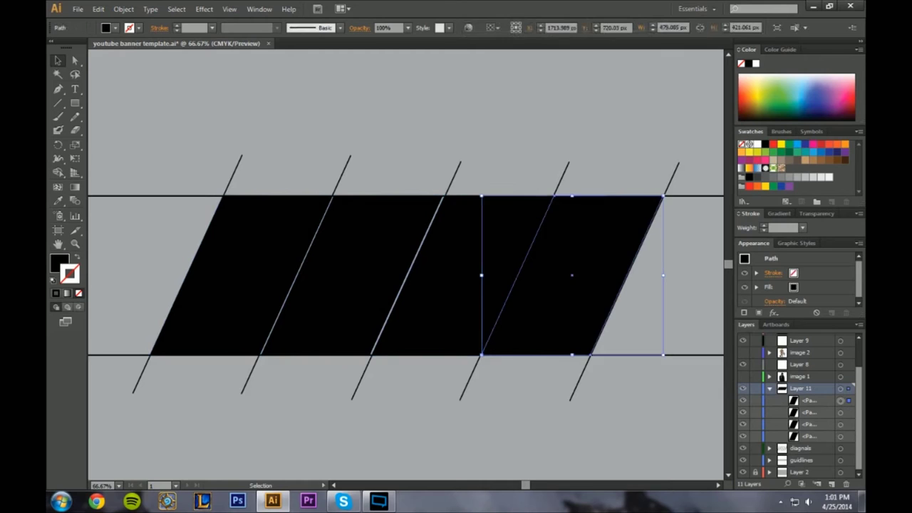
{"action": "key", "text": "ctrl+shift+a"}
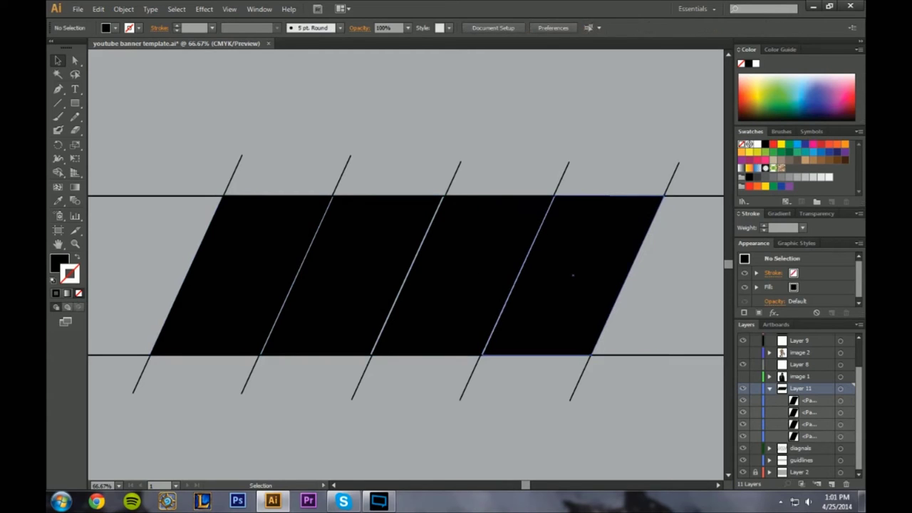
{"action": "left_click", "coordinate": [351, 275]}
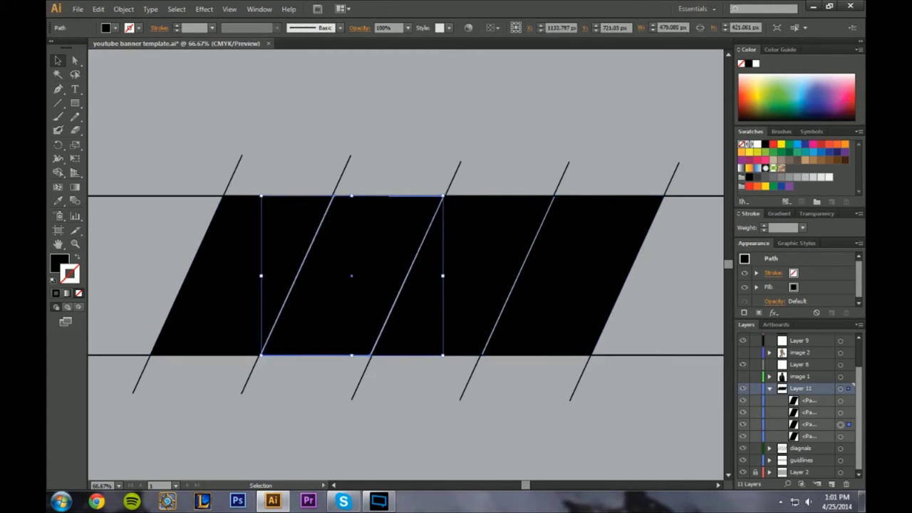
{"action": "key", "text": "ctrl+shift+a"}
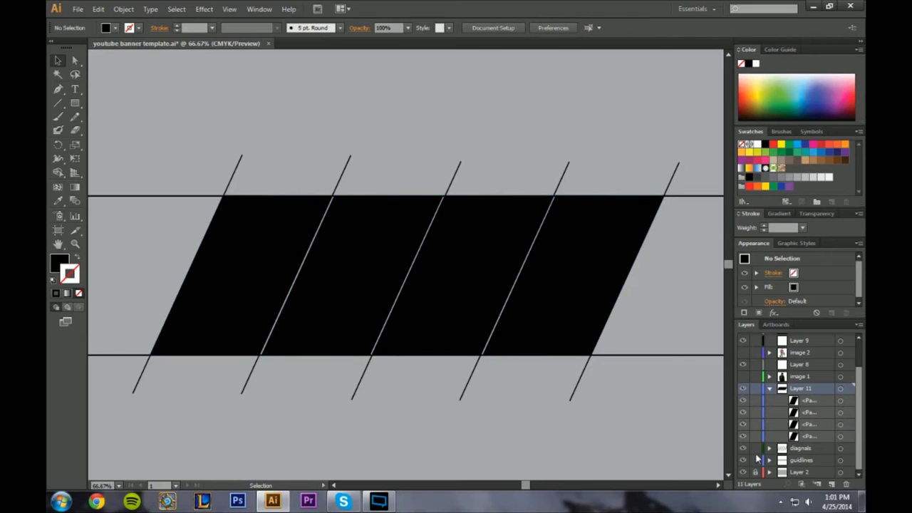
Hide the diagnals layer and nudge the third parallelogram slightly right to balance the gaps beside it
{"action": "left_click", "coordinate": [743, 447]}
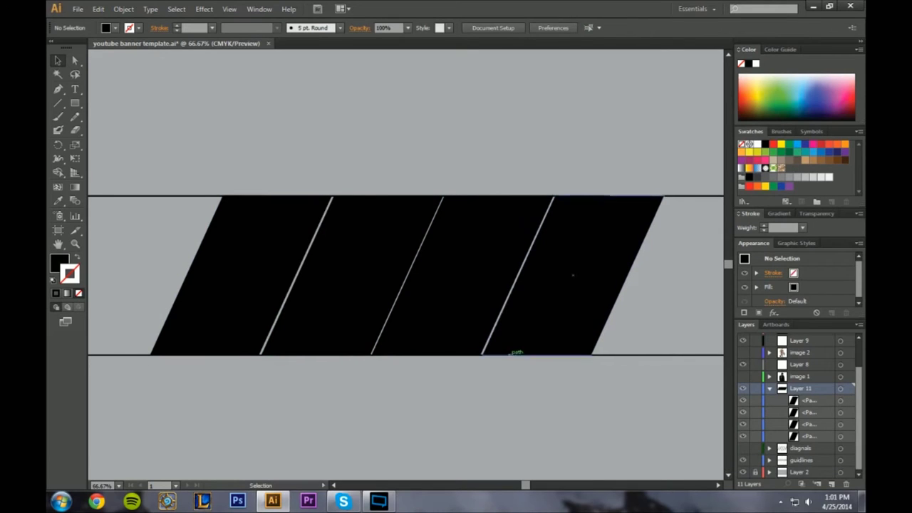
{"action": "left_click", "coordinate": [491, 313]}
{"action": "key", "text": "Right"}
{"action": "left_click", "coordinate": [534, 389]}
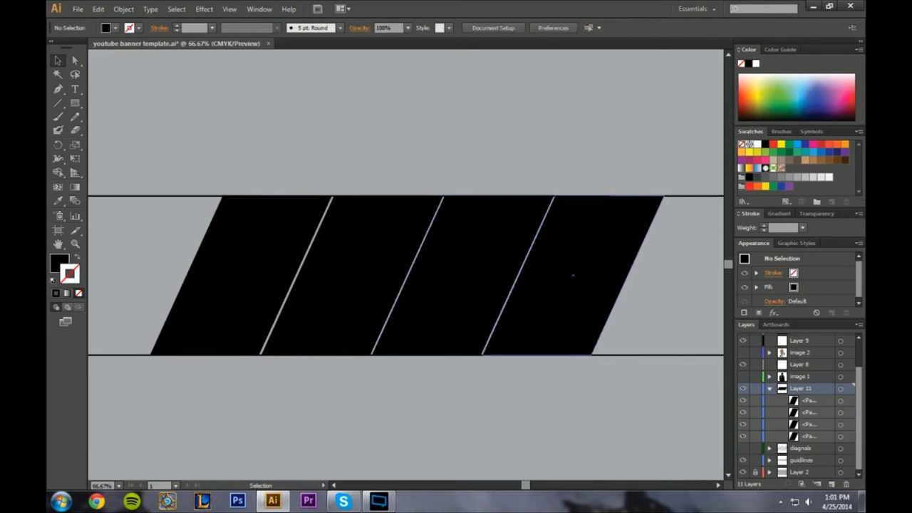
Nudge the second parallelogram left and the fourth one right so the gaps between all panels match
{"action": "left_click", "coordinate": [349, 299]}
{"action": "key", "text": "Right"}
{"action": "key", "text": "Left"}
{"action": "key", "text": "Left"}
{"action": "left_click", "coordinate": [463, 389]}
{"action": "left_click", "coordinate": [567, 285]}
{"action": "key", "text": "Right"}
{"action": "key", "text": "ctrl+shift+a"}
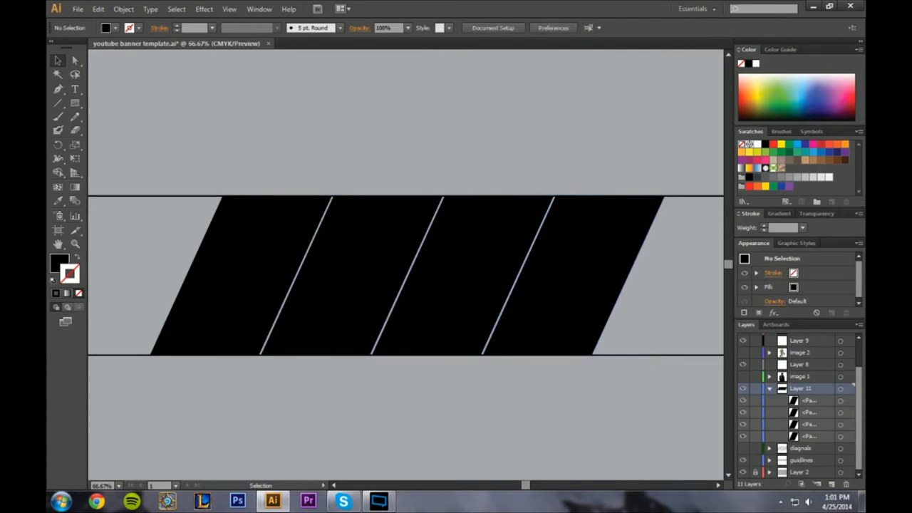
Make the image 1, image 2, image 3 and image 4 layers visible
{"action": "left_click", "coordinate": [743, 376]}
{"action": "left_click", "coordinate": [742, 352]}
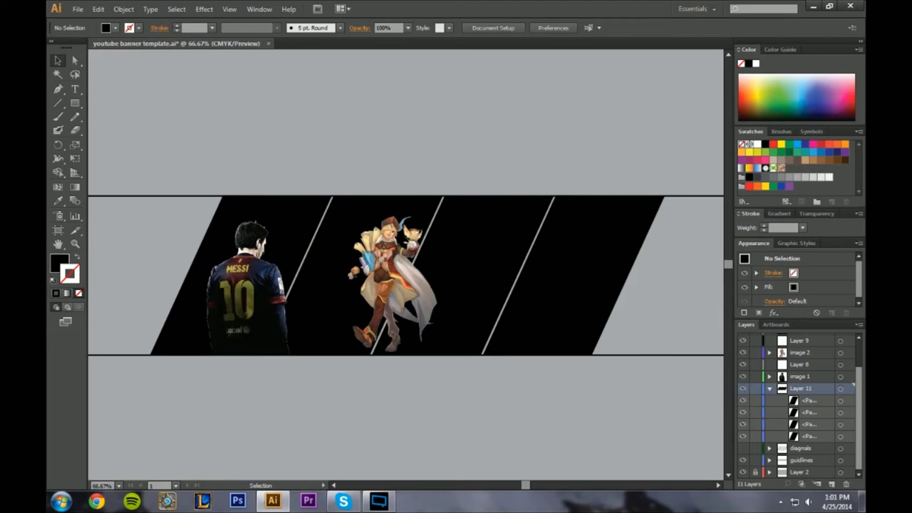
{"action": "scroll", "coordinate": [783, 384], "scroll_direction": "up", "scroll_amount": 2}
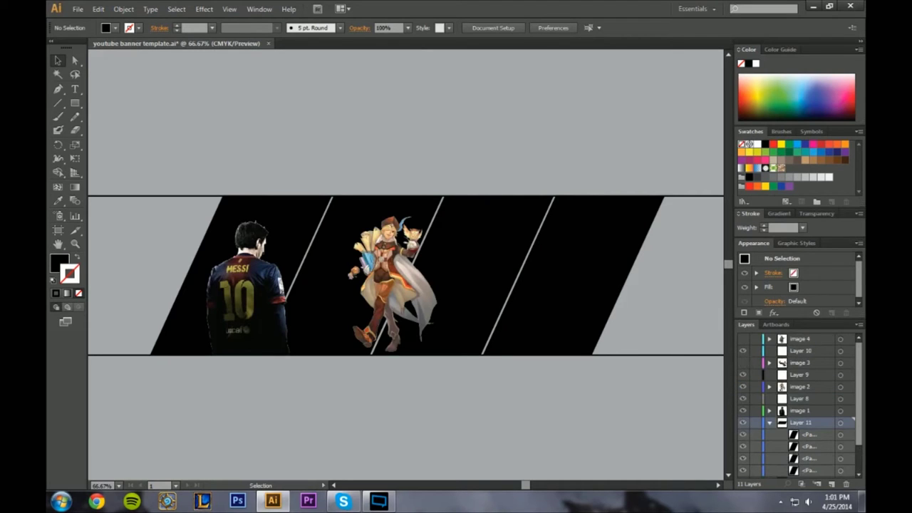
{"action": "left_click", "coordinate": [742, 362]}
{"action": "left_click", "coordinate": [743, 339]}
Position the samurai image in the fourth panel and scale the kicking fighter down to about 413 by 318 px
{"action": "left_click_drag", "start_coordinate": [584, 298], "coordinate": [568, 312]}
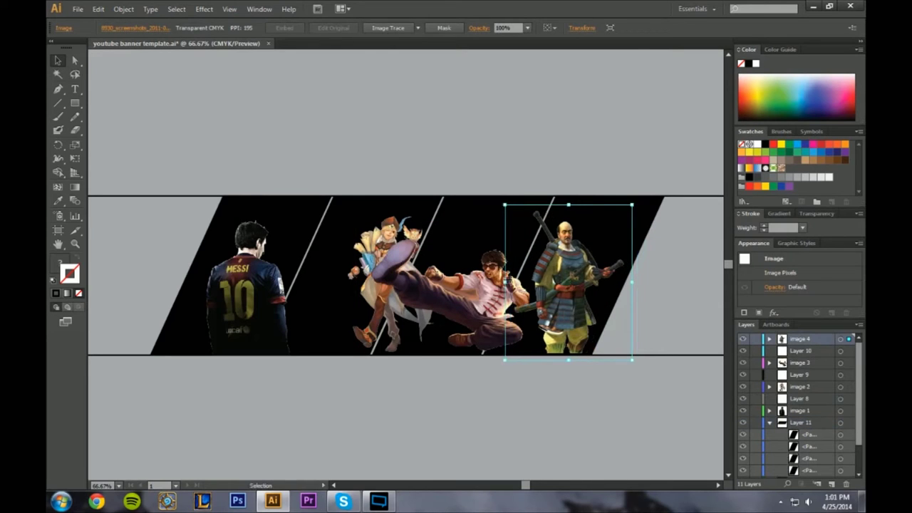
{"action": "left_click", "coordinate": [481, 299]}
{"action": "left_click_drag", "start_coordinate": [481, 299], "coordinate": [466, 299]}
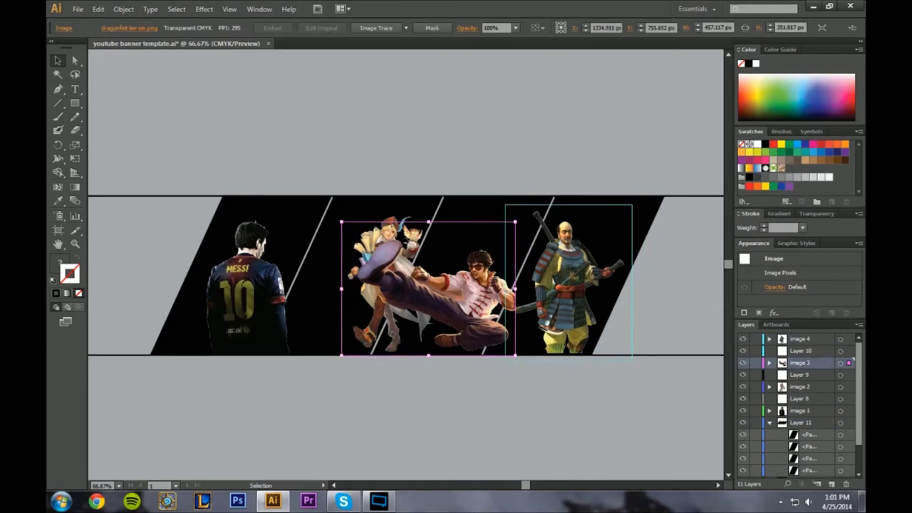
{"action": "left_click_drag", "start_coordinate": [515, 222], "coordinate": [499, 234]}
Rearrange the images so the fighter sits in the first panel, the caped character in the second and the footballer in the third
{"action": "left_click_drag", "start_coordinate": [484, 312], "coordinate": [272, 152]}
{"action": "left_click_drag", "start_coordinate": [262, 280], "coordinate": [463, 285]}
{"action": "left_click_drag", "start_coordinate": [383, 281], "coordinate": [342, 281]}
{"action": "left_click_drag", "start_coordinate": [241, 150], "coordinate": [260, 302]}
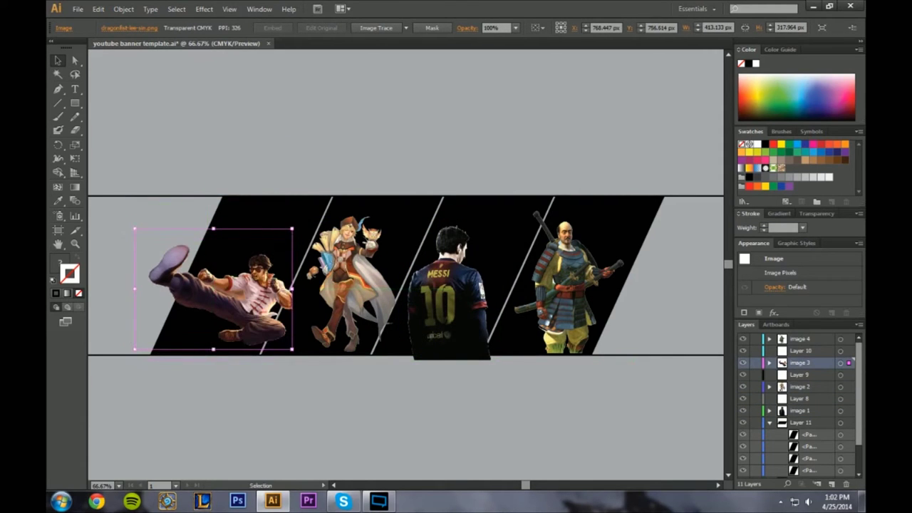
Fine-tune the positions of the footballer, caped character and kicking fighter within their panels
{"action": "mouse_move", "coordinate": [453, 320]}
{"action": "left_mouse_down"}
{"action": "mouse_move", "coordinate": [453, 304]}
{"action": "mouse_move", "coordinate": [453, 314]}
{"action": "left_mouse_up"}
{"action": "mouse_move", "coordinate": [357, 287]}
{"action": "left_mouse_down"}
{"action": "mouse_move", "coordinate": [346, 292]}
{"action": "mouse_move", "coordinate": [358, 284]}
{"action": "left_mouse_up"}
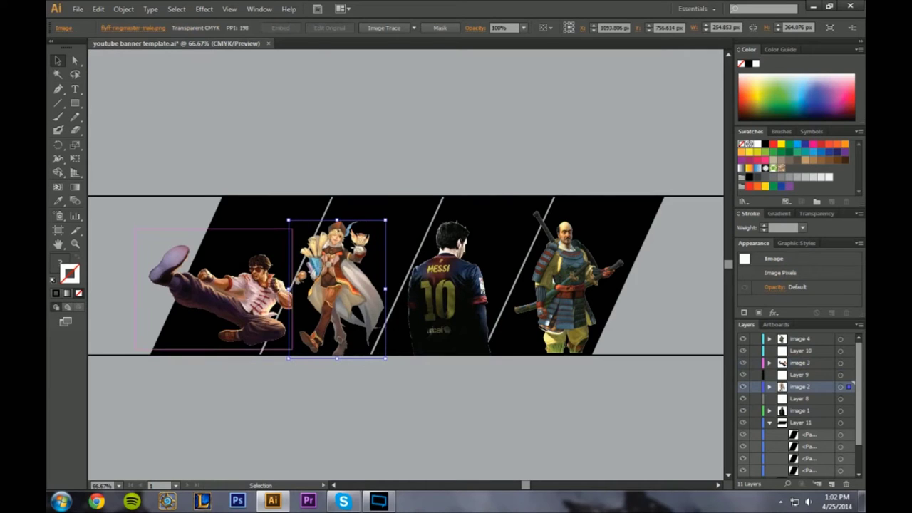
{"action": "left_click", "coordinate": [255, 302]}
{"action": "mouse_move", "coordinate": [255, 302]}
{"action": "left_mouse_down"}
{"action": "mouse_move", "coordinate": [285, 296]}
{"action": "mouse_move", "coordinate": [251, 308]}
{"action": "left_mouse_up"}
{"action": "left_click", "coordinate": [257, 399]}
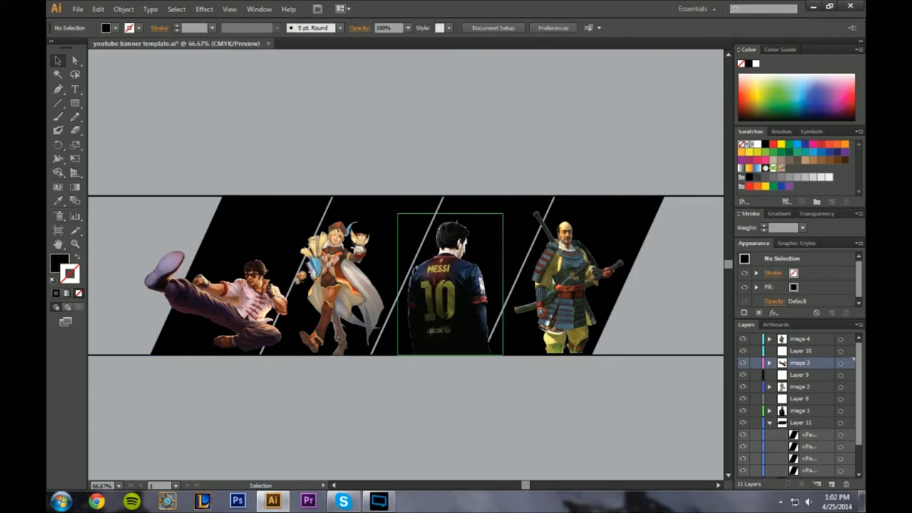
Shift the footballer image slightly left in the third panel and enlarge it to about 285 by 384 px
{"action": "left_click_drag", "start_coordinate": [478, 306], "coordinate": [470, 307]}
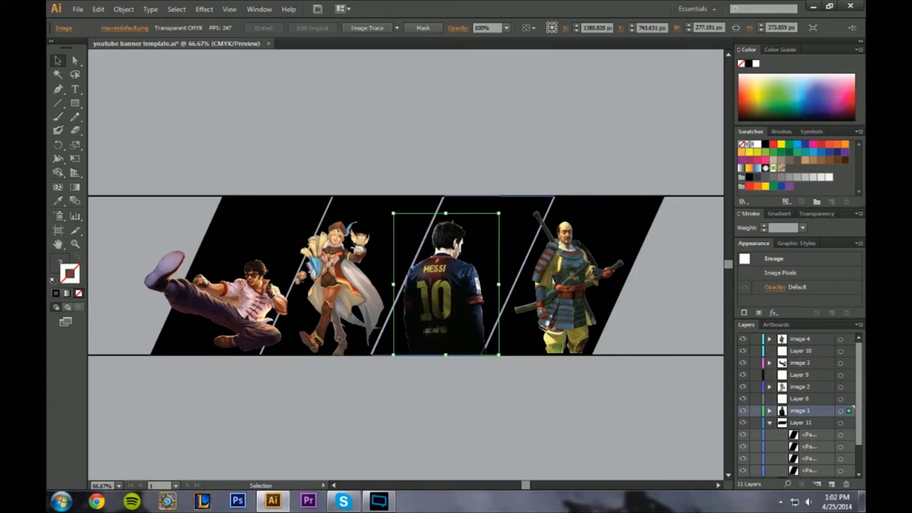
{"action": "left_click_drag", "start_coordinate": [498, 213], "coordinate": [501, 210]}
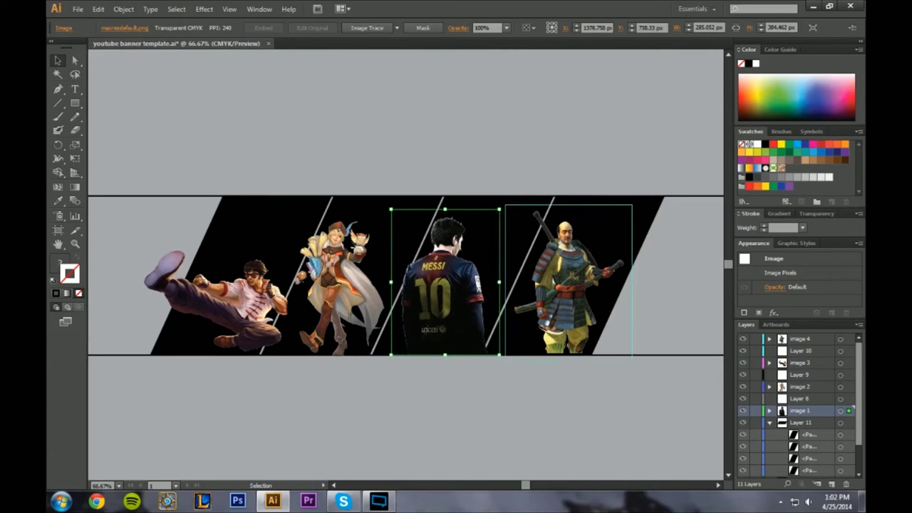
Enlarge the samurai image slightly and nudge it left within the fourth panel
{"action": "left_click", "coordinate": [632, 205]}
{"action": "left_click_drag", "start_coordinate": [632, 205], "coordinate": [634, 201]}
{"action": "key", "text": "Left"}
{"action": "key", "text": "Left"}
{"action": "key", "text": "Left"}
{"action": "key", "text": "Left"}
{"action": "key", "text": "Left"}
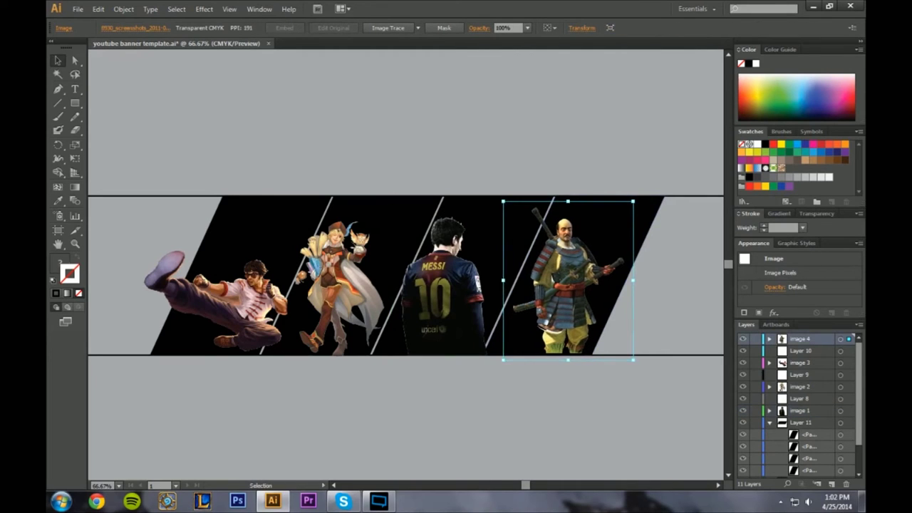
{"action": "left_click", "coordinate": [563, 166]}
Enlarge the caped character in the second panel to about 264 by 378 px
{"action": "left_click", "coordinate": [362, 277]}
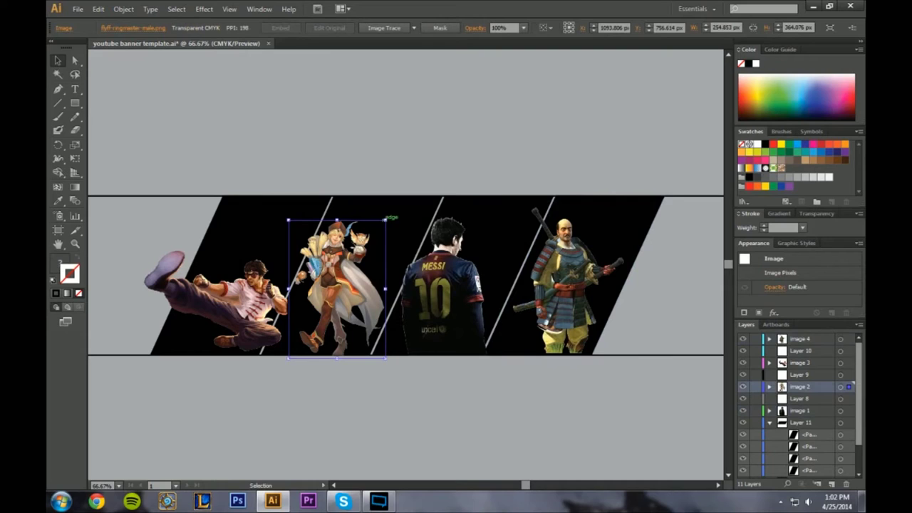
{"action": "left_click_drag", "start_coordinate": [385, 221], "coordinate": [389, 215]}
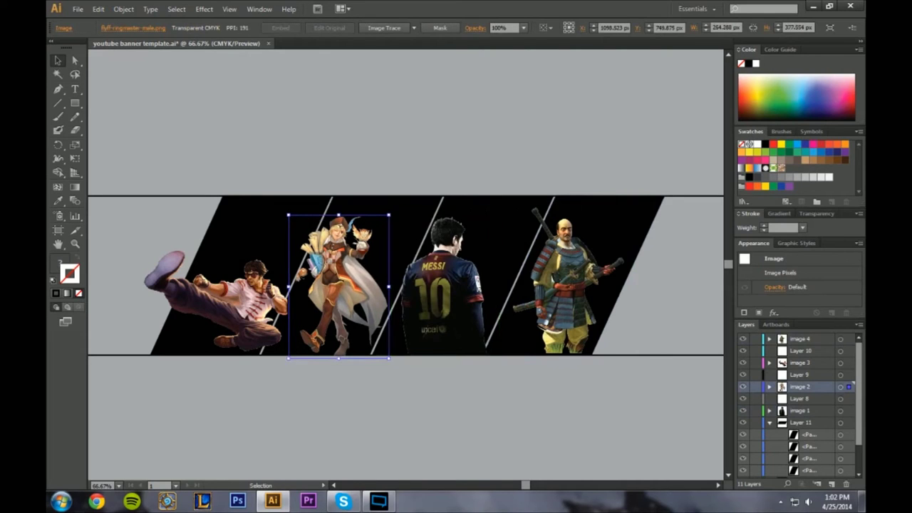
{"action": "left_click", "coordinate": [385, 173]}
{"action": "left_click", "coordinate": [339, 274]}
{"action": "left_click", "coordinate": [379, 170]}
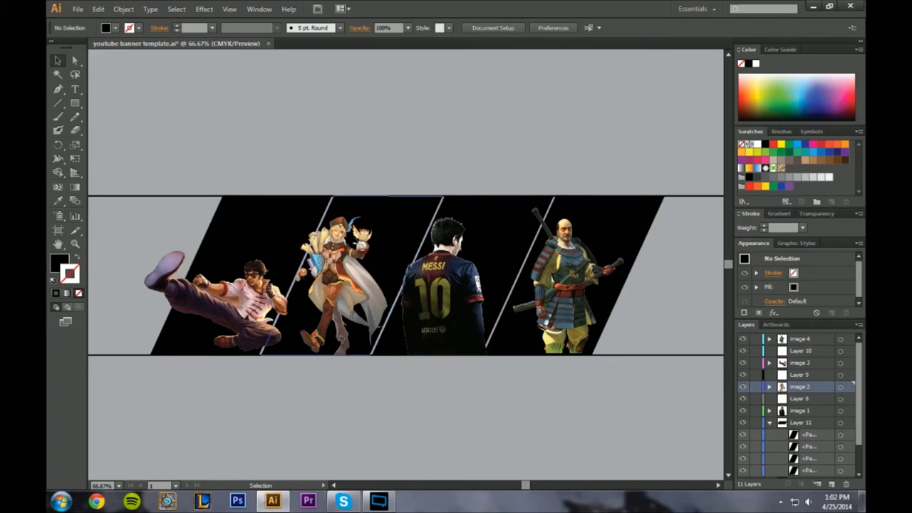
Examine which black panel paths are grouped inside Layer 11
{"action": "left_click", "coordinate": [356, 284]}
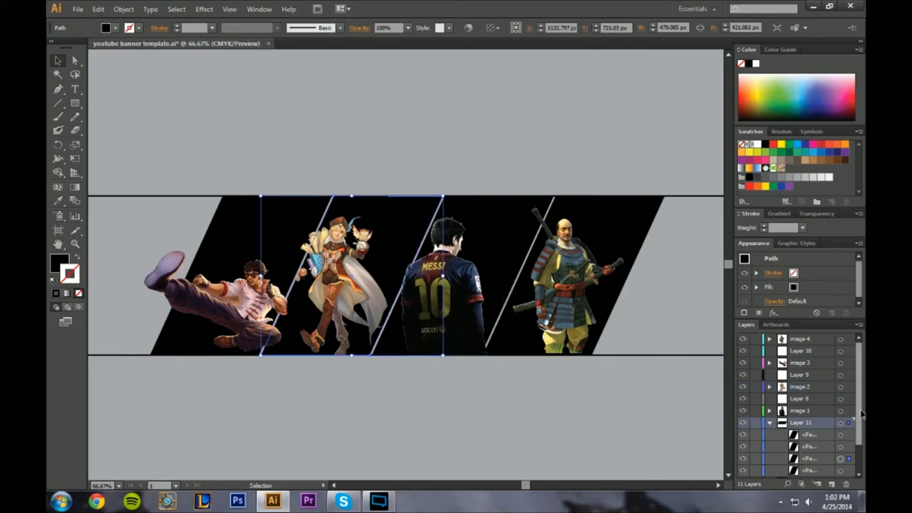
{"action": "scroll", "coordinate": [861, 414], "scroll_direction": "down", "scroll_amount": 1}
{"action": "left_click", "coordinate": [815, 427]}
{"action": "left_click", "coordinate": [814, 438]}
{"action": "left_click", "coordinate": [687, 429]}
{"action": "left_click", "coordinate": [813, 431]}
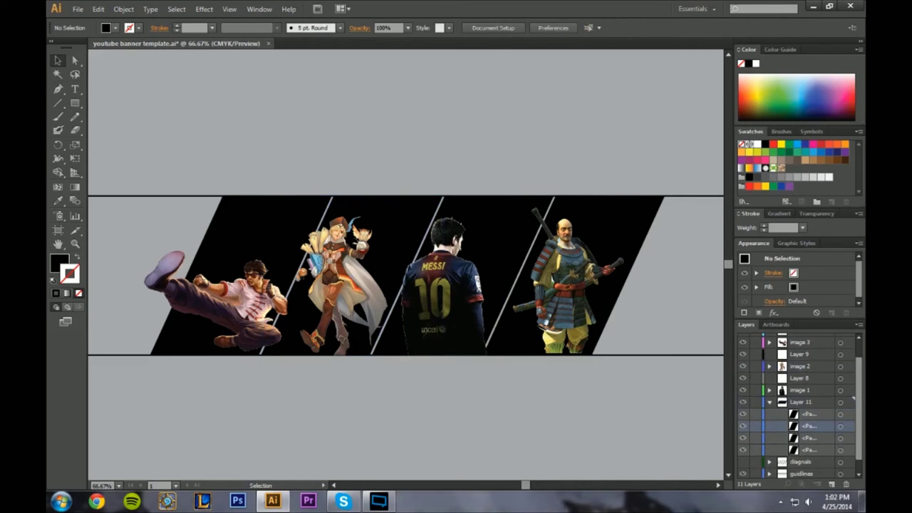
{"action": "left_click", "coordinate": [769, 401]}
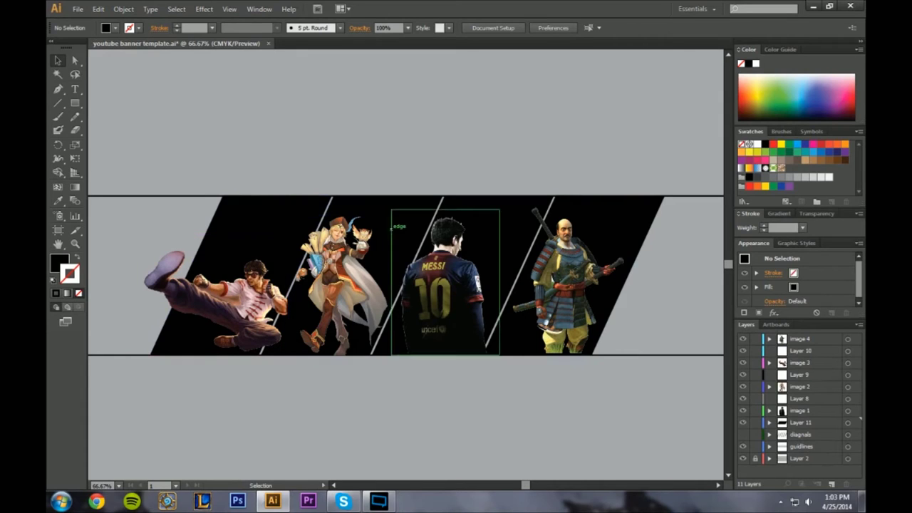
Distribute three of the panel paths from Layer 11 into Layer 8, Layer 9 and Layer 10, one path per layer
{"action": "left_click", "coordinate": [396, 207]}
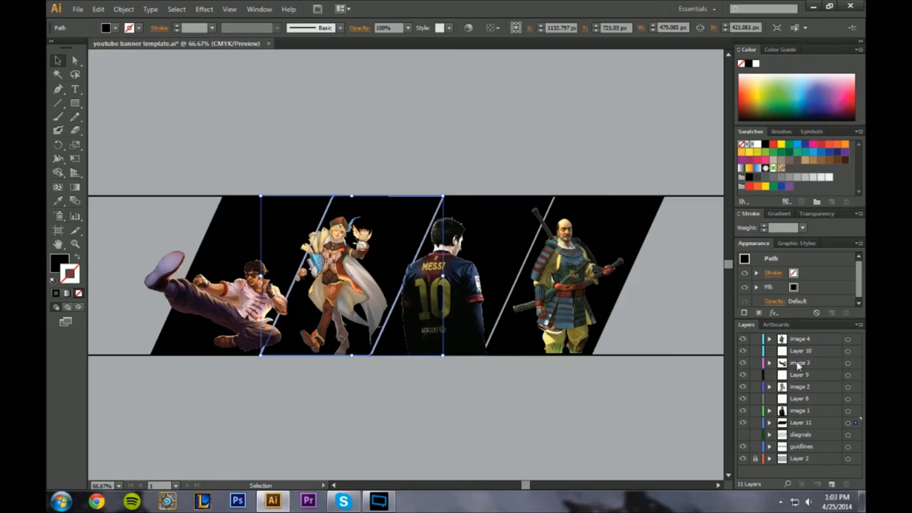
{"action": "left_click_drag", "start_coordinate": [798, 340], "coordinate": [798, 340]}
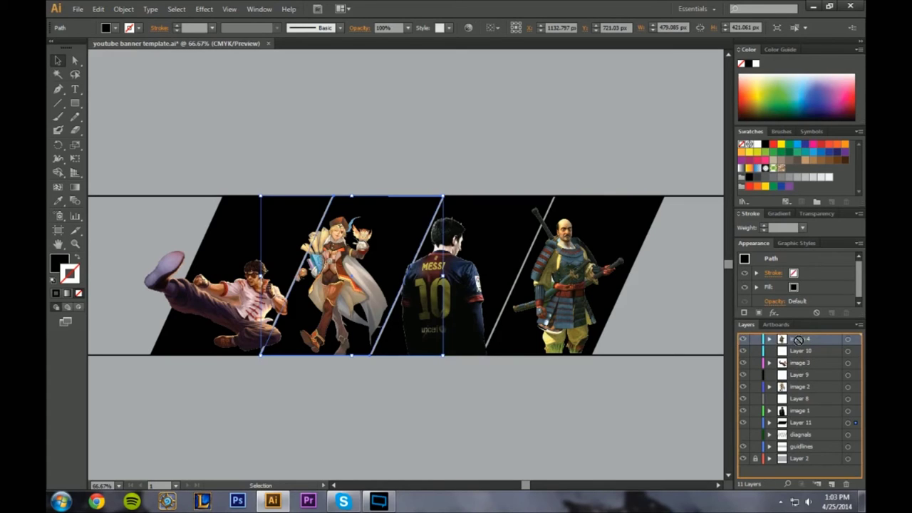
{"action": "left_click", "coordinate": [769, 422]}
{"action": "left_click_drag", "start_coordinate": [809, 436], "coordinate": [810, 372]}
{"action": "left_click_drag", "start_coordinate": [808, 437], "coordinate": [807, 356]}
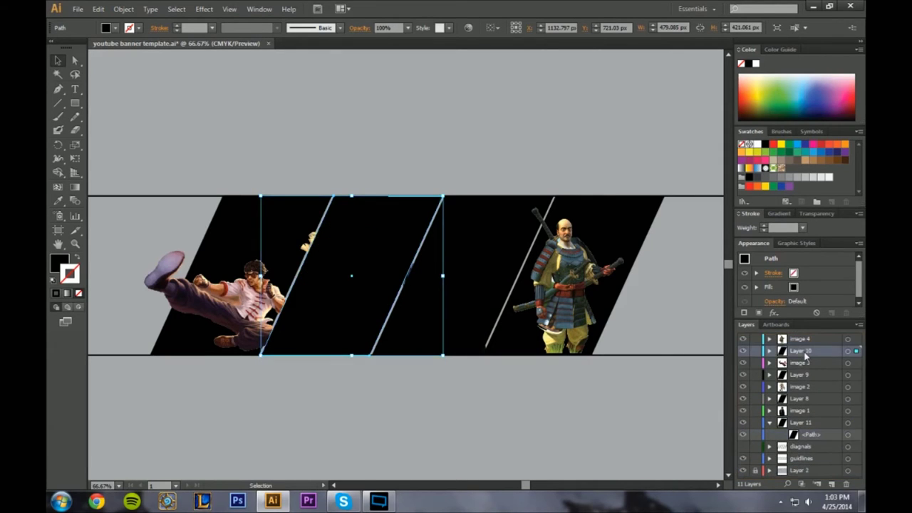
{"action": "left_click", "coordinate": [627, 407]}
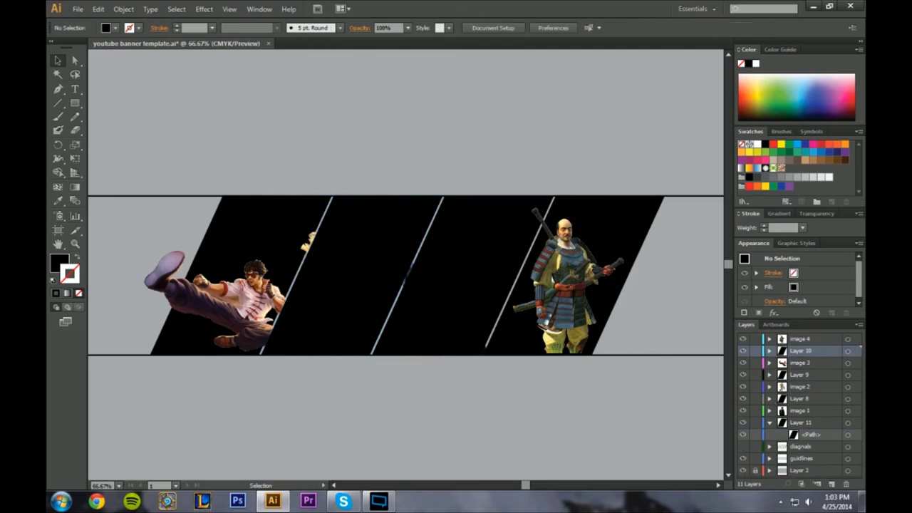
{"action": "left_click", "coordinate": [770, 423]}
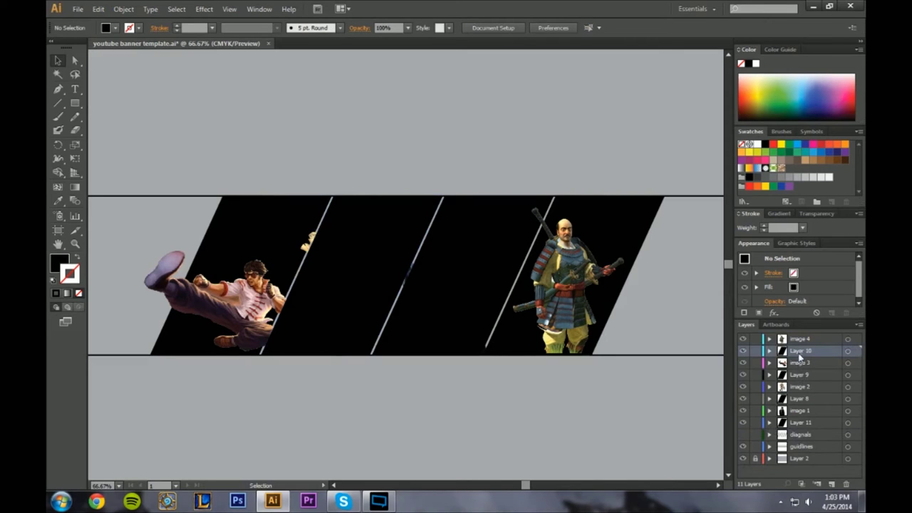
Swap the stacking positions of Layer 8 and Layer 10
{"action": "left_click", "coordinate": [799, 375]}
{"action": "left_click_drag", "start_coordinate": [799, 376], "coordinate": [807, 352]}
{"action": "left_click", "coordinate": [803, 351]}
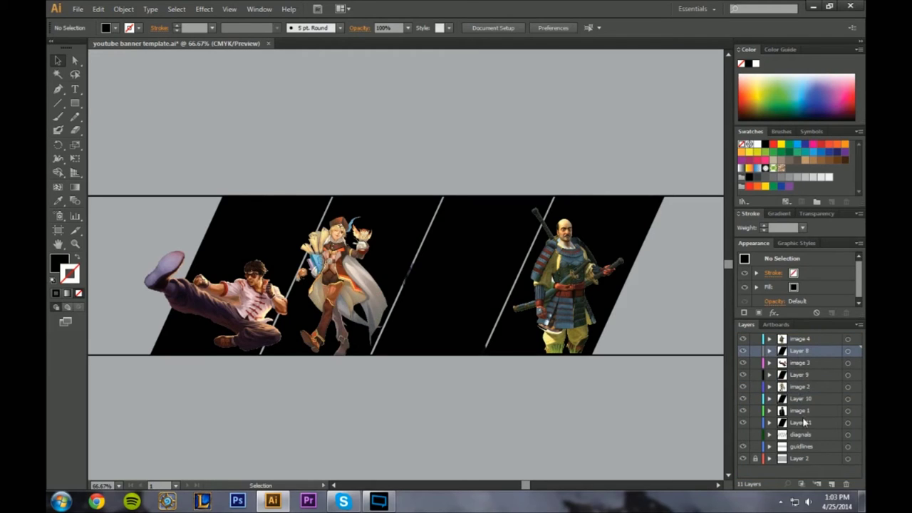
{"action": "mouse_move", "coordinate": [805, 426]}
{"action": "left_mouse_down"}
{"action": "mouse_move", "coordinate": [805, 406]}
{"action": "mouse_move", "coordinate": [808, 423]}
{"action": "left_mouse_up"}
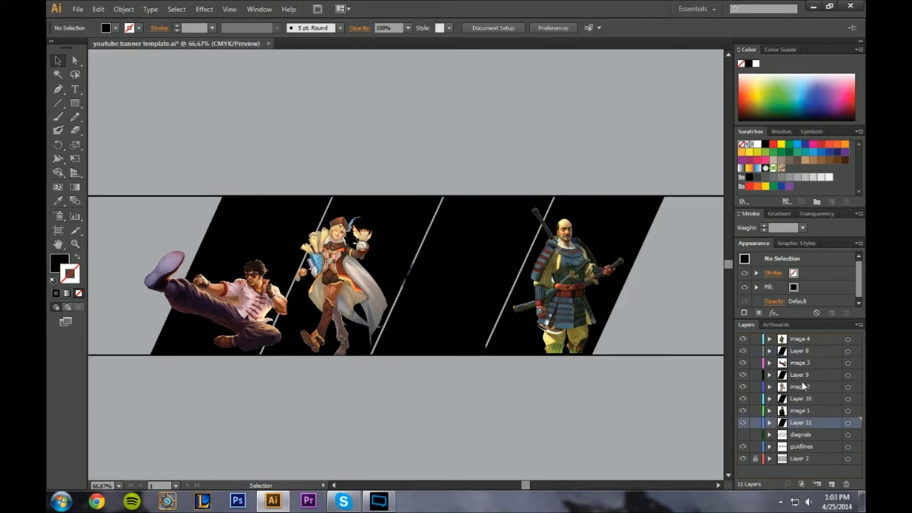
Move Layer 10 directly below Layer 11 and place Layer 8 between those two layers
{"action": "left_click_drag", "start_coordinate": [803, 375], "coordinate": [807, 429]}
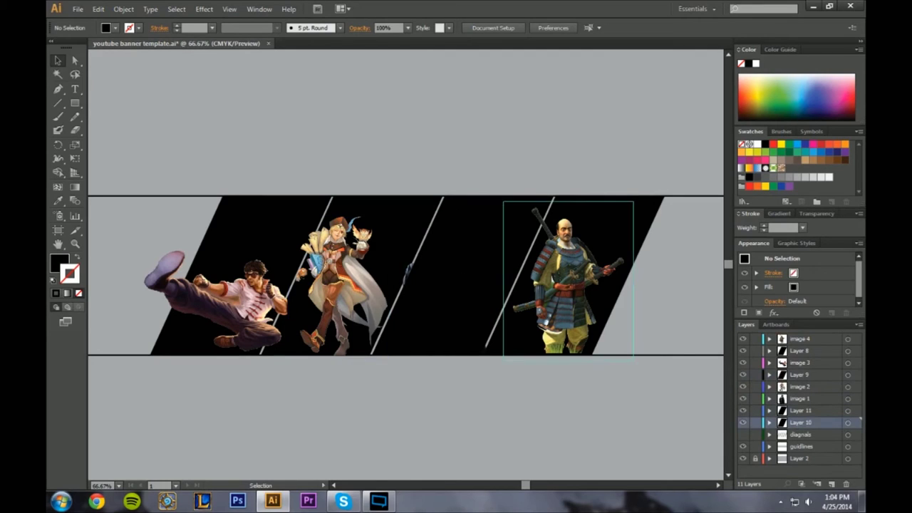
{"action": "left_click", "coordinate": [462, 276]}
{"action": "left_click_drag", "start_coordinate": [799, 350], "coordinate": [811, 415]}
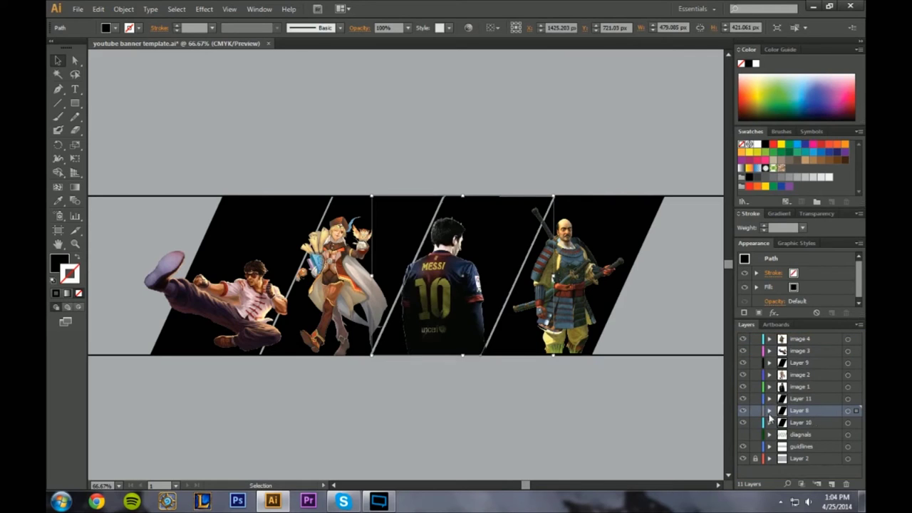
Try moving Layer 10 up to directly below the image 4 layer, and undo the reordering
{"action": "left_click_drag", "start_coordinate": [799, 423], "coordinate": [801, 351]}
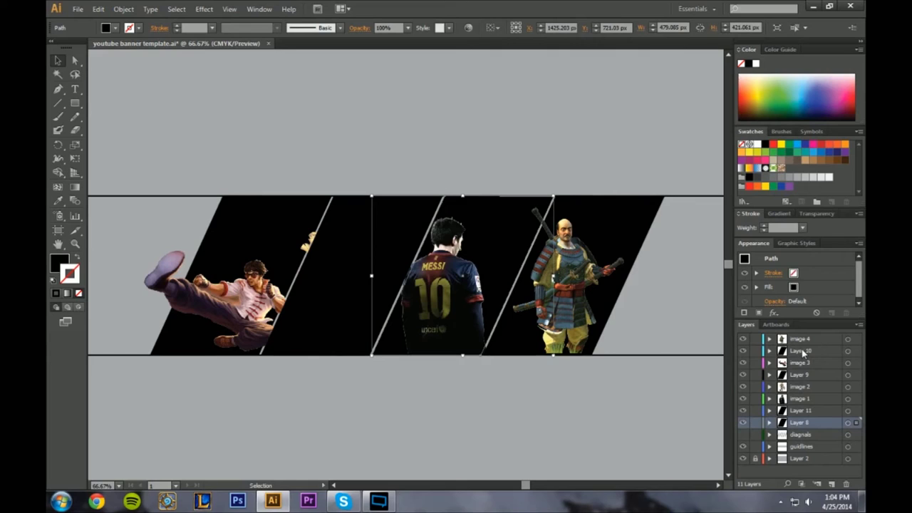
{"action": "key", "text": "ctrl+z"}
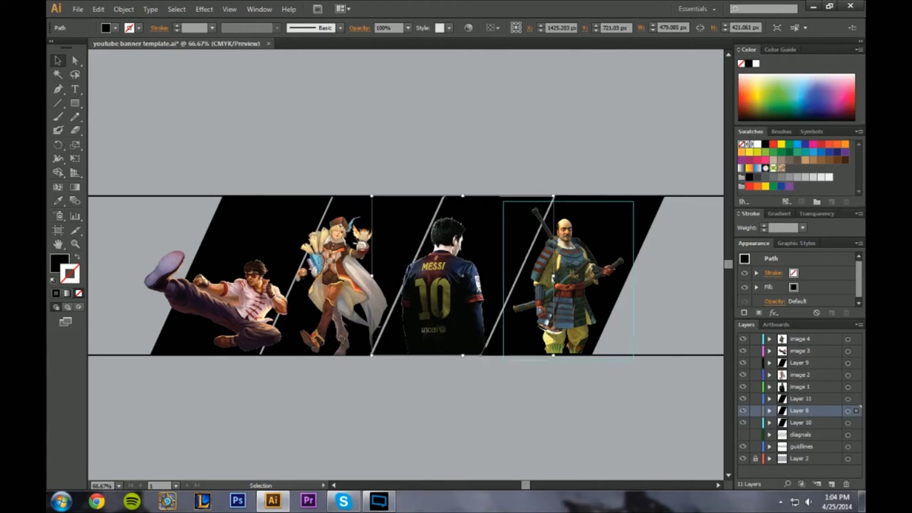
{"action": "left_click", "coordinate": [803, 411]}
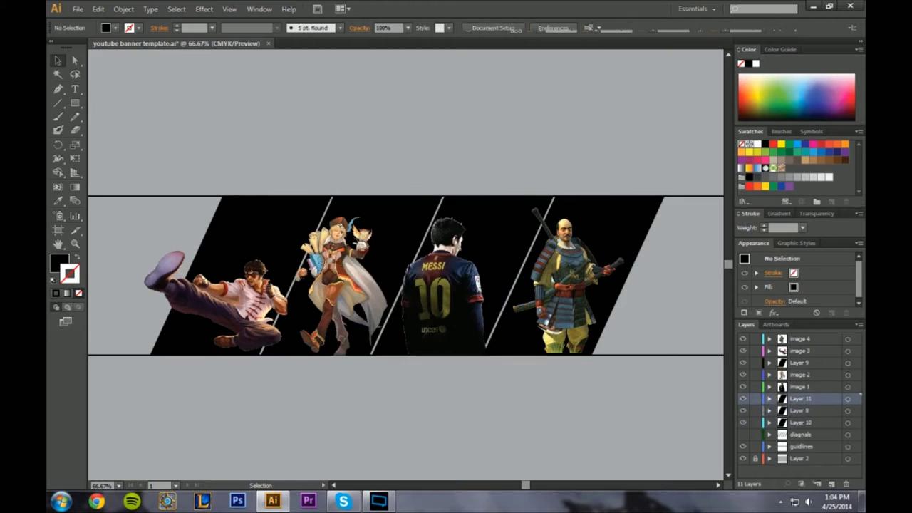
{"action": "left_click", "coordinate": [798, 423]}
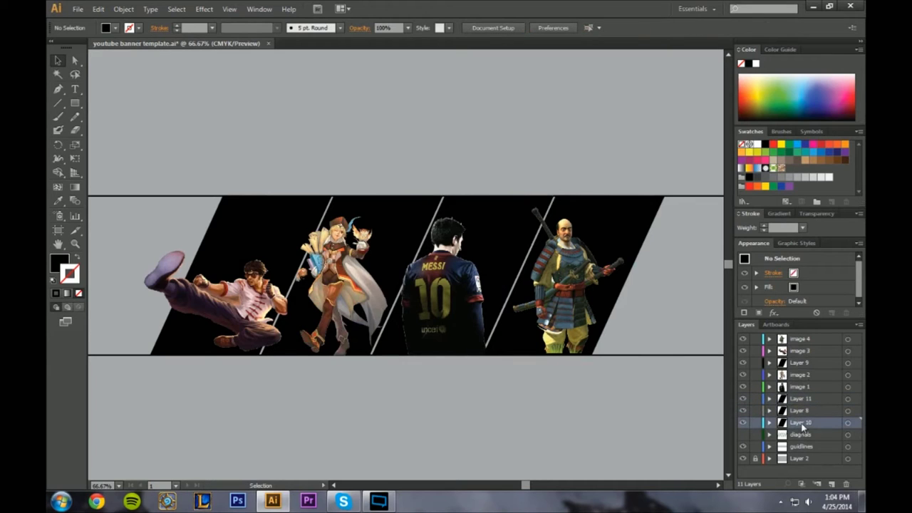
{"action": "key", "text": "ctrl+t"}
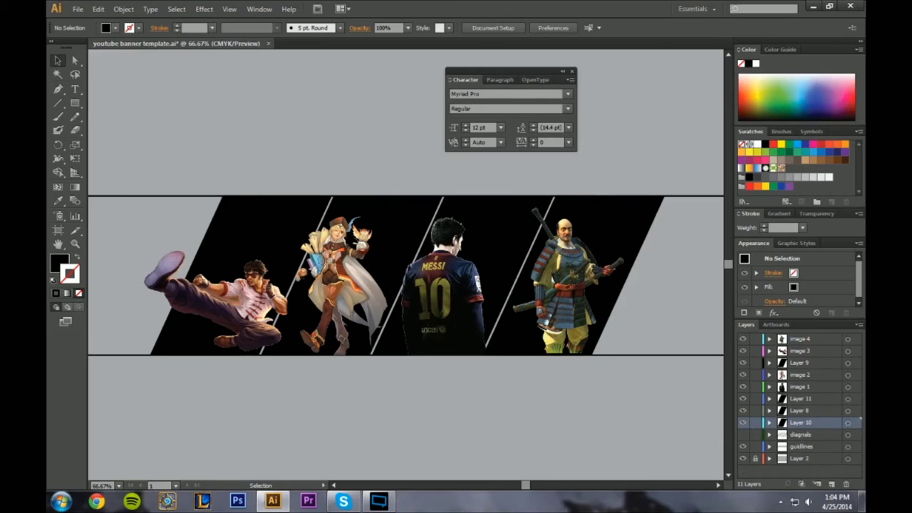
{"action": "left_click", "coordinate": [571, 71]}
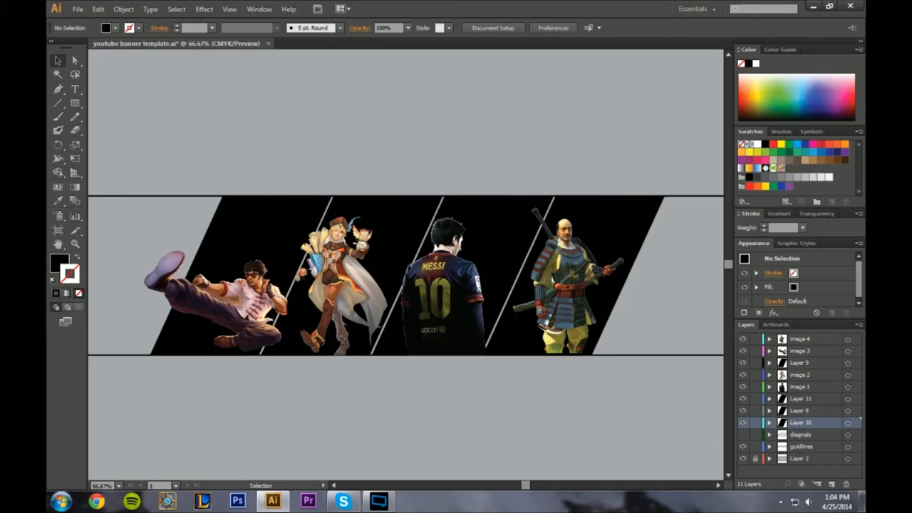
Identify the layers of the panel shapes and move the second panel's Layer 10 between image 2 and image 1
{"action": "left_click", "coordinate": [642, 217]}
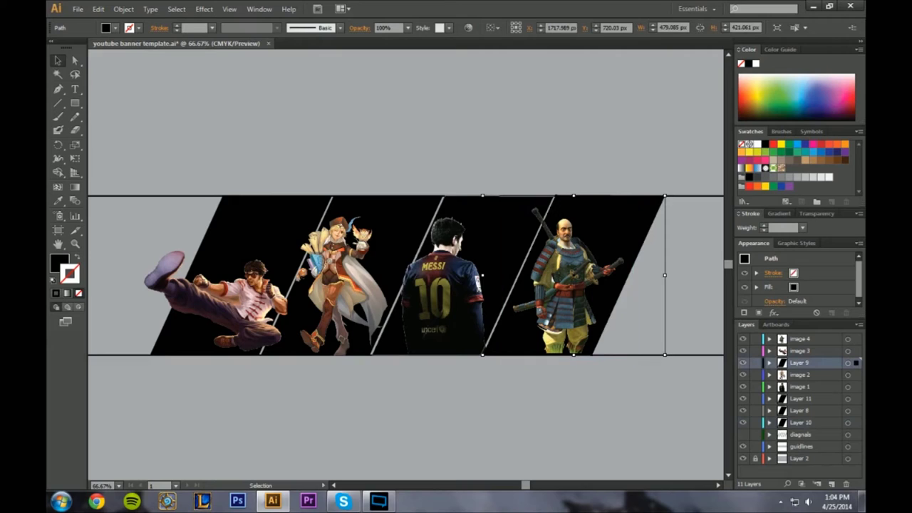
{"action": "left_click", "coordinate": [499, 226]}
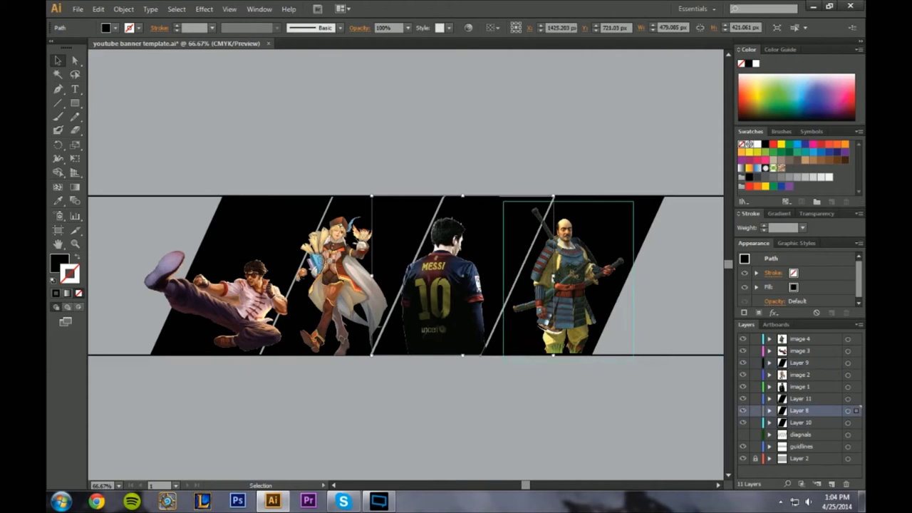
{"action": "left_click_drag", "start_coordinate": [801, 412], "coordinate": [802, 411]}
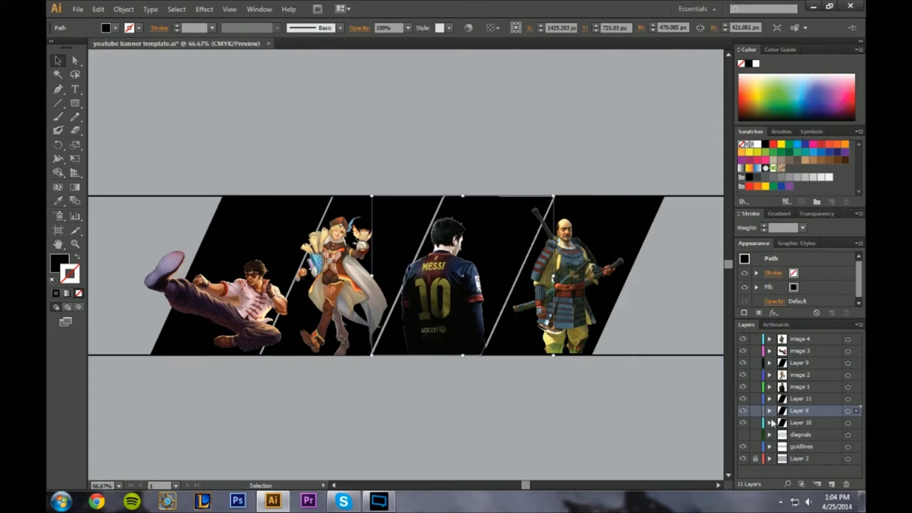
{"action": "left_click", "coordinate": [396, 227]}
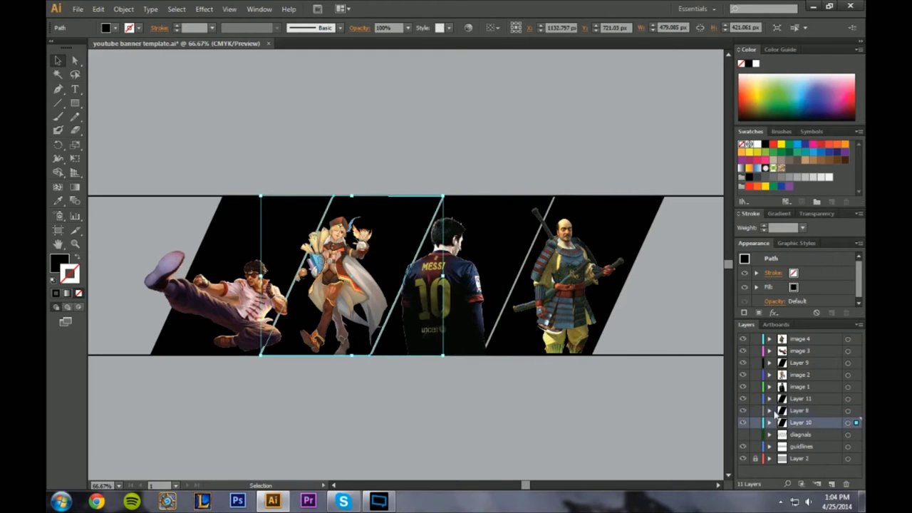
{"action": "left_click_drag", "start_coordinate": [797, 423], "coordinate": [802, 387]}
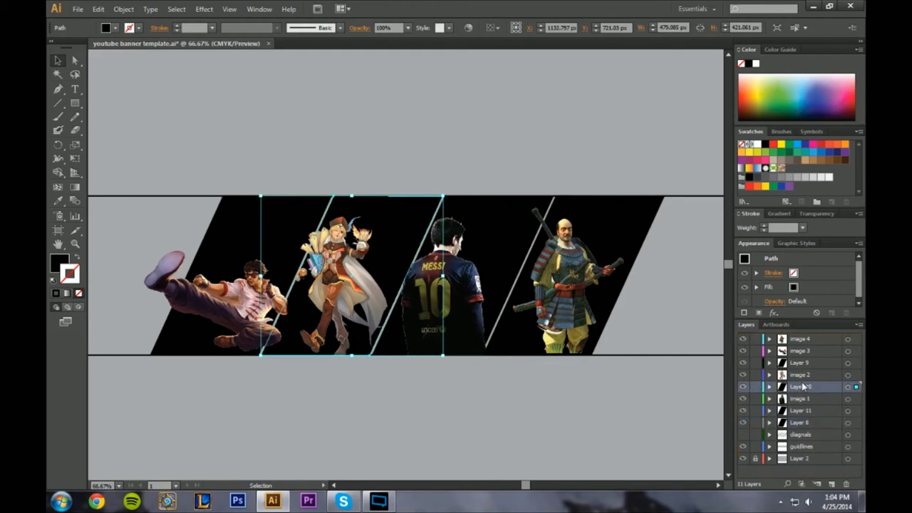
Move the first panel's Layer 11 above image 2 and the fourth panel's Layer 9 between image 4 and image 3
{"action": "left_click", "coordinate": [802, 411]}
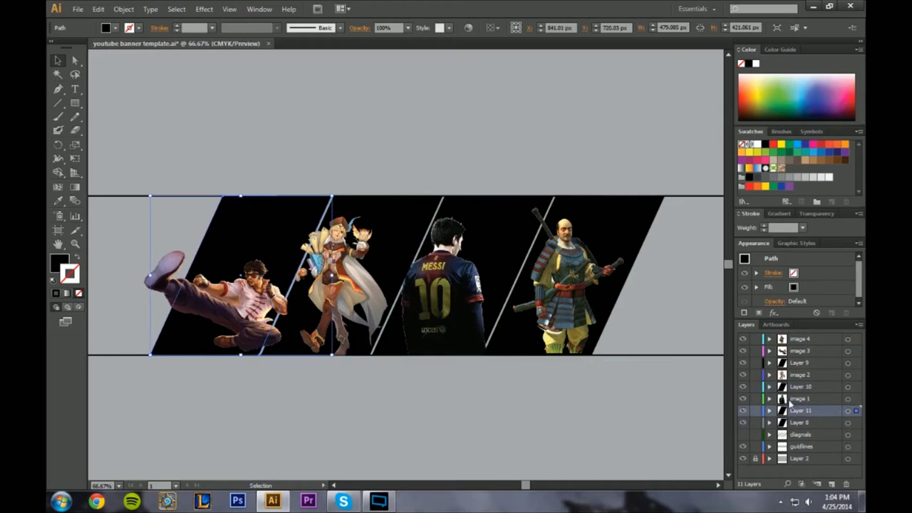
{"action": "left_click_drag", "start_coordinate": [801, 413], "coordinate": [803, 359]}
{"action": "left_click", "coordinate": [632, 229]}
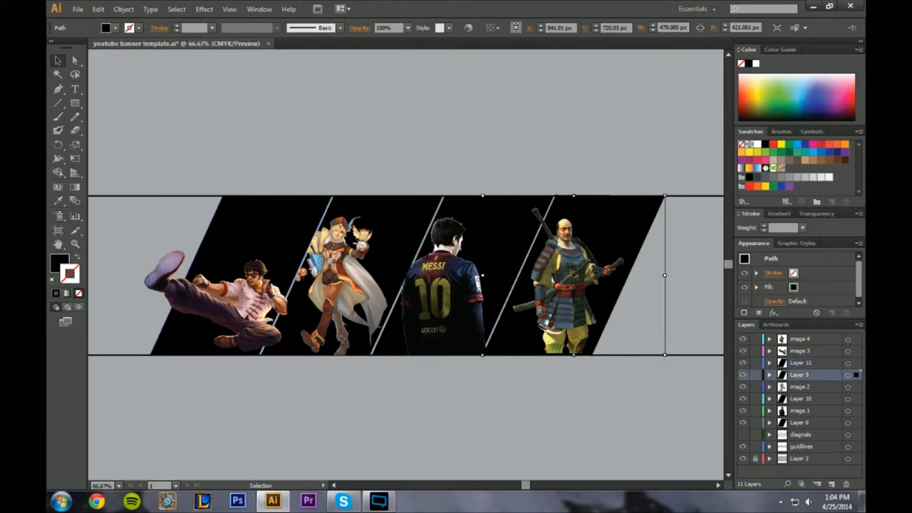
{"action": "left_click_drag", "start_coordinate": [794, 375], "coordinate": [807, 350]}
{"action": "left_click", "coordinate": [656, 320]}
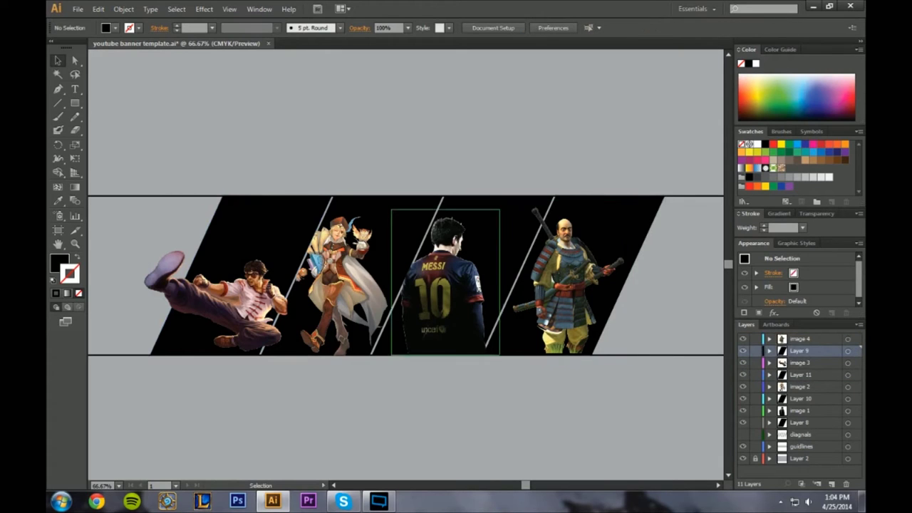
Place the footballer's image 1 layer directly above Layer 10 and move Layer 9 between image 2 and image 1
{"action": "left_click", "coordinate": [453, 311]}
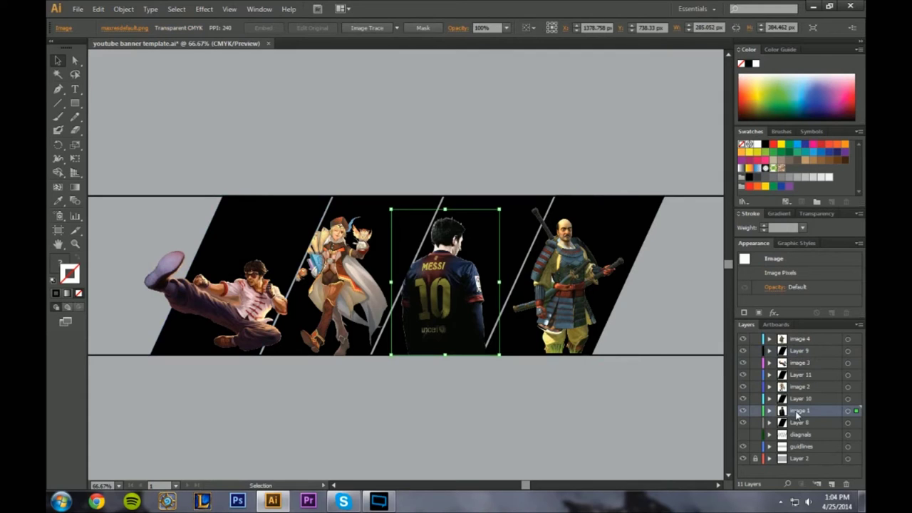
{"action": "left_click_drag", "start_coordinate": [798, 413], "coordinate": [799, 401]}
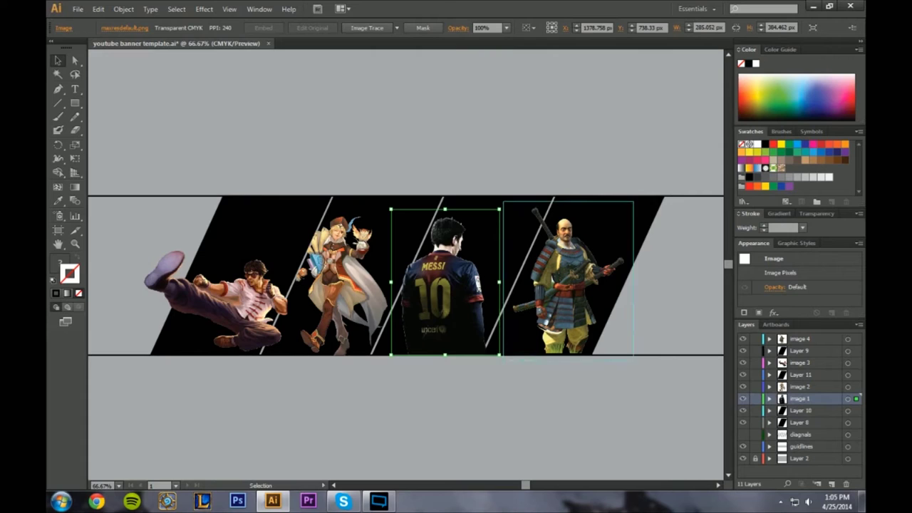
{"action": "left_click", "coordinate": [630, 227]}
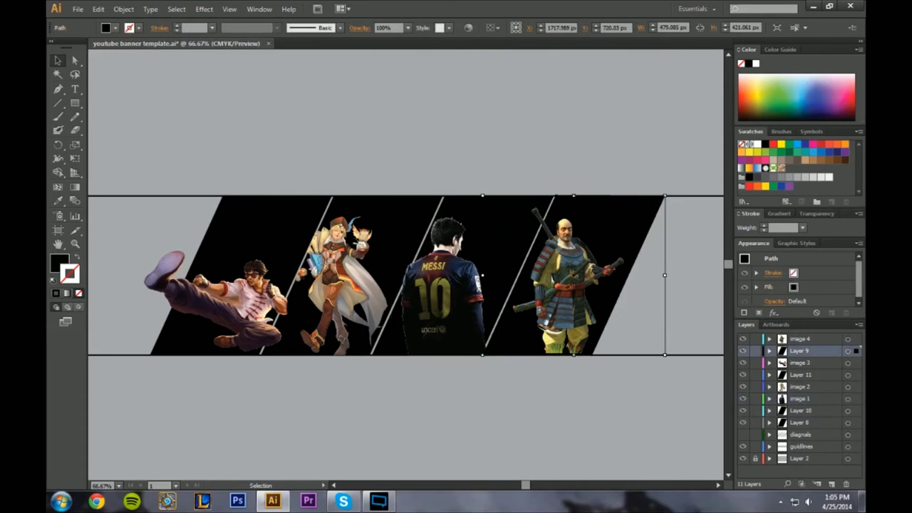
{"action": "left_click_drag", "start_coordinate": [798, 353], "coordinate": [811, 399]}
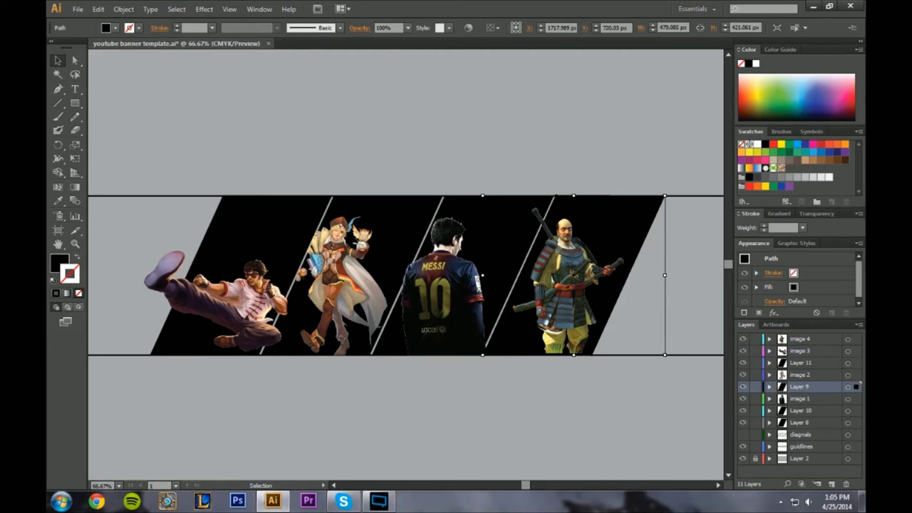
{"action": "key", "text": "ctrl+shift+a"}
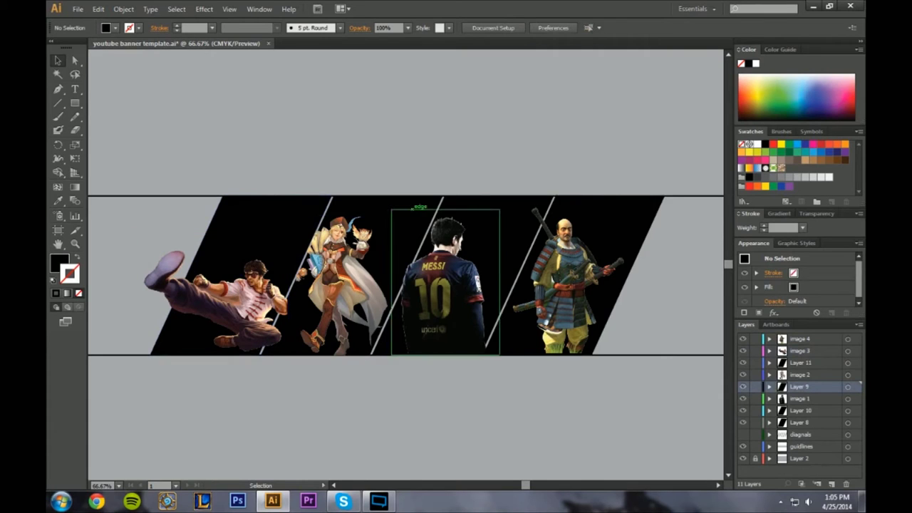
Try moving the image 3 layer down to between Layer 10 and Layer 8, and undo the reordering
{"action": "left_click", "coordinate": [389, 207]}
{"action": "mouse_move", "coordinate": [774, 355]}
{"action": "left_mouse_down"}
{"action": "mouse_move", "coordinate": [791, 412]}
{"action": "mouse_move", "coordinate": [805, 421]}
{"action": "left_mouse_up"}
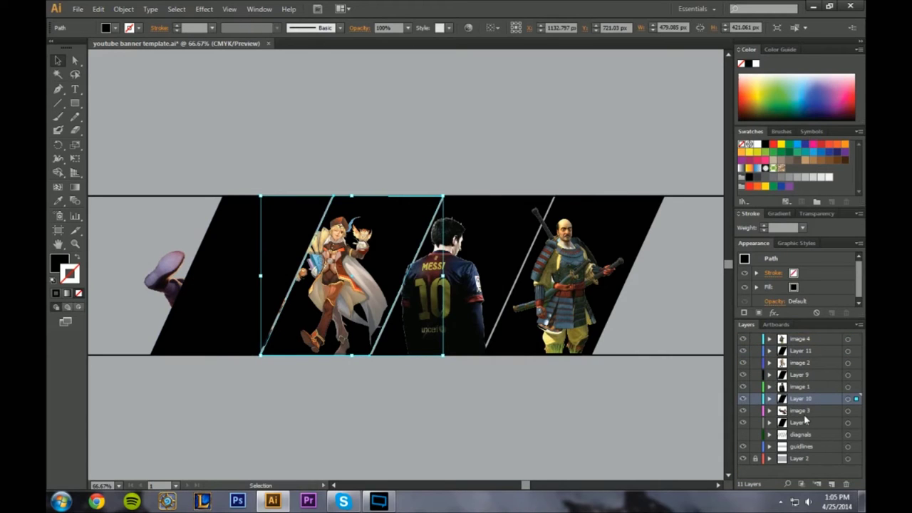
{"action": "key", "text": "ctrl+z"}
{"action": "key", "text": "ctrl+z"}
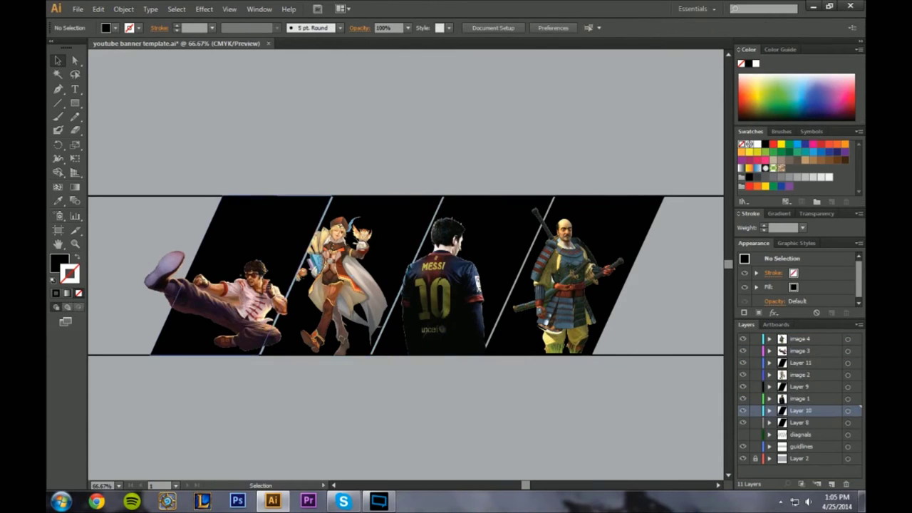
Try moving the second panel's Layer 10 up to directly below image 4, and return it to below image 1
{"action": "left_click", "coordinate": [265, 232]}
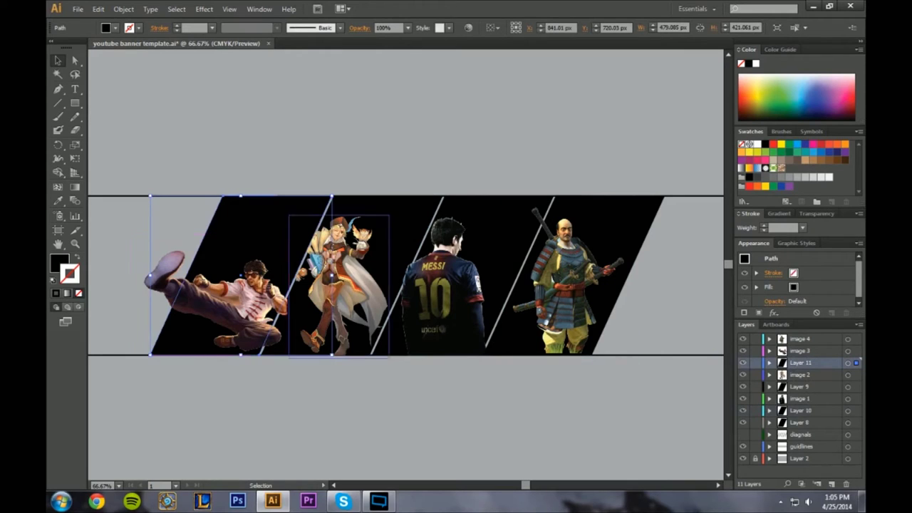
{"action": "left_click", "coordinate": [396, 230]}
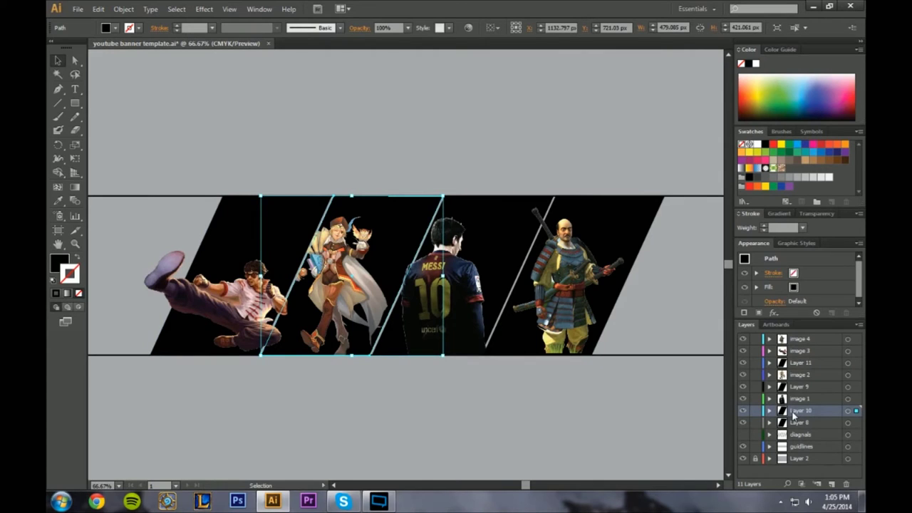
{"action": "left_click_drag", "start_coordinate": [795, 416], "coordinate": [804, 351]}
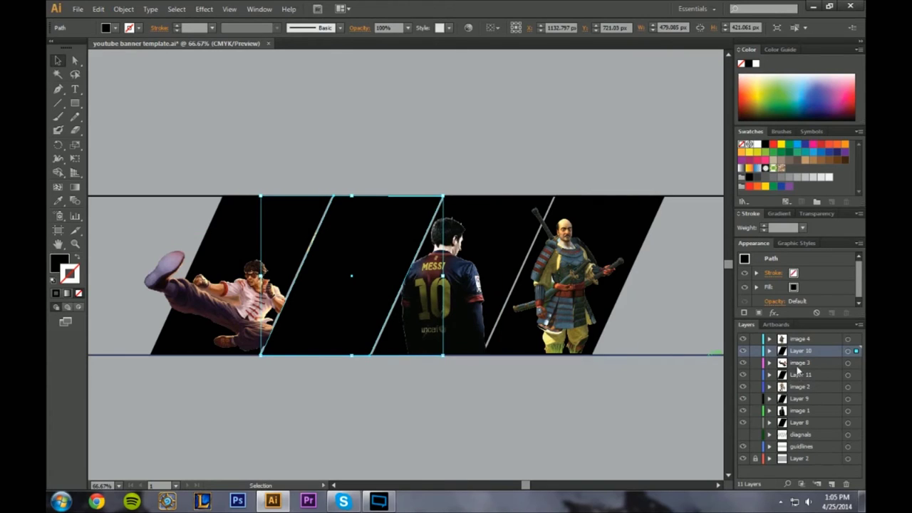
{"action": "left_click_drag", "start_coordinate": [801, 352], "coordinate": [802, 397]}
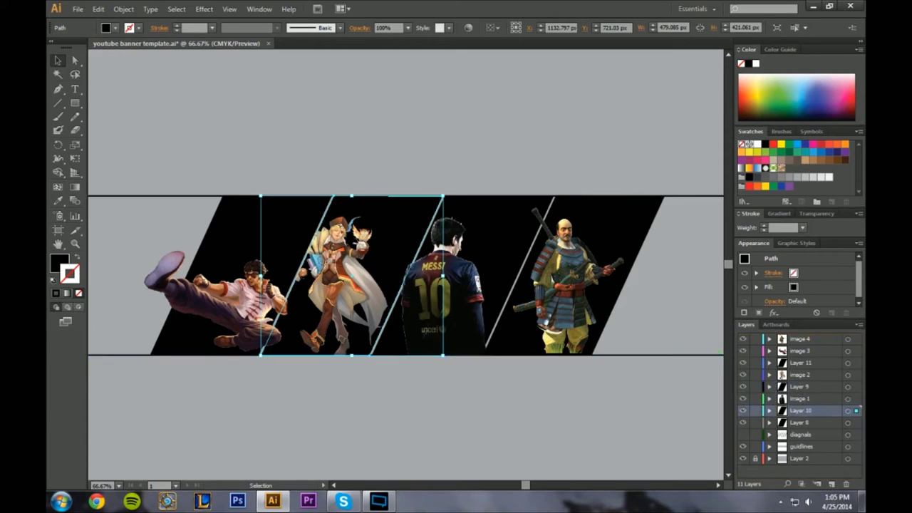
{"action": "key", "text": "ctrl+shift+a"}
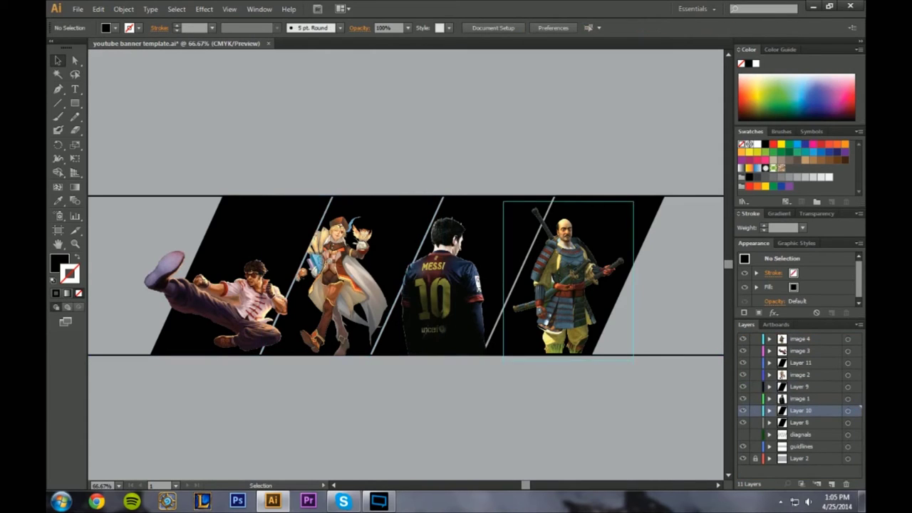
Move the image 2 layer above the first panel's Layer 11, directly below image 3
{"action": "left_click", "coordinate": [339, 274]}
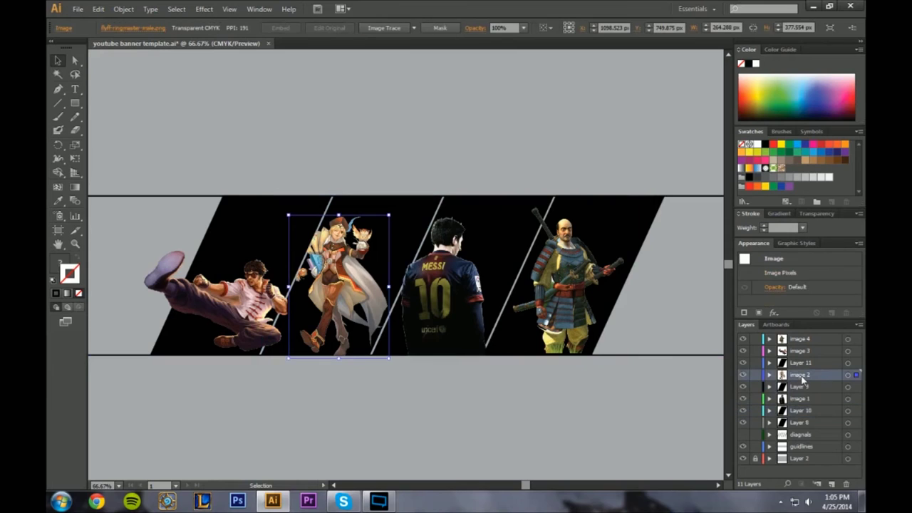
{"action": "left_click", "coordinate": [267, 228]}
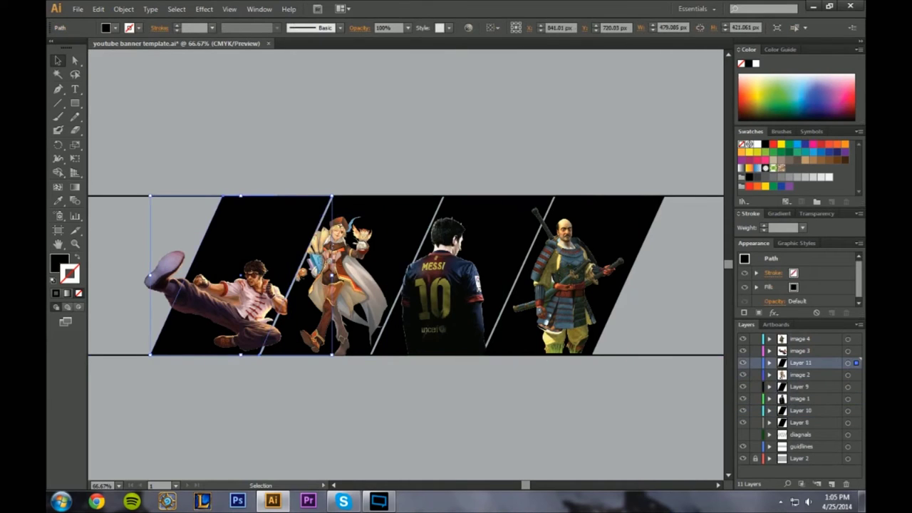
{"action": "left_click", "coordinate": [802, 376]}
{"action": "left_click_drag", "start_coordinate": [801, 375], "coordinate": [791, 365]}
{"action": "key", "text": "ctrl+shift+a"}
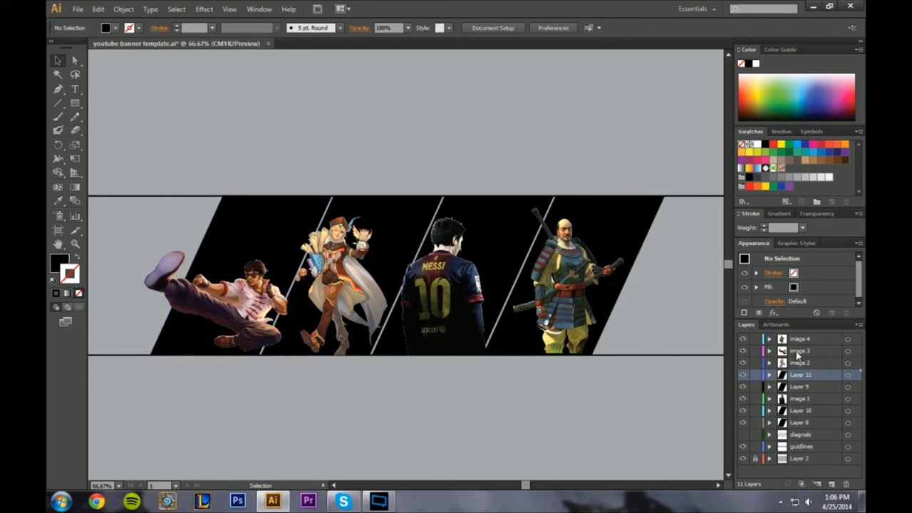
Move image 2 and the second panel's Layer 10 above image 3, and place image 1 between image 2 and Layer 10
{"action": "left_click", "coordinate": [412, 208]}
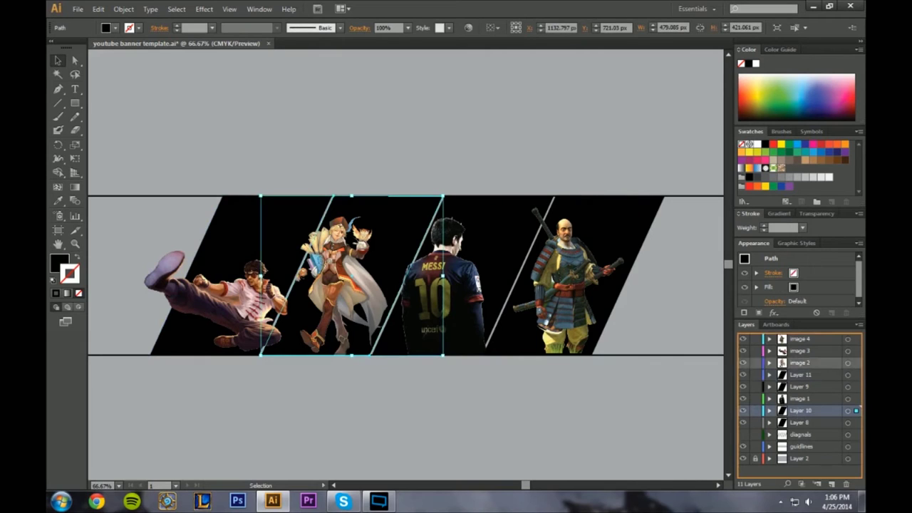
{"action": "left_click_drag", "start_coordinate": [800, 410], "coordinate": [803, 348]}
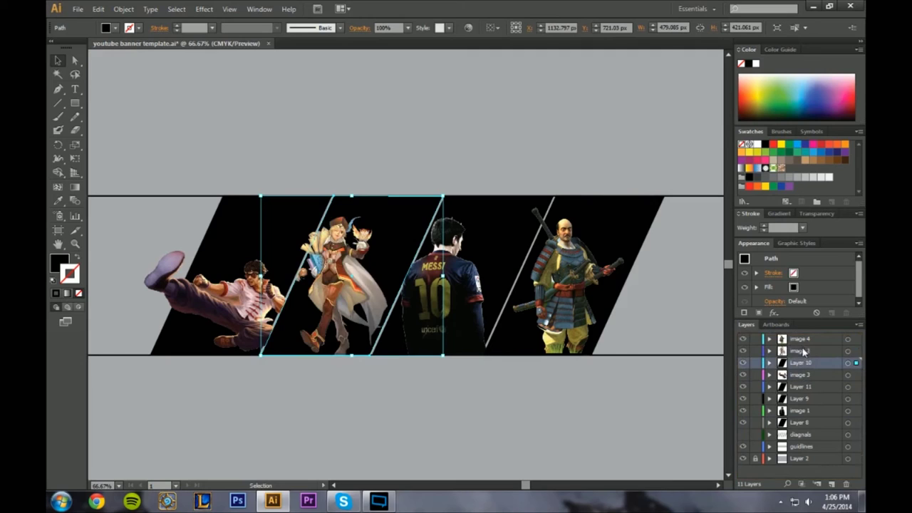
{"action": "left_click", "coordinate": [606, 410]}
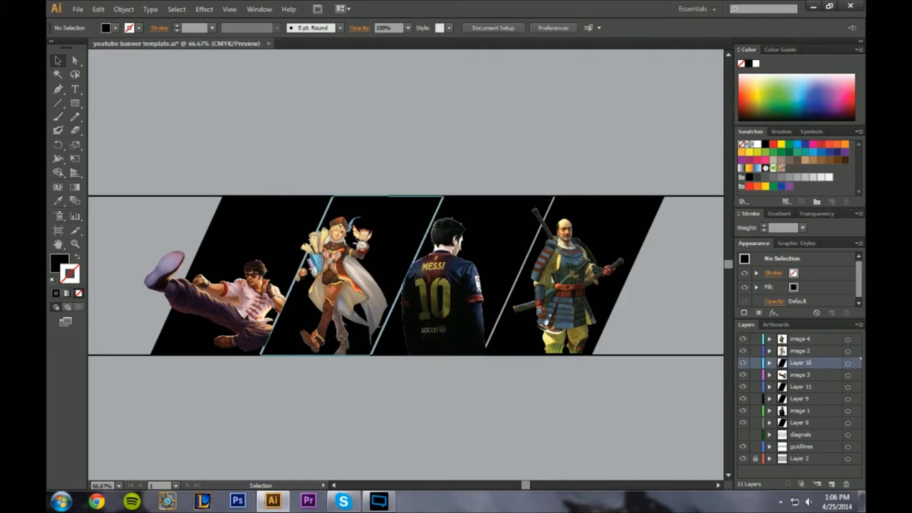
{"action": "left_click_drag", "start_coordinate": [804, 410], "coordinate": [801, 358]}
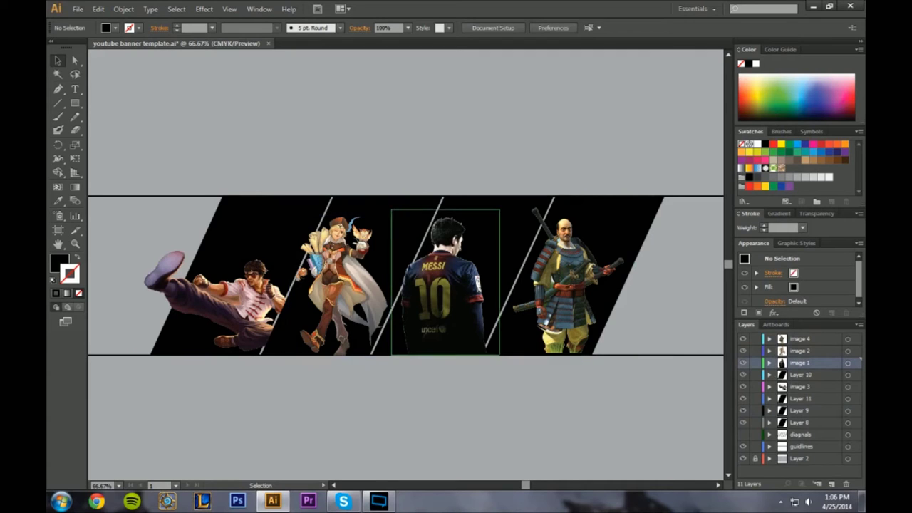
Enlarge the footballer, samurai and second-panel character images slightly from their upper-left corners
{"action": "left_click", "coordinate": [396, 214]}
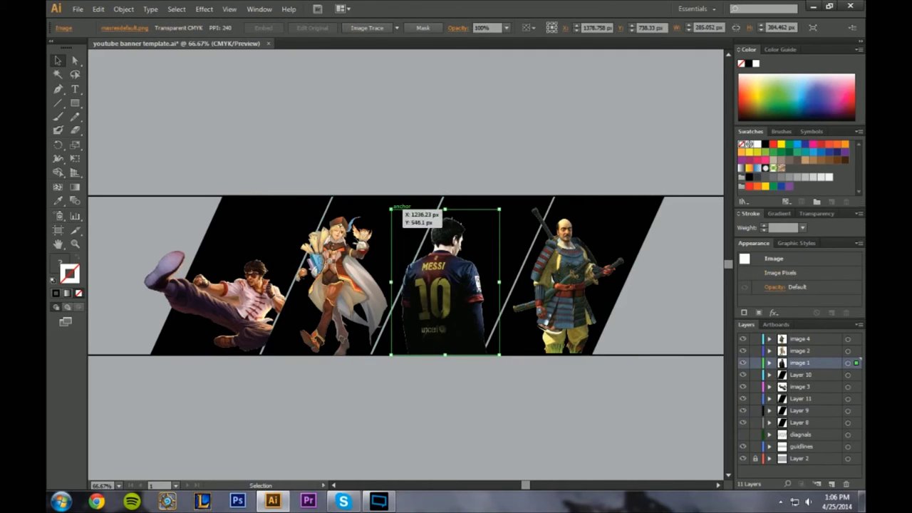
{"action": "left_click_drag", "start_coordinate": [391, 209], "coordinate": [387, 205]}
{"action": "left_click", "coordinate": [520, 220]}
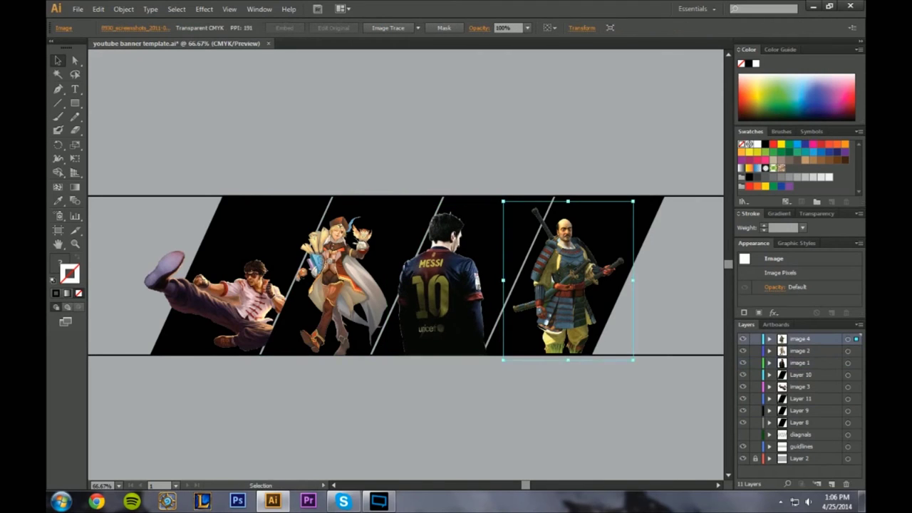
{"action": "left_click_drag", "start_coordinate": [503, 201], "coordinate": [497, 194]}
{"action": "left_click", "coordinate": [296, 221]}
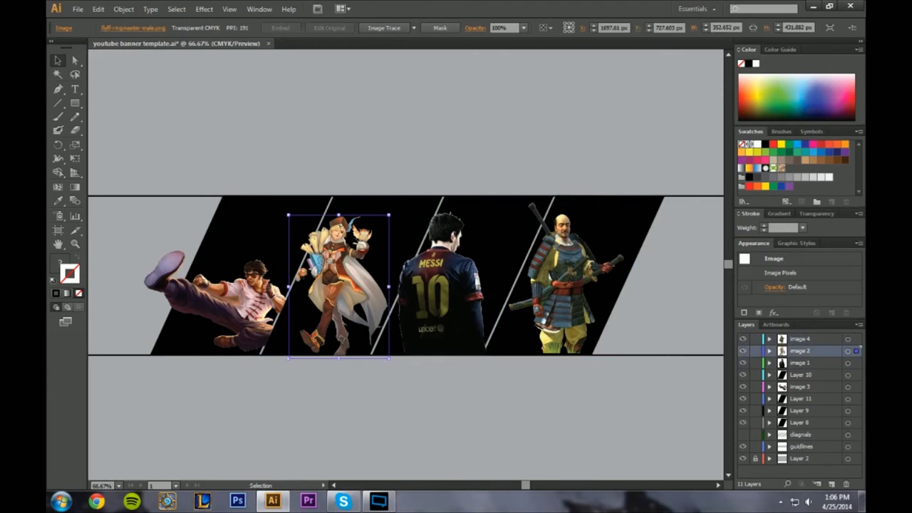
{"action": "left_click_drag", "start_coordinate": [289, 214], "coordinate": [288, 213]}
{"action": "key", "text": "ctrl+shift+a"}
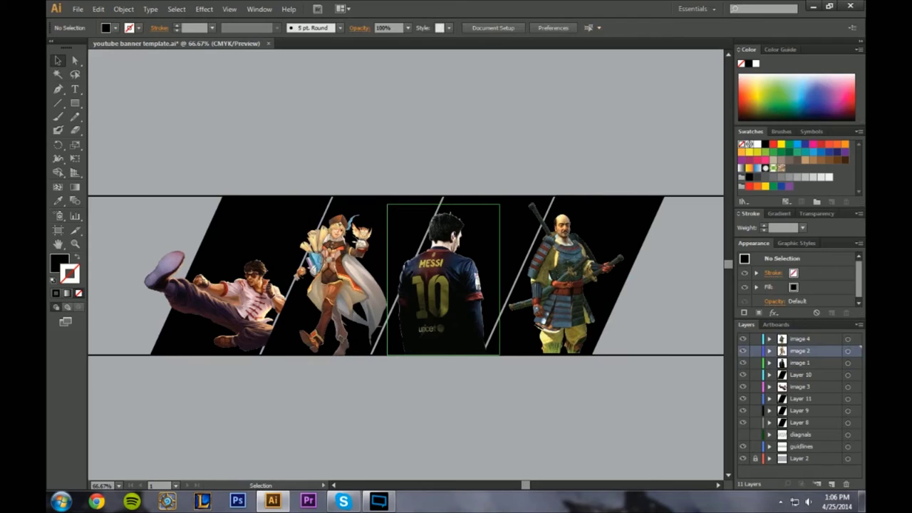
Nudge the footballer image slightly to the right within the third panel
{"action": "left_click", "coordinate": [444, 285]}
{"action": "key", "text": "Right"}
{"action": "key", "text": "Right"}
{"action": "key", "text": "Right"}
{"action": "key", "text": "Right"}
{"action": "key", "text": "Right"}
{"action": "key", "text": "Right"}
{"action": "key", "text": "ctrl+shift+a"}
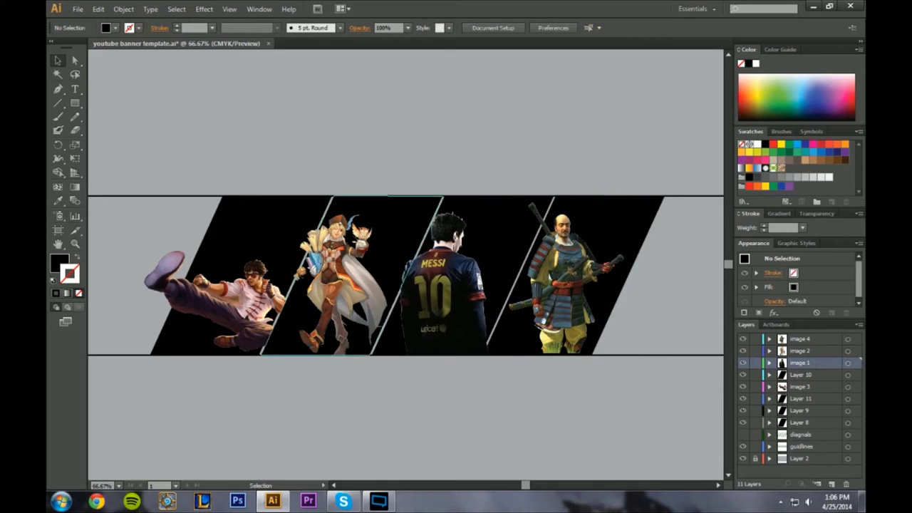
Check the footballer's and fourth panel's layers, and move Layer 9 between image 2 and image 1
{"action": "left_click", "coordinate": [235, 285]}
{"action": "left_click", "coordinate": [313, 407]}
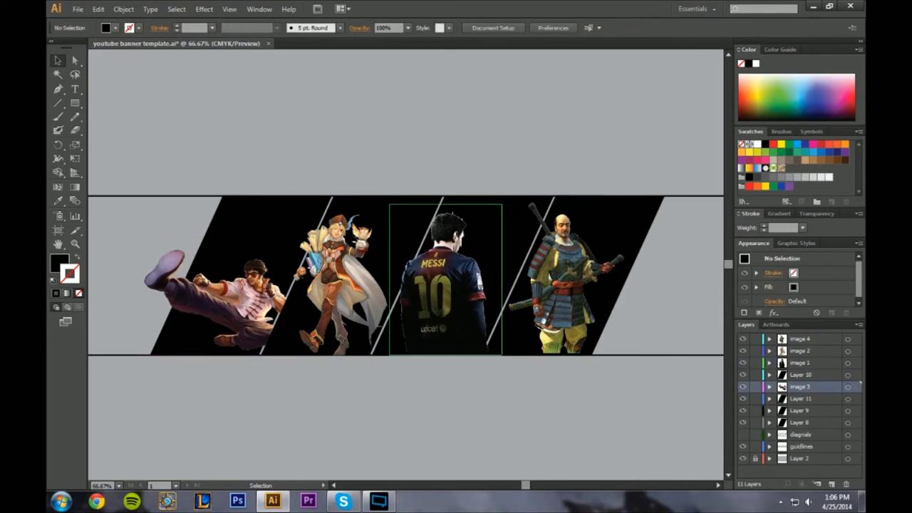
{"action": "left_click", "coordinate": [445, 285]}
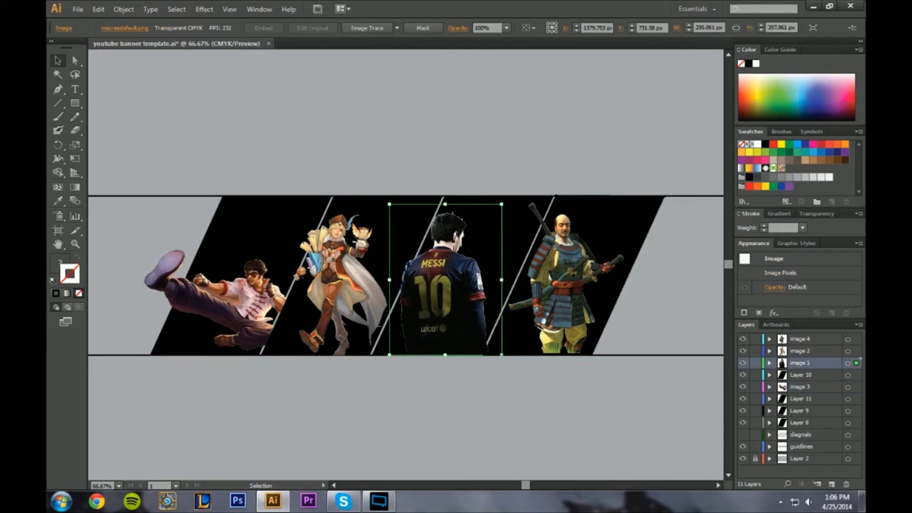
{"action": "left_click", "coordinate": [624, 232]}
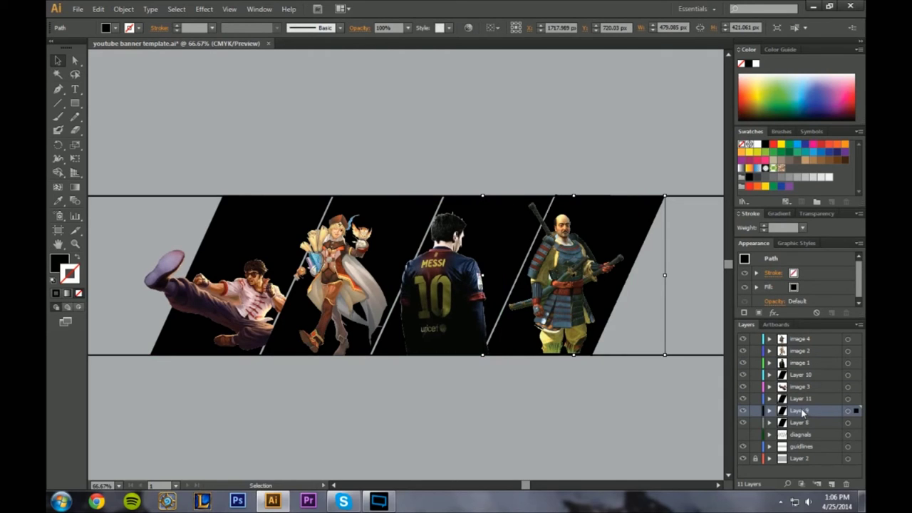
{"action": "left_click_drag", "start_coordinate": [802, 413], "coordinate": [803, 364]}
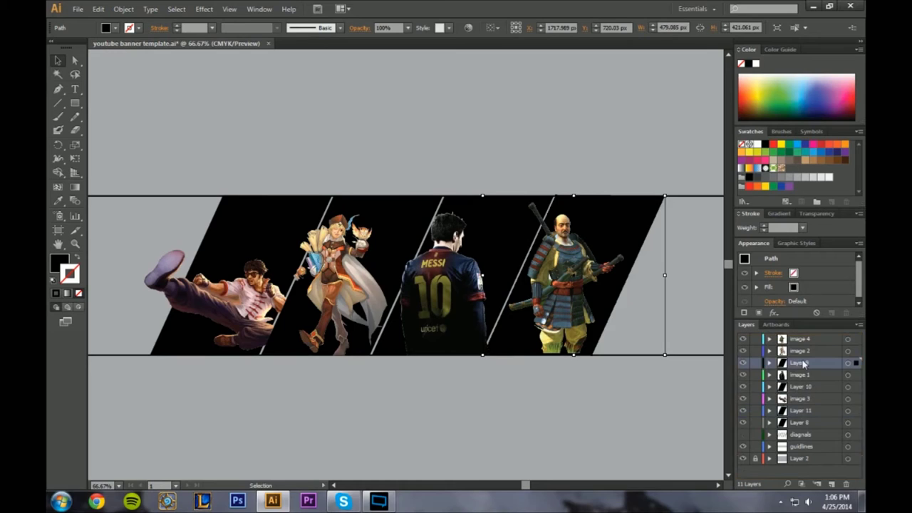
{"action": "left_click", "coordinate": [661, 388]}
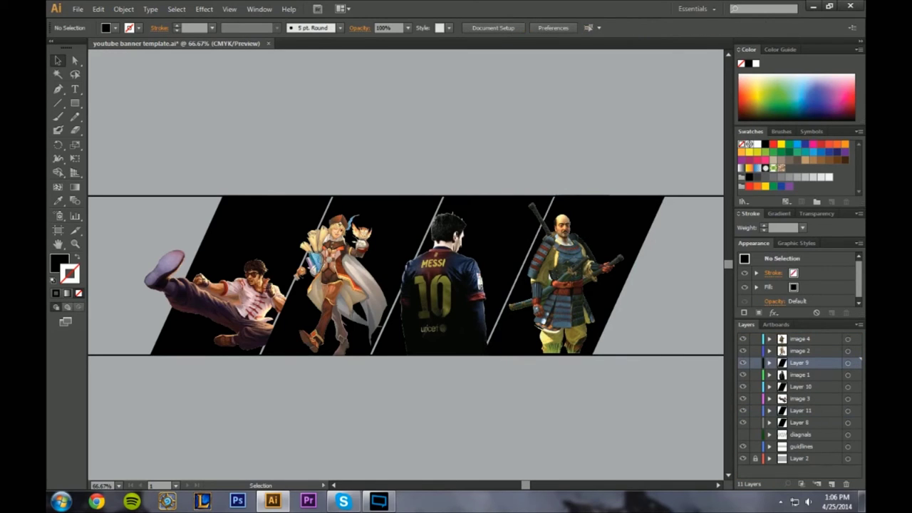
Try a pink fill on the first panel's shape and replace it with red BE1E2D
{"action": "left_click", "coordinate": [627, 228]}
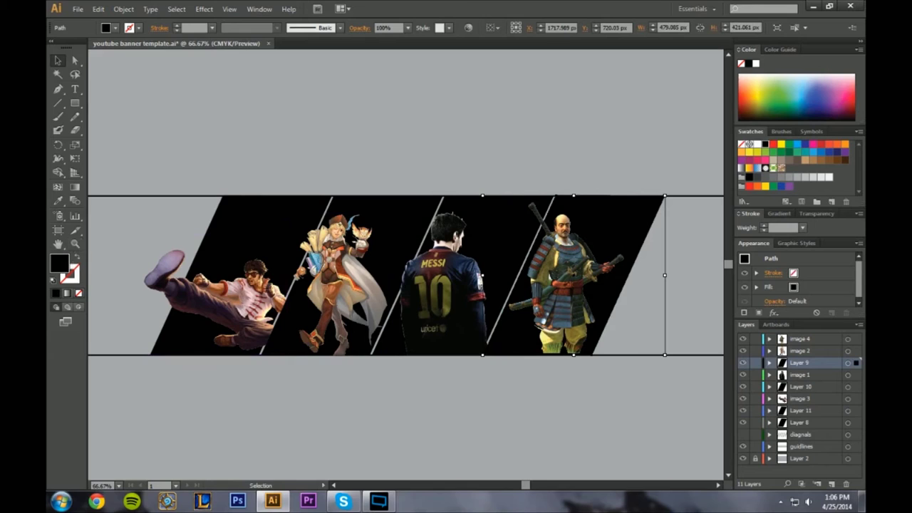
{"action": "left_click", "coordinate": [238, 239]}
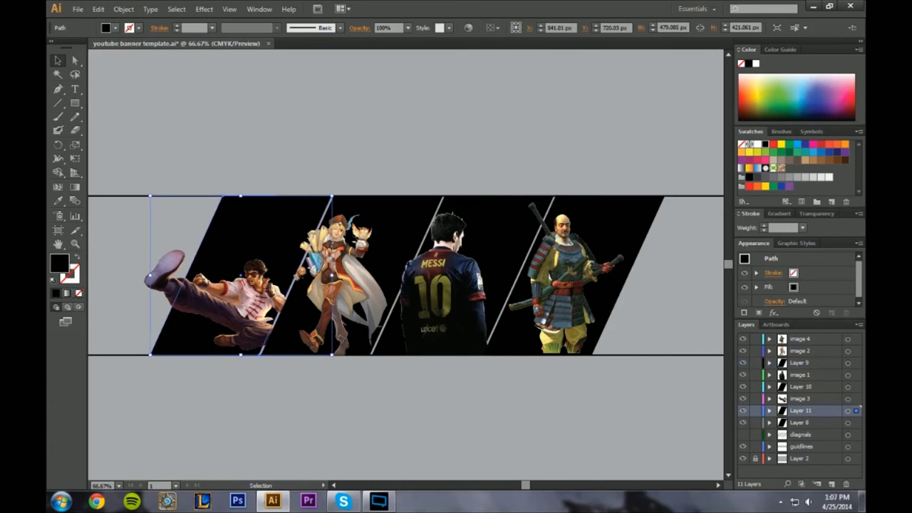
{"action": "left_click", "coordinate": [757, 160]}
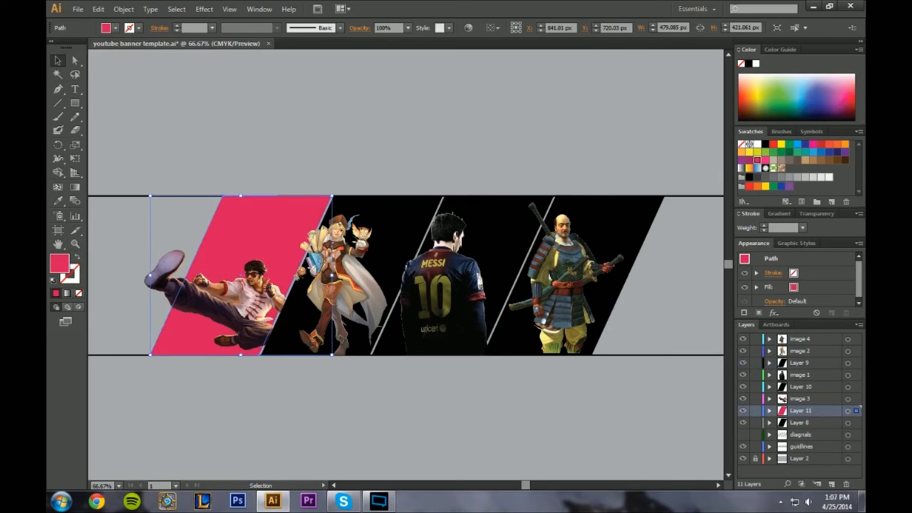
{"action": "left_click", "coordinate": [821, 144]}
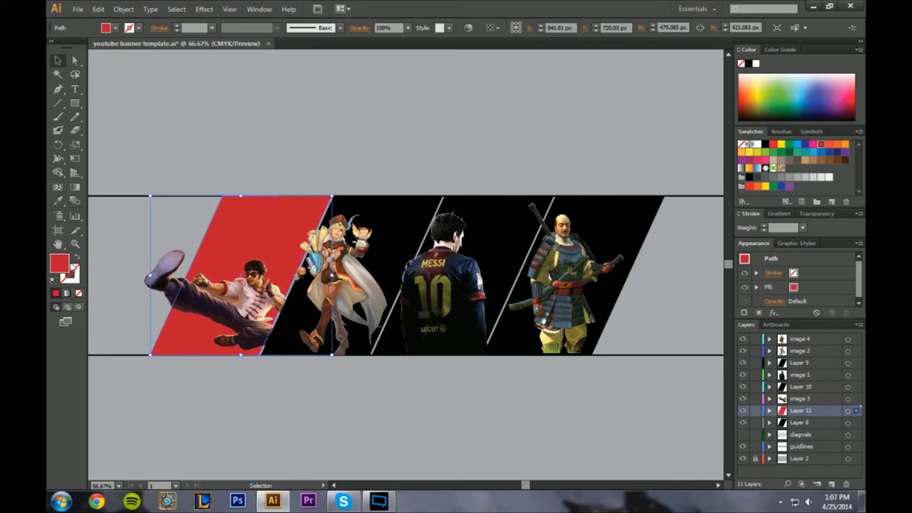
{"action": "double_click", "coordinate": [60, 265]}
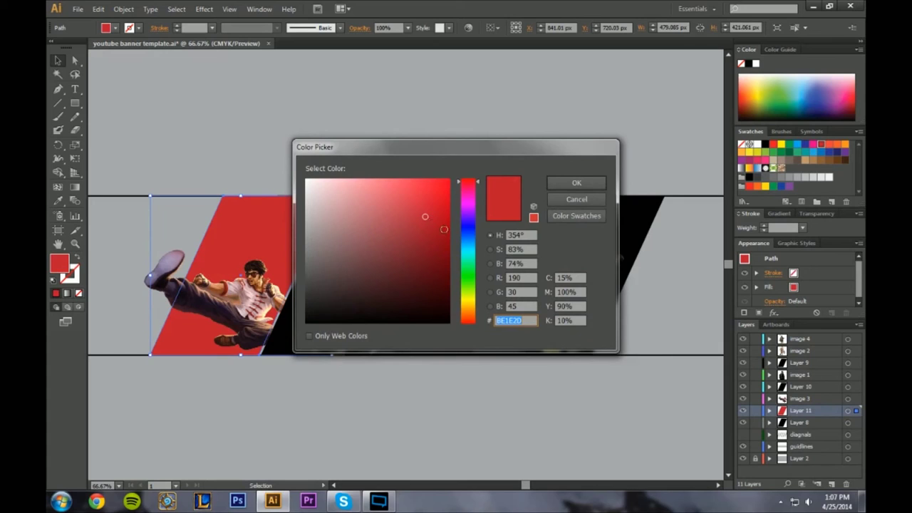
{"action": "left_click", "coordinate": [576, 183]}
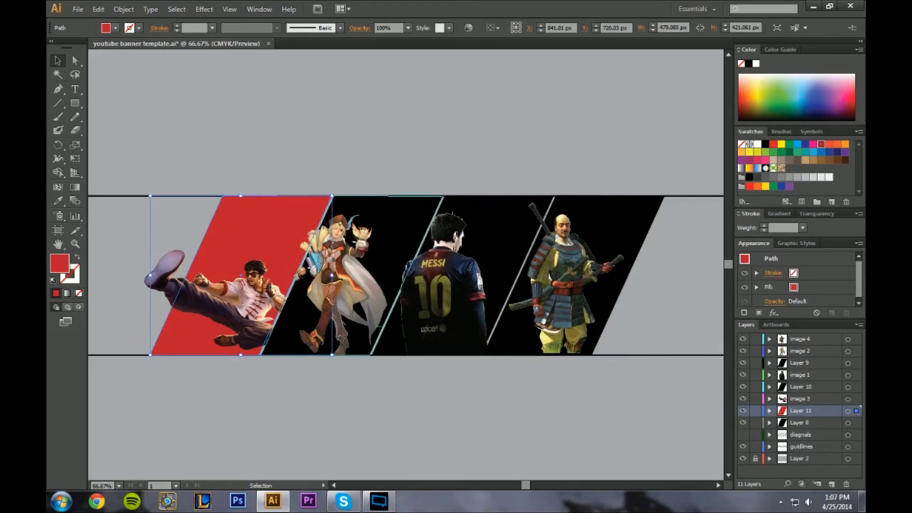
Lock the image 1, image 2, image 3 and image 4 layers and clear the selection
{"action": "left_click", "coordinate": [415, 208], "text": "shift"}
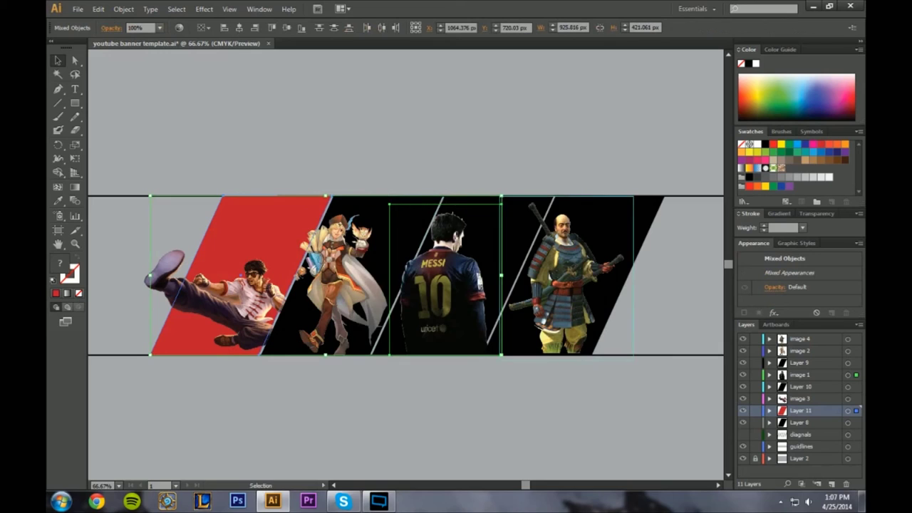
{"action": "left_click", "coordinate": [576, 403]}
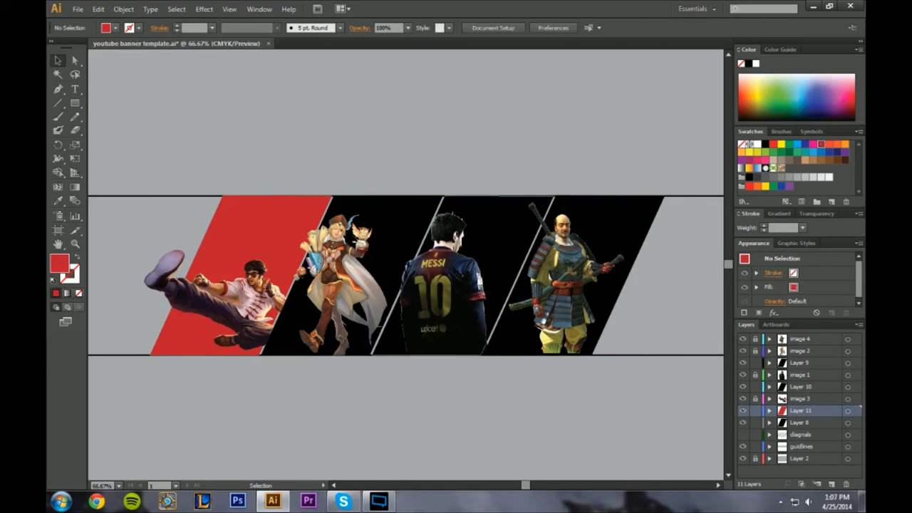
Select all four slanted panel shapes together and fill them with a medium blue swatch after trying green
{"action": "left_click", "coordinate": [303, 255]}
{"action": "left_click", "coordinate": [370, 249], "text": "shift"}
{"action": "left_click", "coordinate": [485, 249], "text": "shift"}
{"action": "left_click", "coordinate": [598, 249], "text": "shift"}
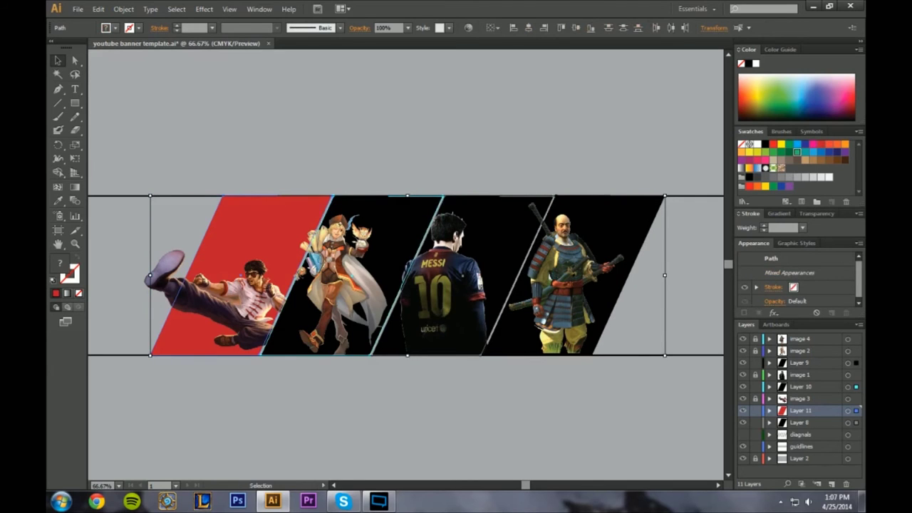
{"action": "left_click", "coordinate": [797, 152]}
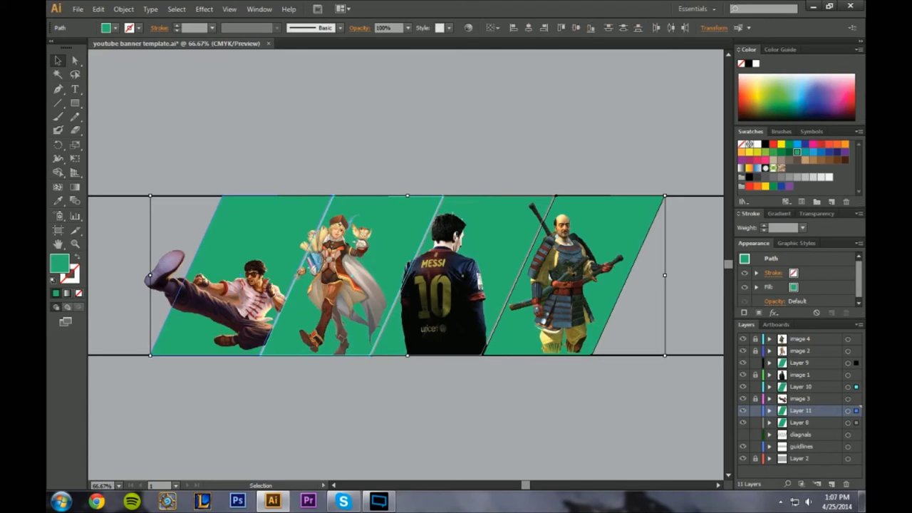
{"action": "left_click", "coordinate": [813, 152]}
{"action": "left_click", "coordinate": [821, 152]}
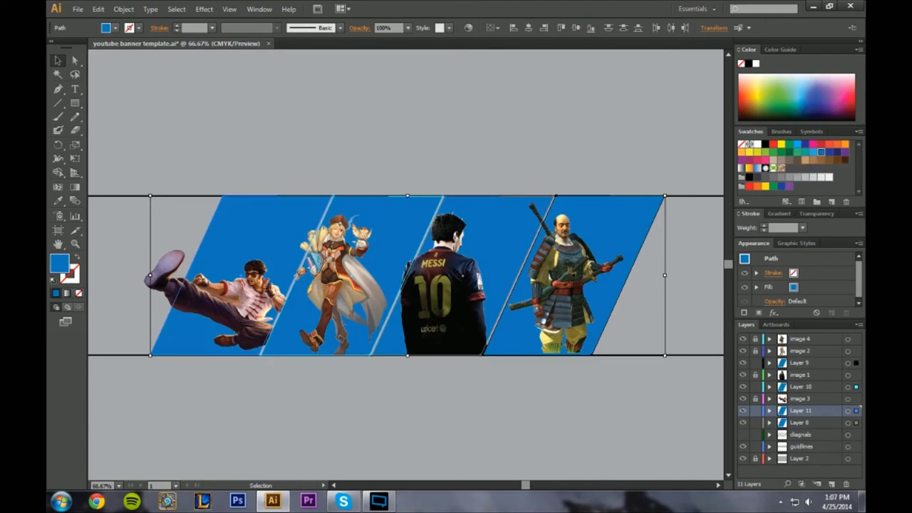
Fill the four slanted panels with the orange swatch after trying darker blue and purple ones, and clear the selection
{"action": "left_click", "coordinate": [829, 152]}
{"action": "left_click", "coordinate": [837, 152]}
{"action": "left_click", "coordinate": [845, 152]}
{"action": "left_click", "coordinate": [845, 144]}
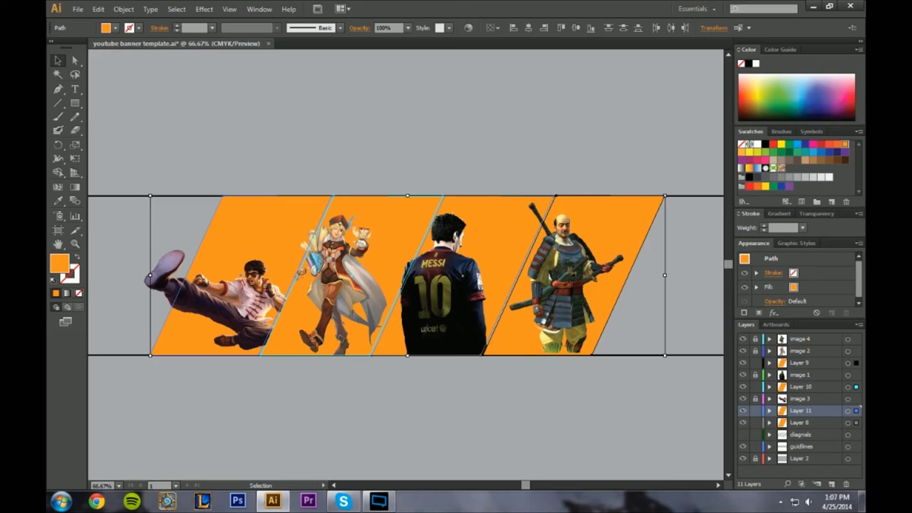
{"action": "left_click", "coordinate": [584, 275]}
{"action": "key", "text": "ctrl+shift+a"}
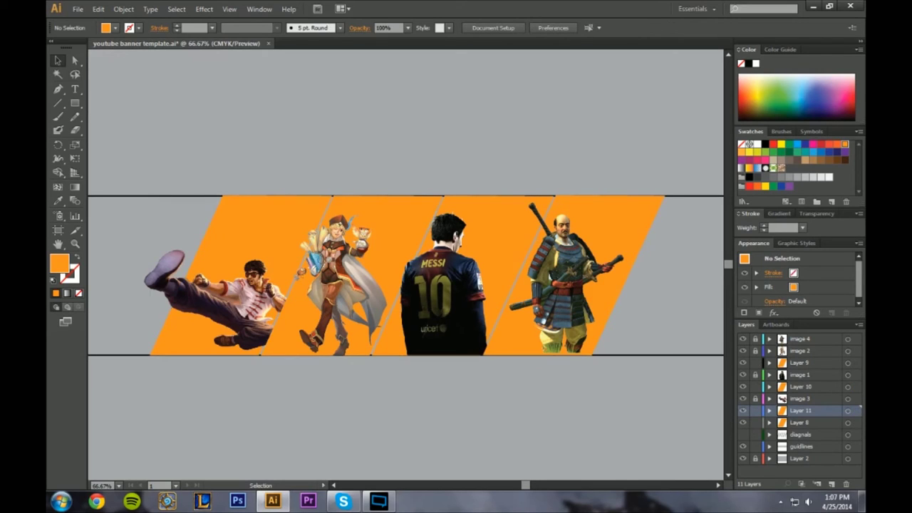
Unlock the image 4 layer and nudge the samurai image down until its feet meet the fourth panel's lower edge
{"action": "left_click", "coordinate": [755, 339]}
{"action": "left_click", "coordinate": [570, 274]}
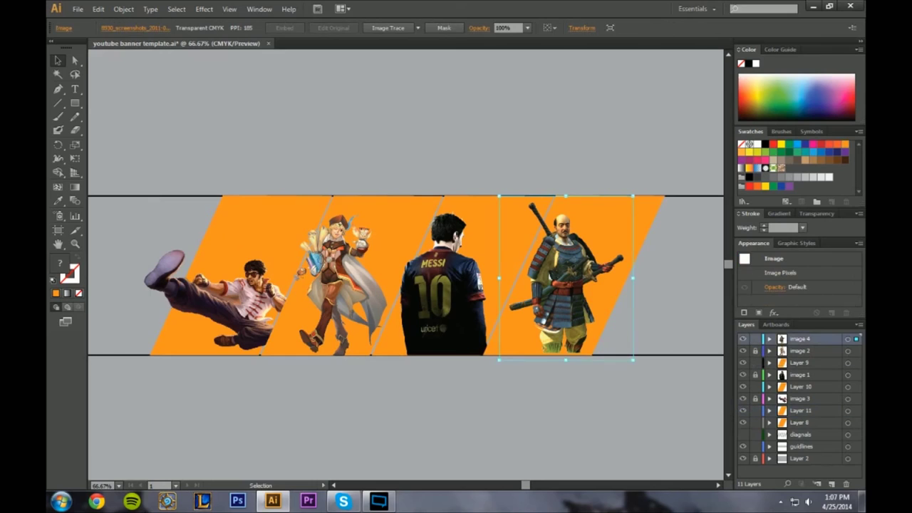
{"action": "key", "text": "Down"}
{"action": "key", "text": "Down"}
{"action": "key", "text": "Down"}
{"action": "key", "text": "Down"}
{"action": "key", "text": "Down"}
{"action": "key", "text": "Down"}
{"action": "key", "text": "Down"}
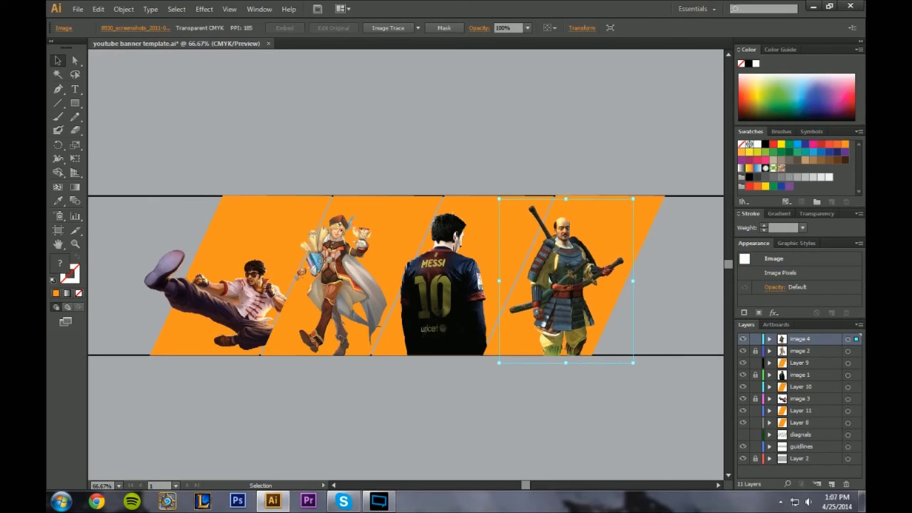
{"action": "left_click", "coordinate": [527, 402]}
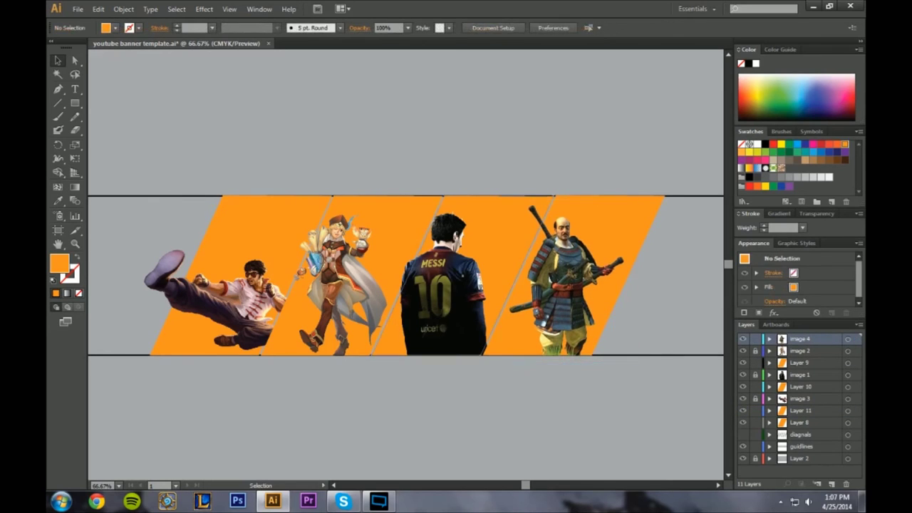
Unlock the image 1 layer and check the footballer's placement against the third panel's lower edge
{"action": "left_click", "coordinate": [497, 246]}
{"action": "left_click", "coordinate": [755, 374]}
{"action": "left_click", "coordinate": [541, 395]}
{"action": "left_click", "coordinate": [446, 285]}
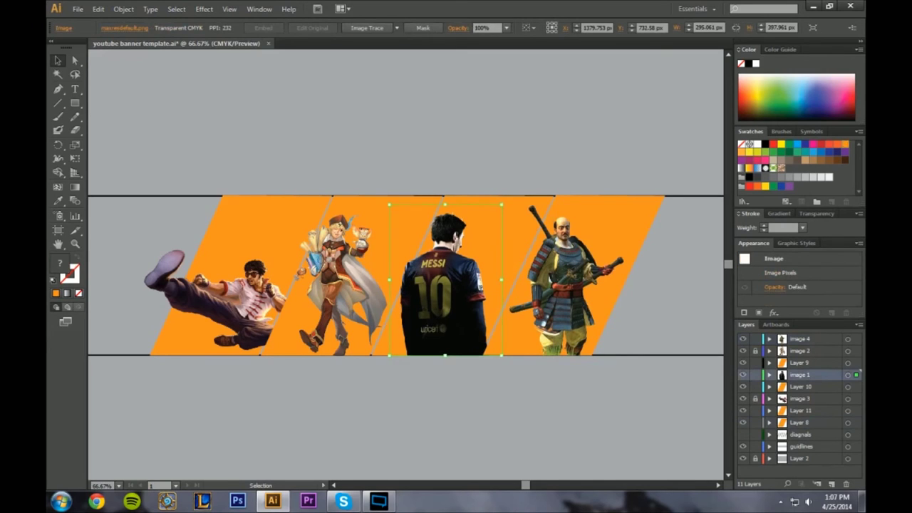
{"action": "key", "text": "ctrl+shift+a"}
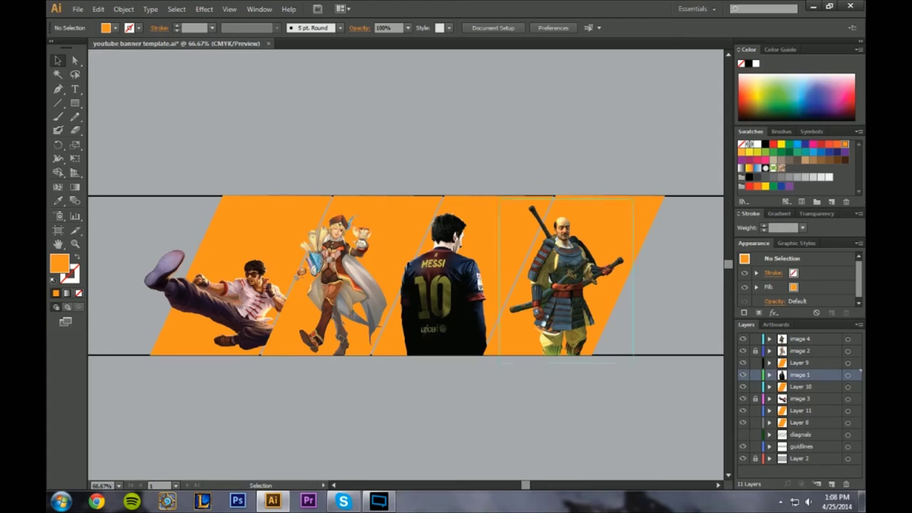
Unlock Layer 2 and fill its full-size background rectangle with the medium blue swatch
{"action": "left_click", "coordinate": [755, 458]}
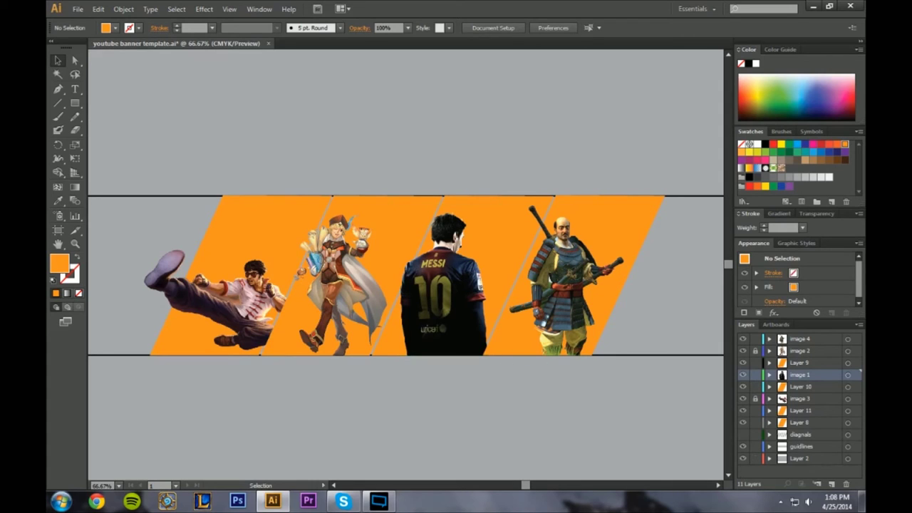
{"action": "left_click", "coordinate": [676, 420]}
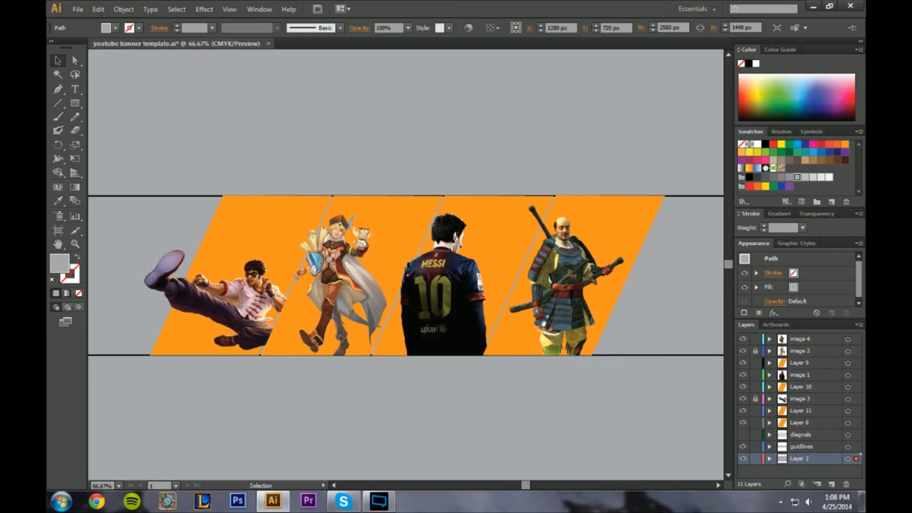
{"action": "left_click", "coordinate": [821, 152]}
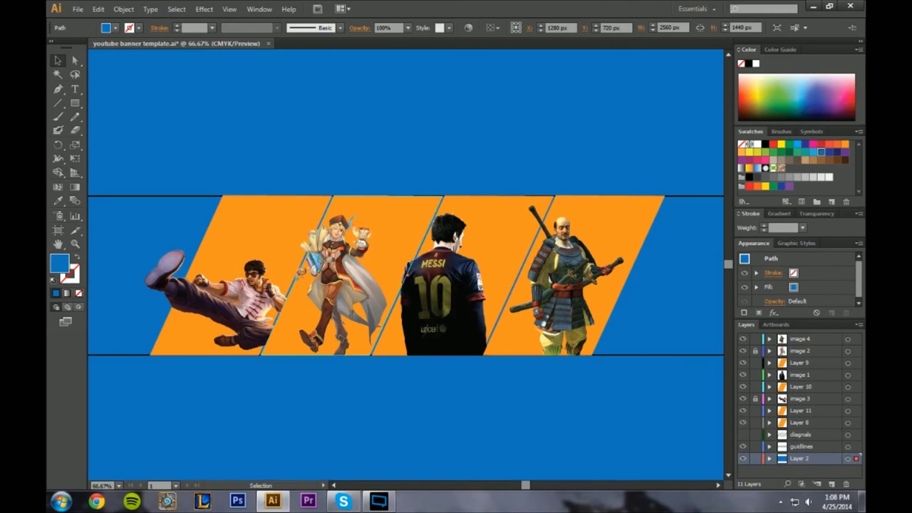
Darken the background rectangle's fill to blue 1C4860 after trying 214E6D
{"action": "double_click", "coordinate": [59, 264]}
{"action": "left_click", "coordinate": [426, 235]}
{"action": "left_click_drag", "start_coordinate": [425, 235], "coordinate": [406, 261]}
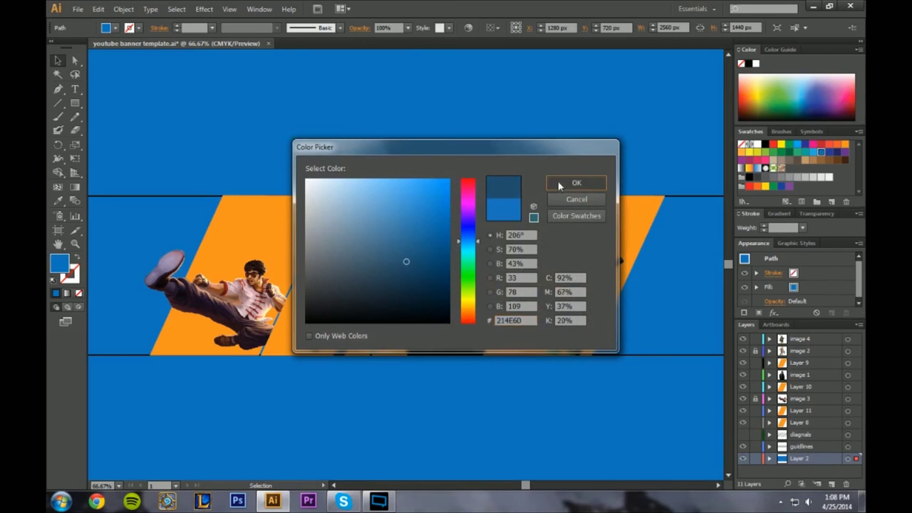
{"action": "left_click", "coordinate": [559, 184]}
{"action": "double_click", "coordinate": [65, 265]}
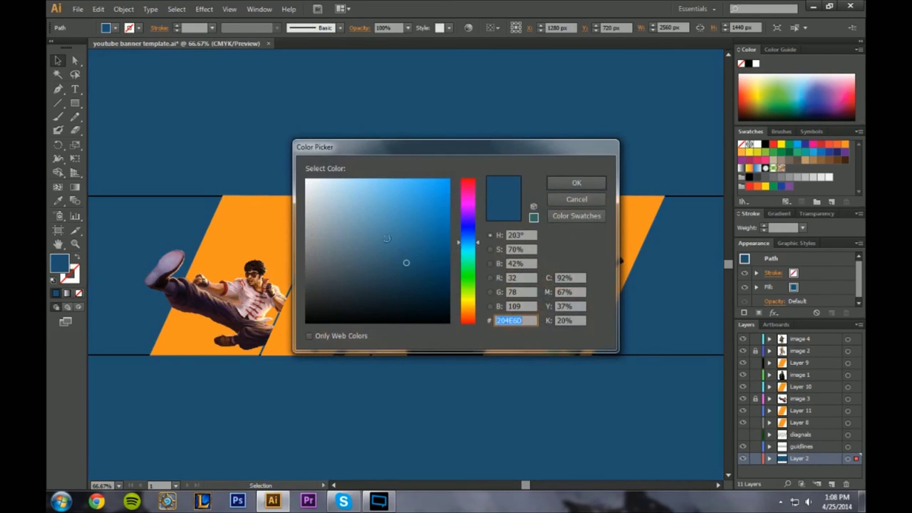
{"action": "left_click", "coordinate": [408, 268]}
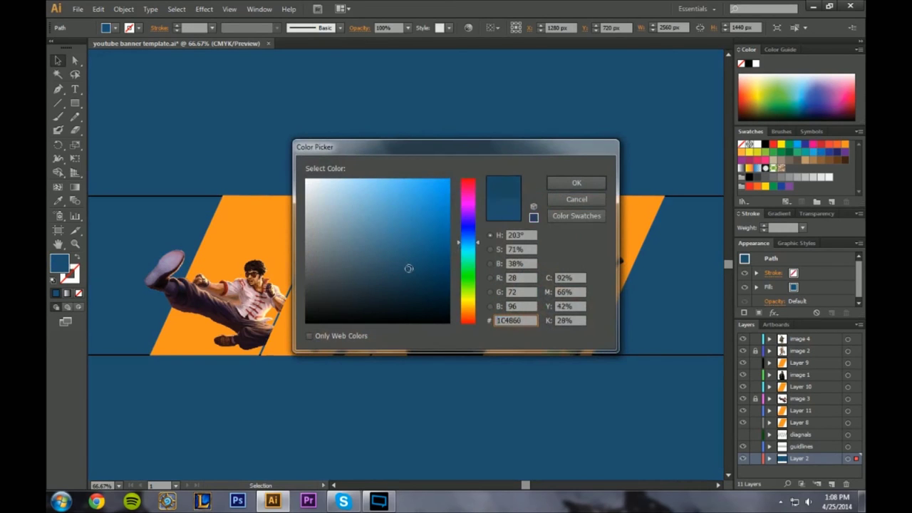
{"action": "left_click", "coordinate": [579, 181]}
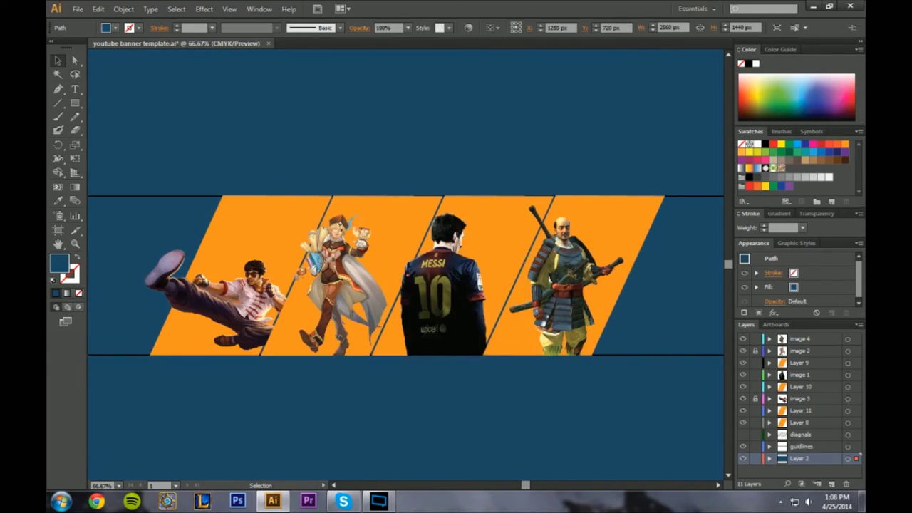
Lock the image 4 and image 1 layers and fill all four slanted panels with a medium grey swatch after trying white
{"action": "left_click", "coordinate": [178, 296]}
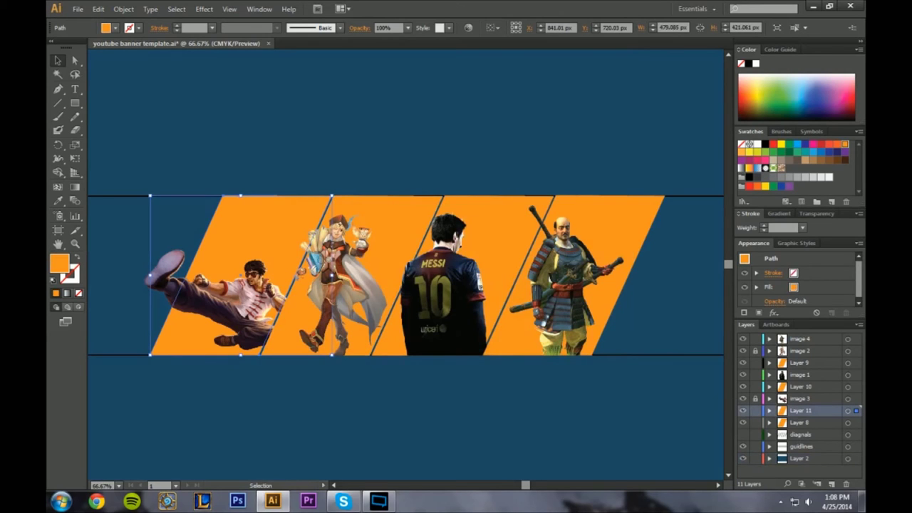
{"action": "left_click", "coordinate": [756, 339]}
{"action": "left_click", "coordinate": [356, 292], "text": "shift"}
{"action": "left_click", "coordinate": [460, 292], "text": "shift"}
{"action": "left_click", "coordinate": [570, 292], "text": "shift"}
{"action": "double_click", "coordinate": [65, 265]}
{"action": "left_click_drag", "start_coordinate": [313, 186], "coordinate": [291, 163]}
{"action": "left_click", "coordinate": [577, 183]}
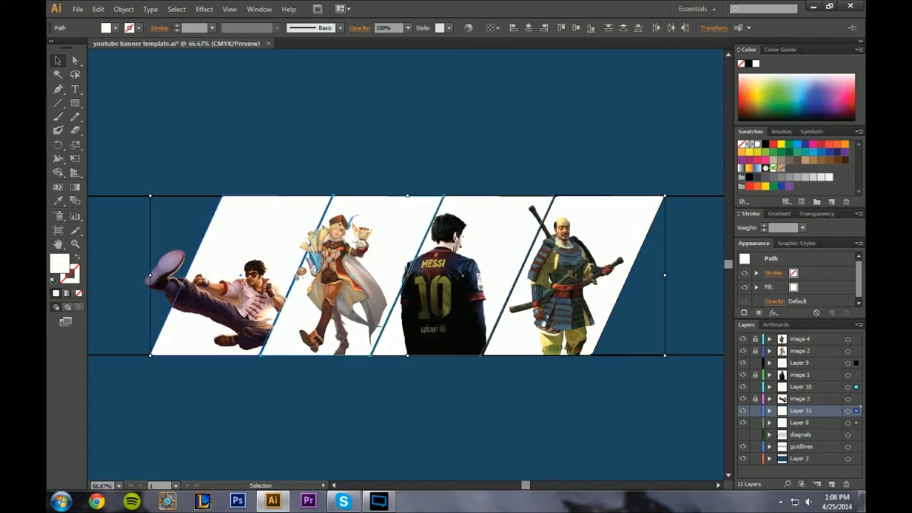
{"action": "left_click", "coordinate": [797, 177]}
{"action": "left_click", "coordinate": [789, 177]}
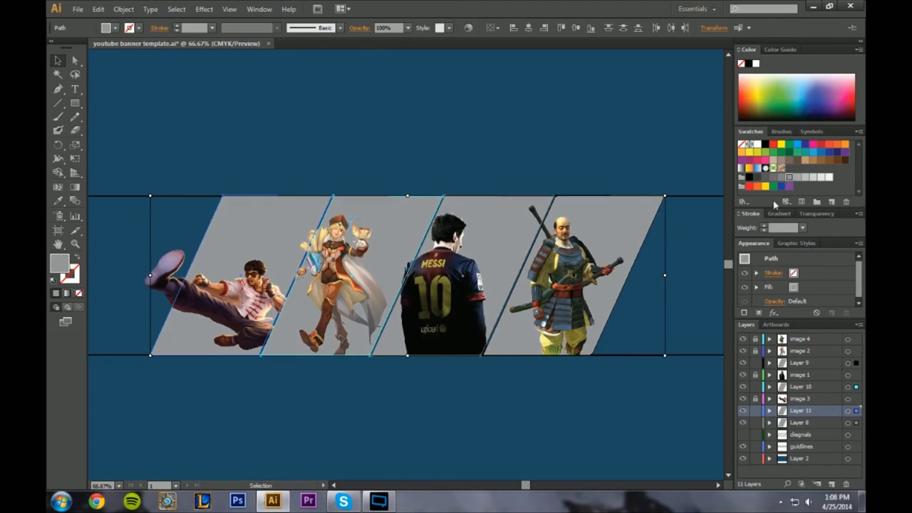
{"action": "left_click", "coordinate": [659, 157]}
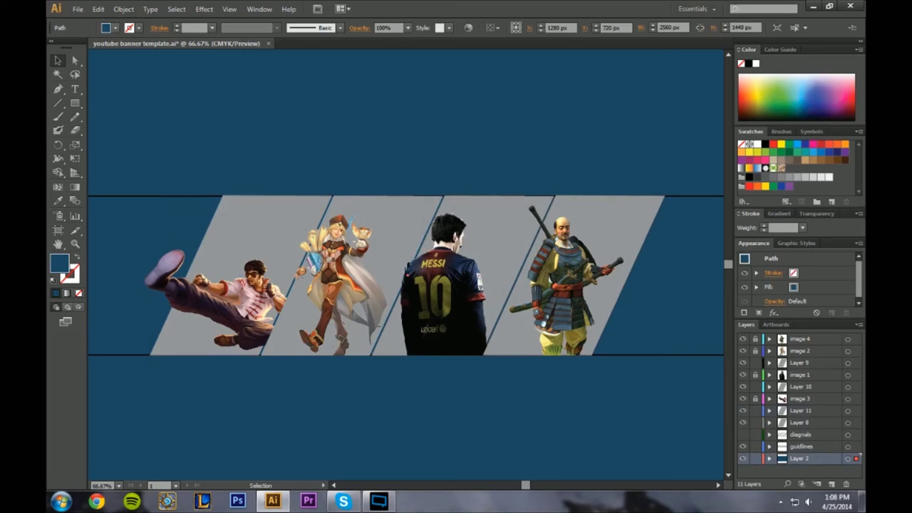
Hide the guidlines layer and the document grid, and clear the selection
{"action": "left_click", "coordinate": [743, 446]}
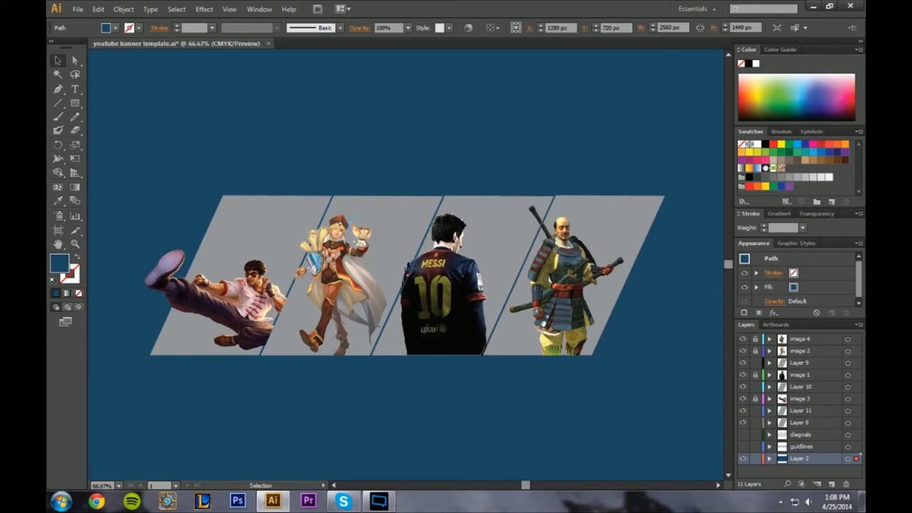
{"action": "key", "text": "z"}
{"action": "left_click", "coordinate": [430, 311], "text": "alt"}
{"action": "left_click", "coordinate": [370, 236], "text": "alt"}
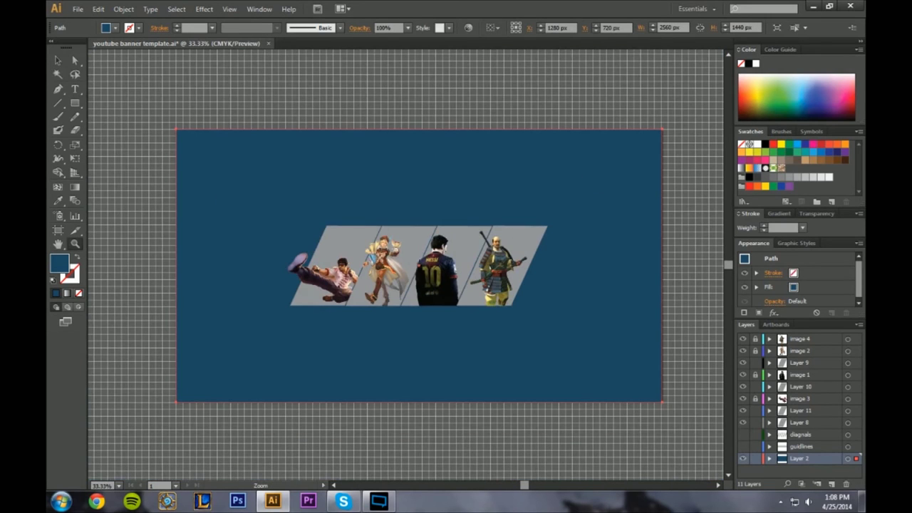
{"action": "left_click", "coordinate": [259, 8]}
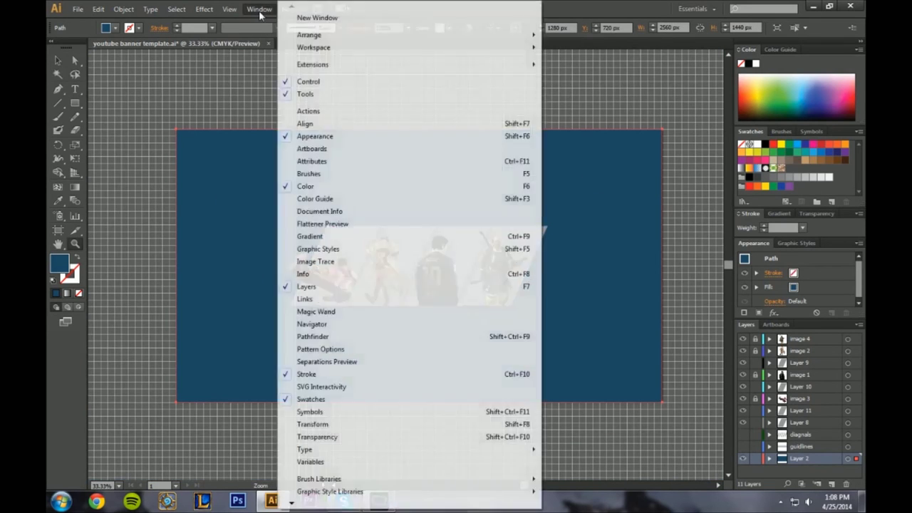
{"action": "mouse_move", "coordinate": [230, 9]}
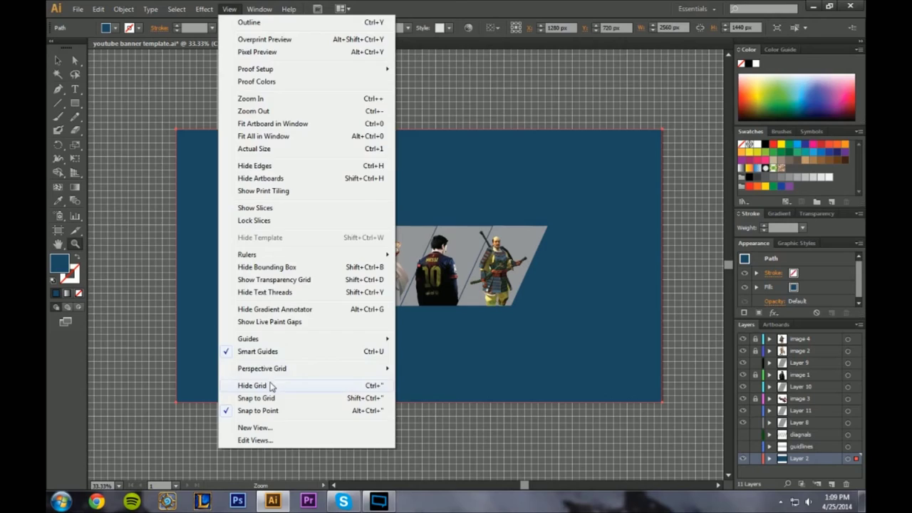
{"action": "left_click", "coordinate": [270, 386]}
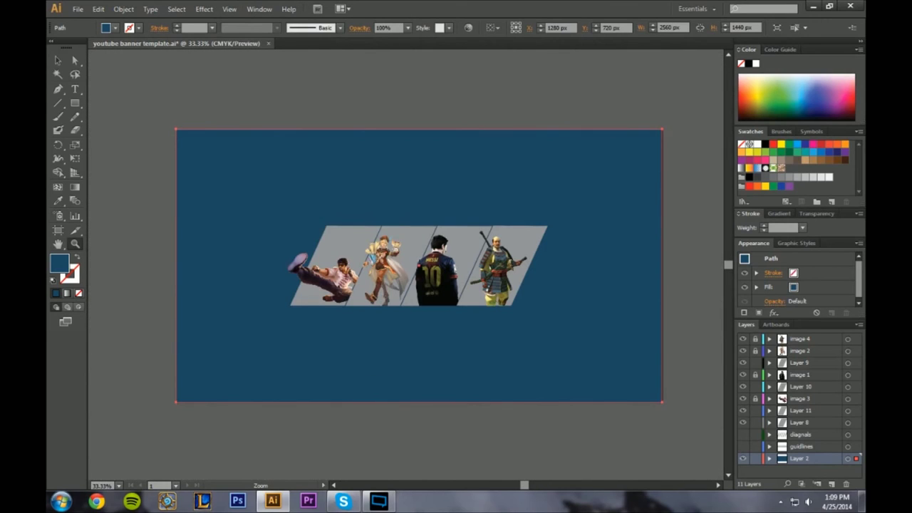
{"action": "left_click", "coordinate": [58, 61]}
{"action": "key", "text": "ctrl+shift+a"}
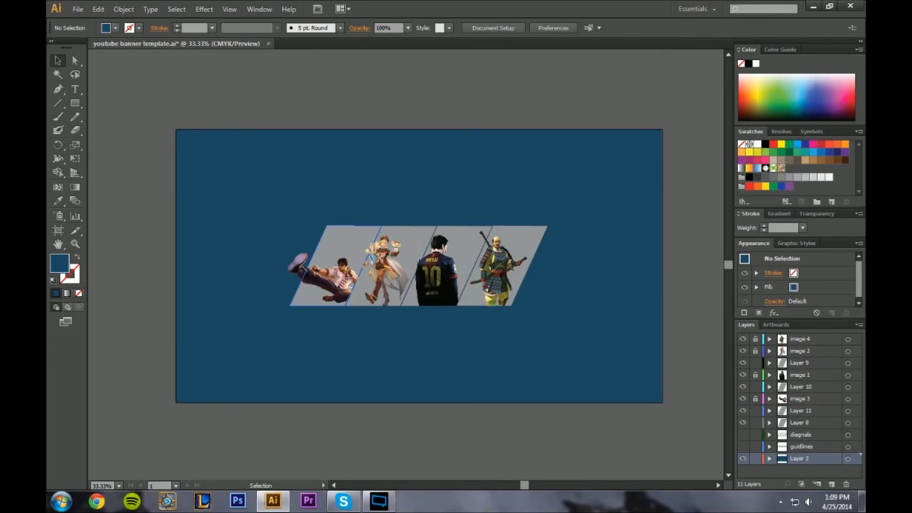
Create a new layer above image 4 and name it text
{"action": "key", "text": "z"}
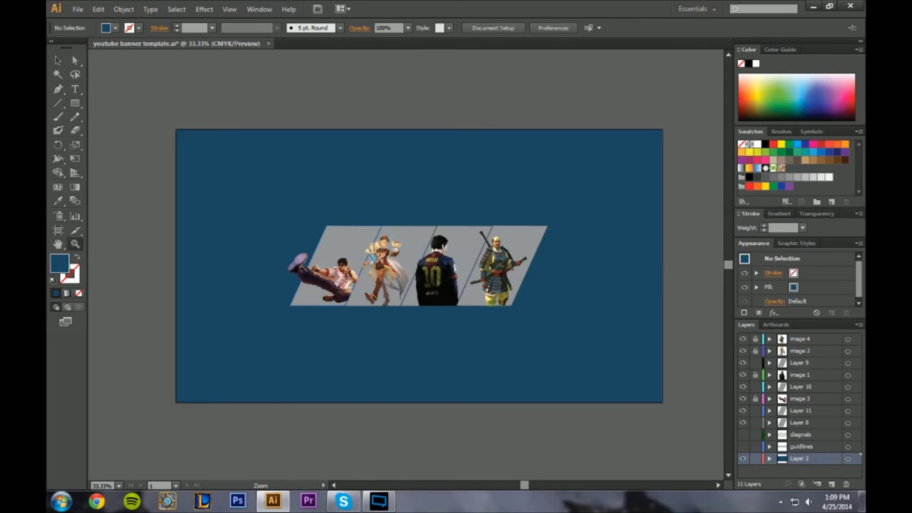
{"action": "left_click", "coordinate": [324, 272]}
{"action": "left_click", "coordinate": [332, 381]}
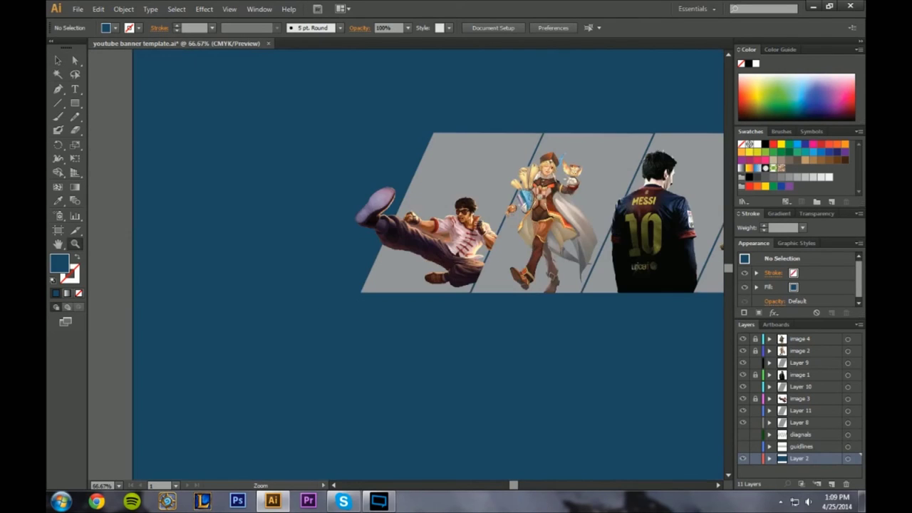
{"action": "left_click", "coordinate": [808, 340]}
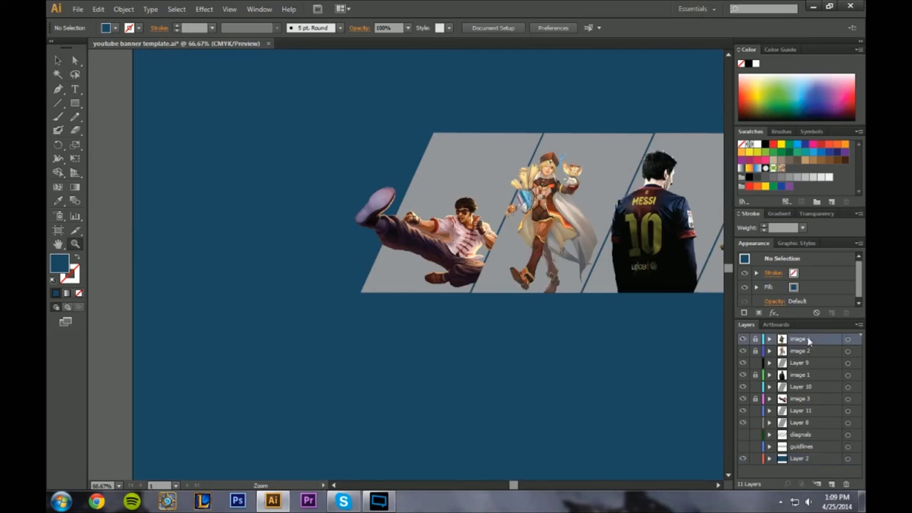
{"action": "left_click", "coordinate": [832, 484]}
{"action": "double_click", "coordinate": [802, 340]}
{"action": "type", "text": "text"}
{"action": "key", "text": "Return"}
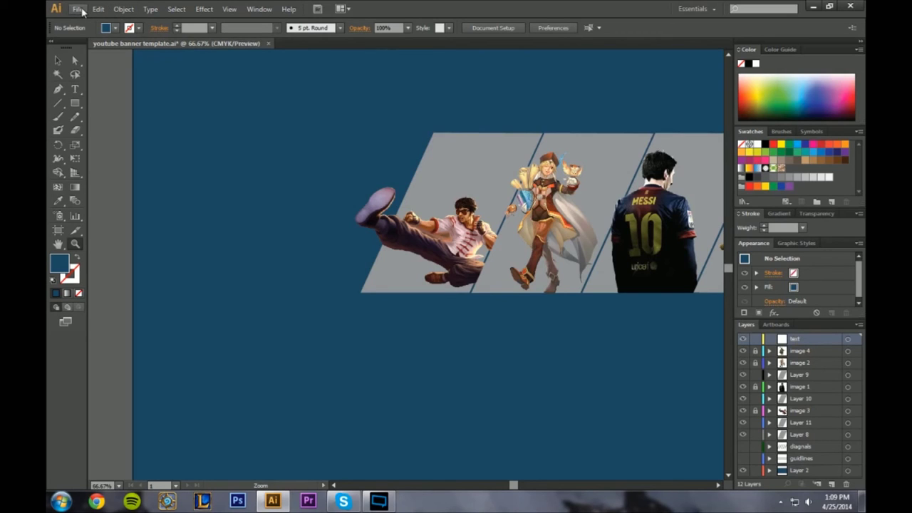
Add the text PONTTIACBOYDR in the American Captain font just left of the first panel's lower part
{"action": "left_click", "coordinate": [74, 89]}
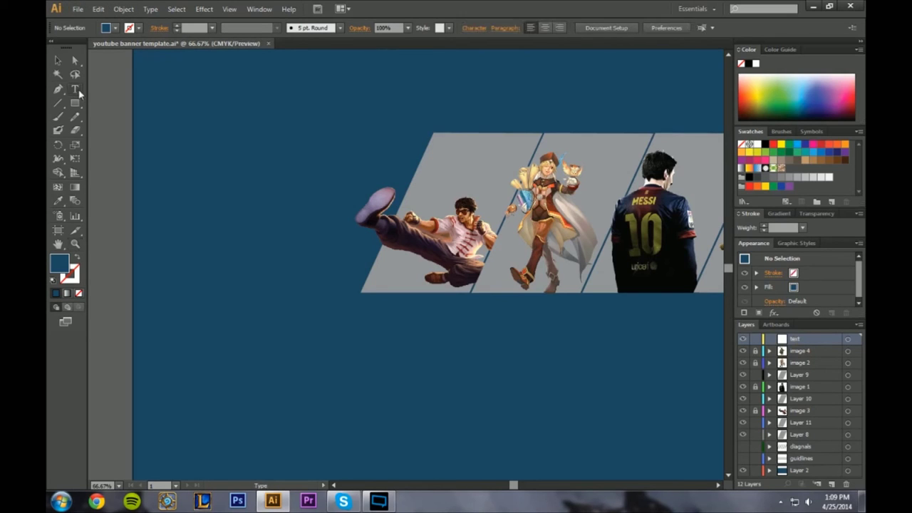
{"action": "left_click", "coordinate": [331, 273]}
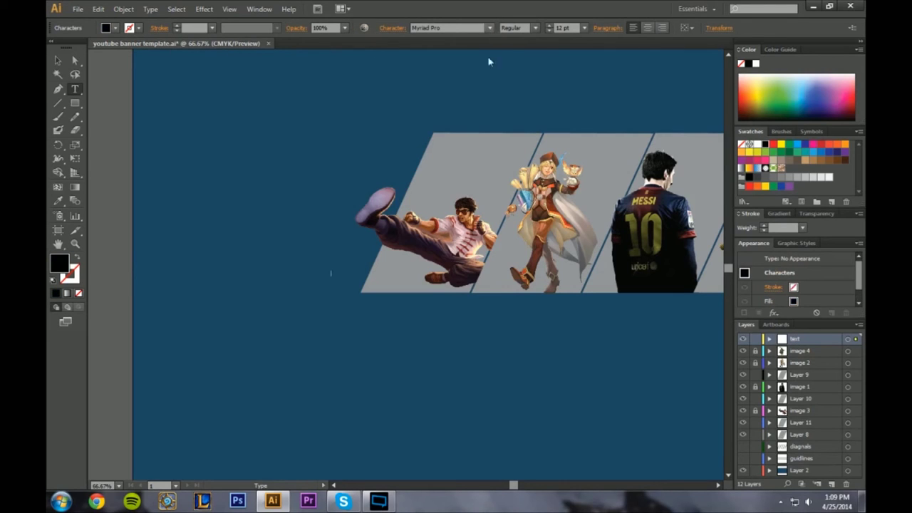
{"action": "left_click", "coordinate": [489, 28]}
{"action": "scroll", "coordinate": [451, 153], "scroll_direction": "up", "scroll_amount": 15}
{"action": "left_click", "coordinate": [449, 42]}
{"action": "type", "text": "P"}
{"action": "left_click", "coordinate": [58, 61]}
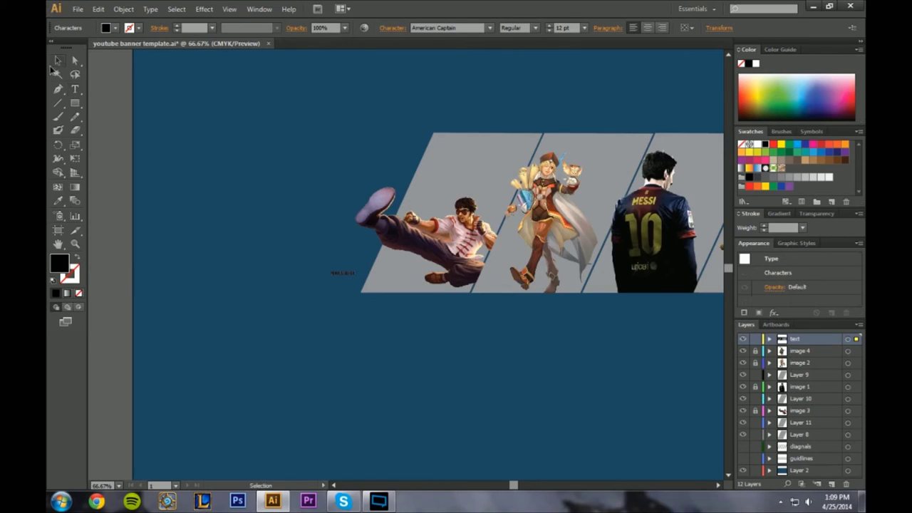
Scale the text up to about 78 pt over the first panel's lower-left corner and correct its spelling to PONTIACBOYDR
{"action": "left_click_drag", "start_coordinate": [354, 268], "coordinate": [485, 183]}
{"action": "left_click_drag", "start_coordinate": [382, 246], "coordinate": [337, 270]}
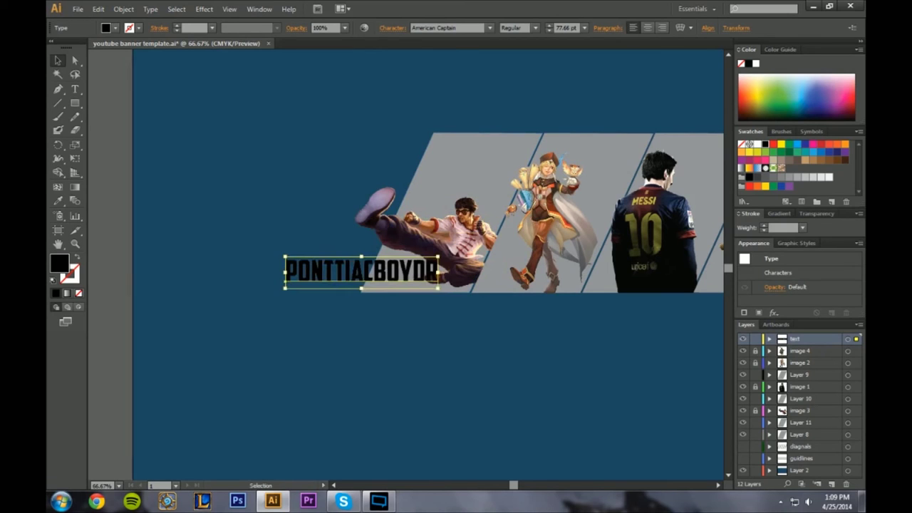
{"action": "double_click", "coordinate": [345, 272]}
{"action": "key", "text": "BackSpace"}
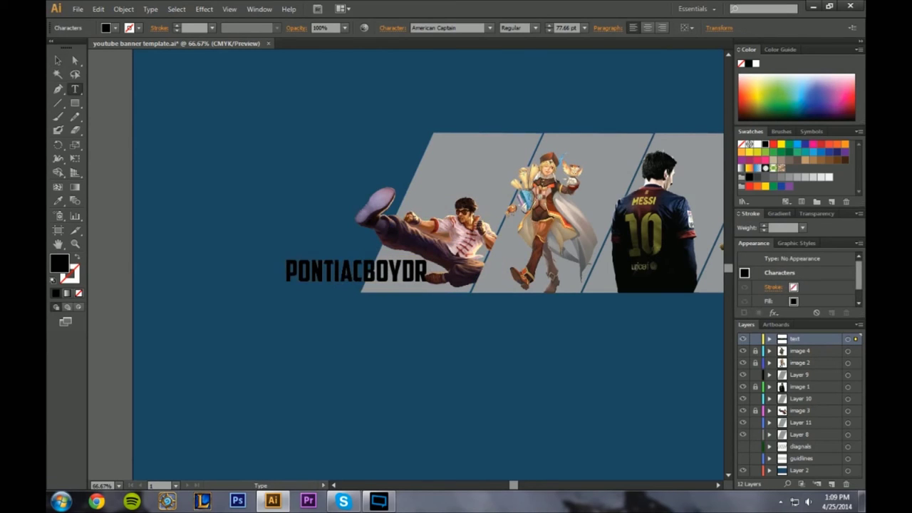
Fill the PONTIACBOYDR text with white and move it over the first panel's upper-left corner
{"action": "left_click_drag", "start_coordinate": [285, 272], "coordinate": [427, 272]}
{"action": "double_click", "coordinate": [62, 264]}
{"action": "left_click_drag", "start_coordinate": [354, 291], "coordinate": [306, 179]}
{"action": "left_click", "coordinate": [576, 182]}
{"action": "left_click", "coordinate": [364, 271]}
{"action": "left_click_drag", "start_coordinate": [286, 272], "coordinate": [427, 272]}
{"action": "key", "text": "Escape"}
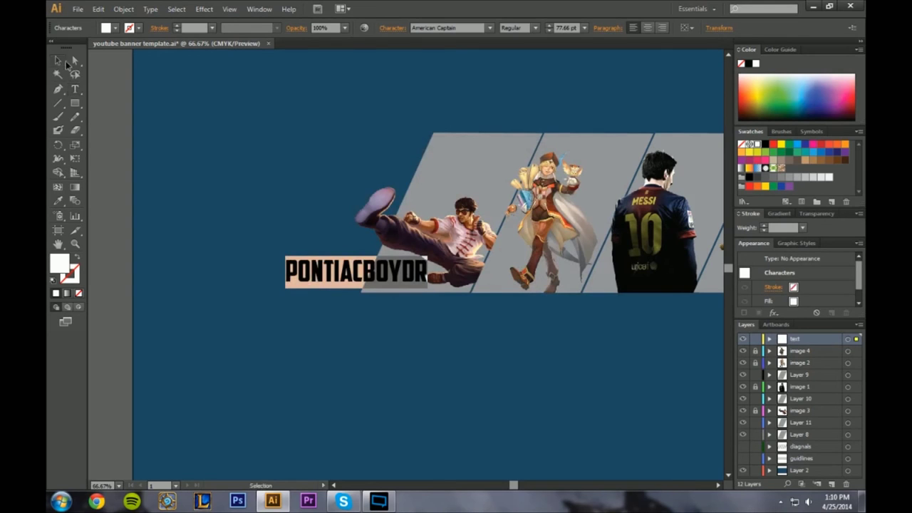
{"action": "left_click_drag", "start_coordinate": [354, 273], "coordinate": [417, 156]}
{"action": "left_click", "coordinate": [406, 356]}
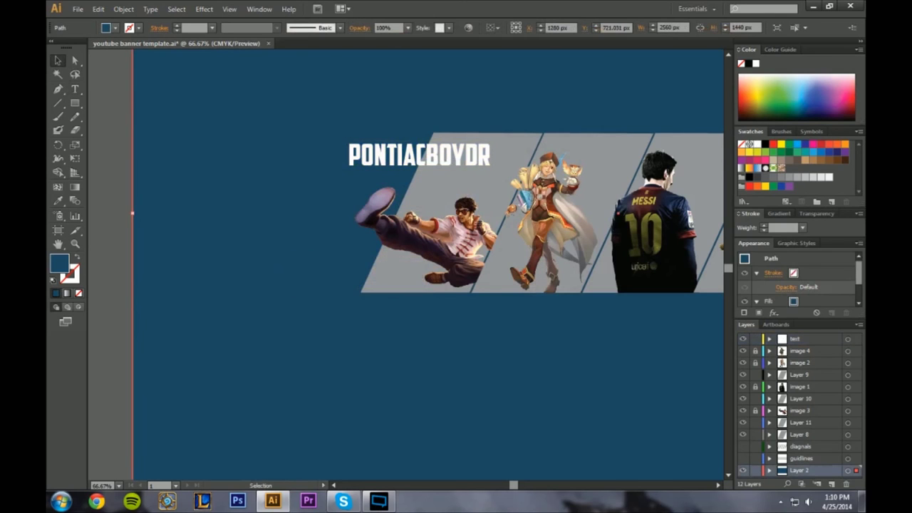
Fill the banner background with the Fading Sky gradient
{"action": "mouse_move", "coordinate": [513, 488]}
{"action": "left_mouse_down"}
{"action": "mouse_move", "coordinate": [534, 488]}
{"action": "mouse_move", "coordinate": [525, 487]}
{"action": "left_mouse_up"}
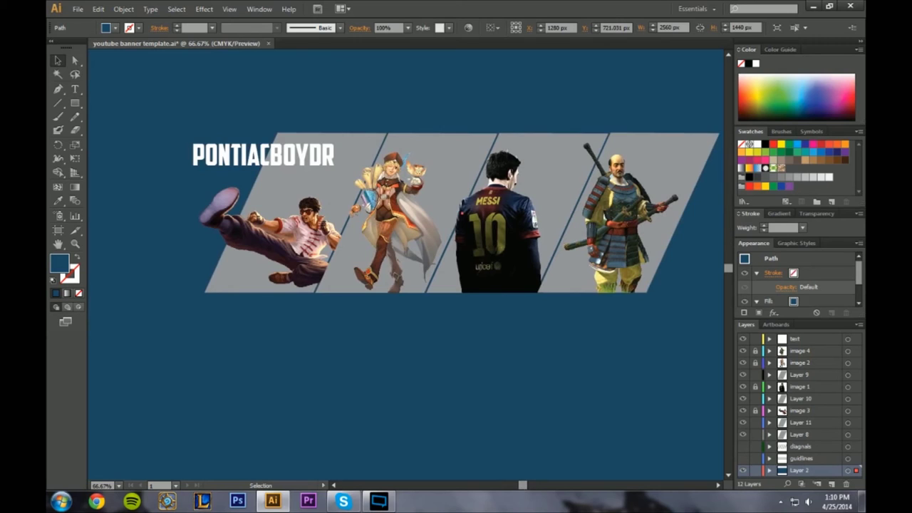
{"action": "left_click", "coordinate": [757, 168]}
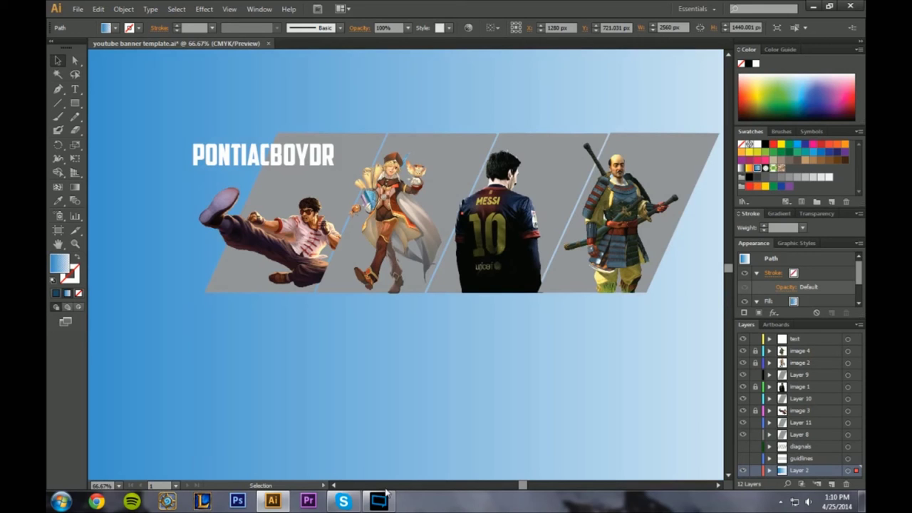
{"action": "left_click_drag", "start_coordinate": [523, 485], "coordinate": [522, 485]}
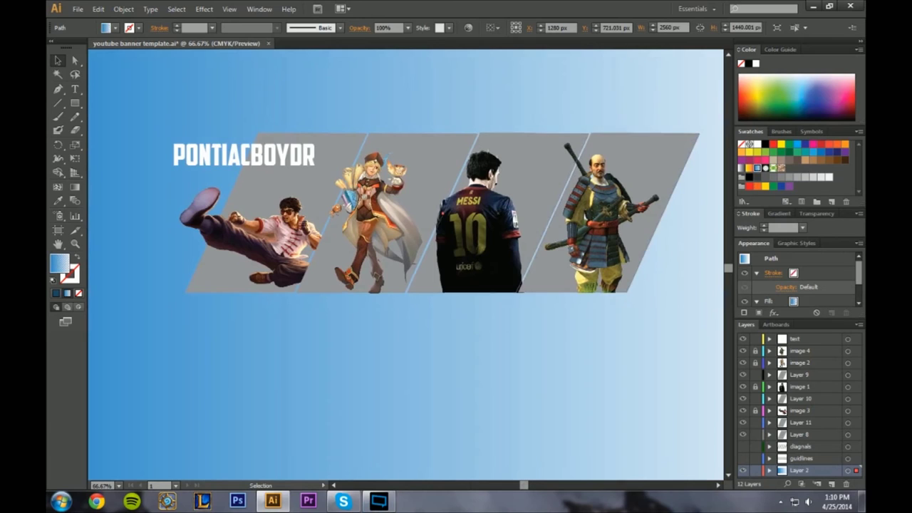
Fill all four slanted panels with a lighter grey
{"action": "left_click", "coordinate": [213, 232]}
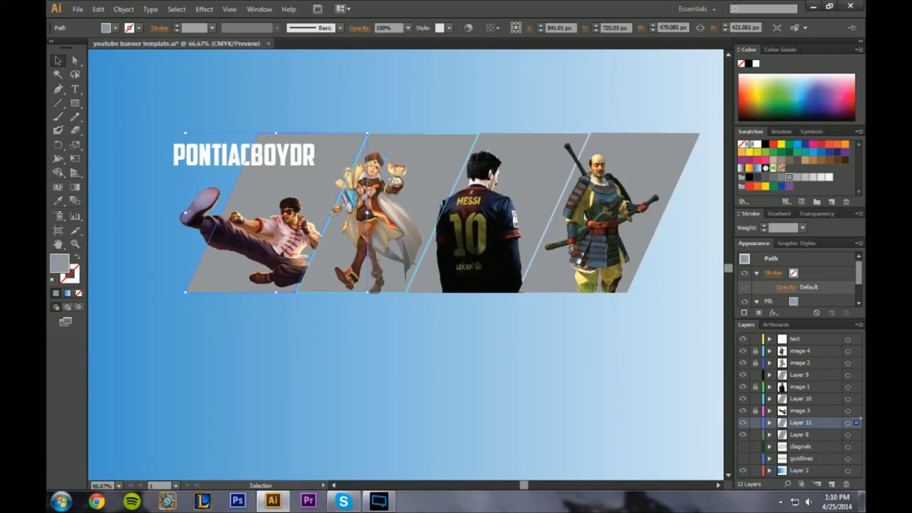
{"action": "left_click", "coordinate": [376, 235], "text": "shift"}
{"action": "left_click", "coordinate": [487, 235], "text": "shift"}
{"action": "left_click", "coordinate": [597, 235], "text": "shift"}
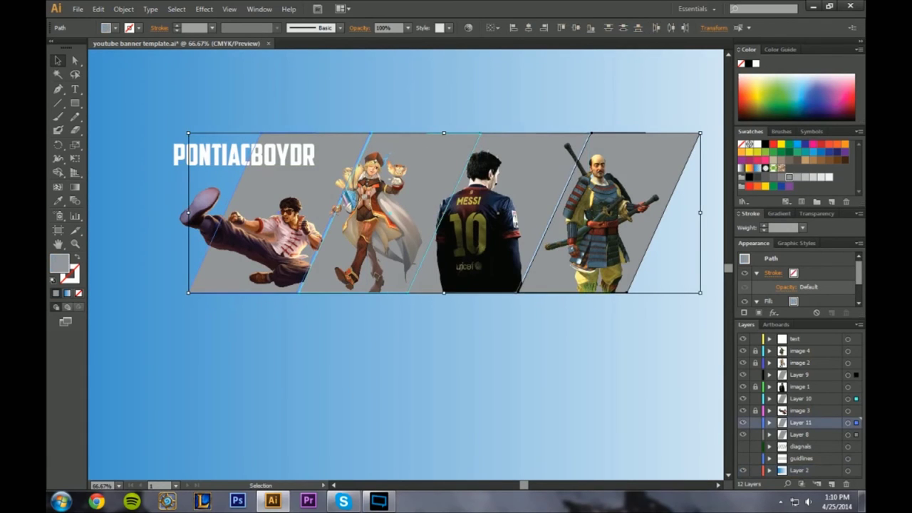
{"action": "left_click", "coordinate": [797, 177]}
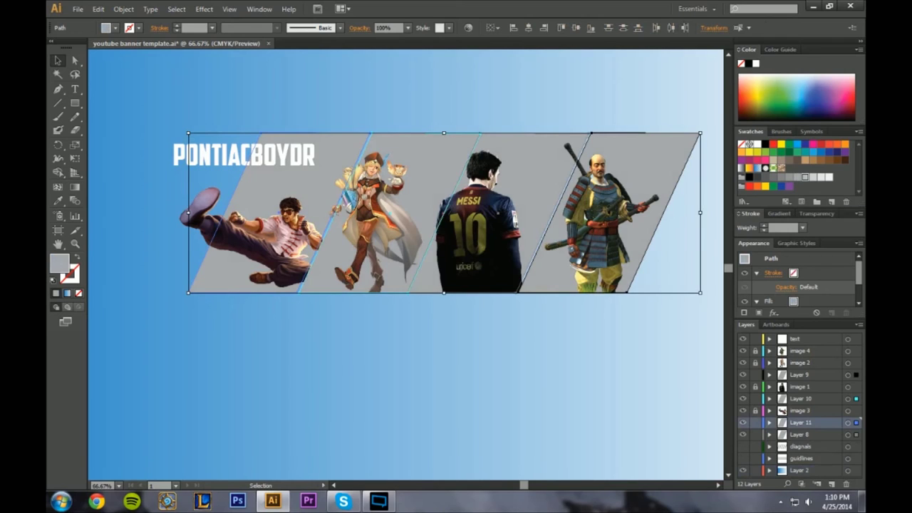
{"action": "left_click", "coordinate": [804, 177]}
{"action": "left_click", "coordinate": [498, 349]}
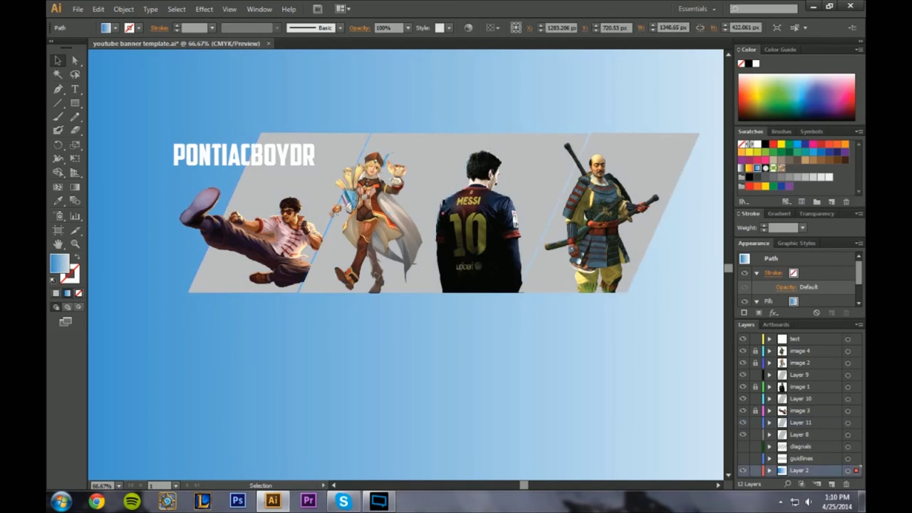
Fill the PONTIACBOYDR text with black and shift it down slightly
{"action": "left_click", "coordinate": [244, 155]}
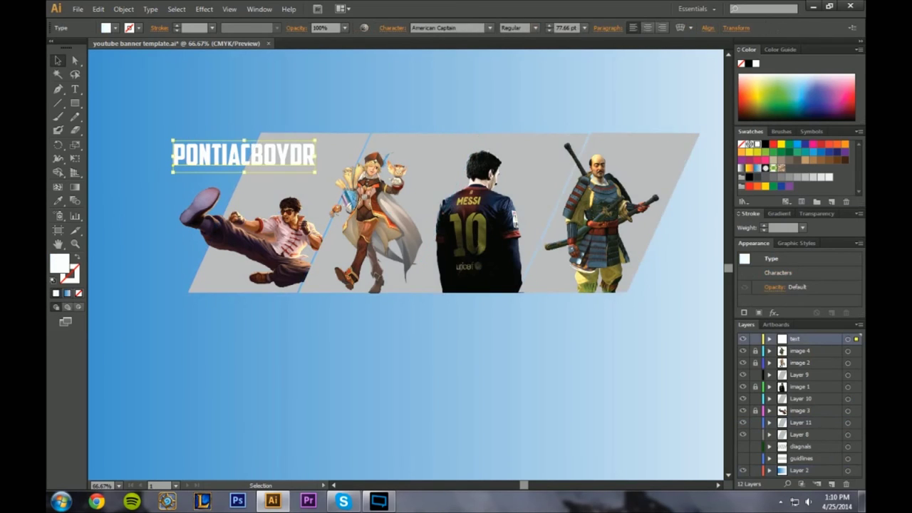
{"action": "left_click", "coordinate": [749, 177]}
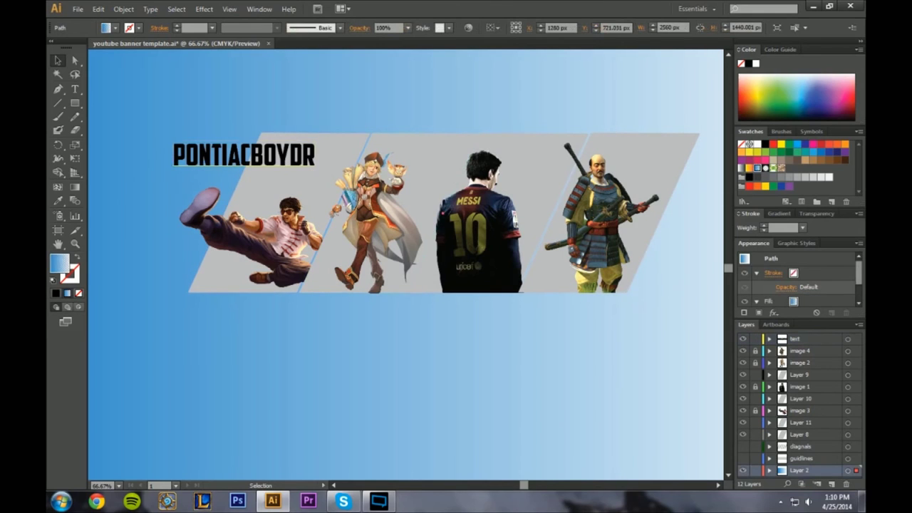
{"action": "left_click_drag", "start_coordinate": [292, 156], "coordinate": [292, 159]}
{"action": "left_click", "coordinate": [456, 335]}
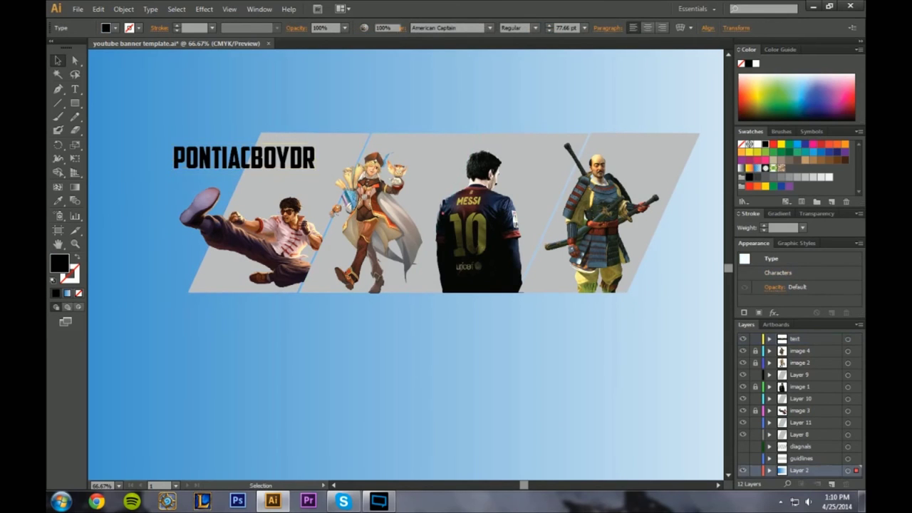
Try nudging the third slanted panel slightly to the right and undo the move
{"action": "key", "text": "z"}
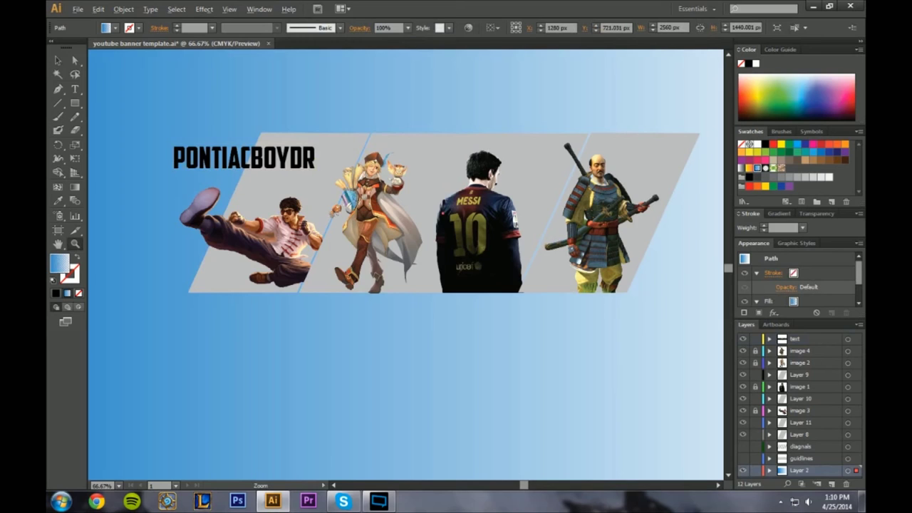
{"action": "left_click", "coordinate": [409, 266], "text": "alt"}
{"action": "left_click", "coordinate": [443, 221], "text": "alt"}
{"action": "key", "text": "ctrl+plus"}
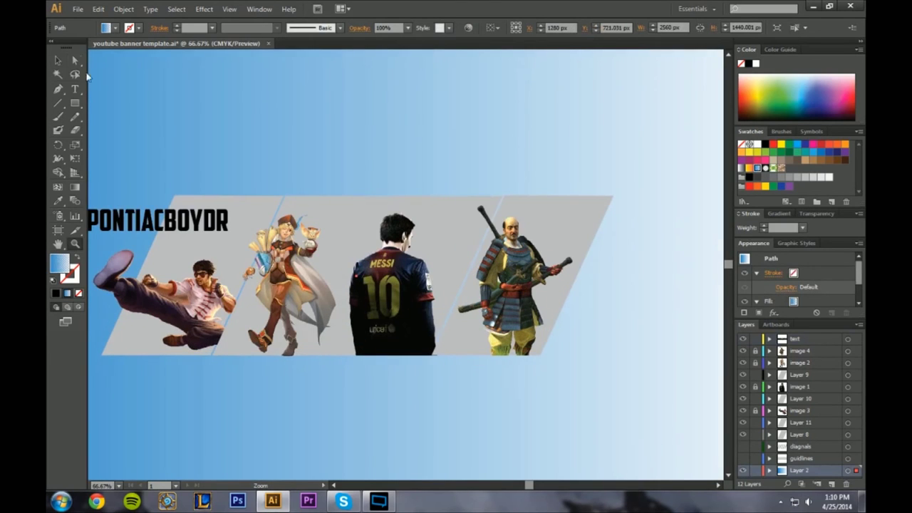
{"action": "left_click", "coordinate": [58, 62]}
{"action": "left_click", "coordinate": [451, 246]}
{"action": "key", "text": "Right"}
{"action": "key", "text": "Right"}
{"action": "left_click", "coordinate": [466, 168]}
{"action": "left_click", "coordinate": [450, 239]}
{"action": "left_click", "coordinate": [466, 170]}
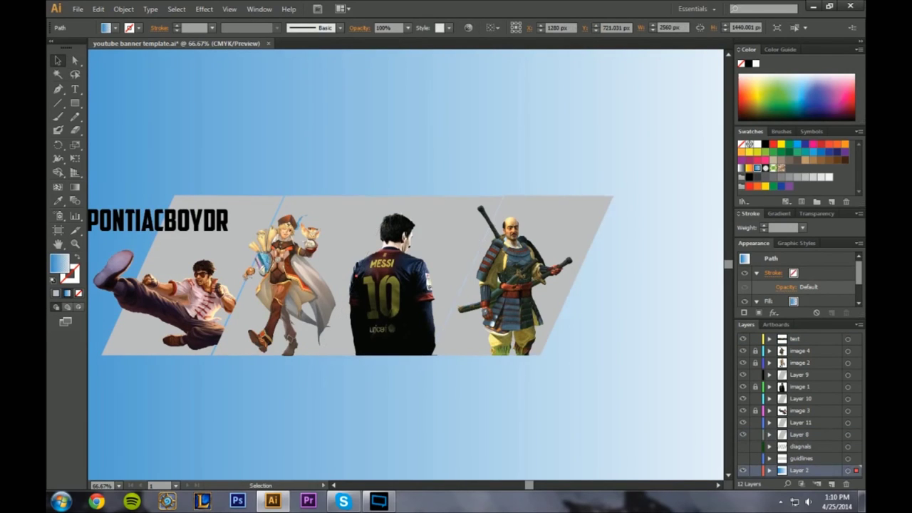
{"action": "key", "text": "ctrl+z"}
{"action": "key", "text": "ctrl+z"}
{"action": "left_click", "coordinate": [466, 170]}
Apply a blue swatch to the starting colour stop of the background's gradient
{"action": "left_click_drag", "start_coordinate": [531, 486], "coordinate": [525, 486]}
{"action": "left_click", "coordinate": [780, 214]}
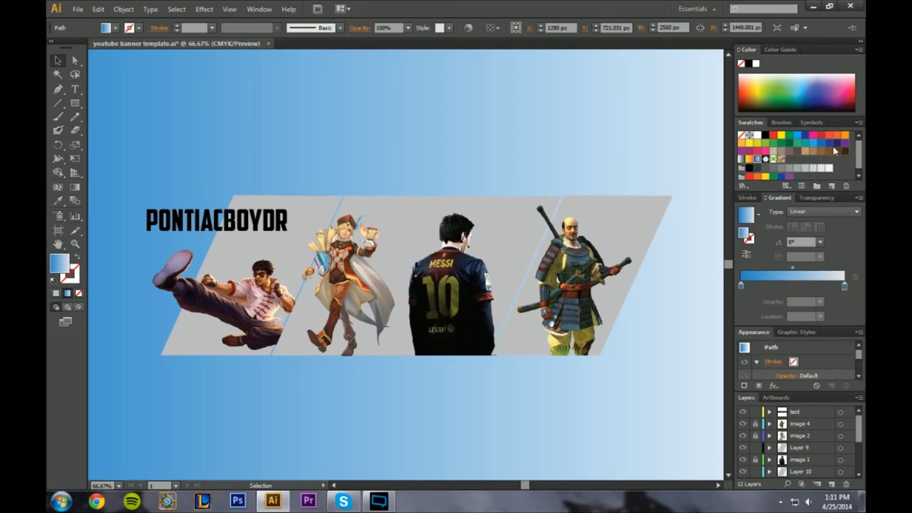
{"action": "left_click_drag", "start_coordinate": [821, 143], "coordinate": [741, 288]}
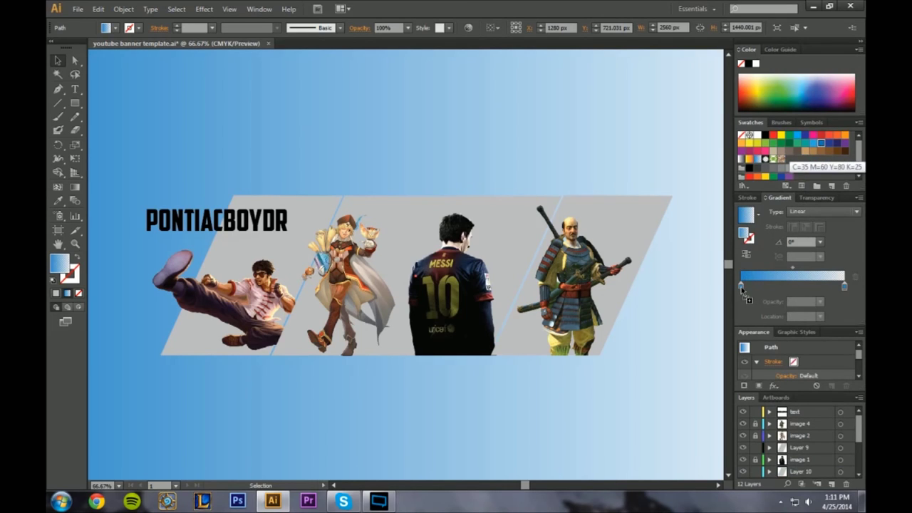
{"action": "left_click", "coordinate": [845, 286]}
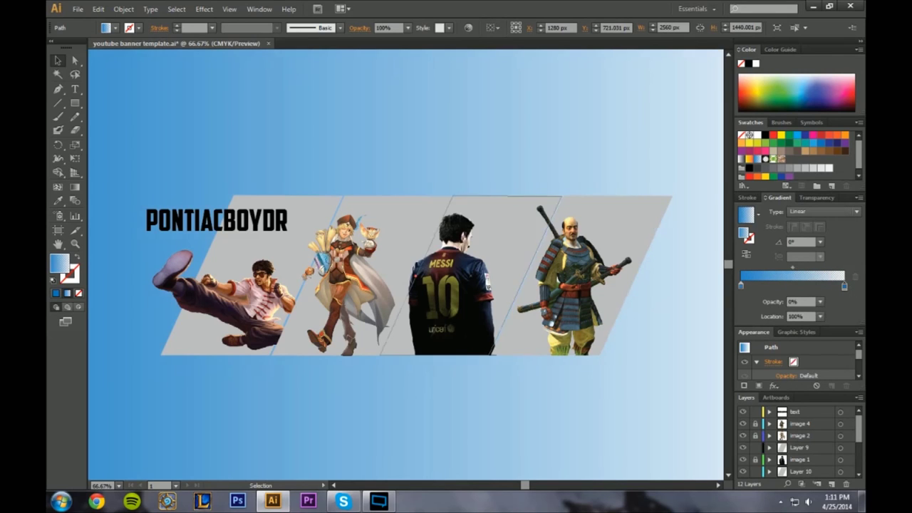
Redraw the background's linear gradient from right to left across the artboard at about -176° with the Gradient tool
{"action": "left_click", "coordinate": [75, 186]}
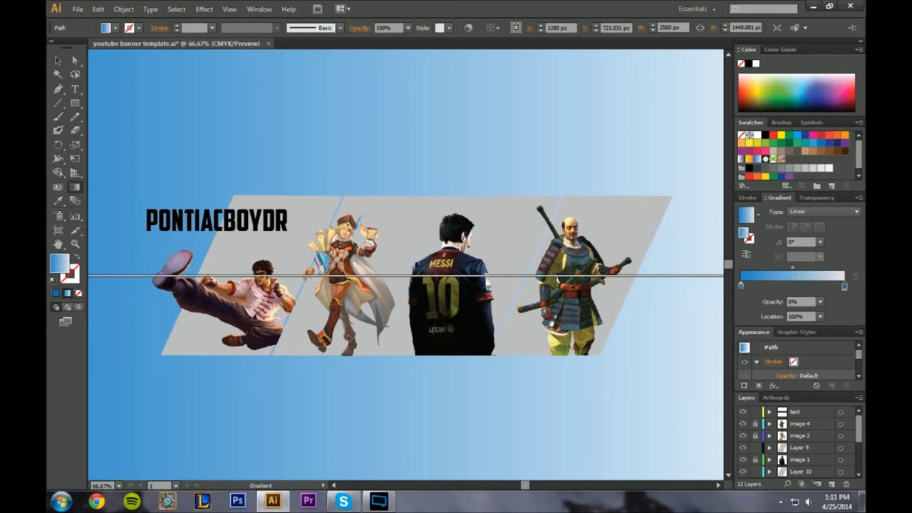
{"action": "key", "text": "z"}
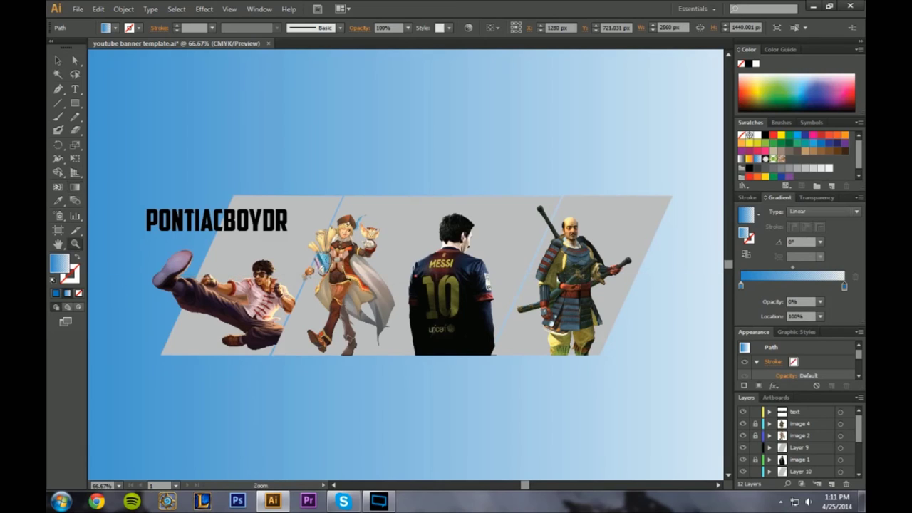
{"action": "key", "text": "ctrl+minus"}
{"action": "key", "text": "ctrl+minus"}
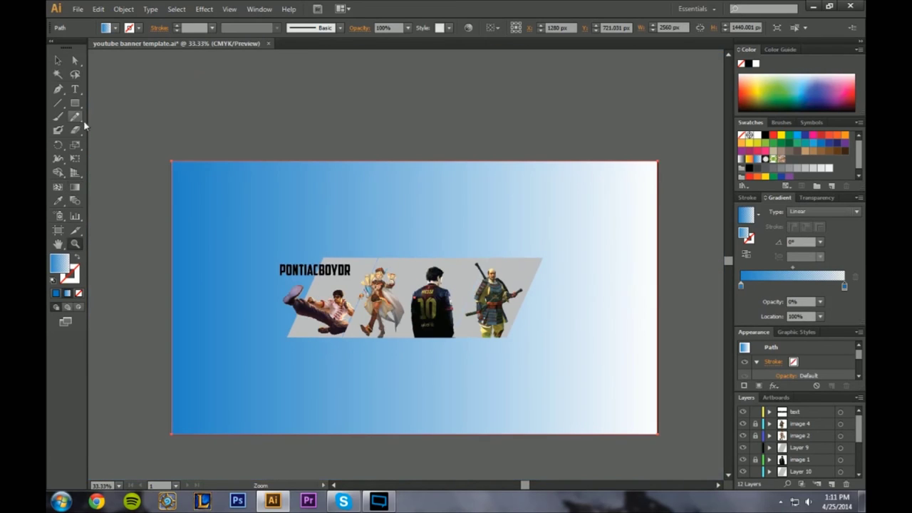
{"action": "left_click", "coordinate": [75, 187]}
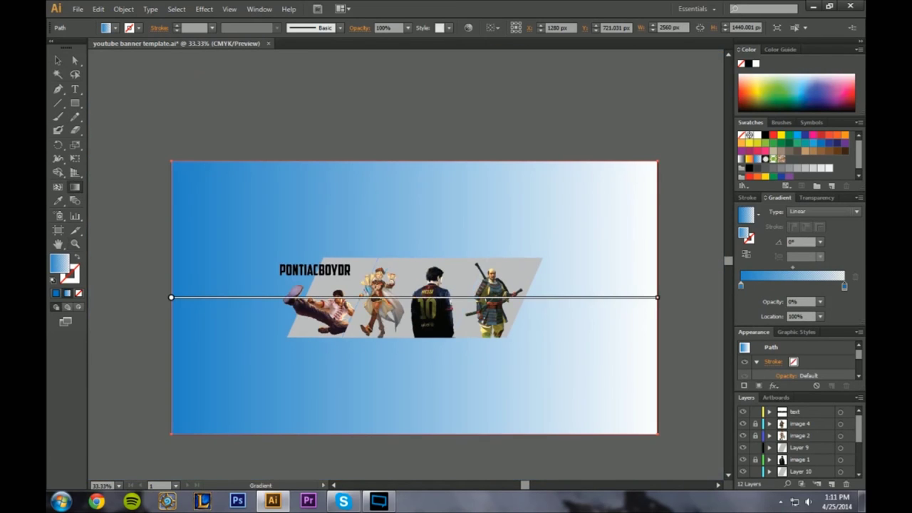
{"action": "left_click_drag", "start_coordinate": [615, 284], "coordinate": [224, 311]}
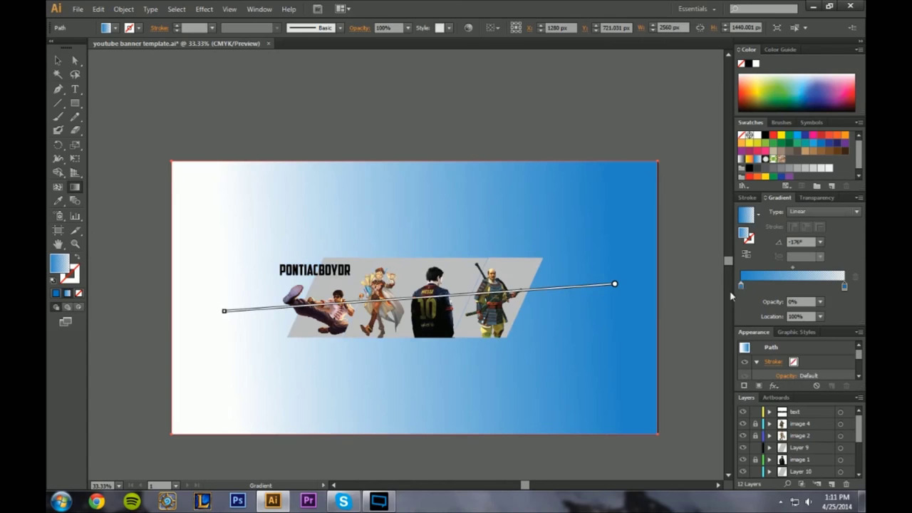
{"action": "mouse_move", "coordinate": [224, 313]}
Reselect the background and apply the White, Black gradient preset to it
{"action": "left_click", "coordinate": [58, 61]}
{"action": "left_click", "coordinate": [131, 101]}
{"action": "left_click", "coordinate": [222, 208]}
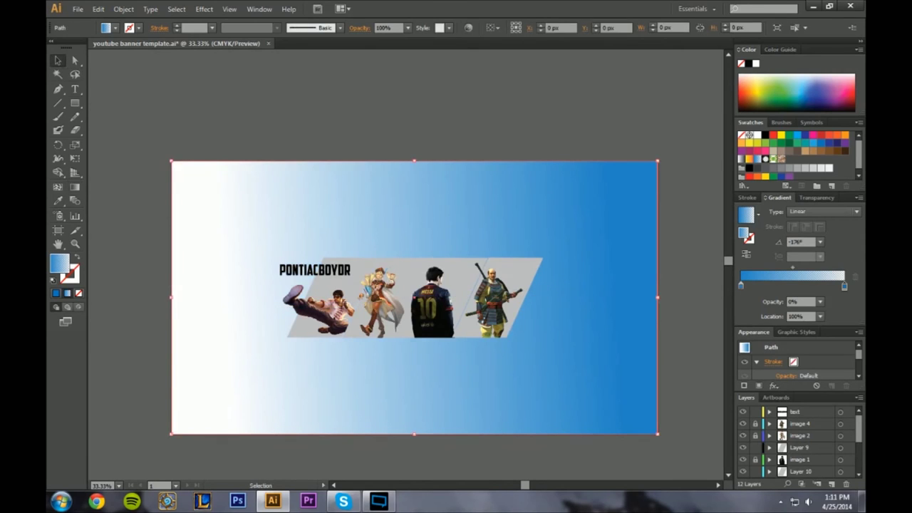
{"action": "left_click", "coordinate": [817, 199]}
{"action": "left_click", "coordinate": [780, 199]}
{"action": "left_click", "coordinate": [759, 213]}
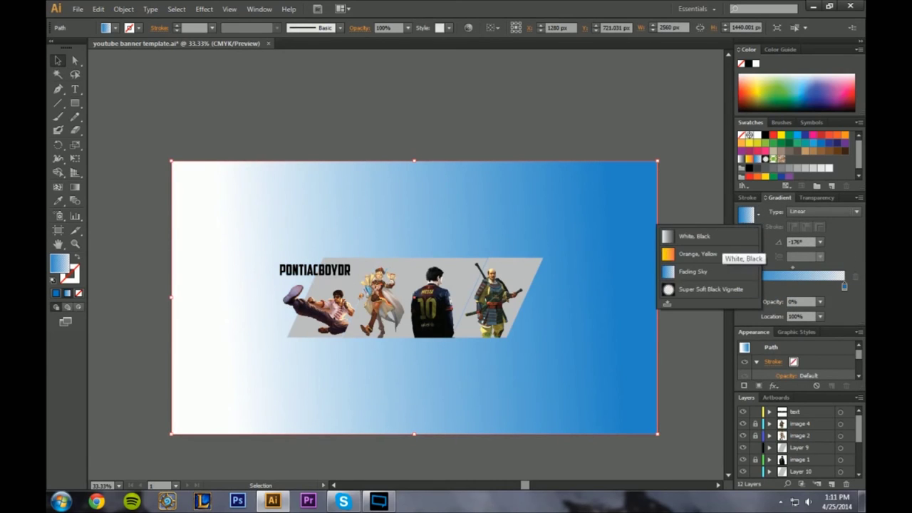
{"action": "left_click", "coordinate": [695, 236]}
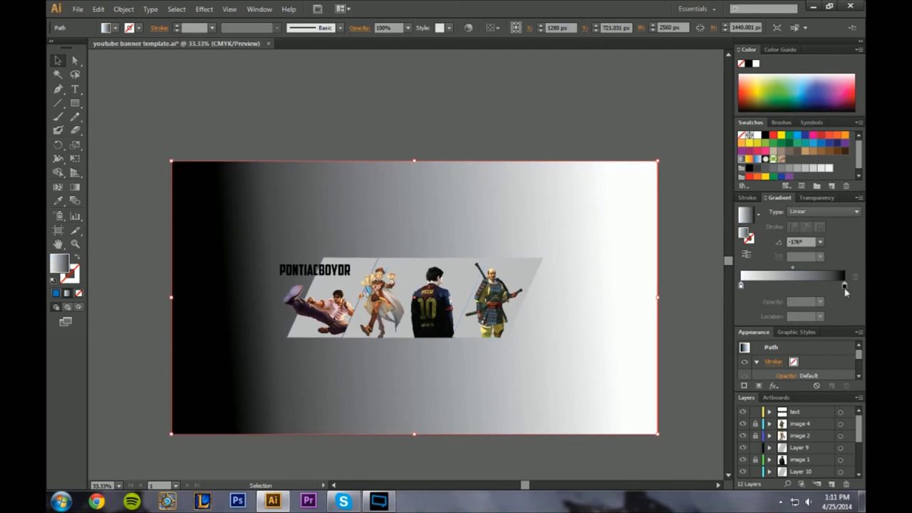
Recolour the background gradient from blue to light blue, trying orange as the end colour, and set its midpoint location to 73.66%
{"action": "left_click_drag", "start_coordinate": [821, 143], "coordinate": [740, 285]}
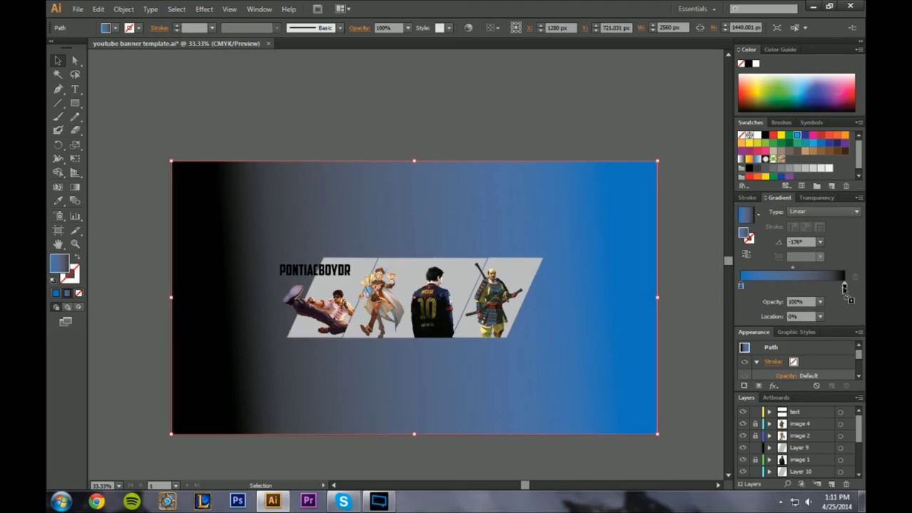
{"action": "left_click_drag", "start_coordinate": [845, 288], "coordinate": [845, 285]}
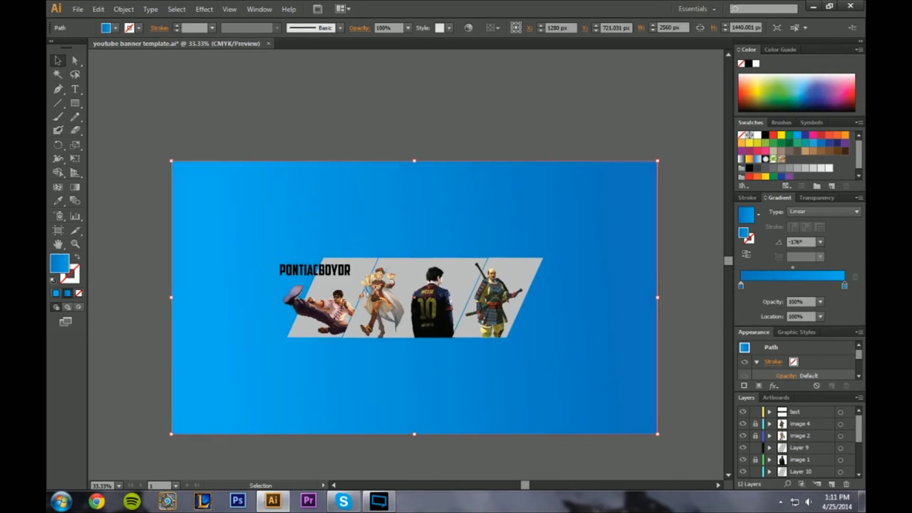
{"action": "left_click_drag", "start_coordinate": [845, 135], "coordinate": [845, 286]}
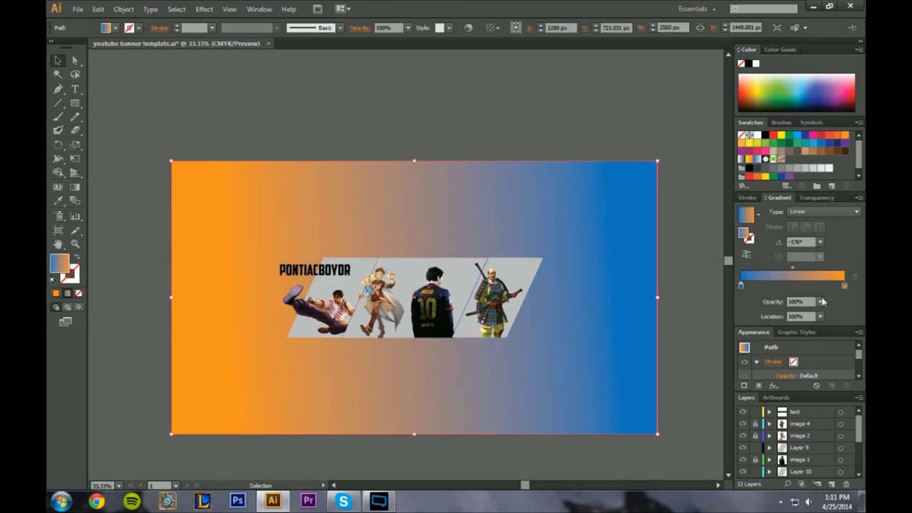
{"action": "left_click_drag", "start_coordinate": [793, 269], "coordinate": [817, 271]}
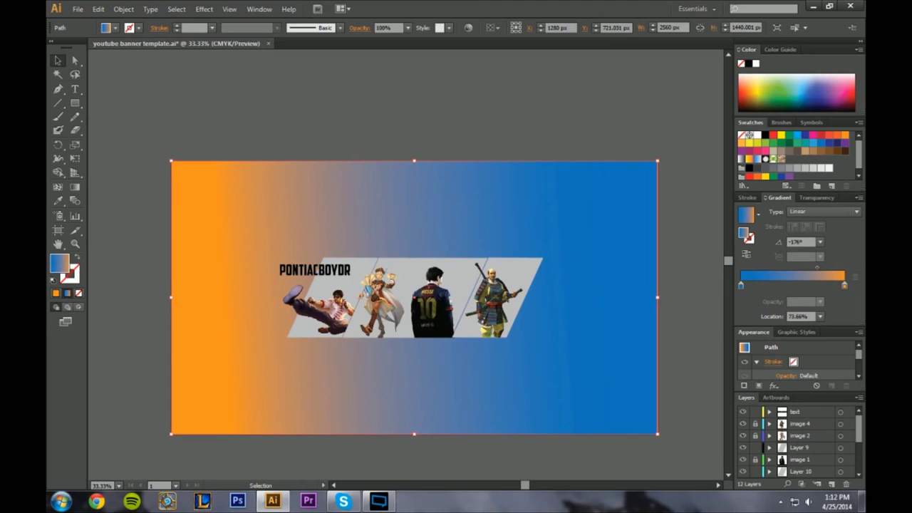
{"action": "left_click_drag", "start_coordinate": [818, 148], "coordinate": [845, 285]}
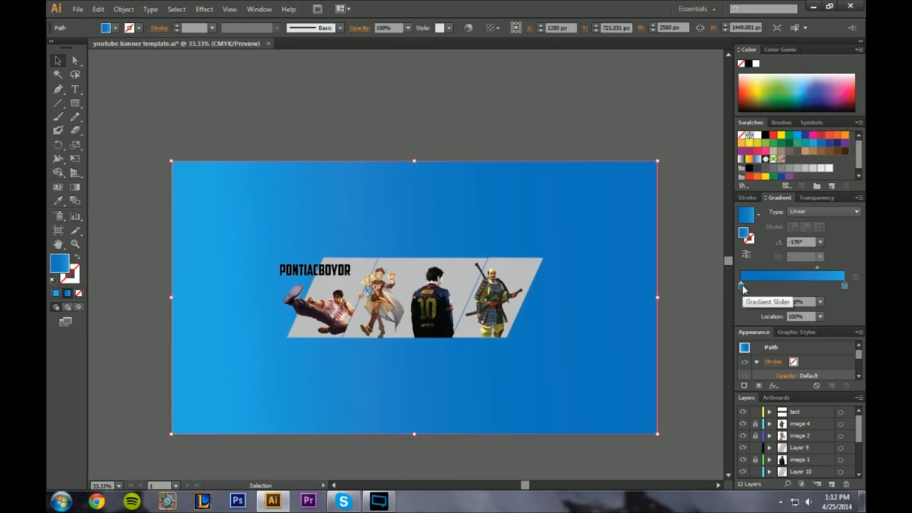
Set the starting colour of the background gradient to dark blue 13406D
{"action": "double_click", "coordinate": [58, 265]}
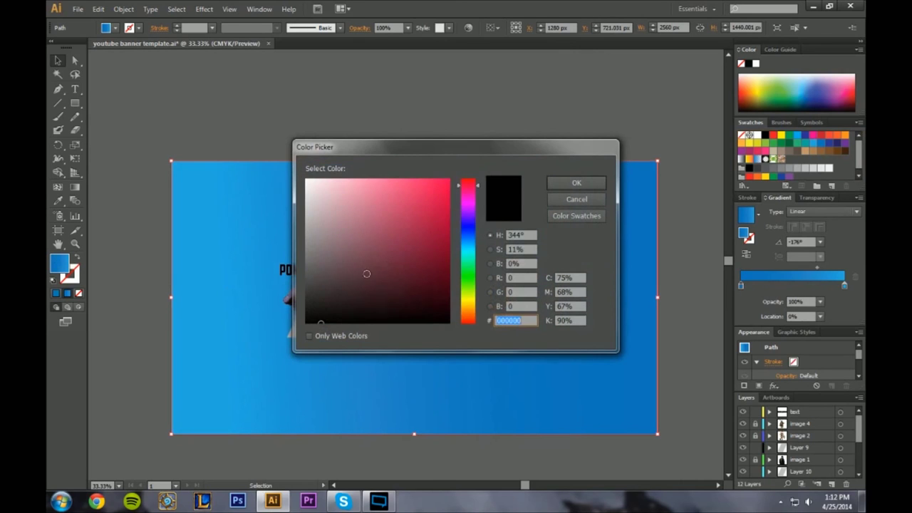
{"action": "left_click", "coordinate": [468, 230]}
{"action": "left_click_drag", "start_coordinate": [470, 232], "coordinate": [425, 261]}
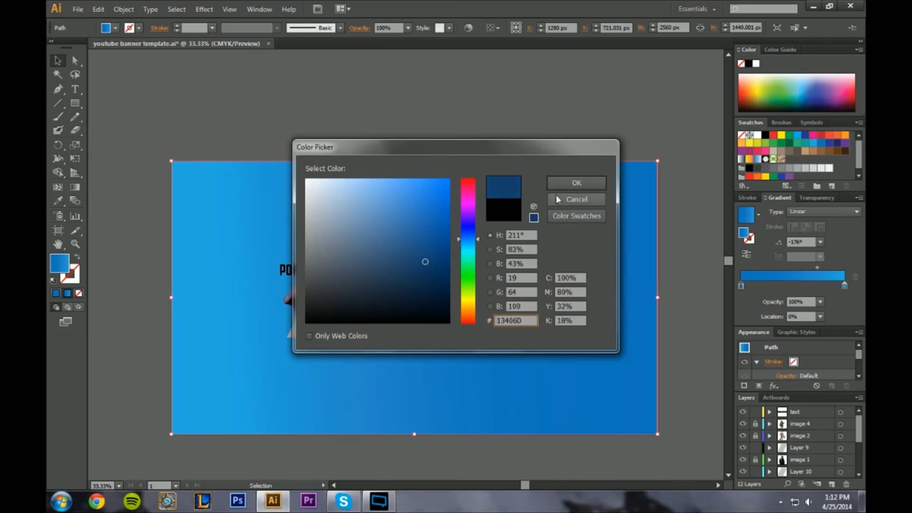
{"action": "left_click", "coordinate": [576, 182]}
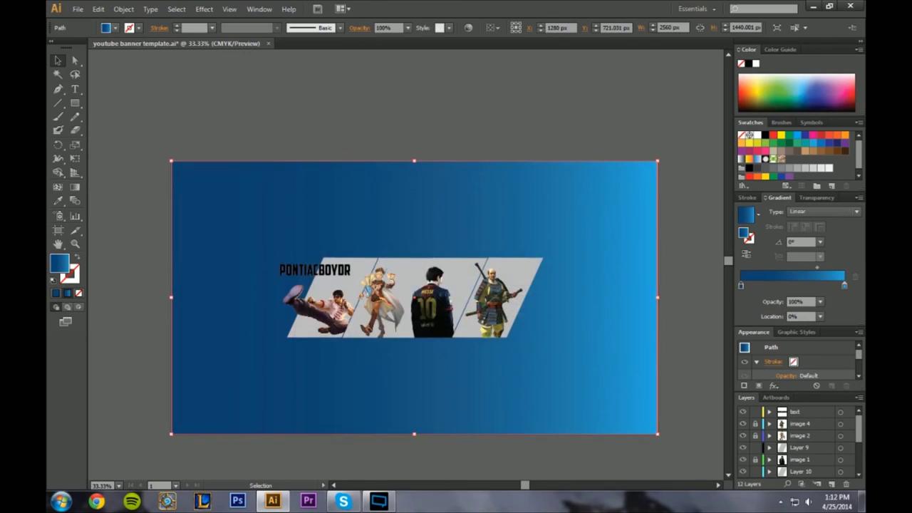
Select all four slanted panels and fill them with the darker orange swatch after trying the lighter one
{"action": "left_click", "coordinate": [507, 289]}
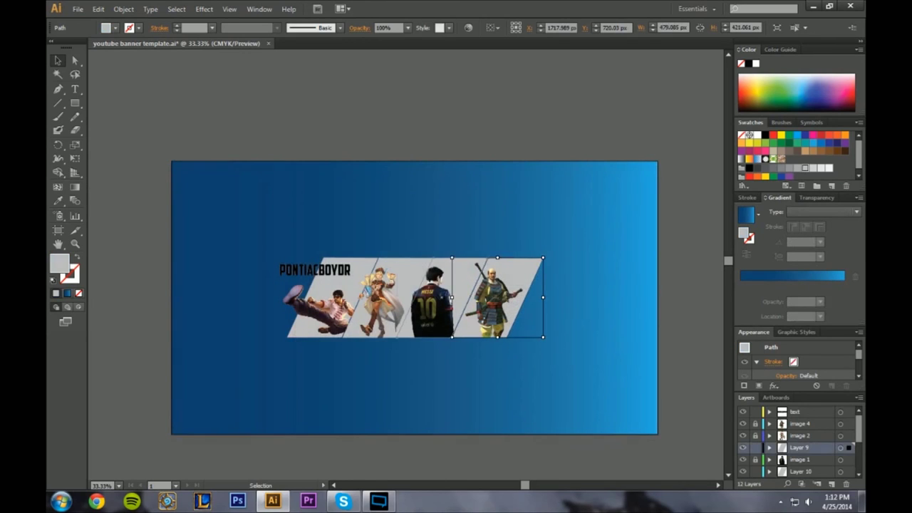
{"action": "left_click", "coordinate": [450, 291]}
{"action": "left_click", "coordinate": [326, 293], "text": "shift"}
{"action": "left_click", "coordinate": [381, 294], "text": "shift"}
{"action": "left_click", "coordinate": [501, 294], "text": "shift"}
{"action": "left_click", "coordinate": [845, 135]}
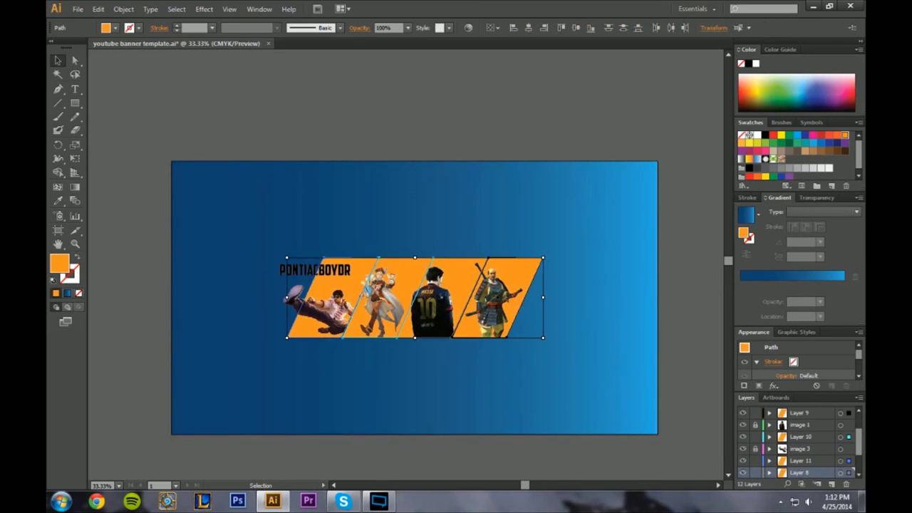
{"action": "left_click", "coordinate": [836, 136]}
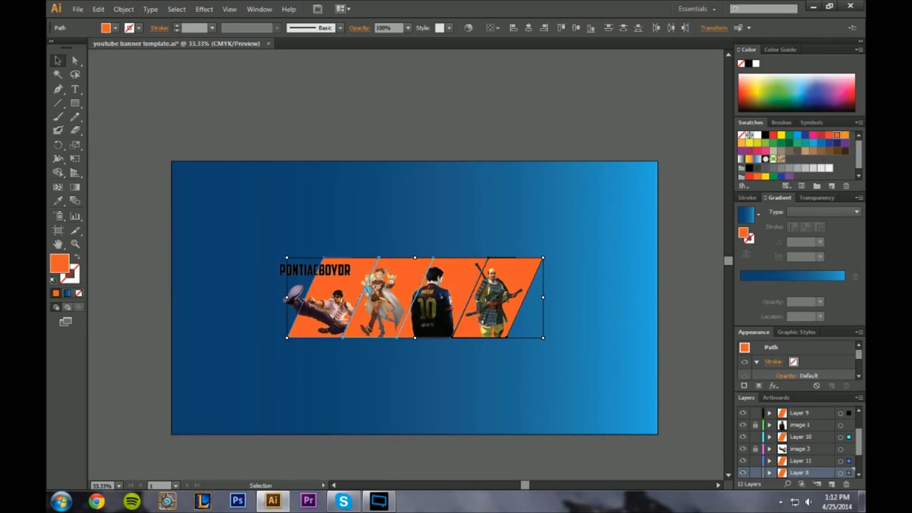
Recolour the four selected slanted panels with a muted brownish orange chosen in the Color Picker
{"action": "double_click", "coordinate": [64, 267]}
{"action": "mouse_move", "coordinate": [429, 191]}
{"action": "left_mouse_down"}
{"action": "mouse_move", "coordinate": [397, 194]}
{"action": "mouse_move", "coordinate": [395, 215]}
{"action": "left_mouse_up"}
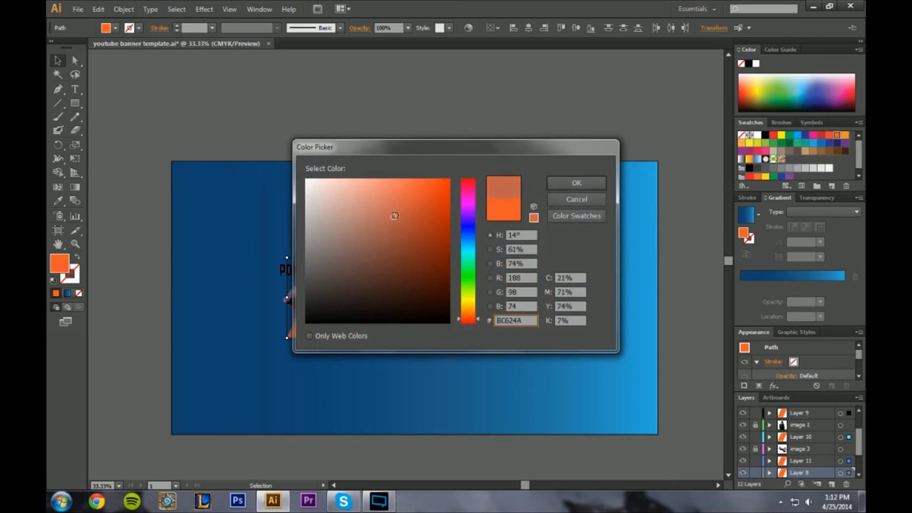
{"action": "left_click", "coordinate": [576, 182]}
{"action": "key", "text": "ctrl+shift+a"}
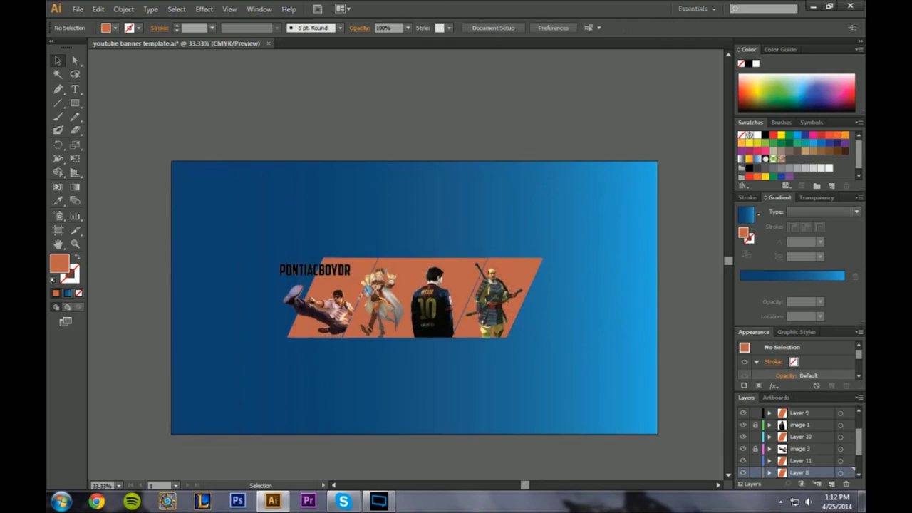
Nudge the third and fourth slanted panels slightly to the right to even out the gaps, placing the fourth at X 1724.989 px
{"action": "left_click", "coordinate": [443, 295]}
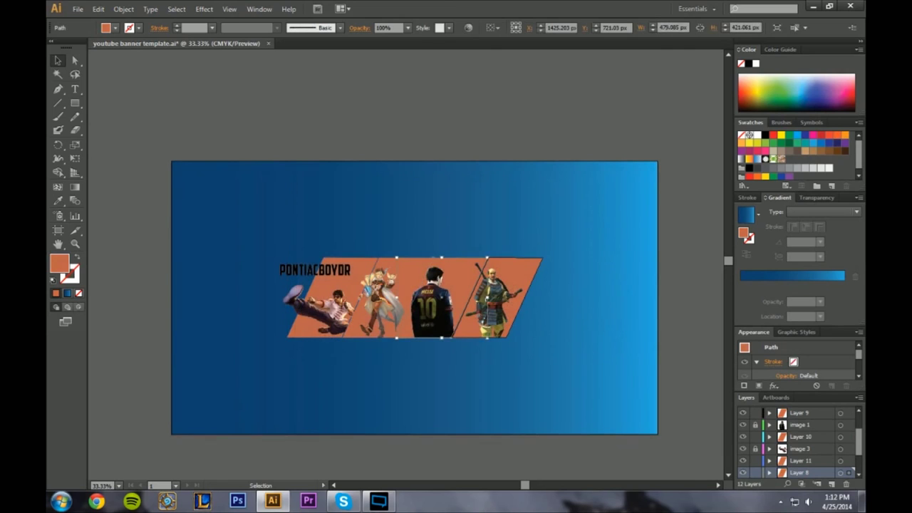
{"action": "left_click", "coordinate": [414, 298]}
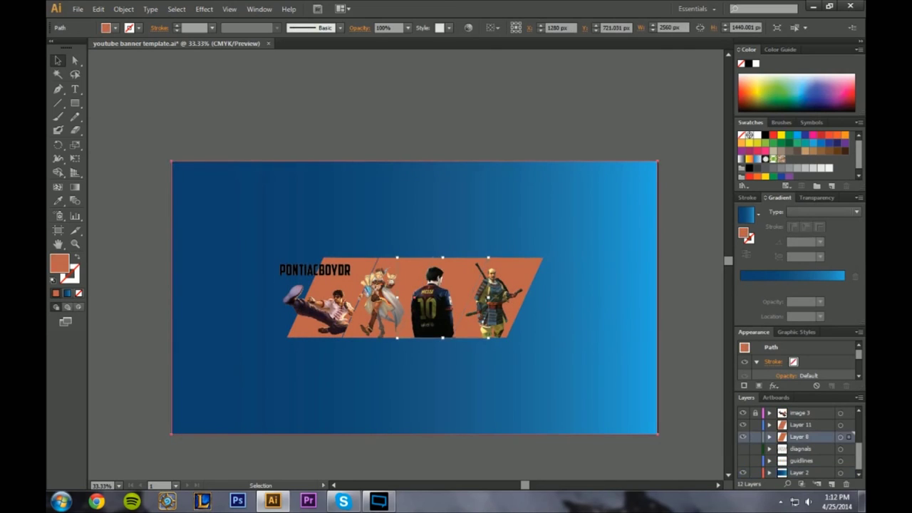
{"action": "left_click", "coordinate": [443, 296]}
{"action": "left_click", "coordinate": [485, 369]}
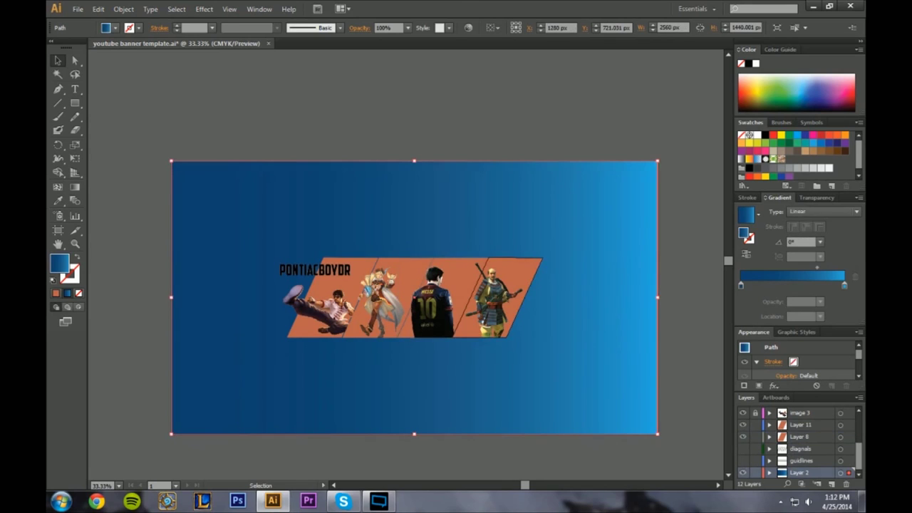
{"action": "left_click", "coordinate": [498, 297]}
{"action": "left_click", "coordinate": [428, 300]}
{"action": "left_click", "coordinate": [443, 296]}
{"action": "left_click", "coordinate": [485, 369]}
{"action": "left_click", "coordinate": [497, 297]}
{"action": "left_click", "coordinate": [485, 369]}
{"action": "left_click", "coordinate": [500, 299]}
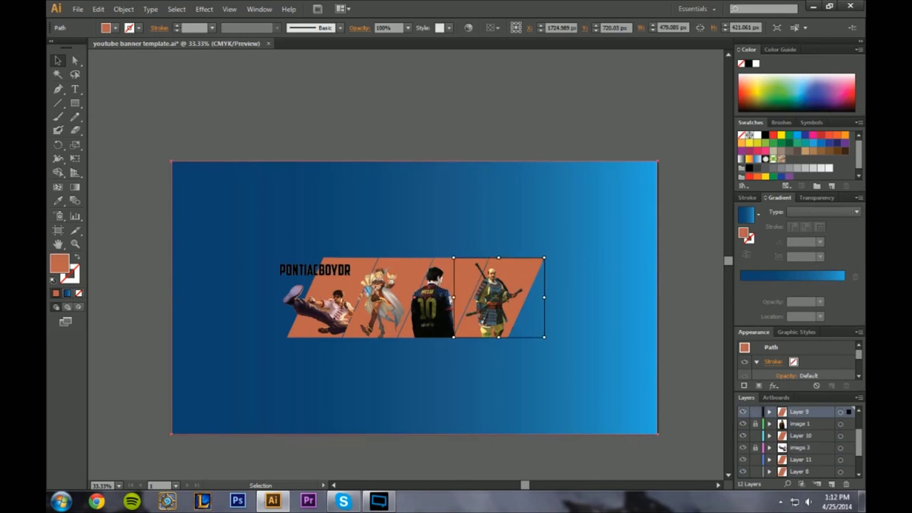
{"action": "left_click", "coordinate": [491, 367]}
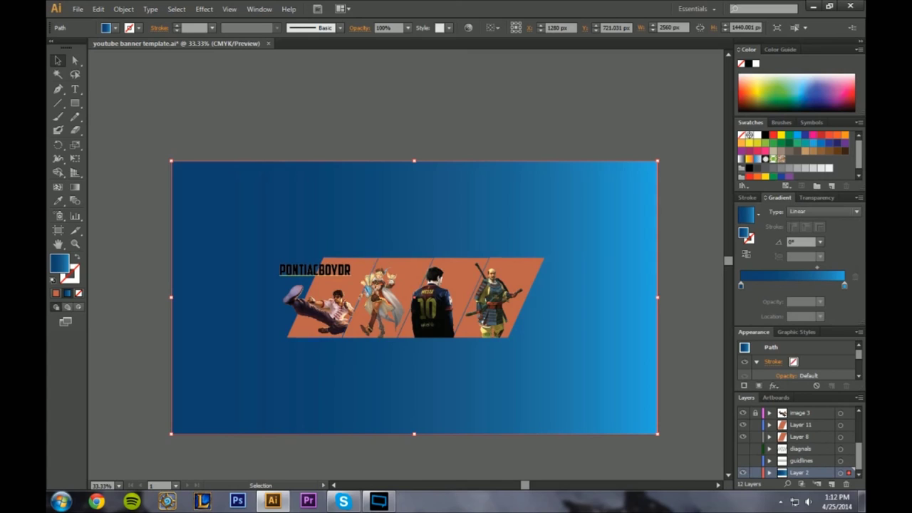
Fill the channel name text with the lightest grey swatch
{"action": "left_click", "coordinate": [316, 271]}
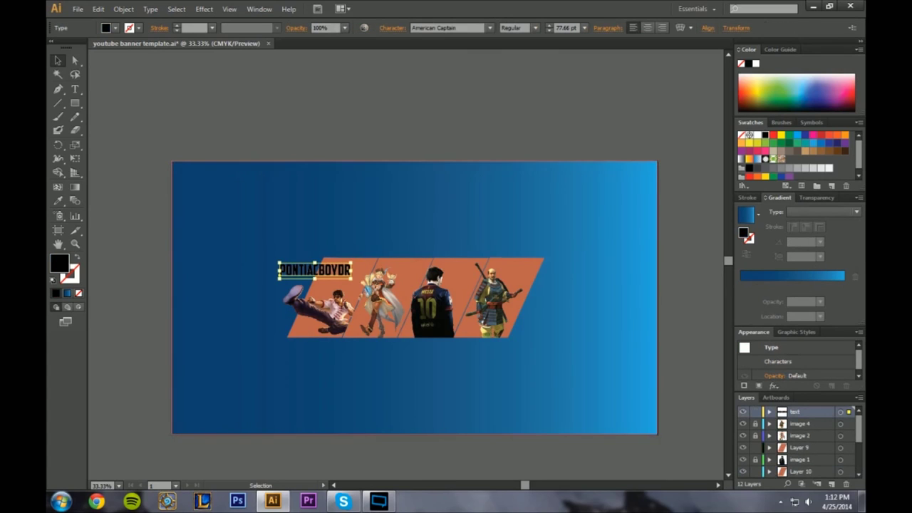
{"action": "left_click", "coordinate": [828, 167]}
{"action": "key", "text": "ctrl+shift+a"}
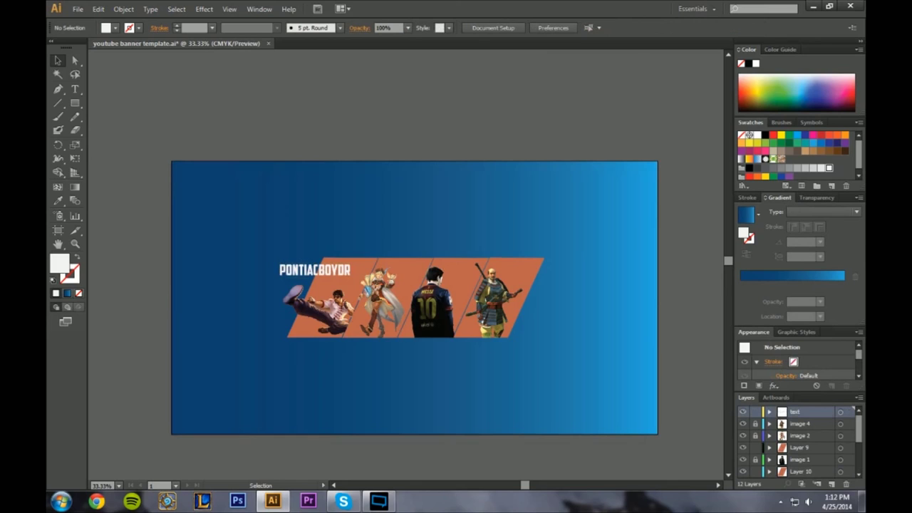
Select all four slanted panels and fill them with the yellow-orange swatch, adjusted to FFA52E in the Color Picker
{"action": "left_click", "coordinate": [516, 278]}
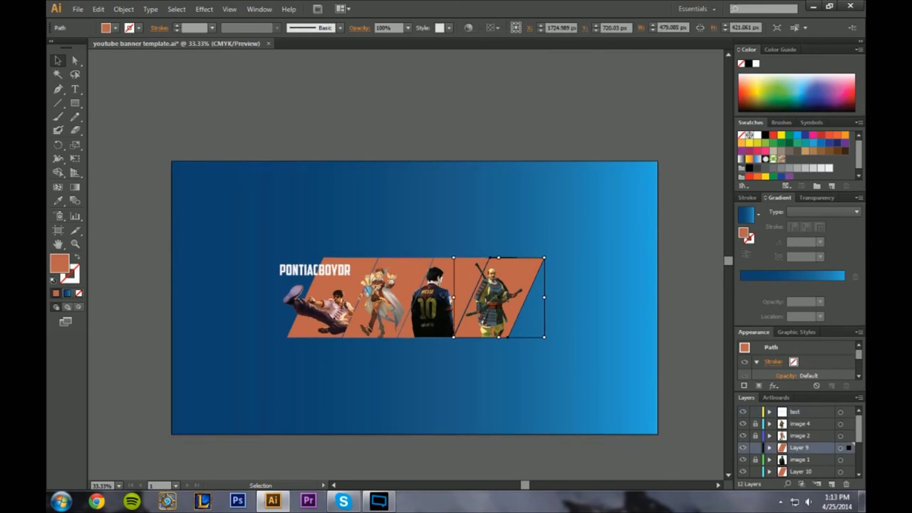
{"action": "left_click", "coordinate": [456, 288], "text": "shift"}
{"action": "left_click", "coordinate": [399, 288], "text": "shift"}
{"action": "left_click", "coordinate": [342, 288], "text": "shift"}
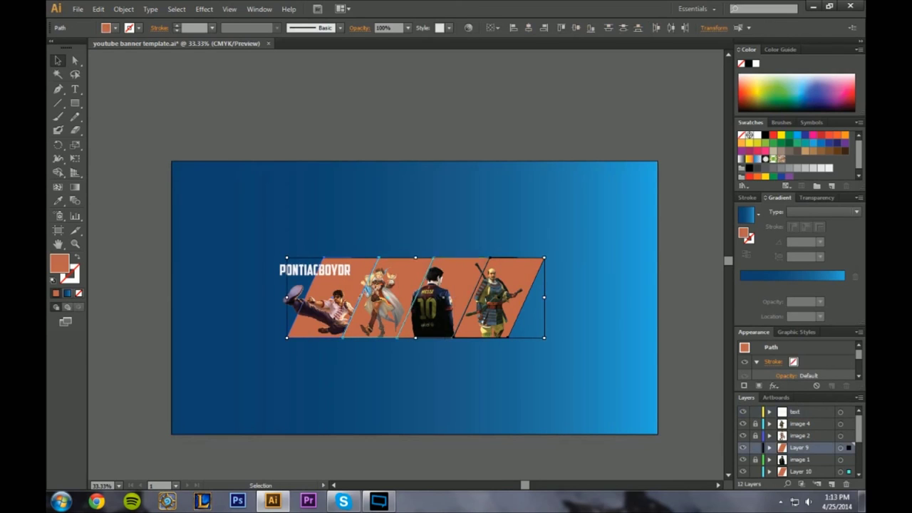
{"action": "left_click", "coordinate": [742, 143]}
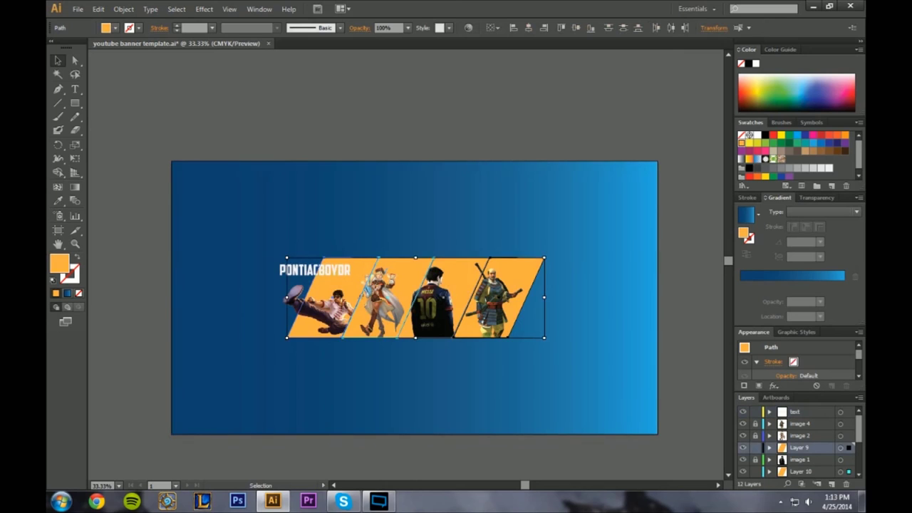
{"action": "double_click", "coordinate": [59, 264]}
{"action": "mouse_move", "coordinate": [411, 185]}
{"action": "left_mouse_down"}
{"action": "mouse_move", "coordinate": [400, 191]}
{"action": "mouse_move", "coordinate": [423, 176]}
{"action": "left_mouse_up"}
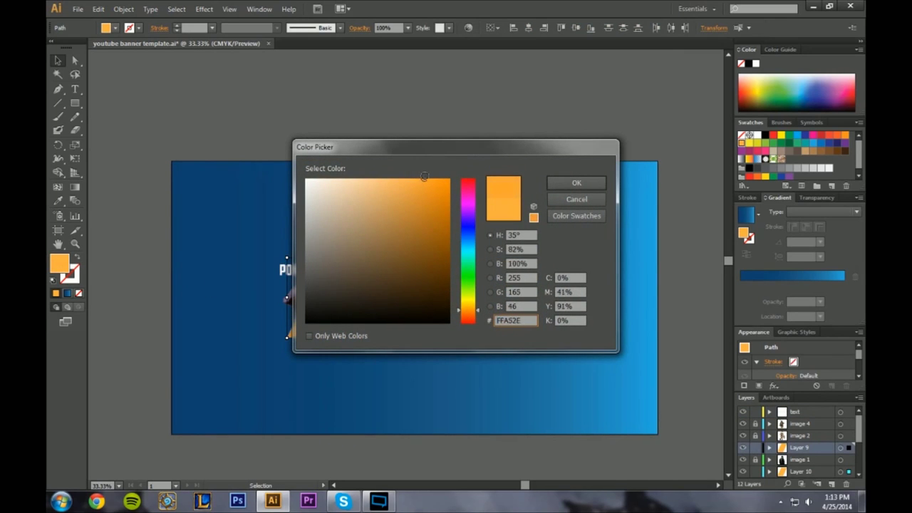
{"action": "left_click", "coordinate": [576, 182]}
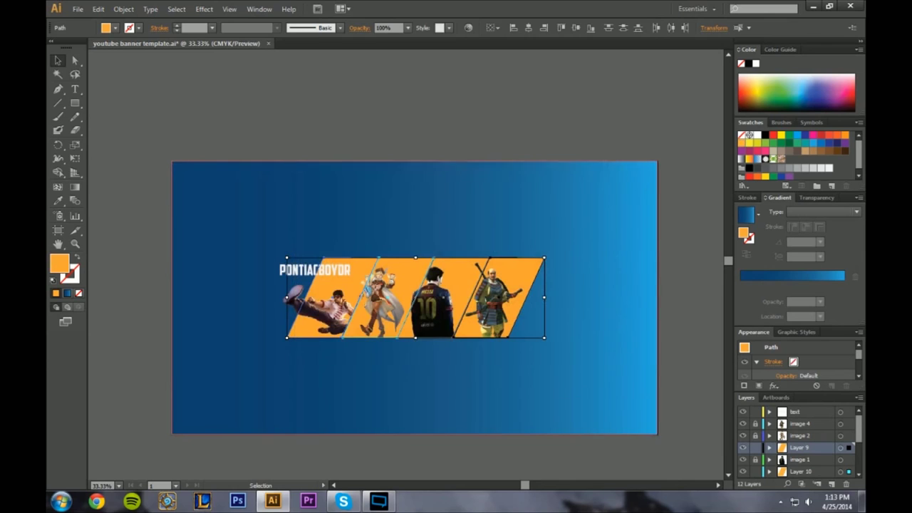
Set the opacity of the four slanted panels to 80%
{"action": "left_click", "coordinate": [816, 197]}
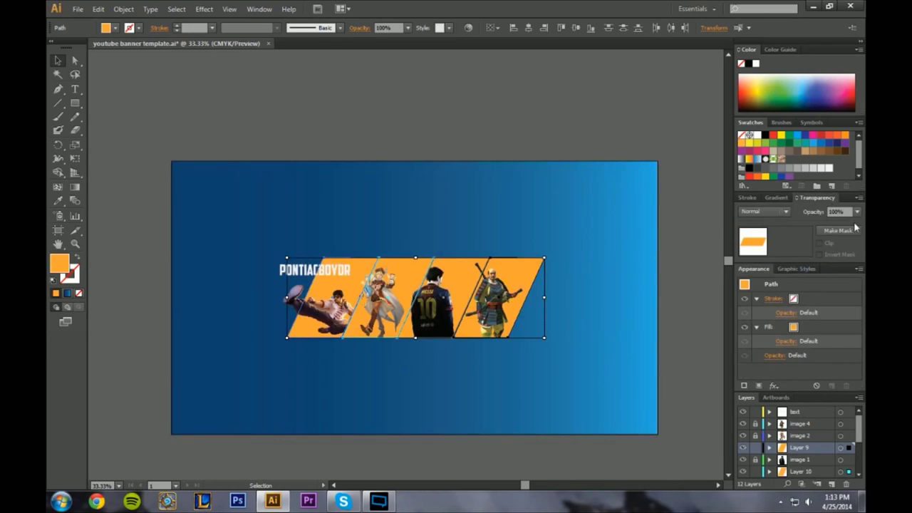
{"action": "left_click", "coordinate": [856, 212]}
{"action": "left_click", "coordinate": [848, 322]}
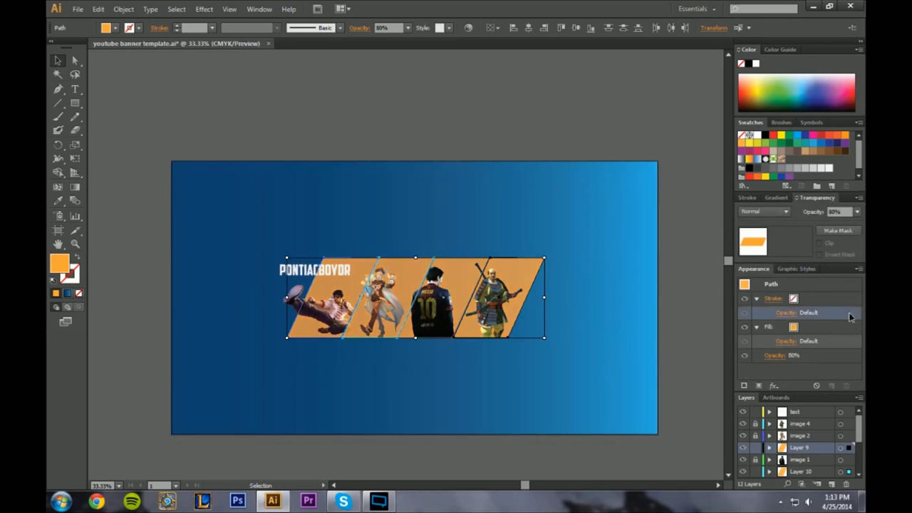
Try a 60% stroke opacity on the four slanted panels and restore it to 100%
{"action": "left_click", "coordinate": [857, 211]}
{"action": "left_click", "coordinate": [850, 306]}
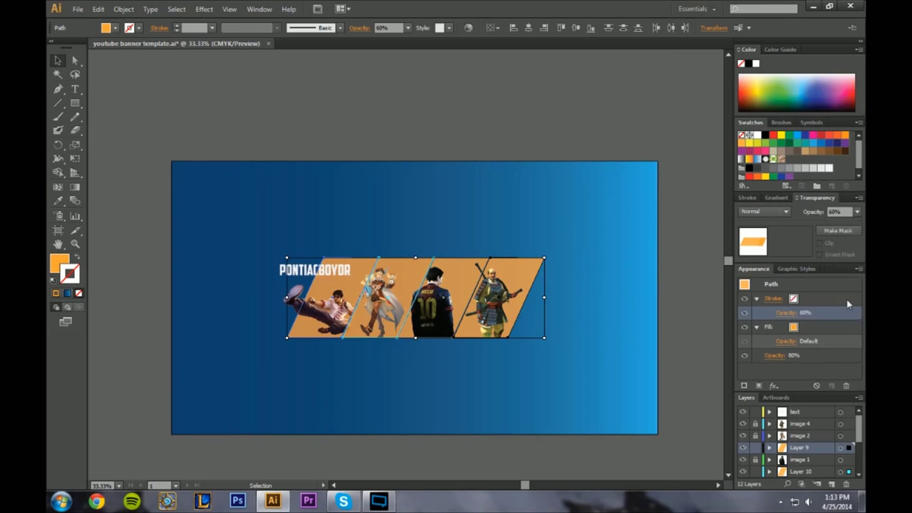
{"action": "left_click", "coordinate": [690, 306]}
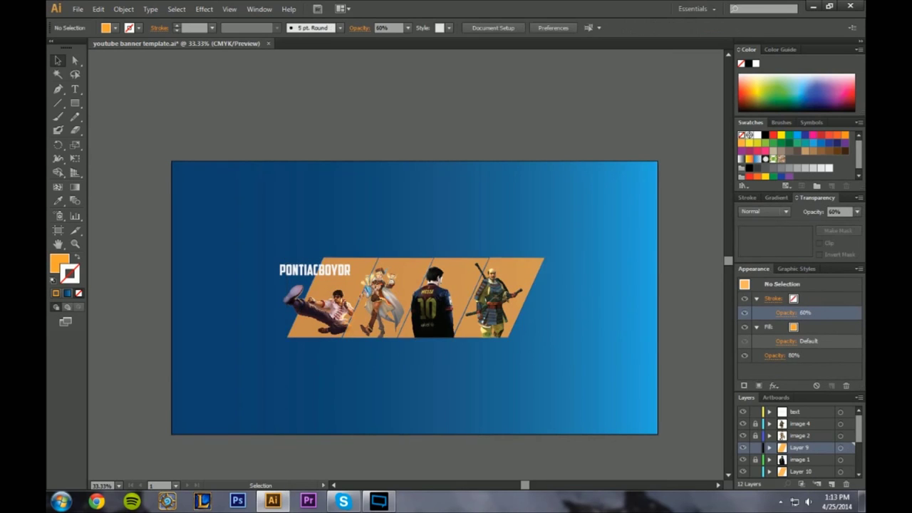
{"action": "left_click", "coordinate": [522, 282]}
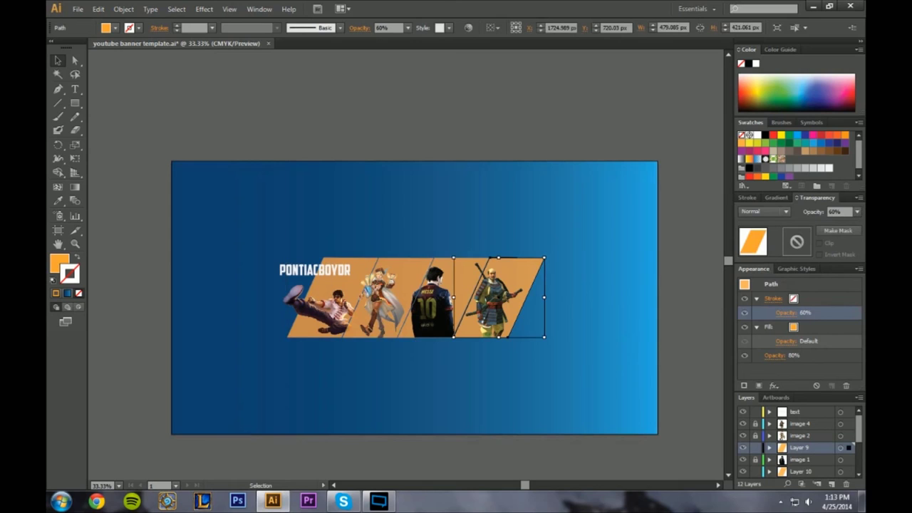
{"action": "left_click", "coordinate": [452, 280], "text": "shift"}
{"action": "left_click", "coordinate": [398, 278], "text": "shift"}
{"action": "left_click", "coordinate": [354, 283], "text": "shift"}
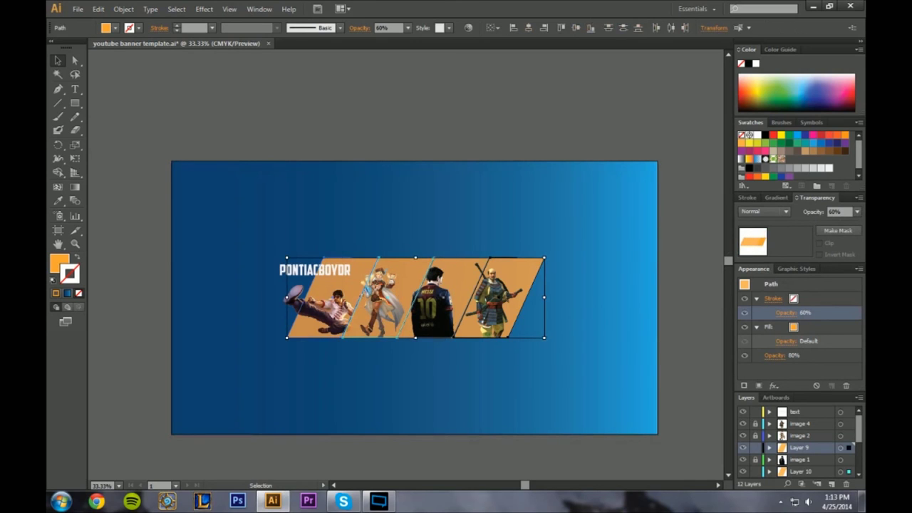
{"action": "left_click", "coordinate": [857, 211]}
{"action": "left_click", "coordinate": [845, 350]}
Try other blend modes on the four slanted panels and return them to Normal
{"action": "left_click", "coordinate": [783, 211]}
{"action": "left_click", "coordinate": [769, 338]}
{"action": "left_click", "coordinate": [784, 211]}
{"action": "left_click", "coordinate": [771, 256]}
{"action": "left_click", "coordinate": [785, 212]}
{"action": "left_click", "coordinate": [767, 225]}
{"action": "left_click", "coordinate": [688, 227]}
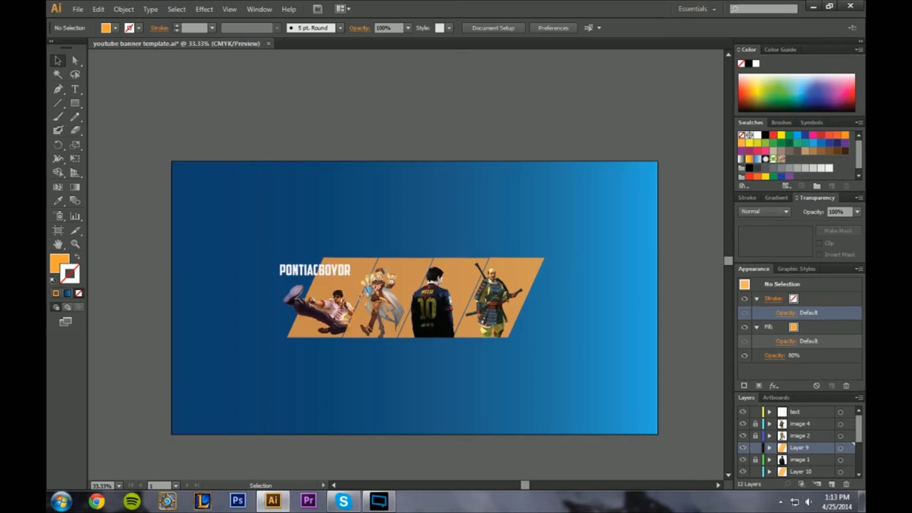
Add the point text "FIFA 14" on the text layer, above the slanted panels
{"action": "scroll", "coordinate": [413, 285], "scroll_direction": "down", "scroll_amount": 2}
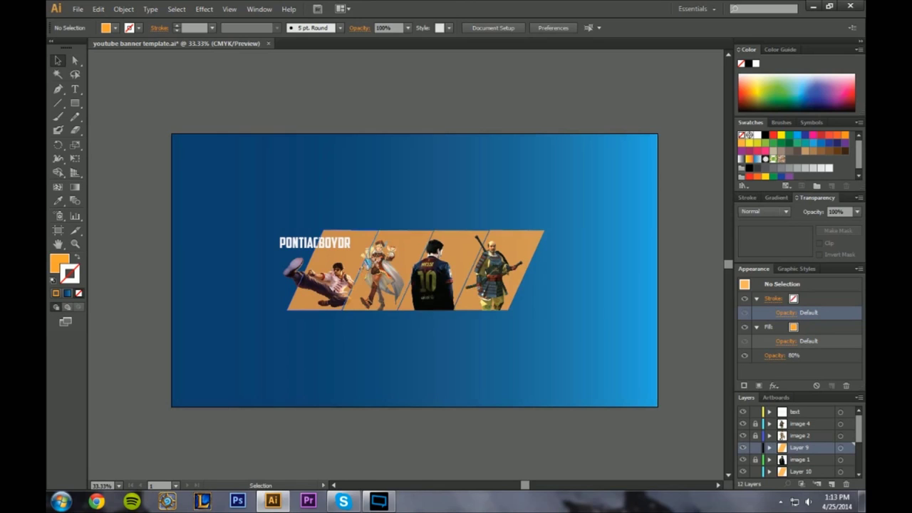
{"action": "left_click", "coordinate": [795, 414]}
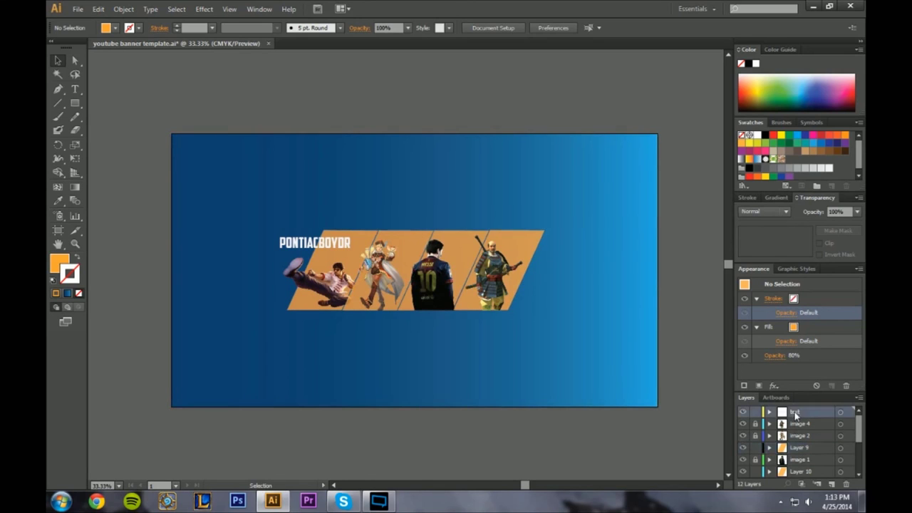
{"action": "left_click_drag", "start_coordinate": [798, 391], "coordinate": [798, 332]}
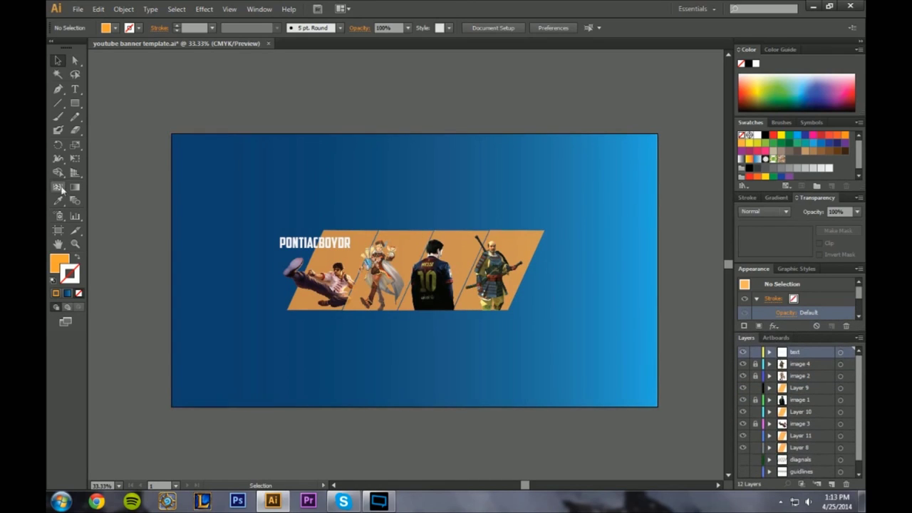
{"action": "left_click", "coordinate": [75, 89]}
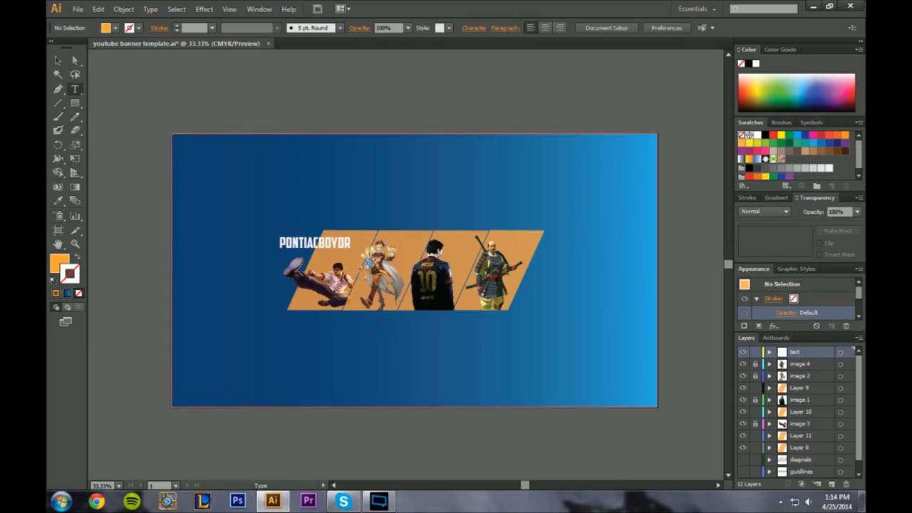
{"action": "left_click", "coordinate": [427, 191]}
{"action": "type", "text": "F"}
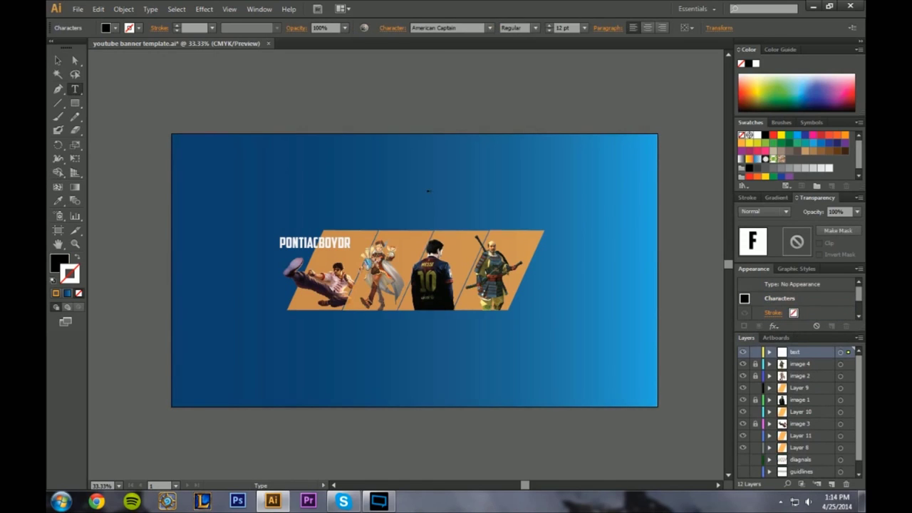
{"action": "type", "text": "IFA 14"}
{"action": "key", "text": "Escape"}
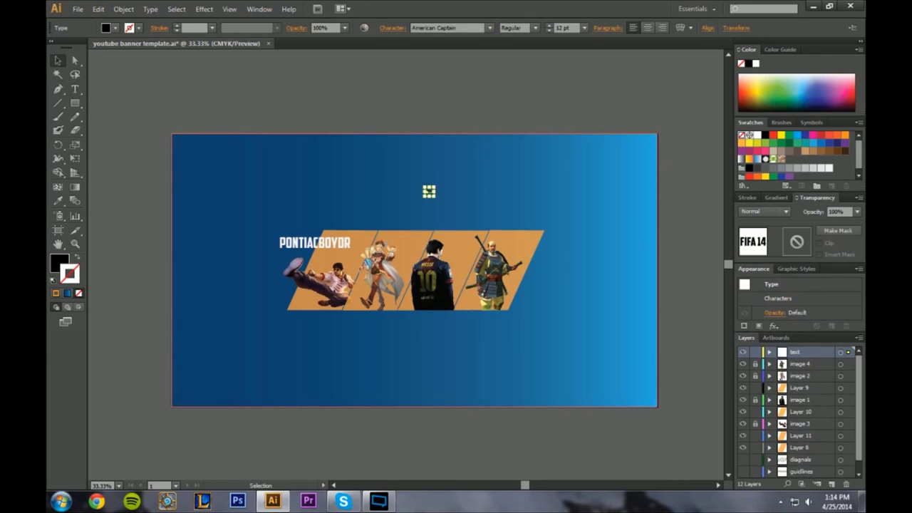
Enlarge the FIFA 14 text to 65.32 pt beside the footballer's head on the third panel, and delete it
{"action": "left_click_drag", "start_coordinate": [434, 186], "coordinate": [466, 241]}
{"action": "left_click", "coordinate": [486, 215]}
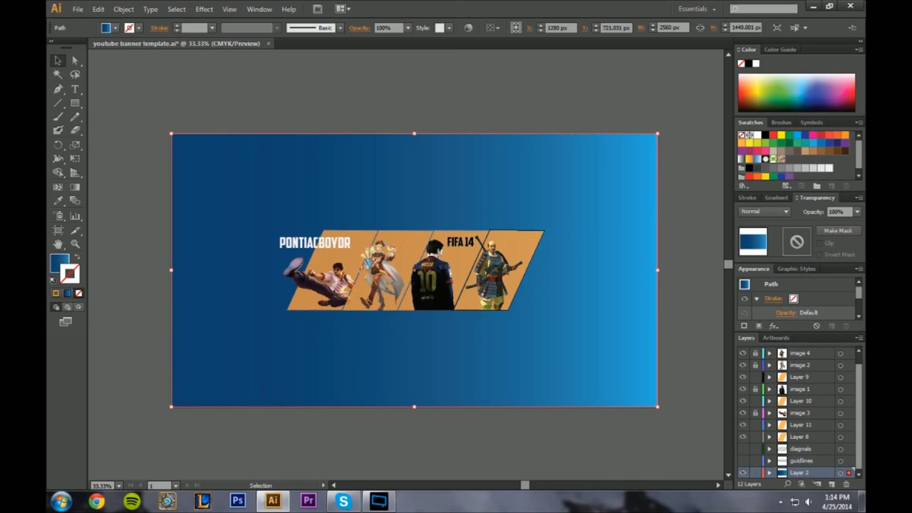
{"action": "left_click", "coordinate": [461, 243]}
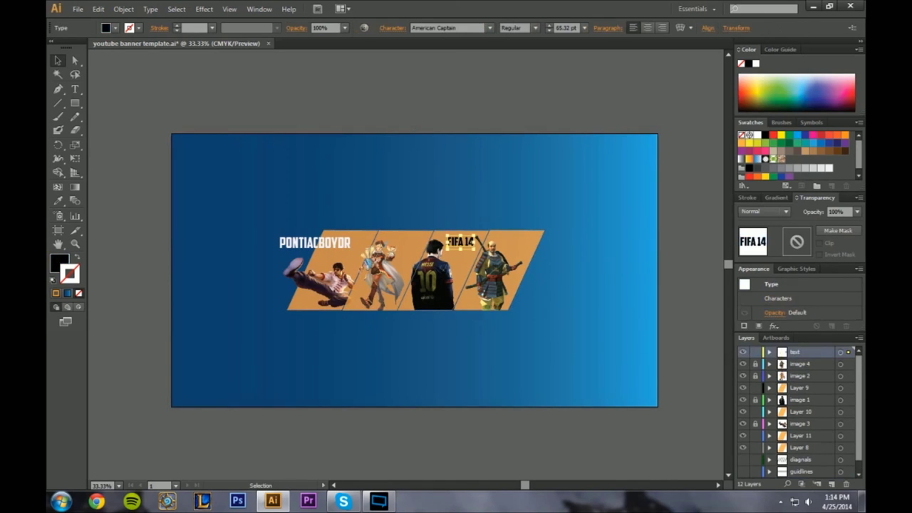
{"action": "key", "text": "Delete"}
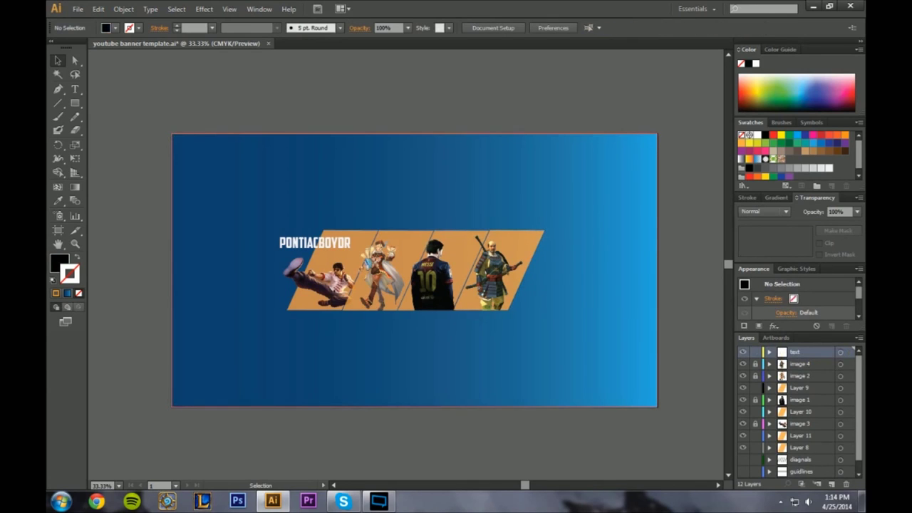
{"action": "left_click", "coordinate": [500, 270]}
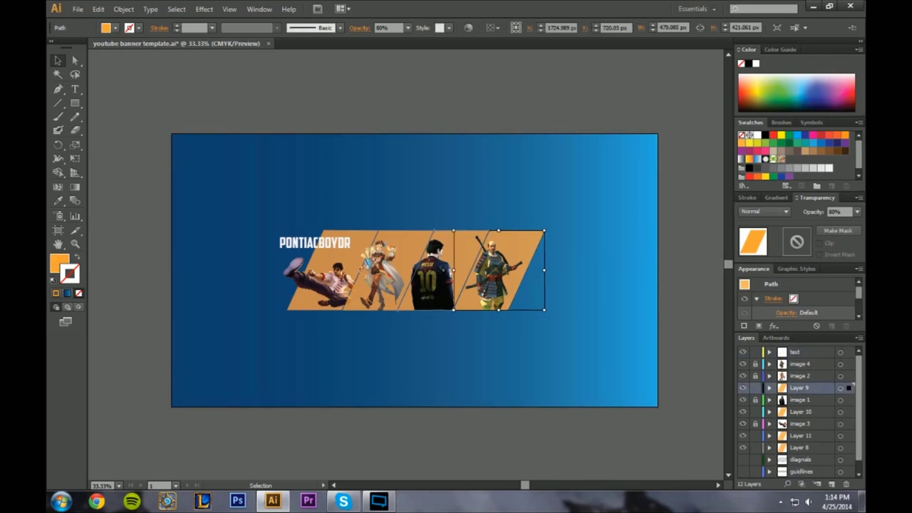
{"action": "left_click", "coordinate": [444, 271]}
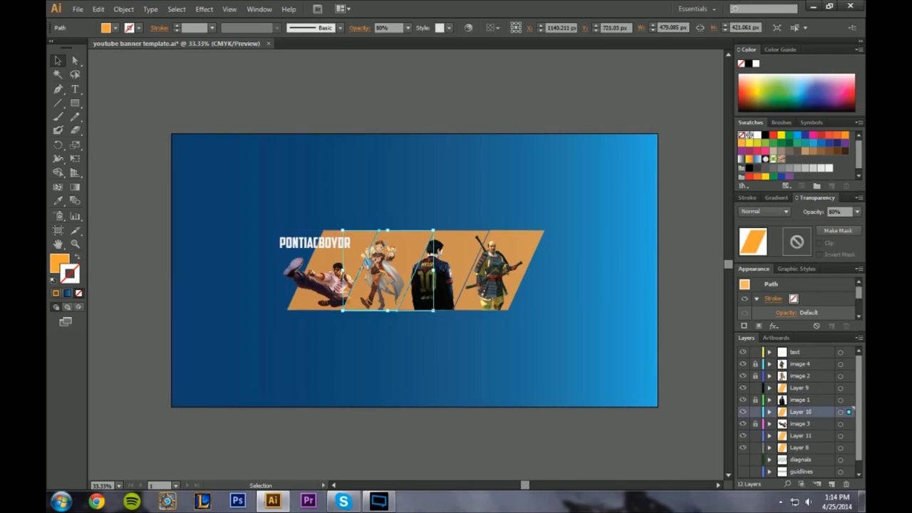
{"action": "left_click", "coordinate": [504, 271]}
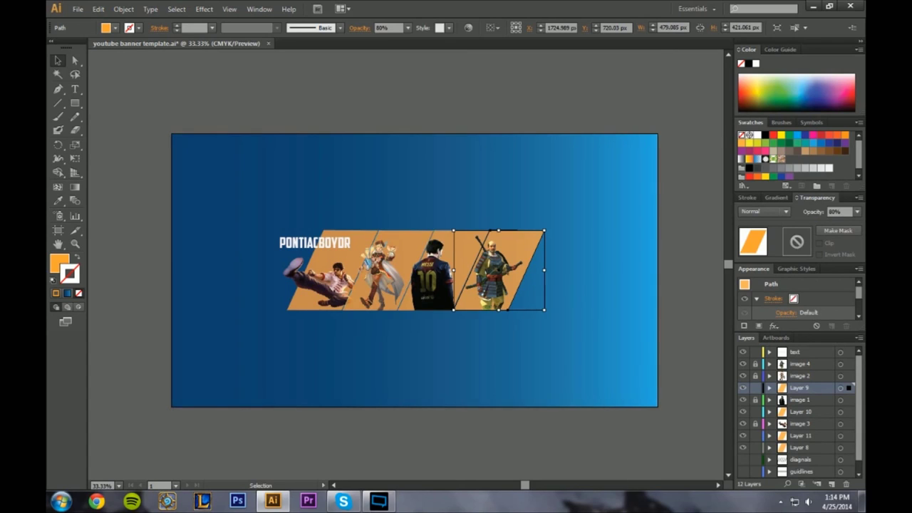
Deselect the panel and export the banner for web as a maximum-quality JPEG named youtube-banner-template on the Desktop
{"action": "left_click", "coordinate": [390, 356]}
{"action": "left_click", "coordinate": [390, 443]}
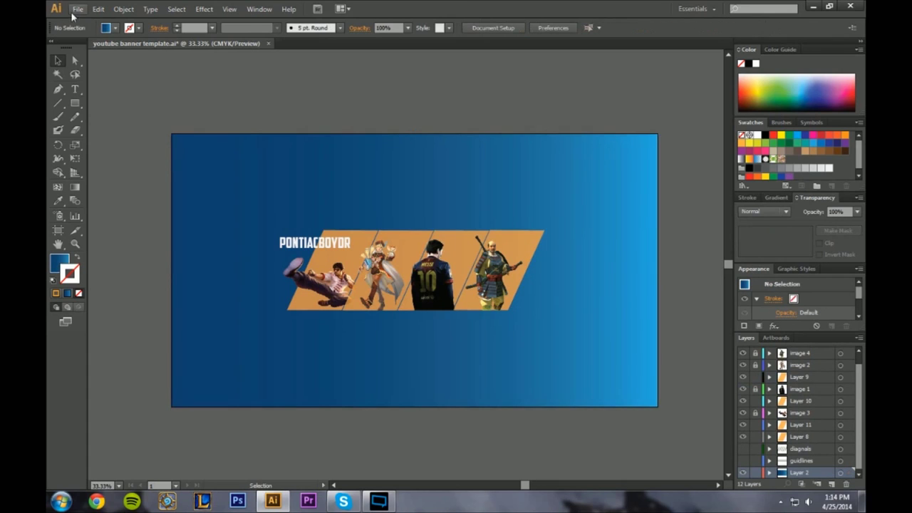
{"action": "left_click", "coordinate": [77, 8]}
{"action": "left_click", "coordinate": [135, 156]}
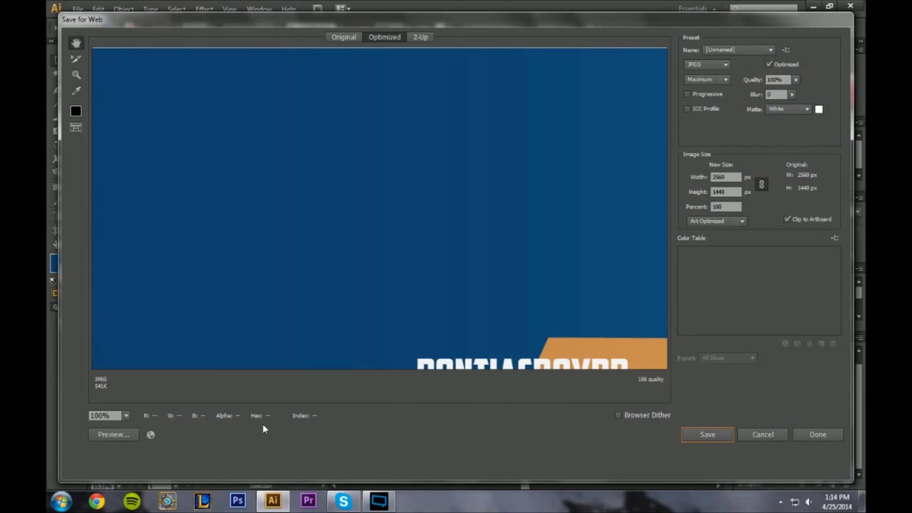
{"action": "left_click", "coordinate": [725, 437]}
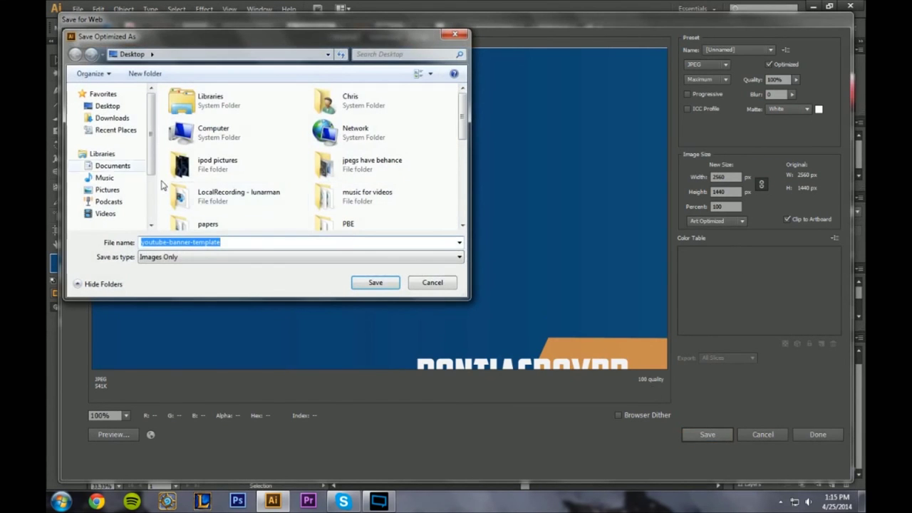
{"action": "left_click", "coordinate": [374, 285]}
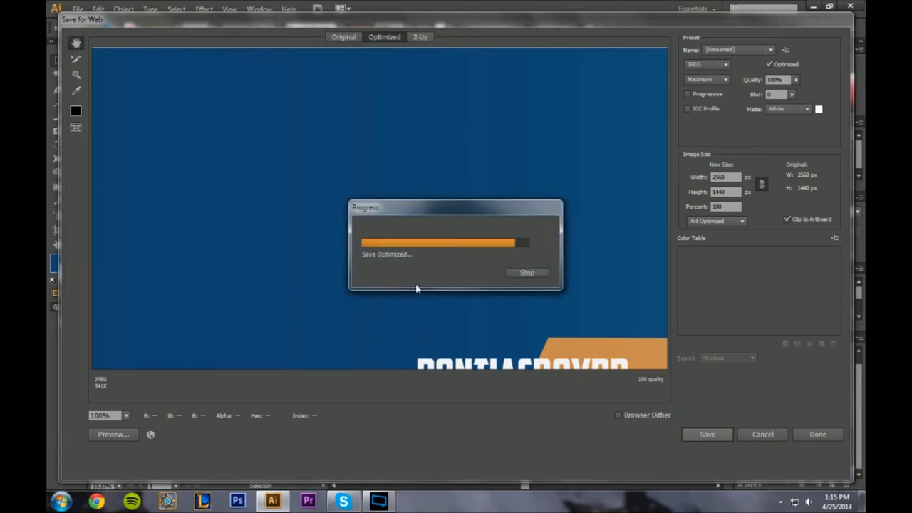
Switch to Chrome, go to YouTube and open the signed-in account's own channel page
{"action": "left_click", "coordinate": [812, 7]}
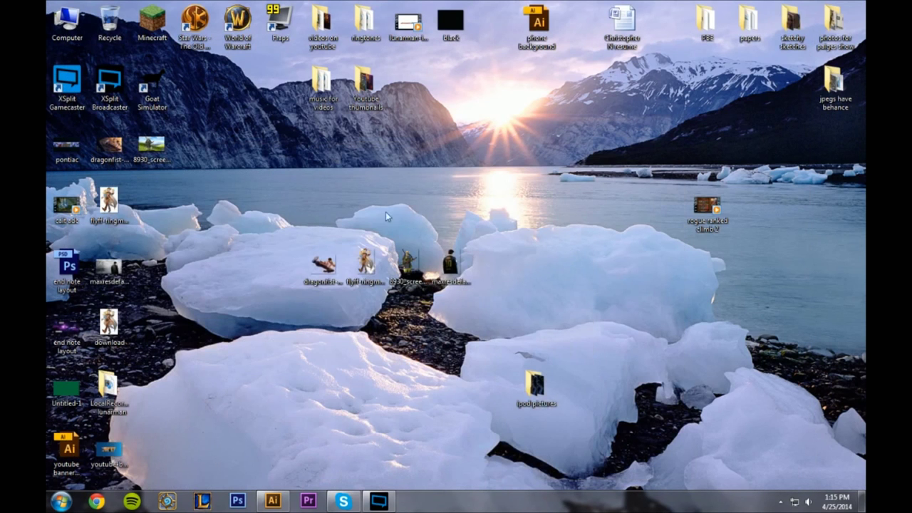
{"action": "left_click", "coordinate": [96, 501]}
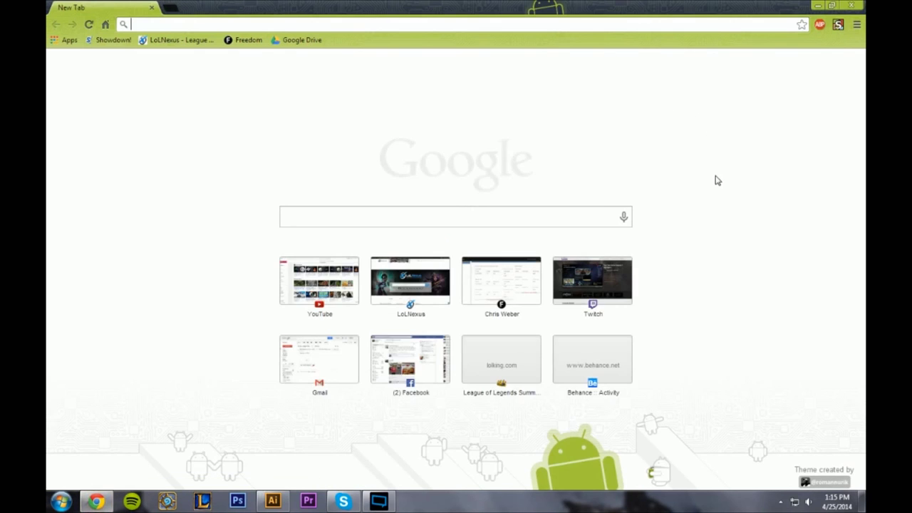
{"action": "type", "text": "you"}
{"action": "key", "text": "Return"}
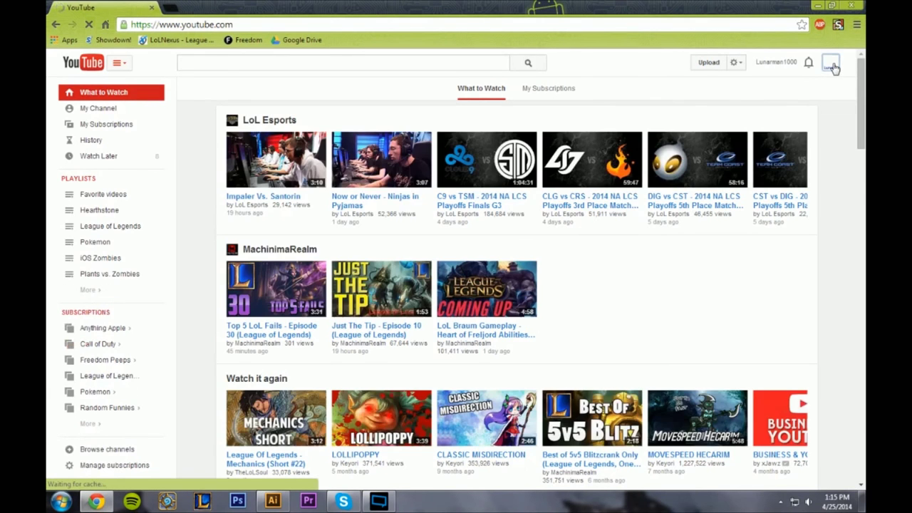
{"action": "left_click", "coordinate": [832, 66]}
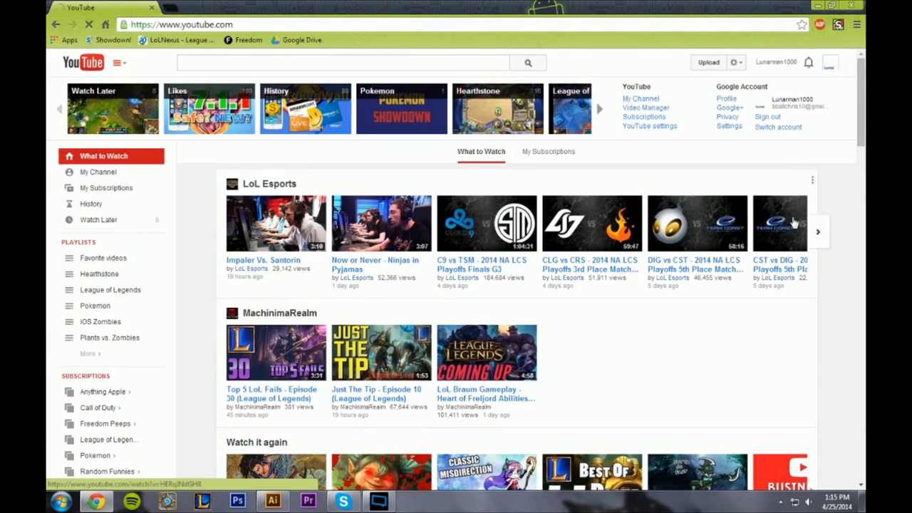
{"action": "left_click", "coordinate": [640, 98]}
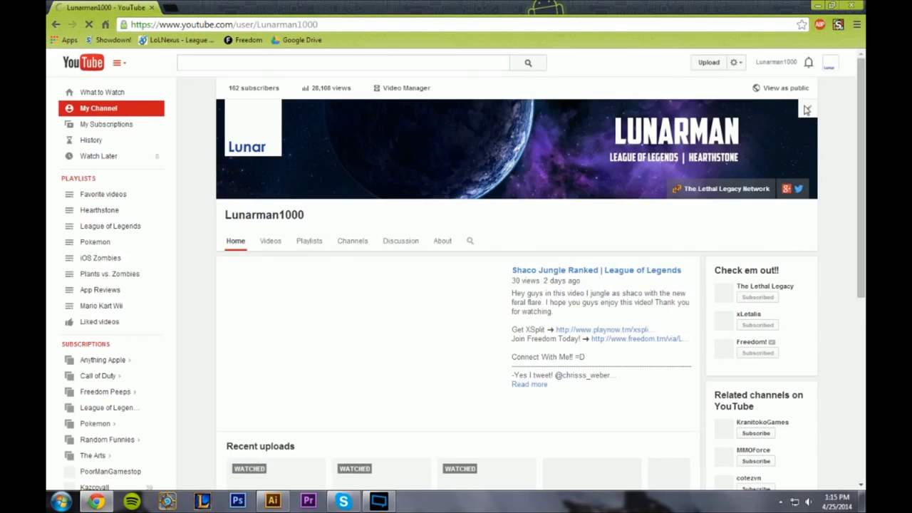
Edit the channel art and upload youtube-banner-template.jpg from the Desktop
{"action": "left_click", "coordinate": [807, 109]}
{"action": "left_click", "coordinate": [784, 145]}
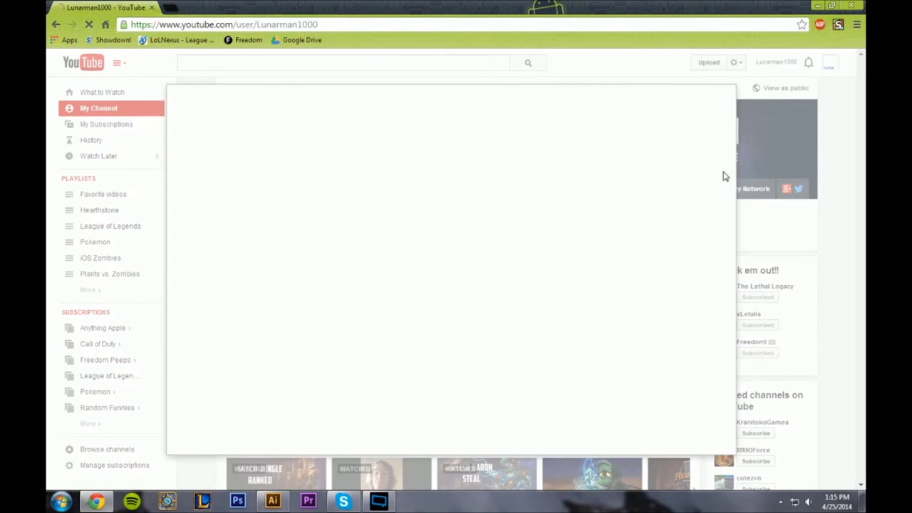
{"action": "left_click", "coordinate": [497, 284]}
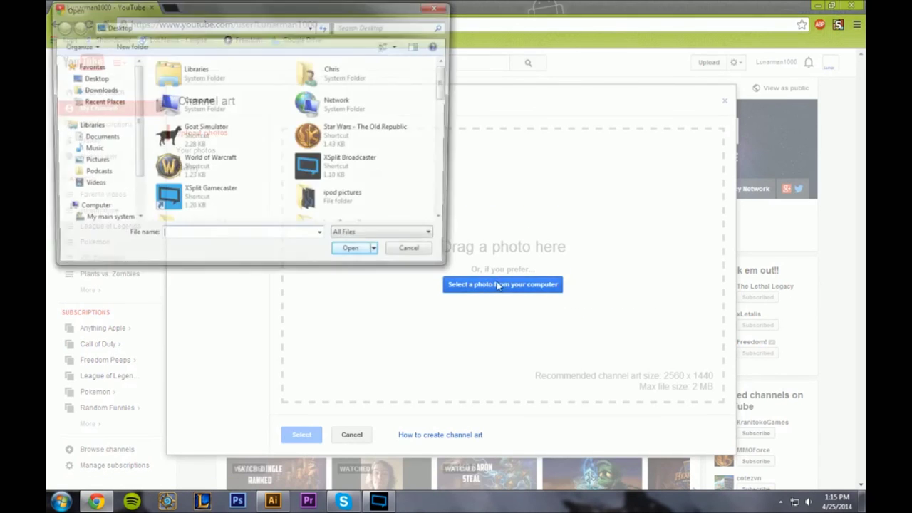
{"action": "left_click_drag", "start_coordinate": [443, 96], "coordinate": [448, 214]}
{"action": "left_click", "coordinate": [239, 214]}
{"action": "left_click", "coordinate": [355, 254]}
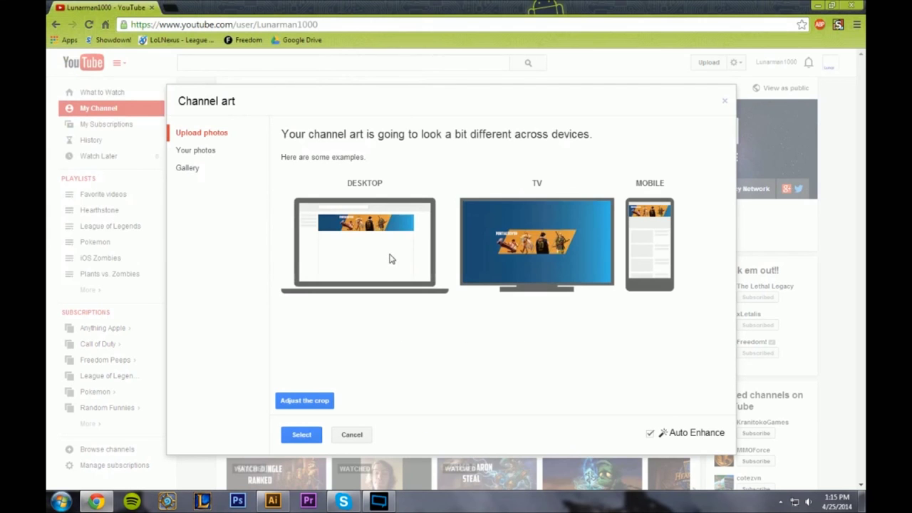
Check the banner's crop region and its desktop, TV and mobile previews, and close the channel art window without applying it
{"action": "left_click", "coordinate": [322, 401]}
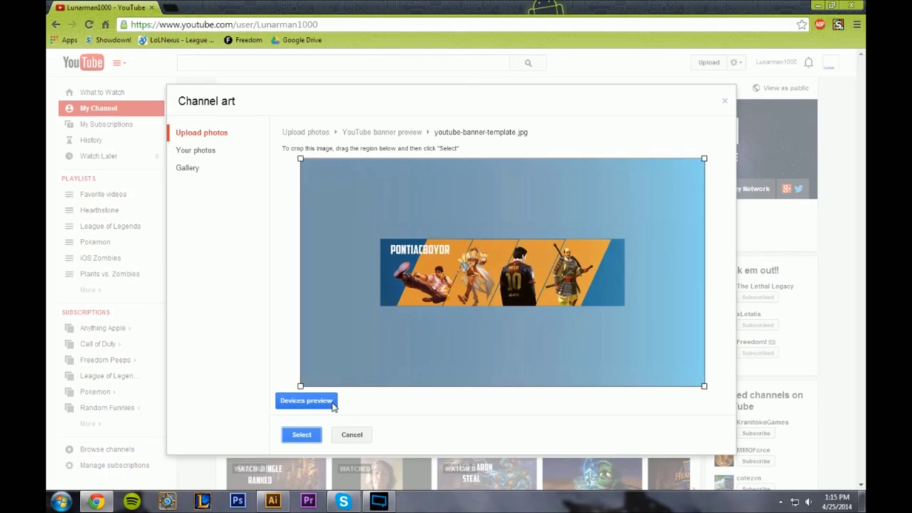
{"action": "left_click", "coordinate": [332, 402]}
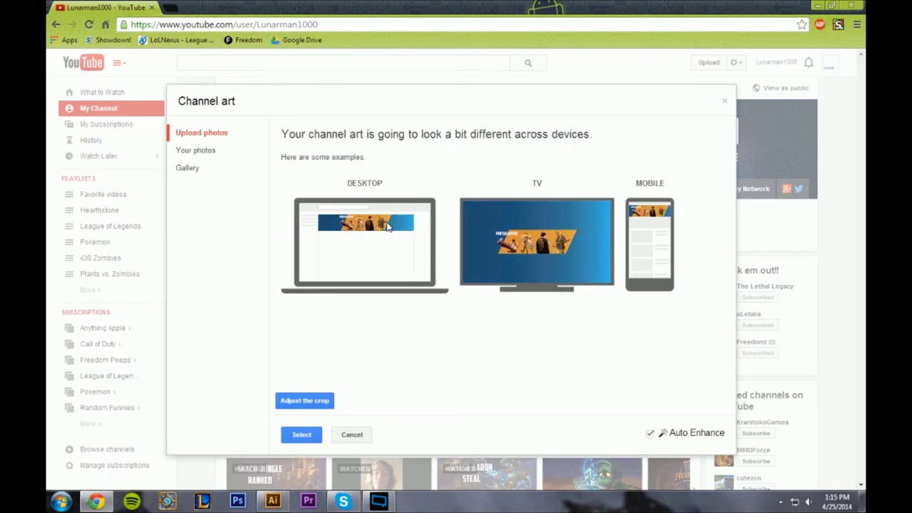
{"action": "left_click", "coordinate": [725, 101]}
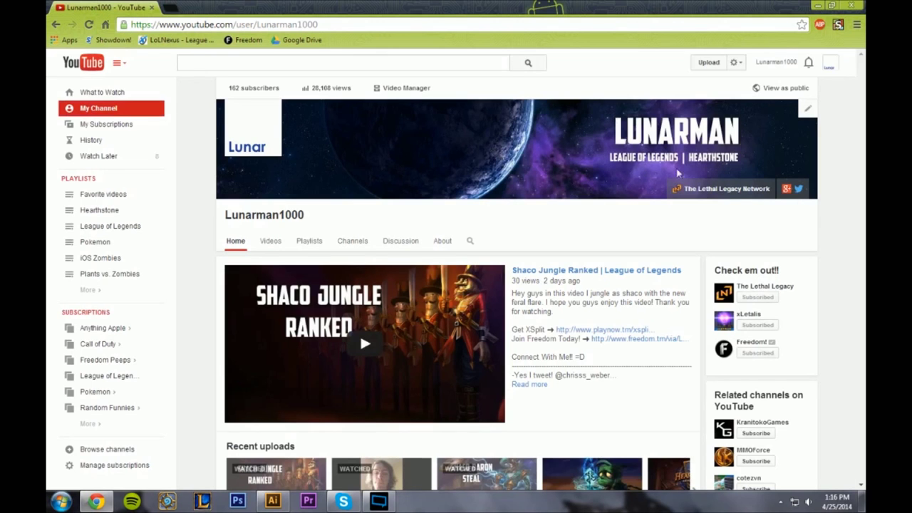
{"action": "left_click", "coordinate": [817, 6]}
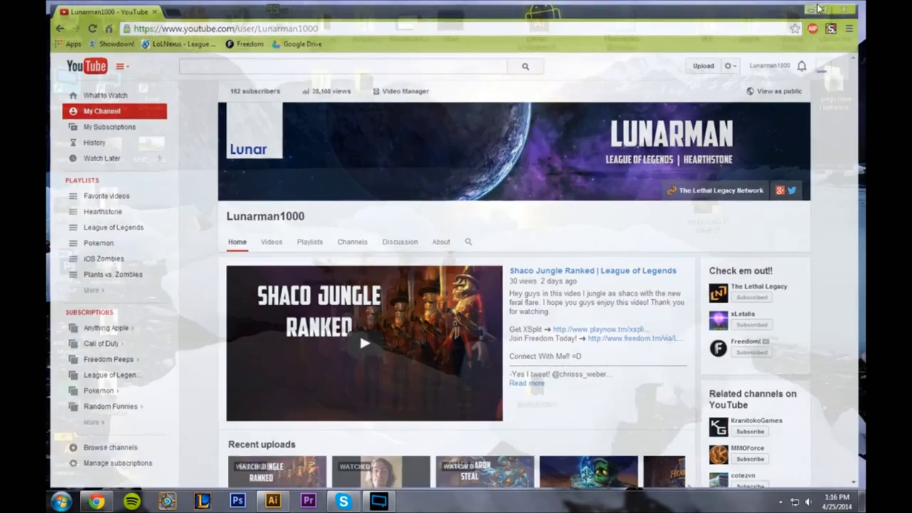
{"action": "left_click", "coordinate": [279, 500]}
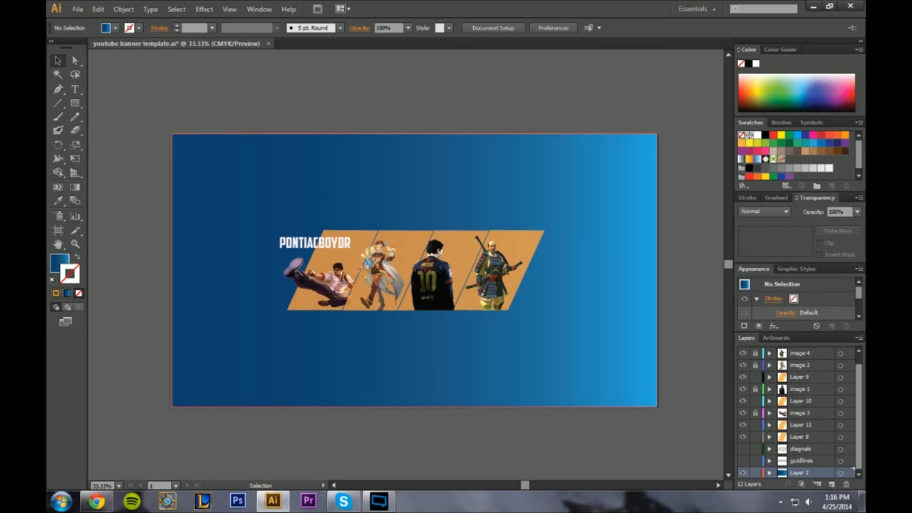
{"action": "left_click", "coordinate": [96, 501]}
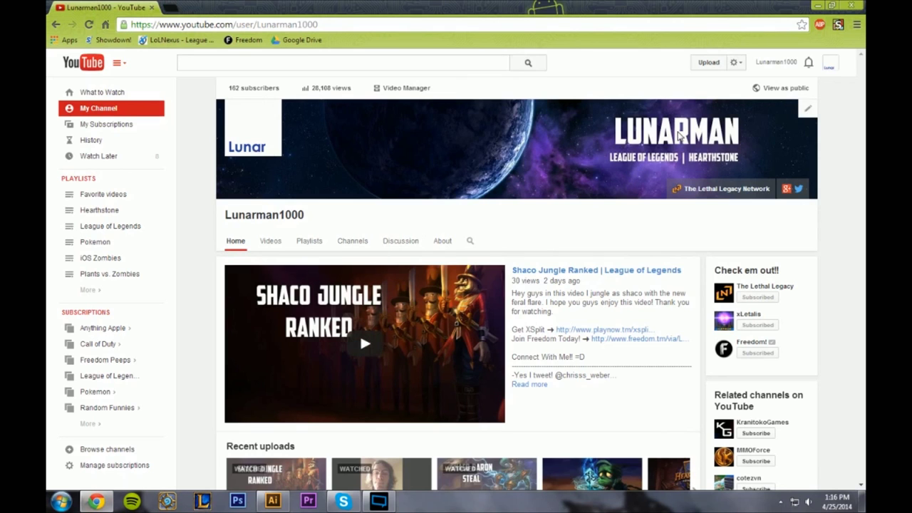
{"action": "scroll", "coordinate": [517, 359], "scroll_direction": "down", "scroll_amount": 3}
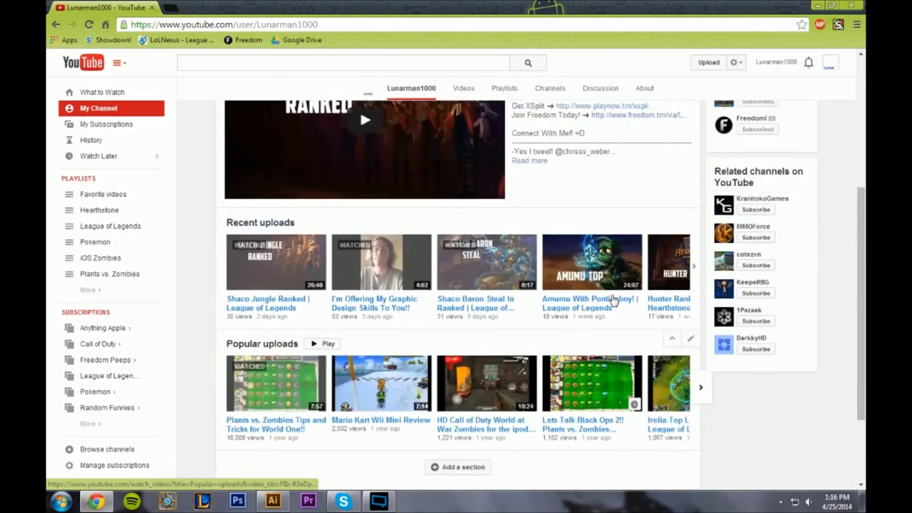
{"action": "scroll", "coordinate": [606, 222], "scroll_direction": "up", "scroll_amount": 3}
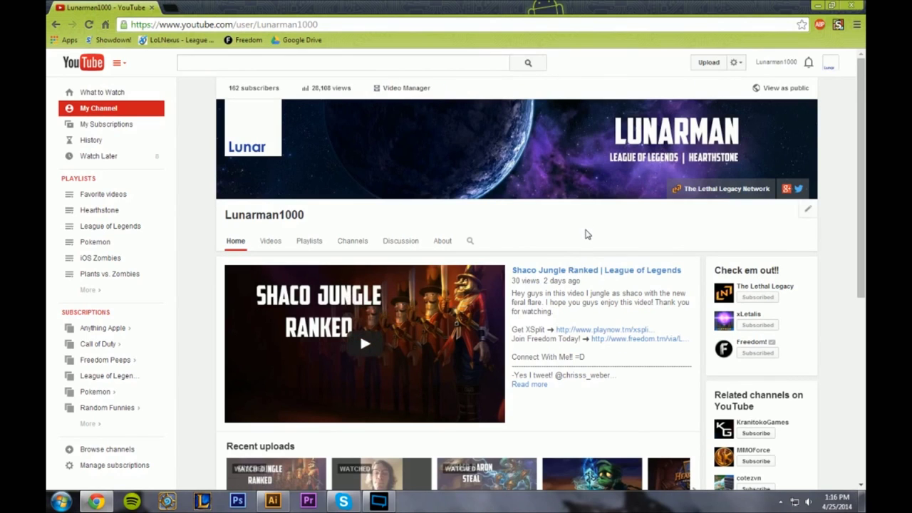
{"action": "left_click", "coordinate": [818, 5]}
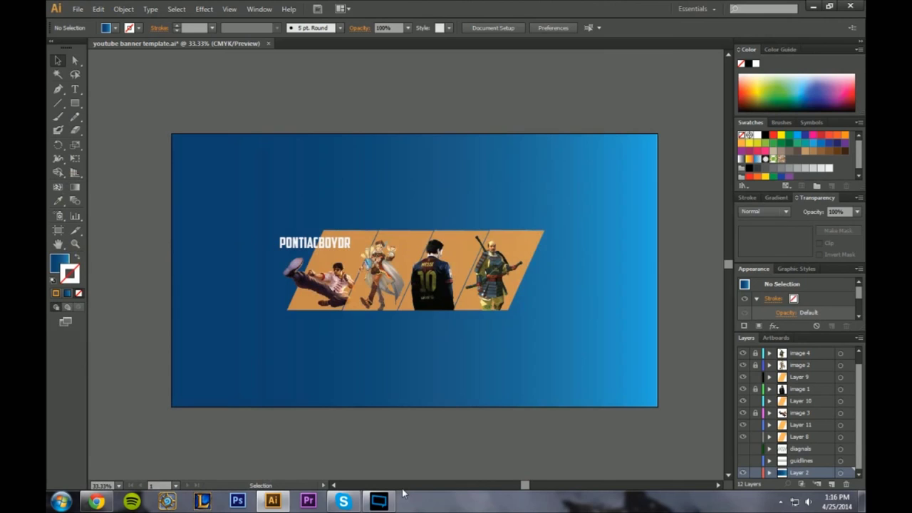
{"action": "mouse_move", "coordinate": [388, 504]}
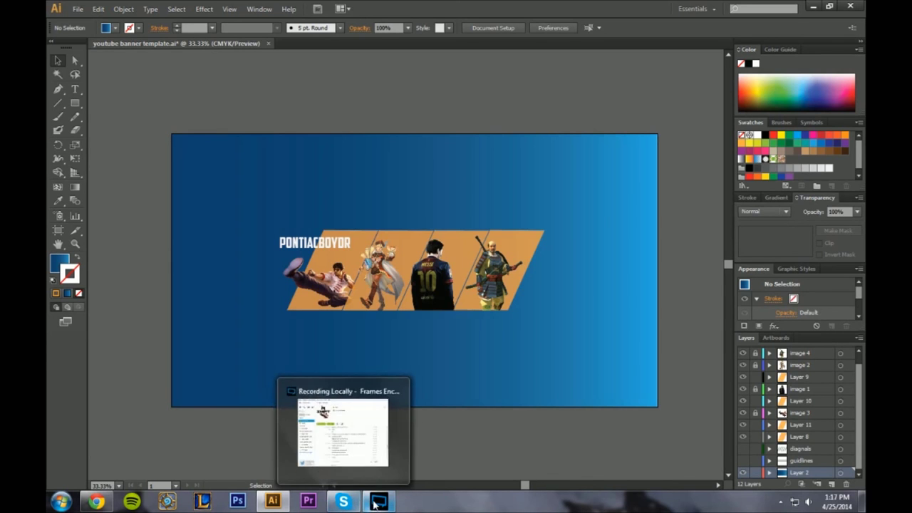
{"action": "left_click", "coordinate": [405, 456]}
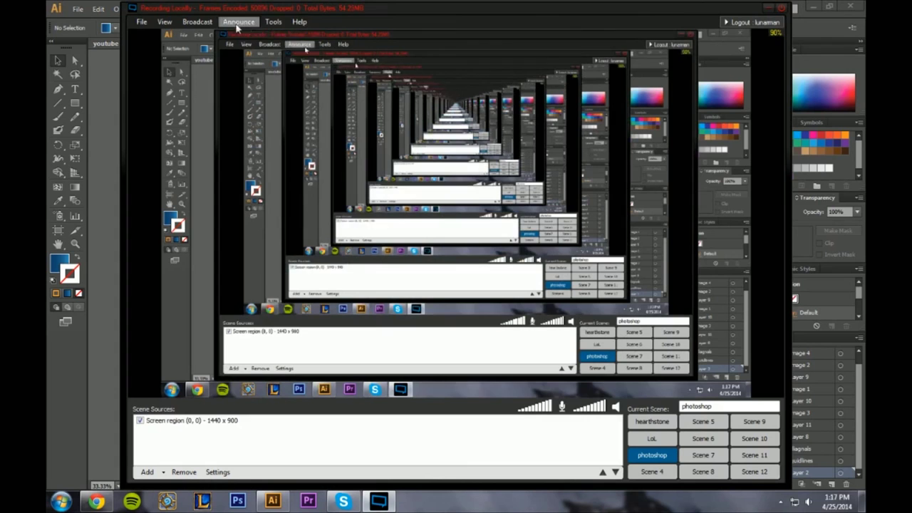
{"action": "left_click", "coordinate": [197, 21]}
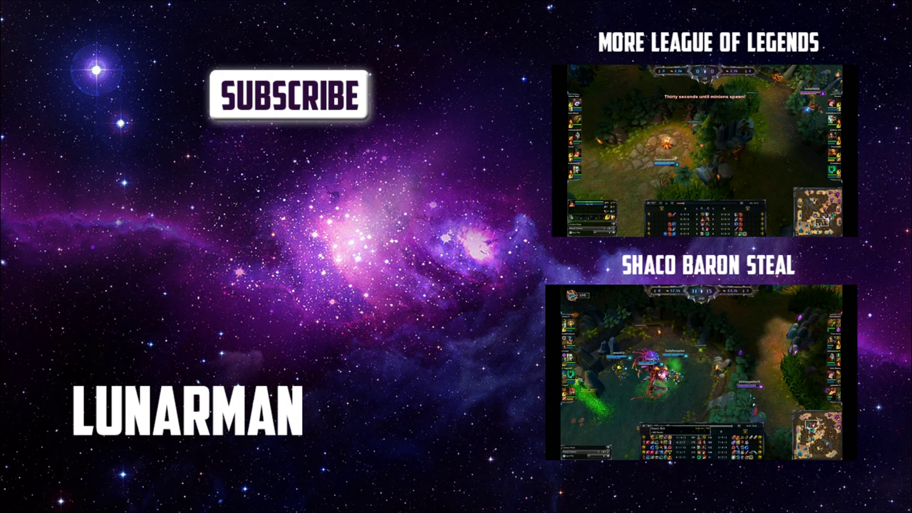